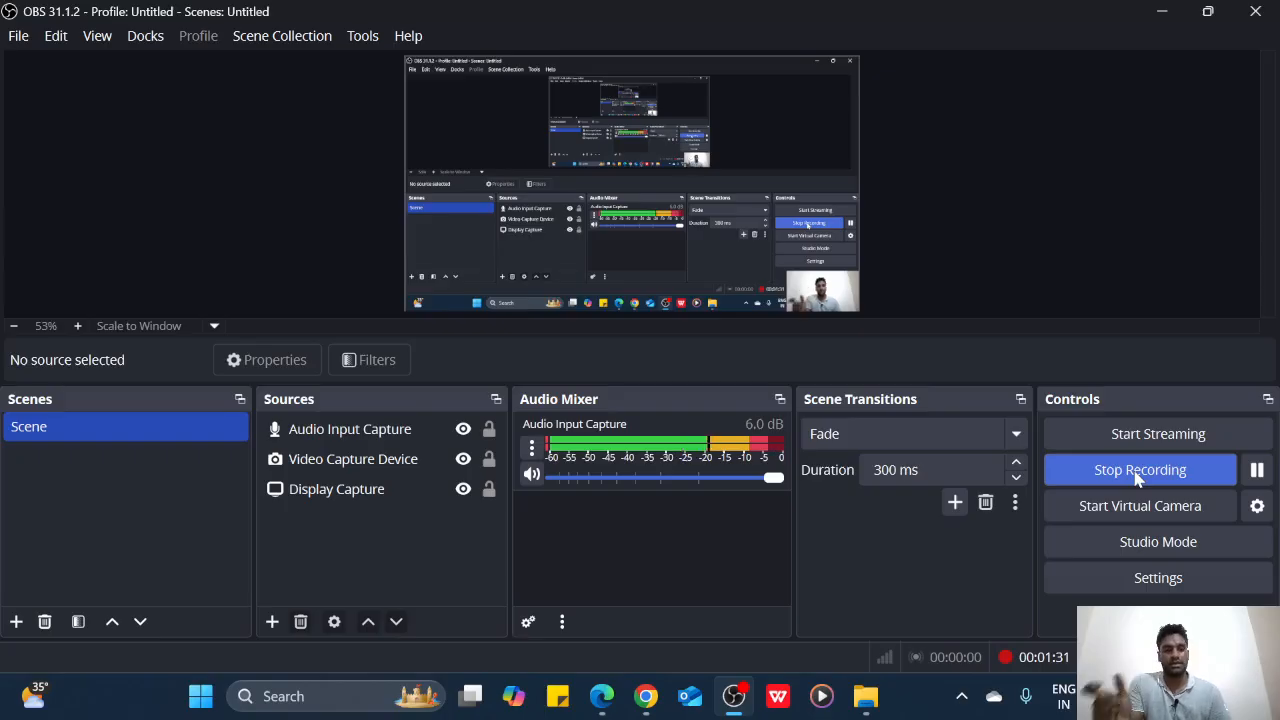
Search 'ibps' in Chrome and open the official ibps.in website
click(655, 683)
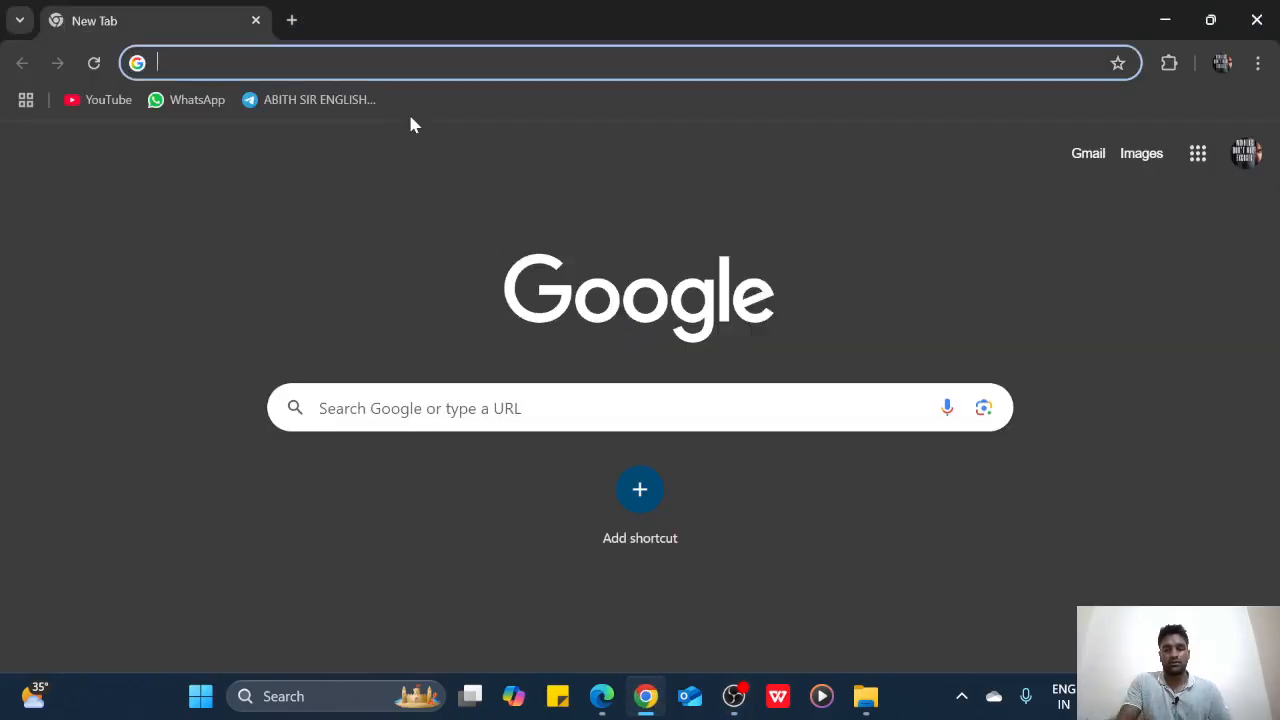
text(ib)
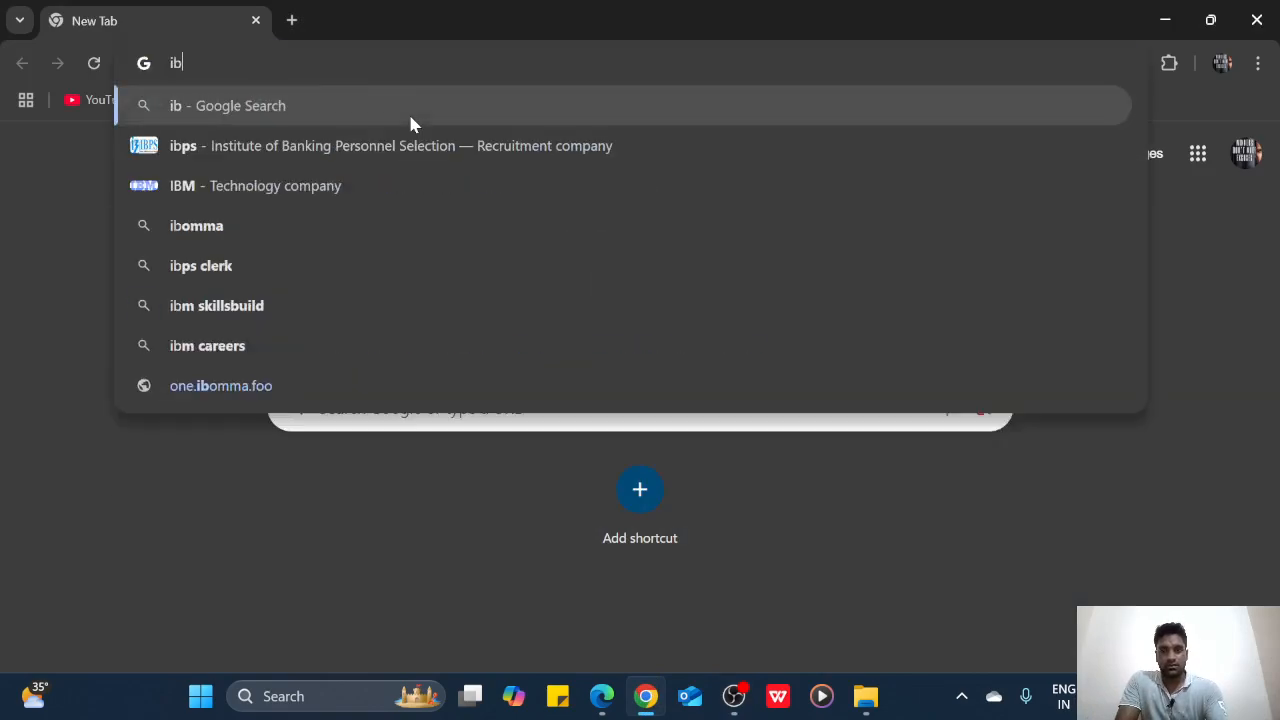
text(ps)
key(Return)
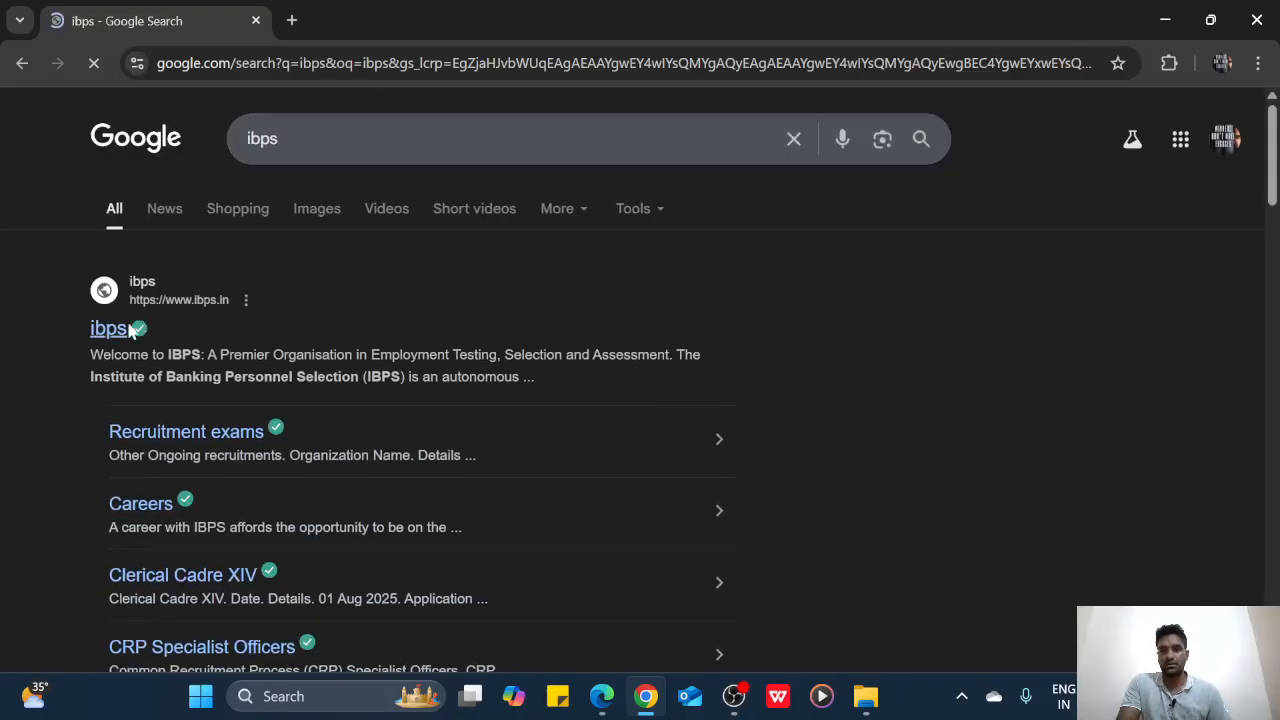
click(112, 330)
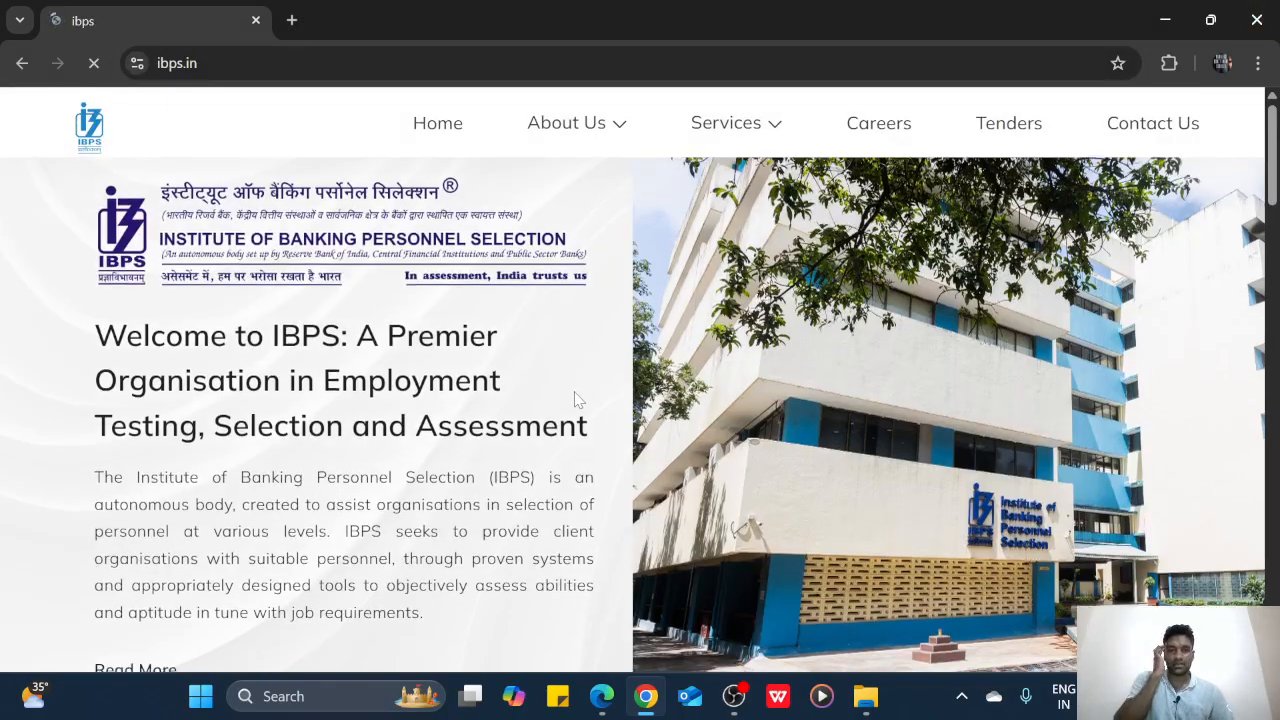
Go through CRP CSA, then CRP Clerical Cadre XV and Apply Online, and start a new registration
scroll(574, 393, down, 6)
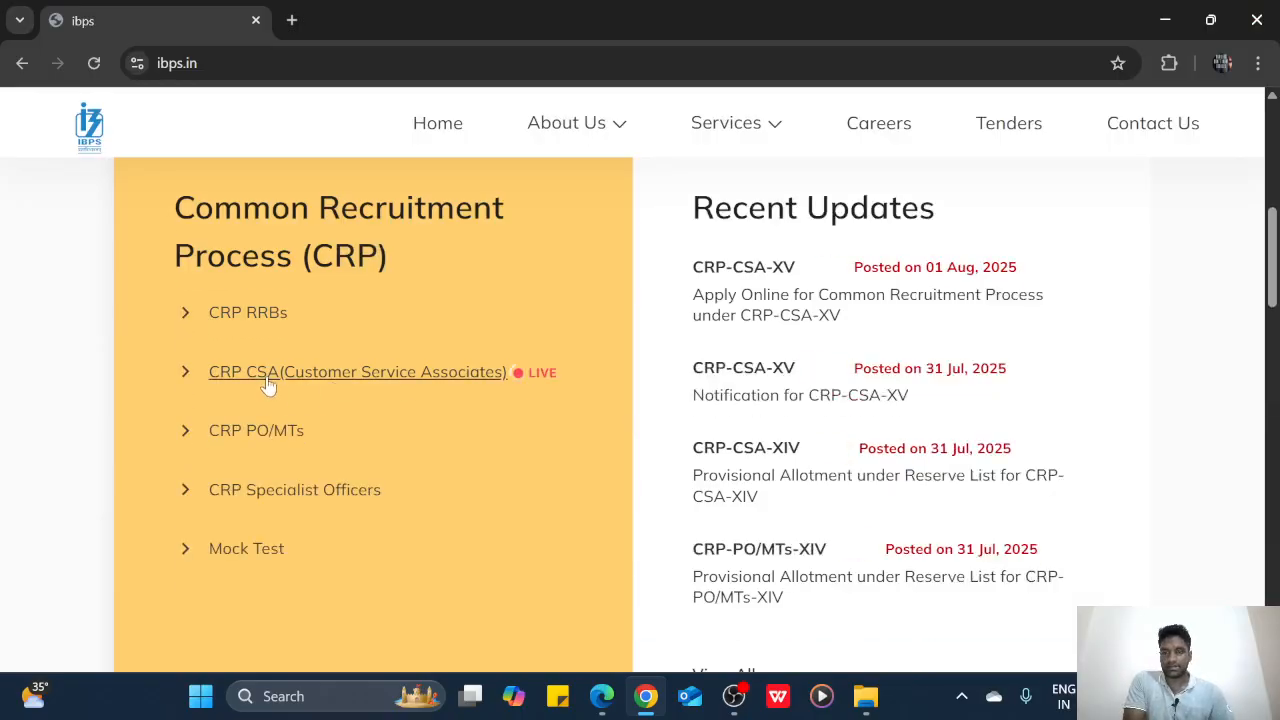
click(361, 376)
scroll(240, 482, down, 1)
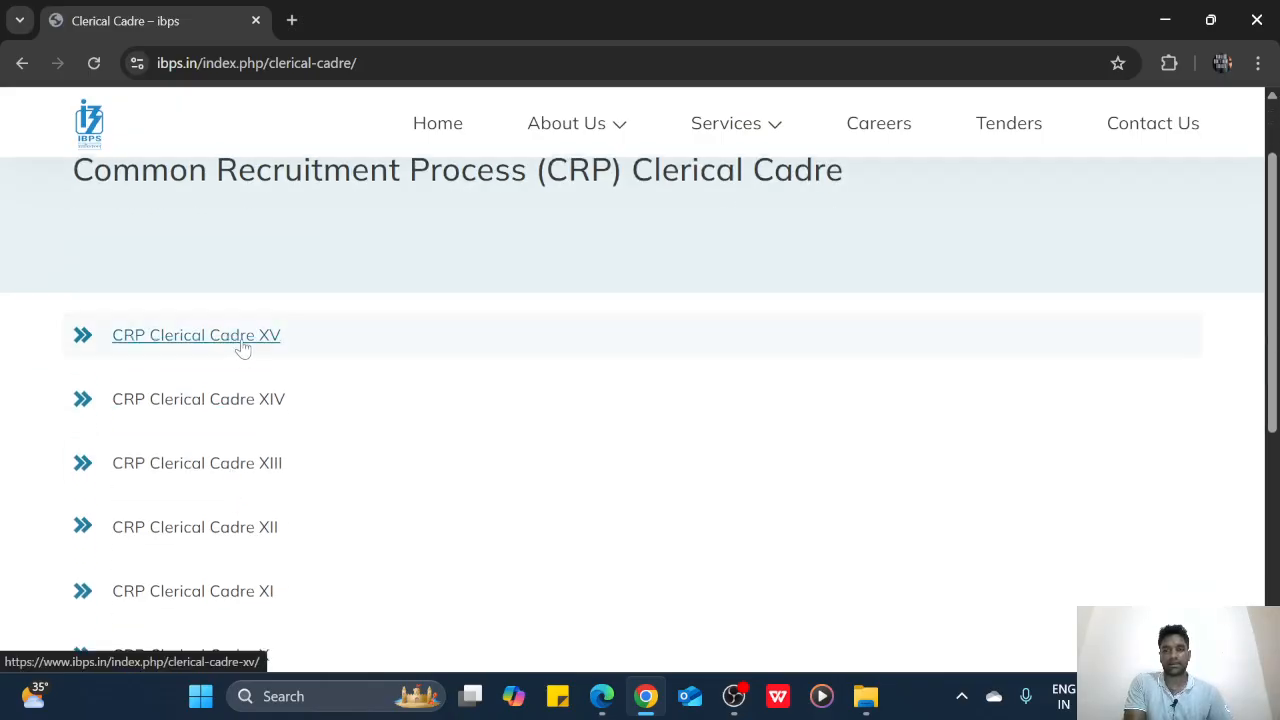
click(242, 345)
scroll(357, 434, down, 2)
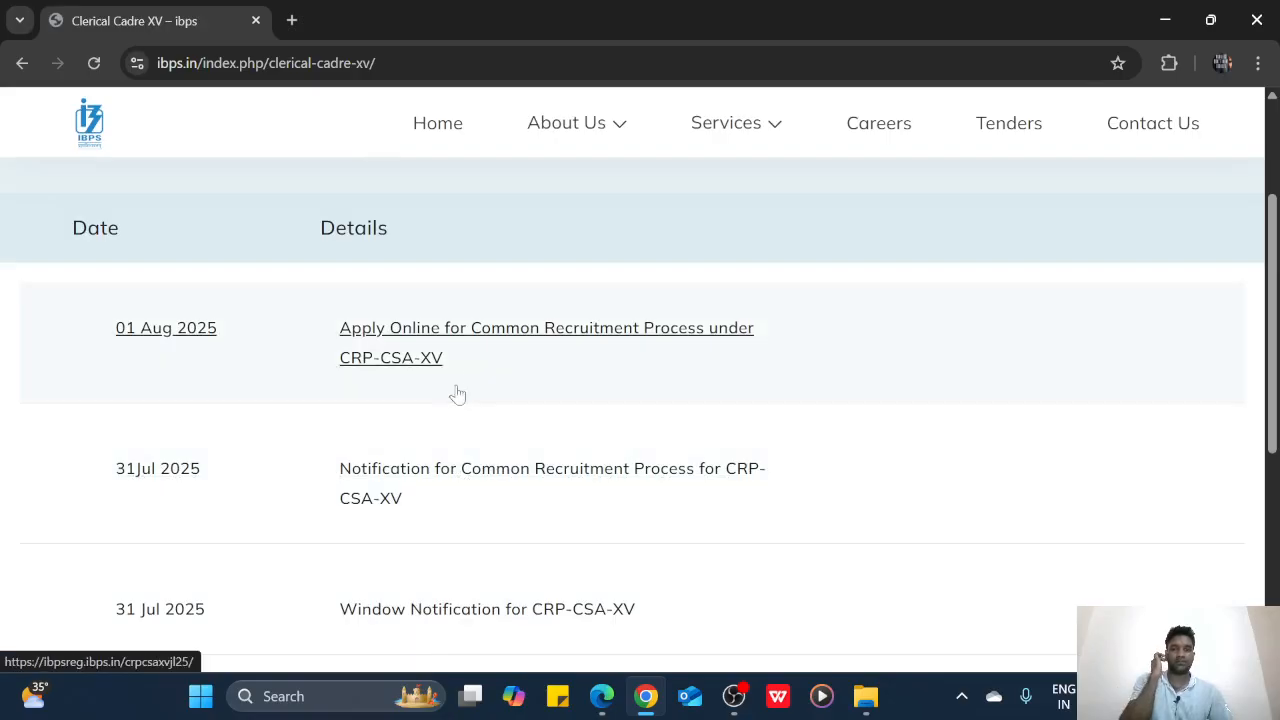
click(428, 337)
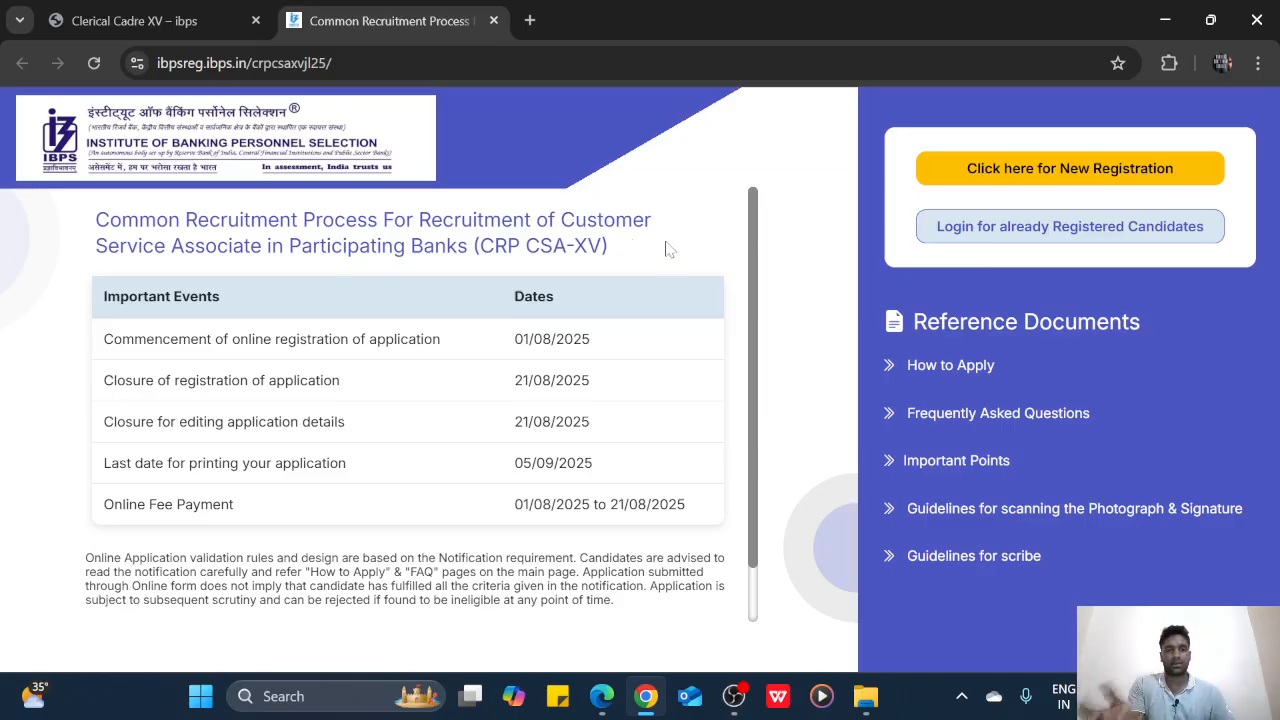
click(1096, 172)
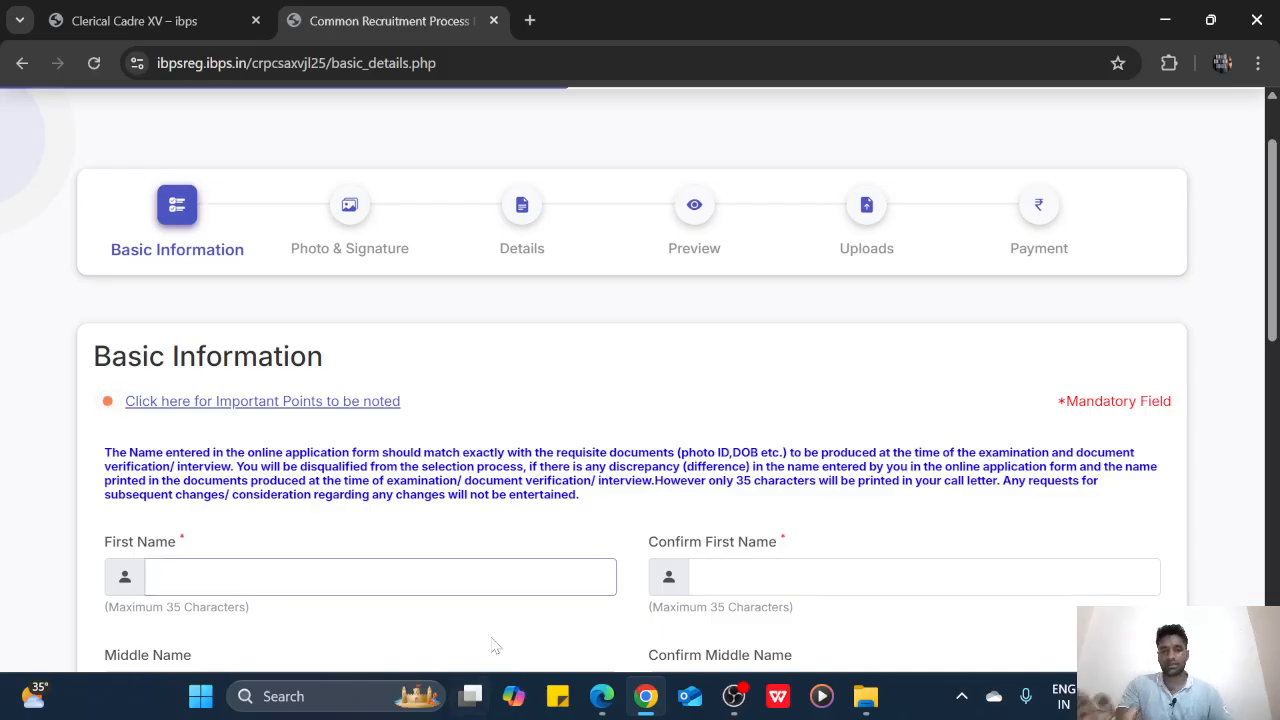
scroll(492, 645, down, 6)
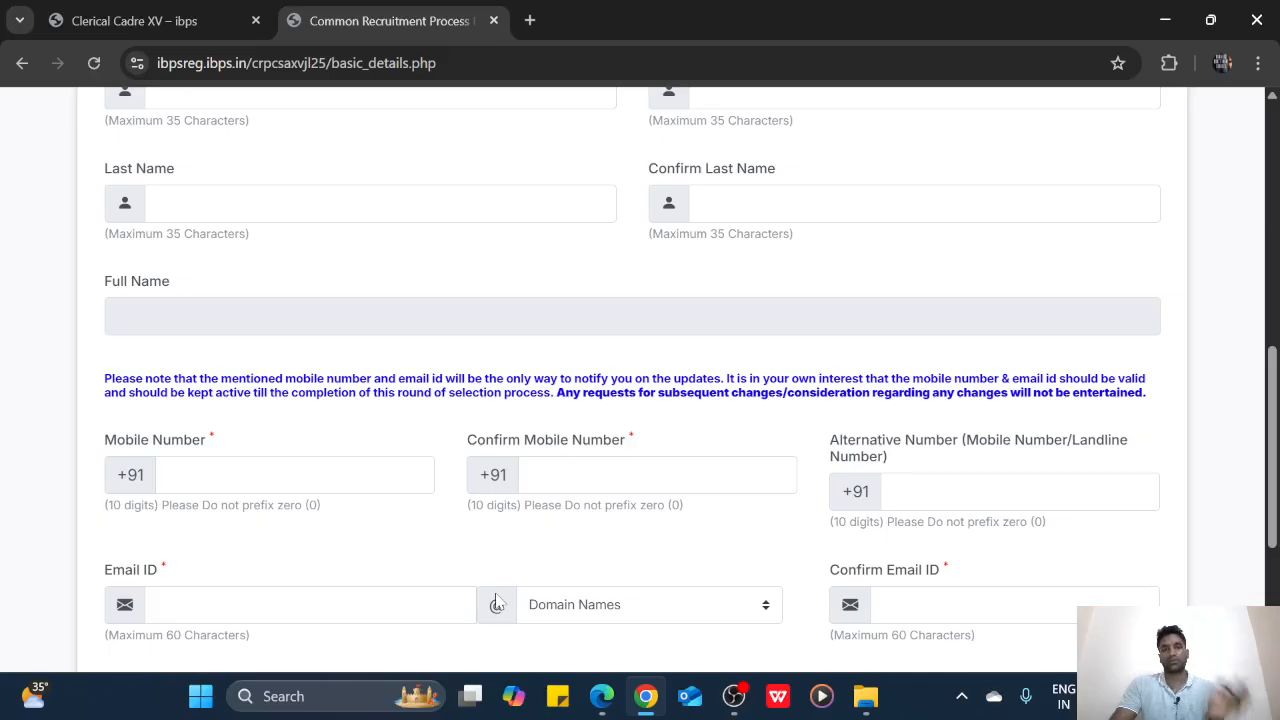
Enter the candidate's first name in capitals in First Name and Confirm First Name
scroll(497, 604, up, 2)
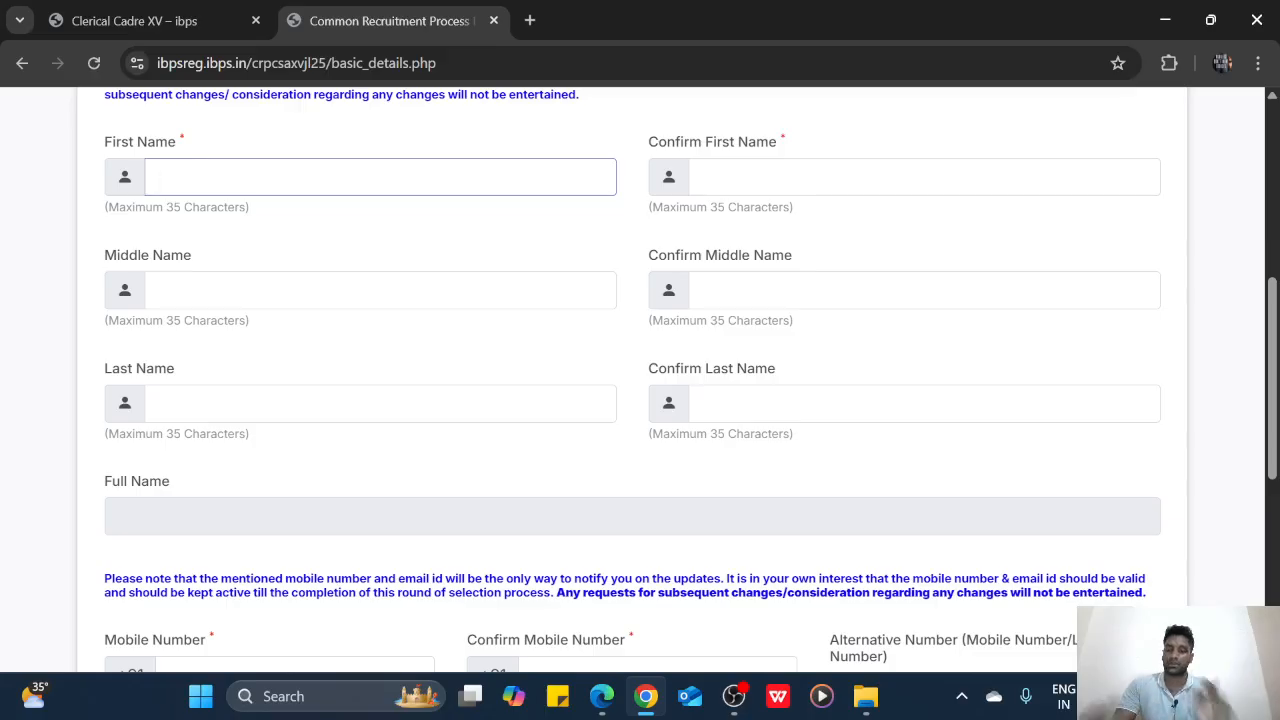
key(Caps_Lock)
text(VELA)
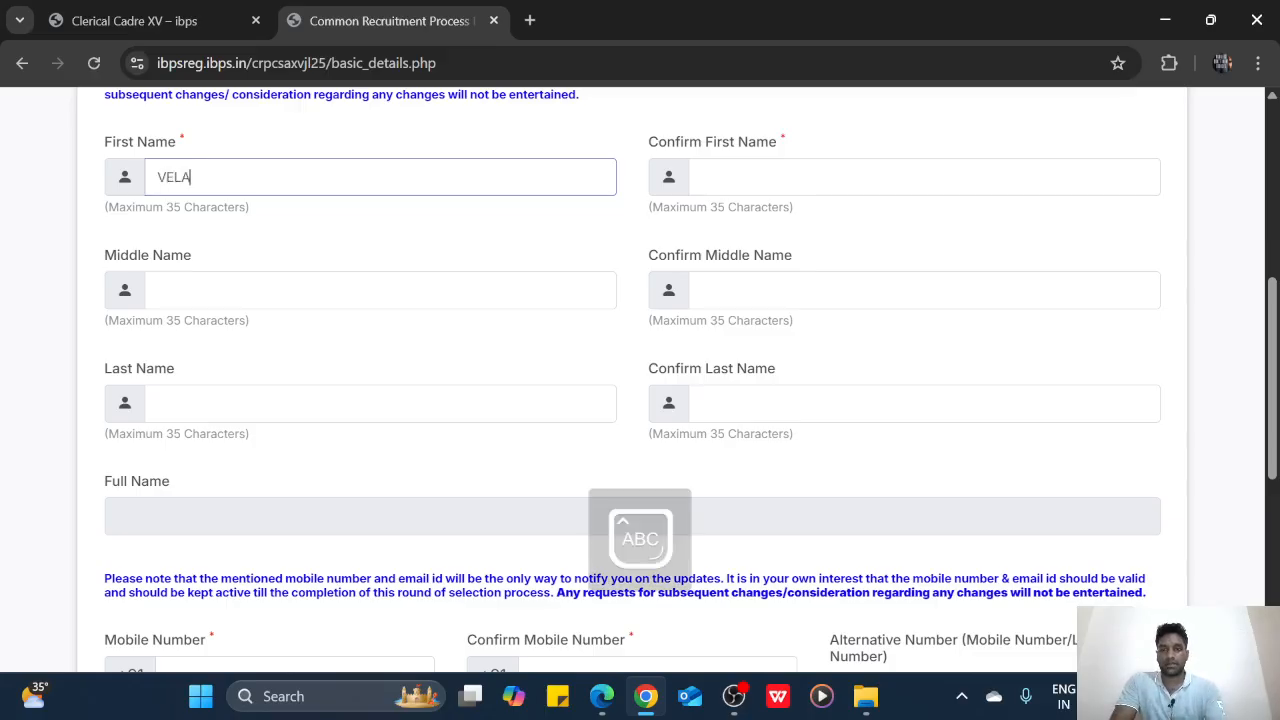
text(YUDHAM)
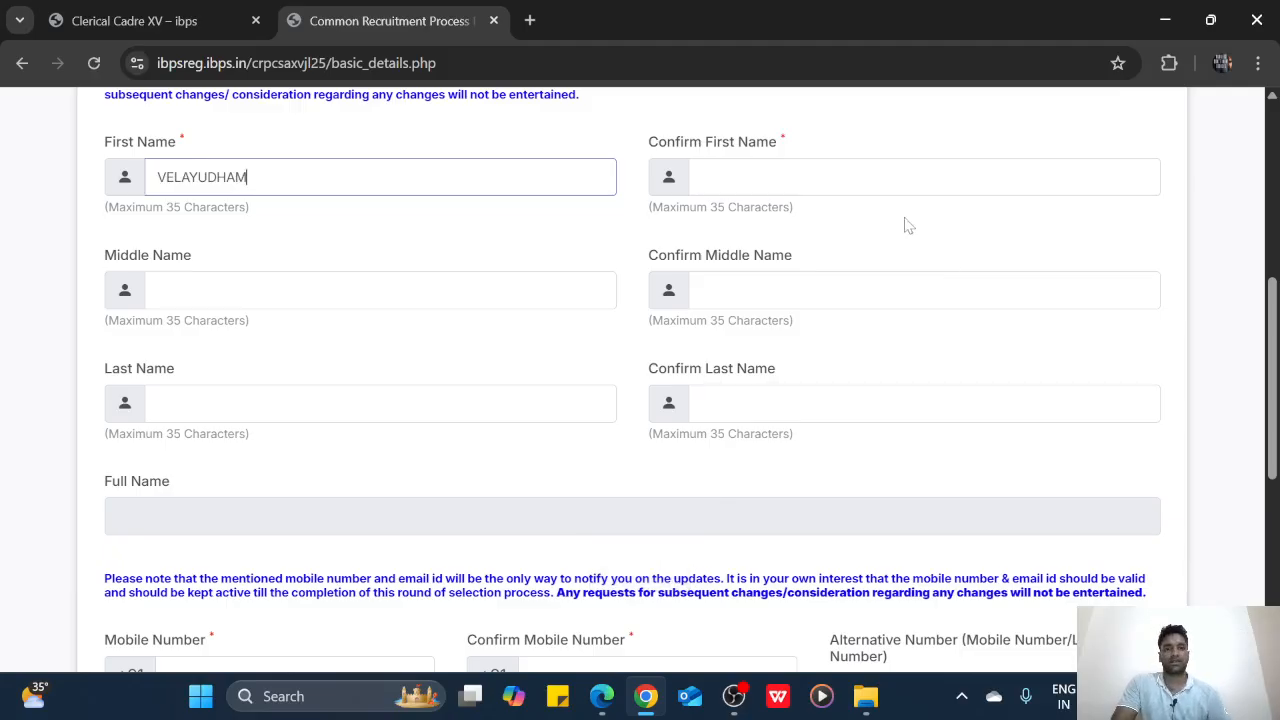
click(906, 177)
text(VELAYUDHAM)
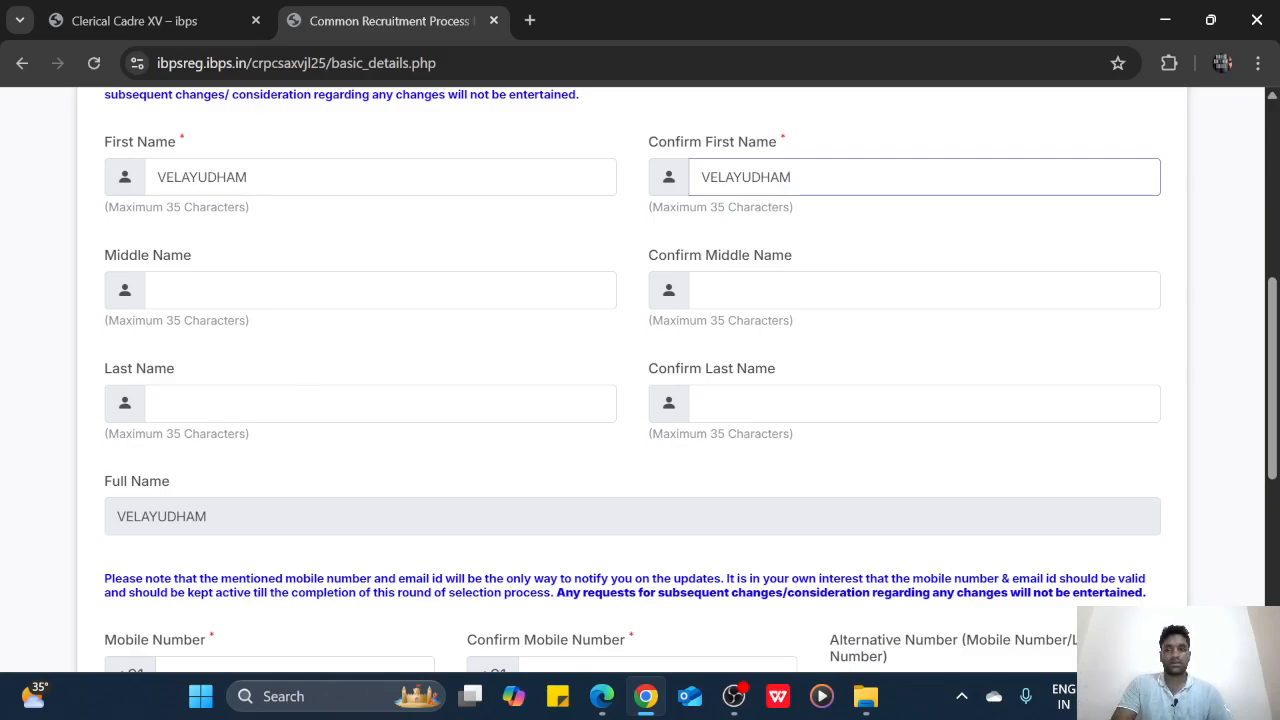
Enter the candidate's last name in both Last Name and Confirm Last Name
click(340, 404)
text(C)
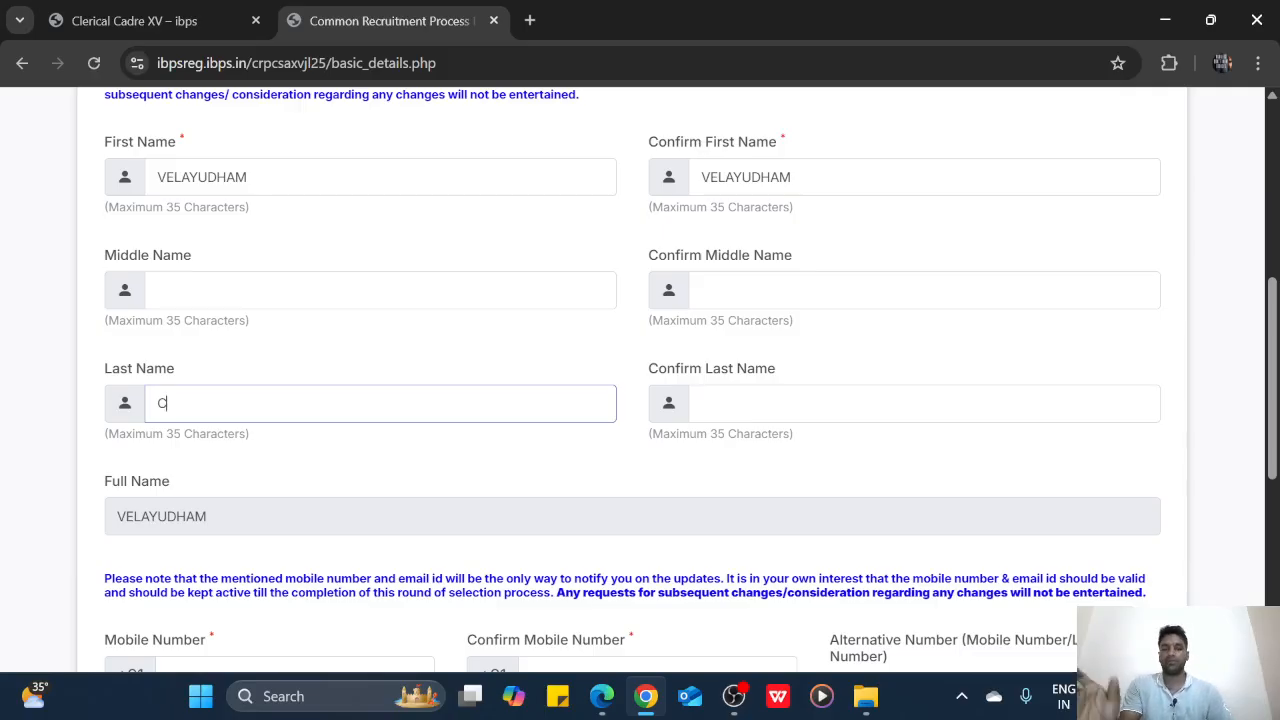
click(700, 404)
text(C)
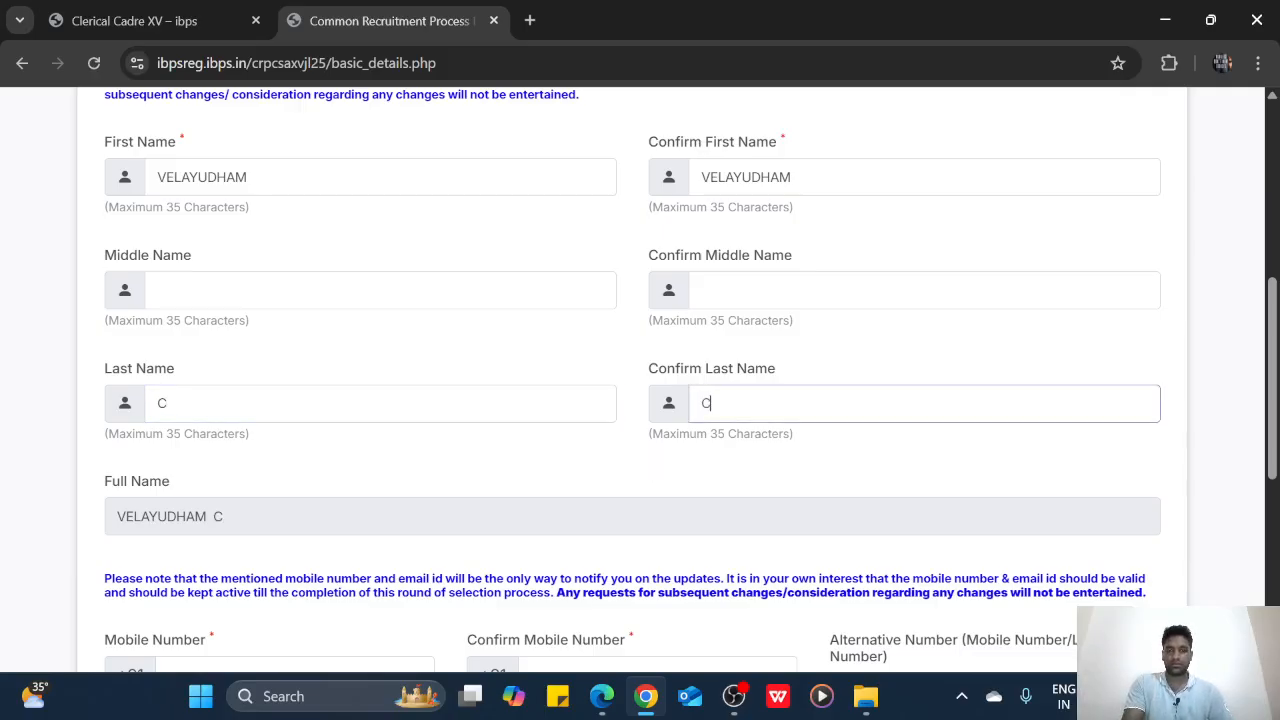
scroll(538, 436, down, 1)
key(Tab)
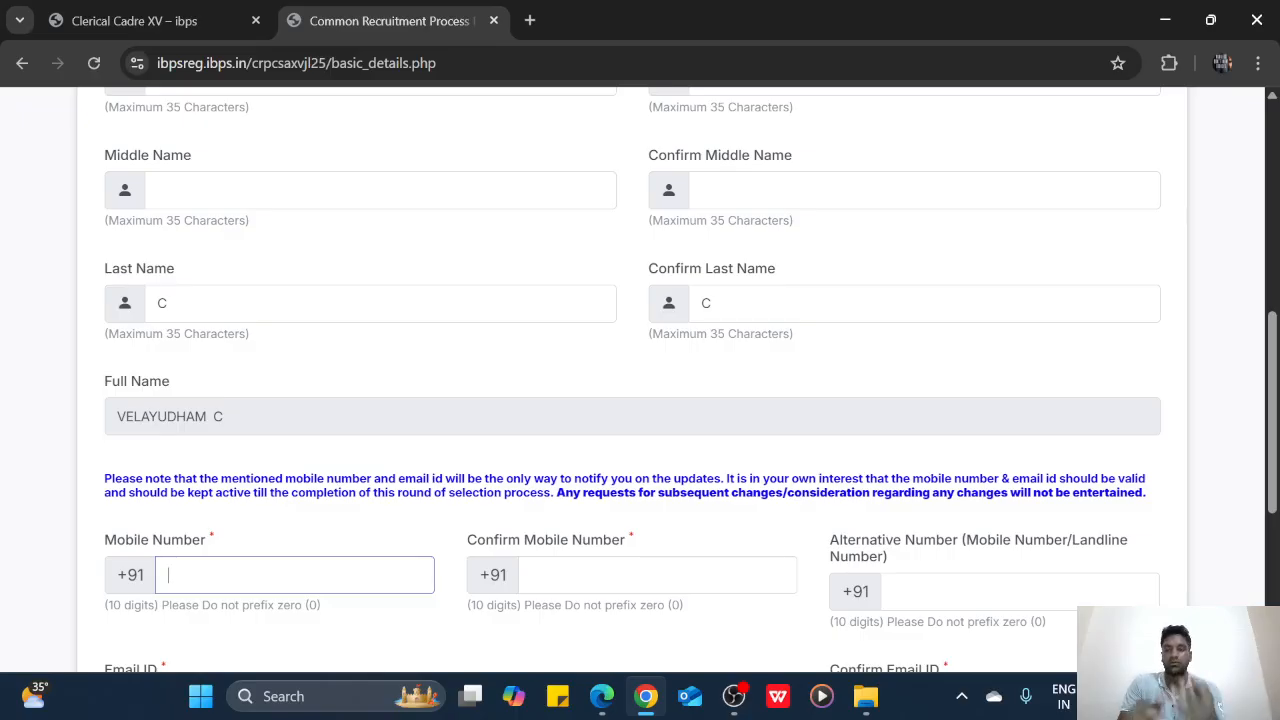
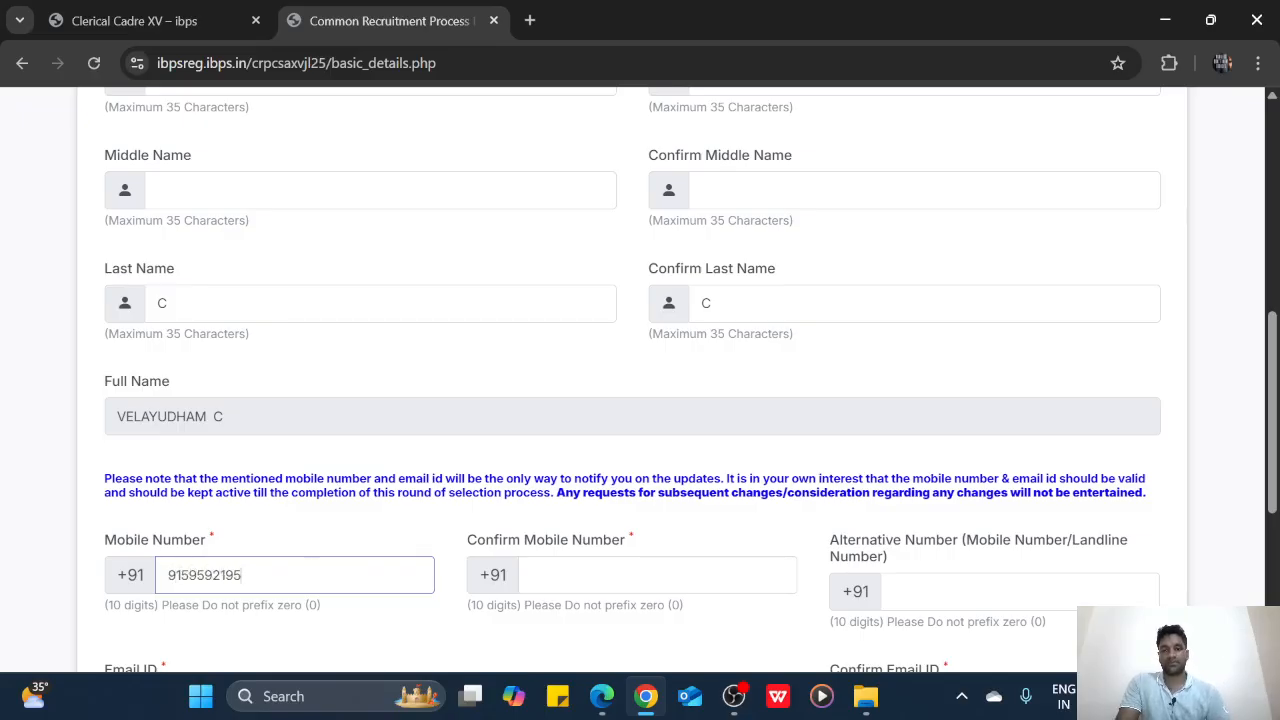
Enter and confirm the candidate's mobile number, and add the alternative contact number
key(Tab)
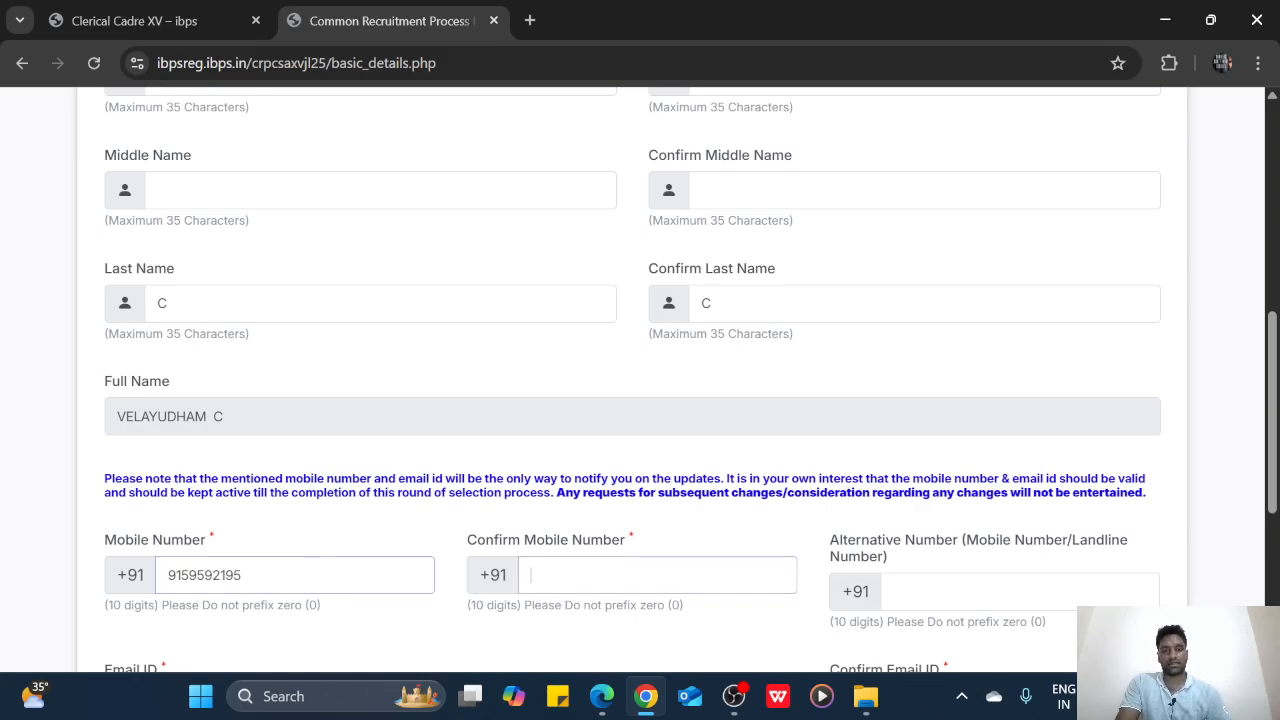
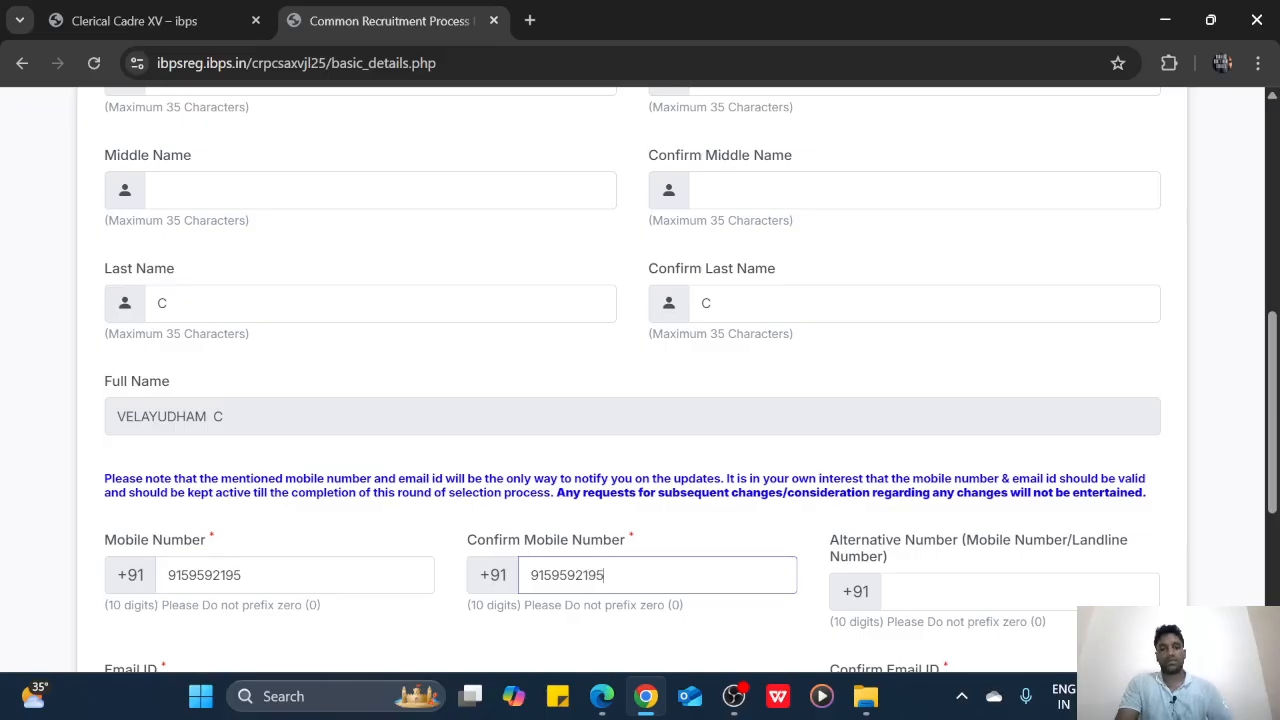
key(Tab)
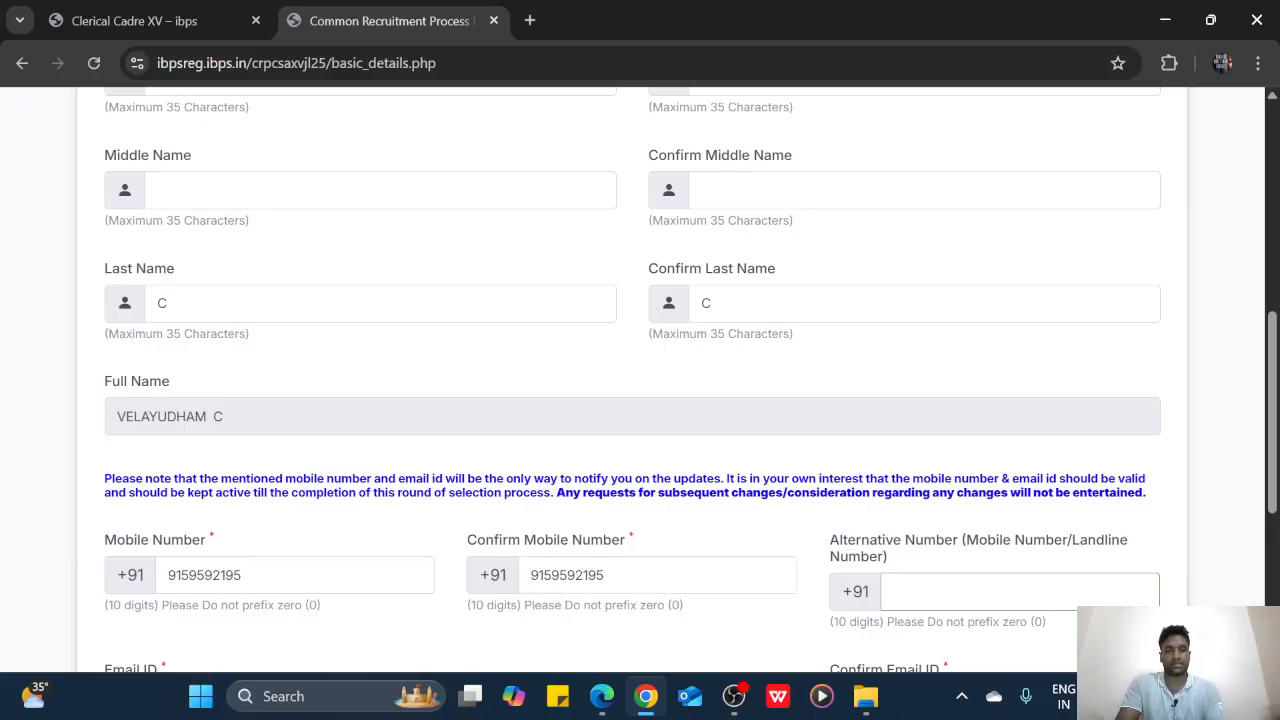
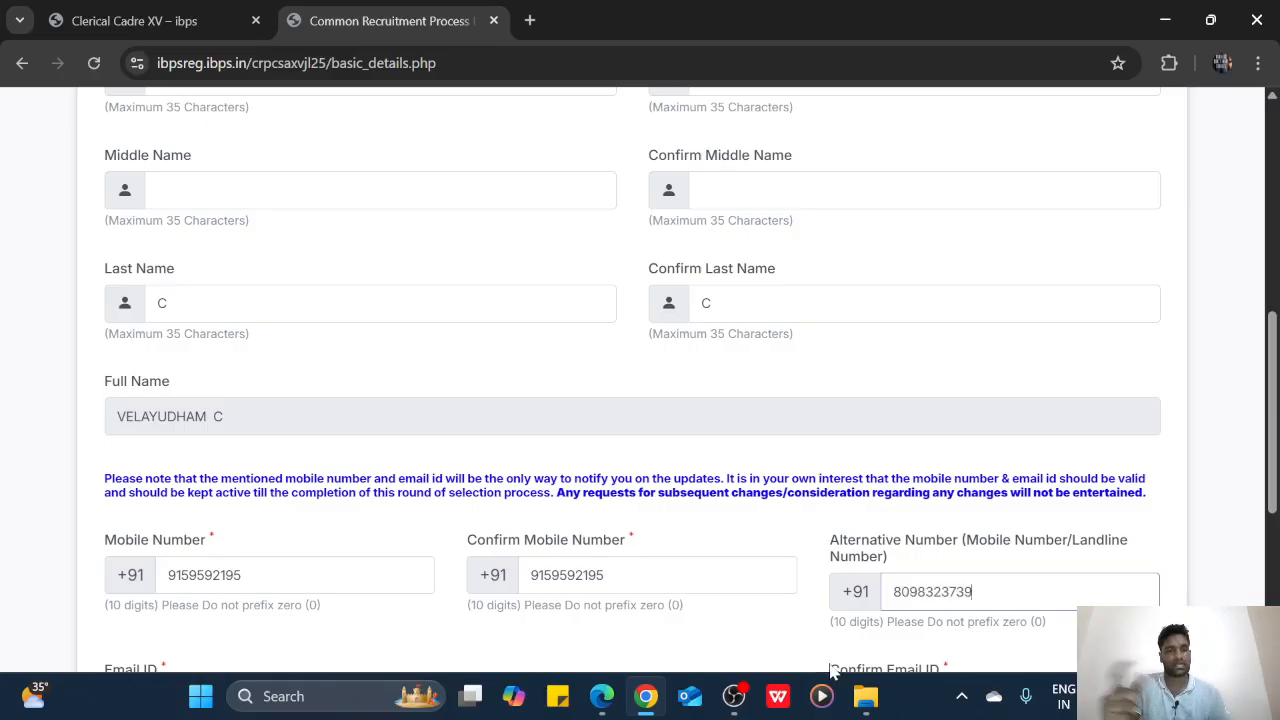
scroll(920, 590, down, 2)
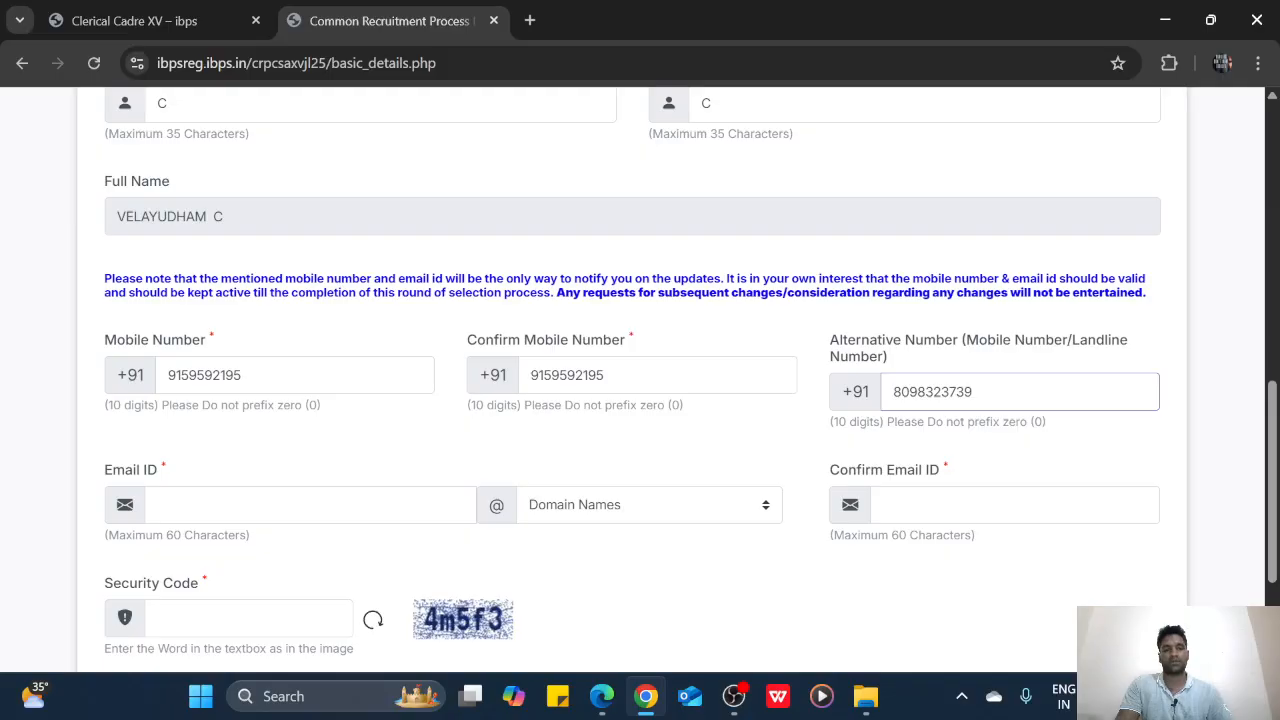
Enter the candidate's e-mail with the gmail.com domain, and retype the full address in Confirm Email ID
click(250, 505)
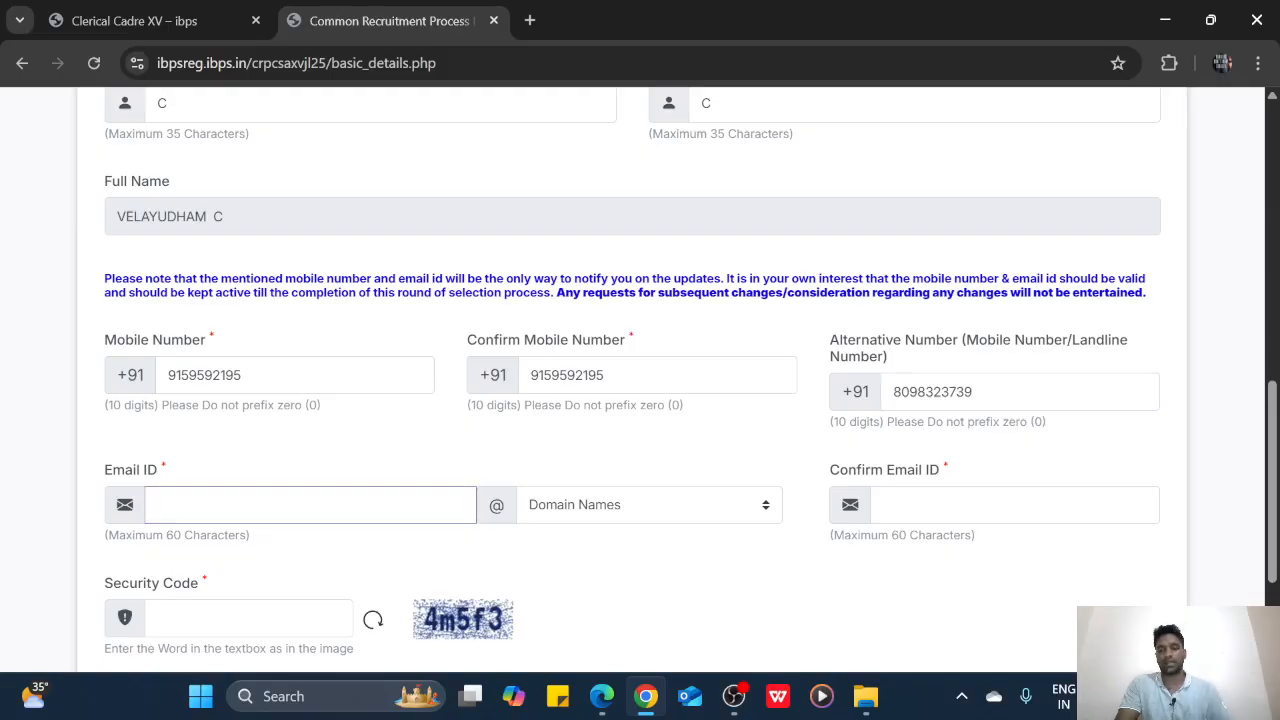
key(Caps_Lock)
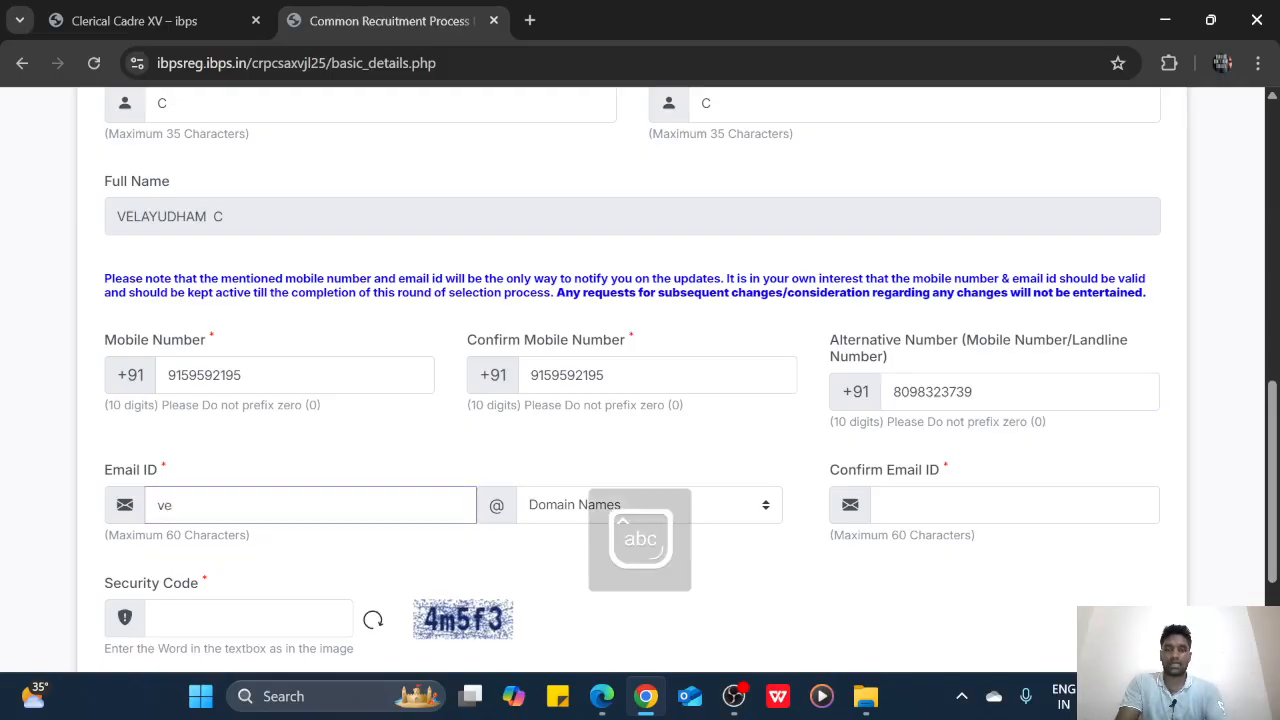
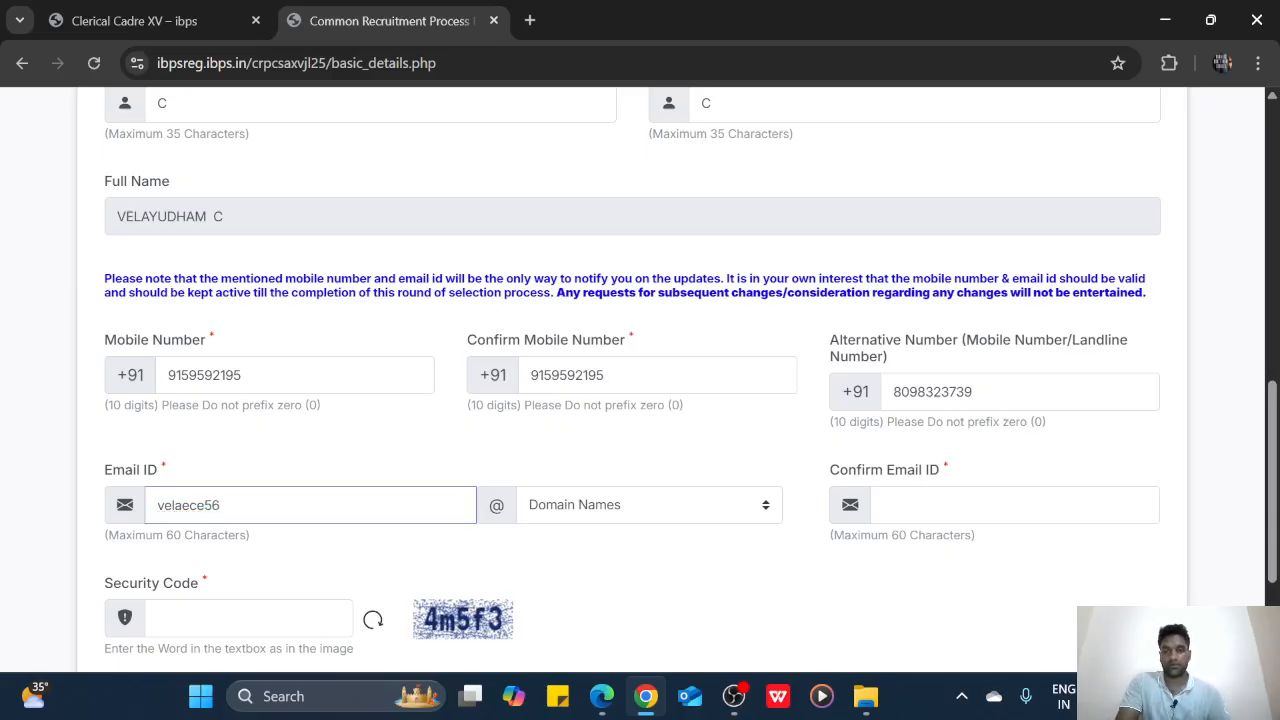
click(702, 513)
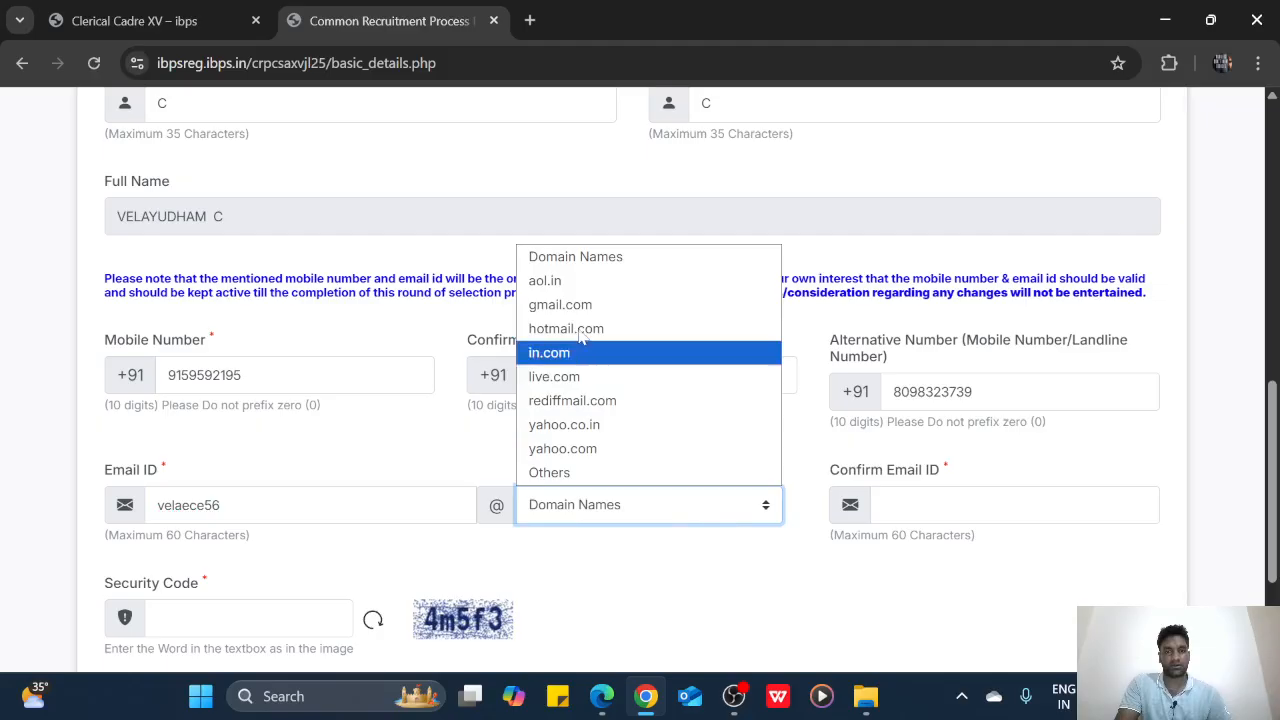
click(630, 308)
click(900, 505)
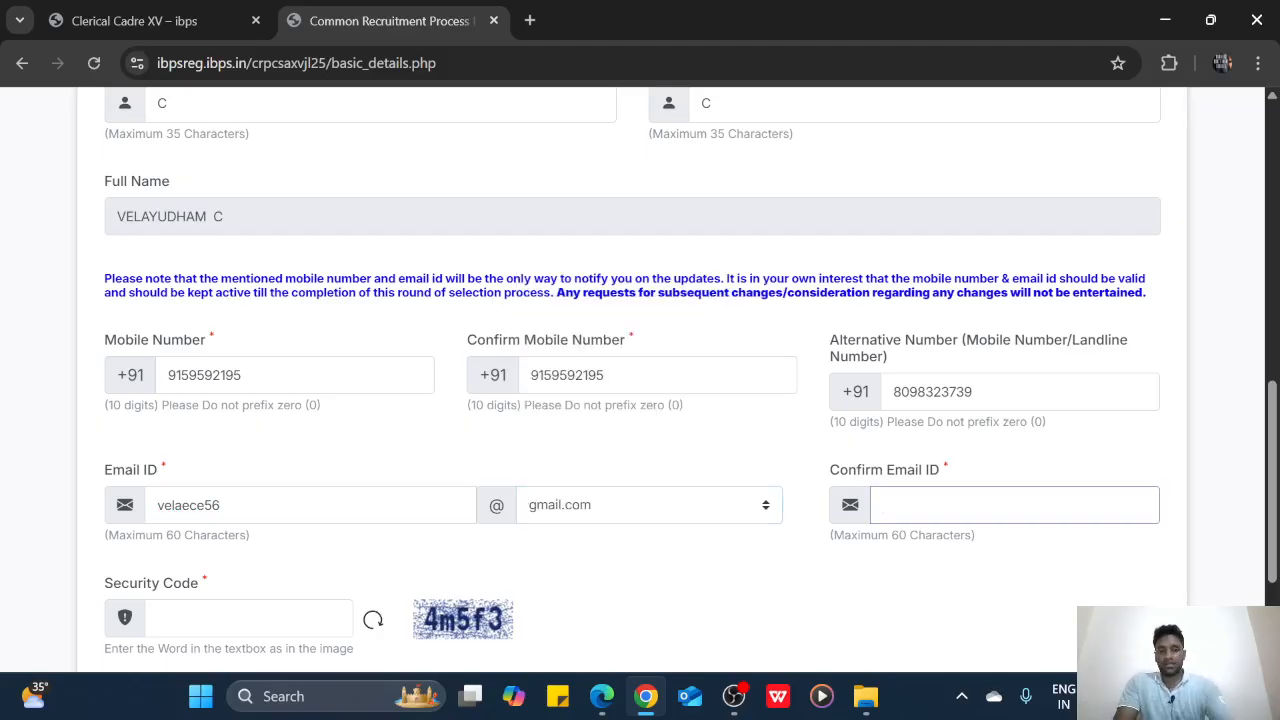
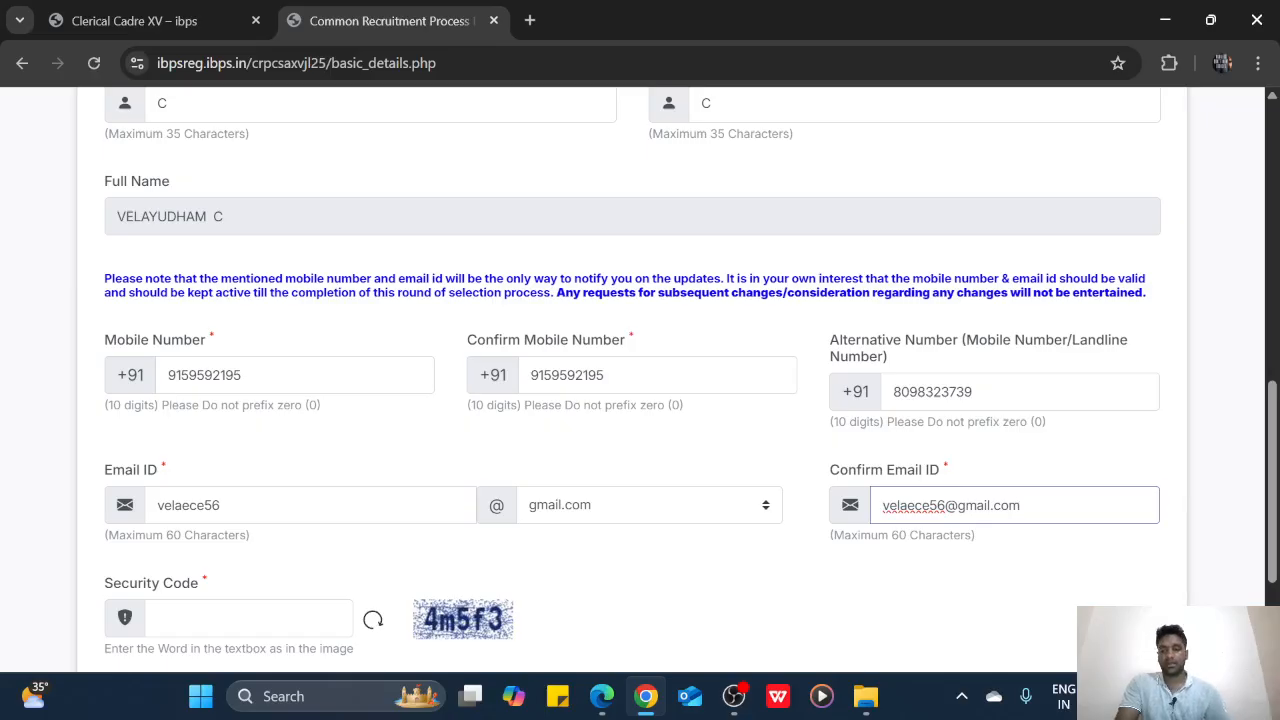
Enter the captcha security code, then save the basic details and confirm them
scroll(528, 608, down, 1)
click(250, 517)
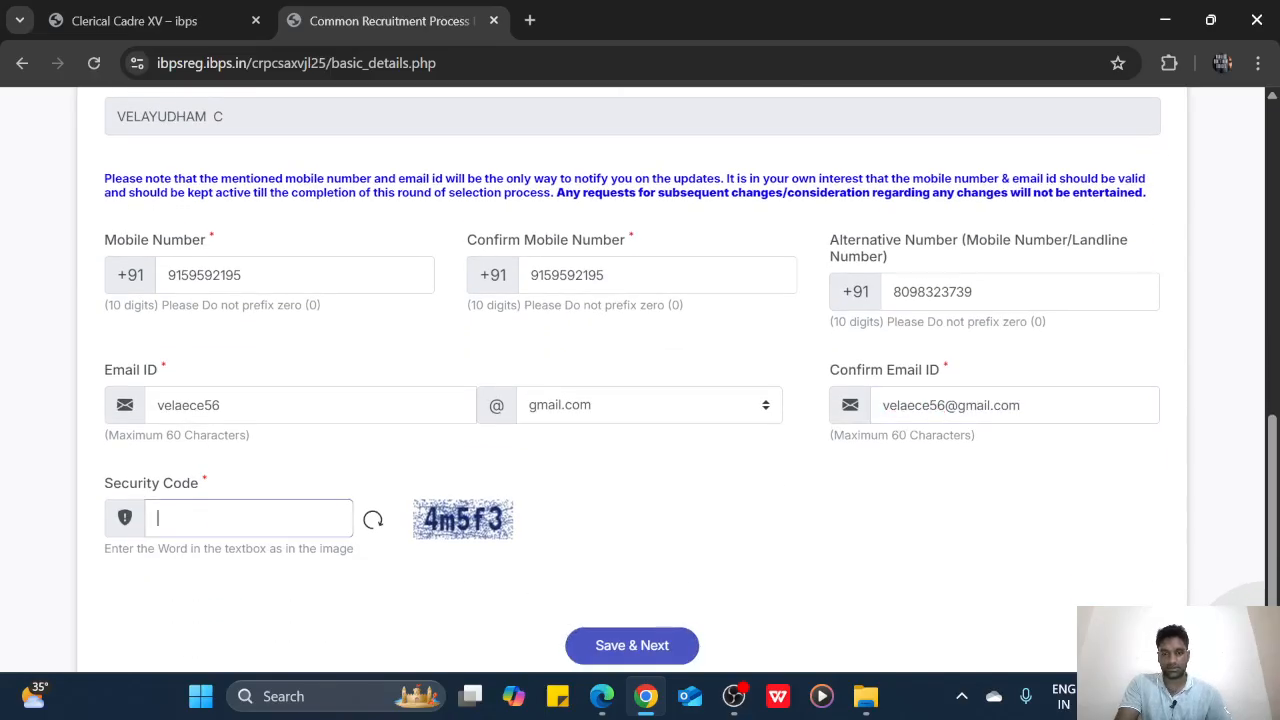
text(4m5f3)
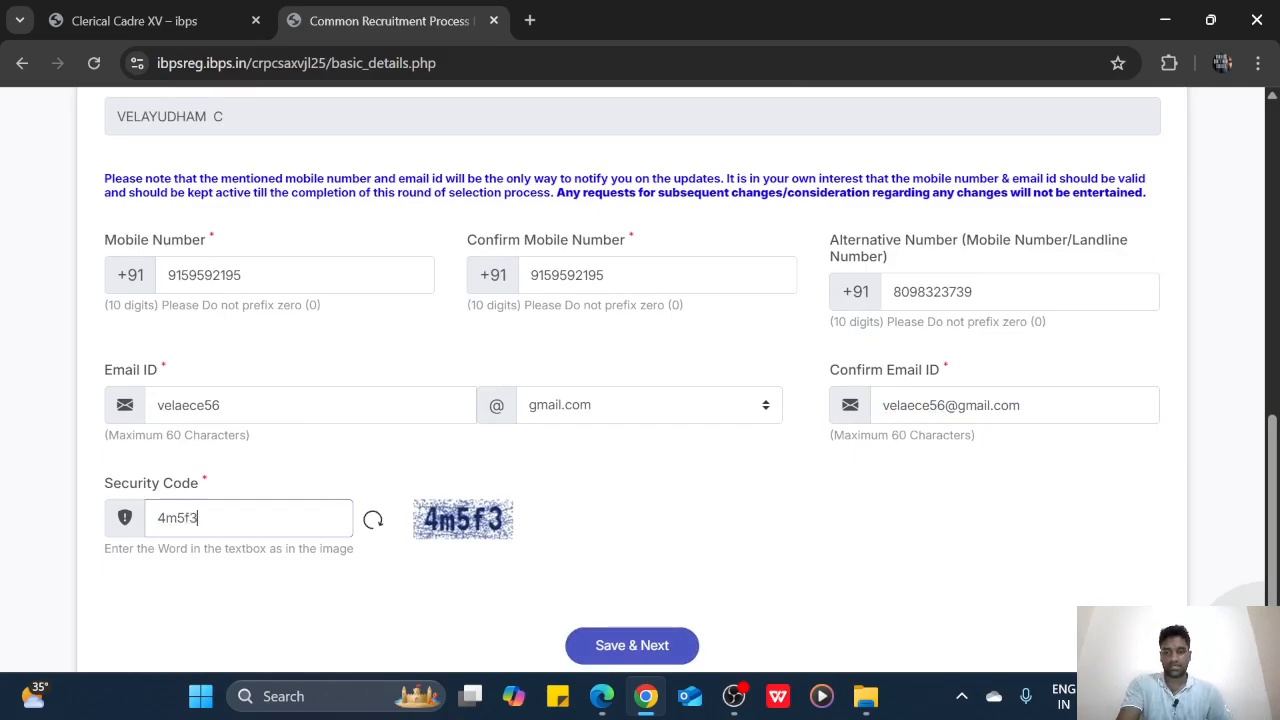
scroll(517, 535, up, 2)
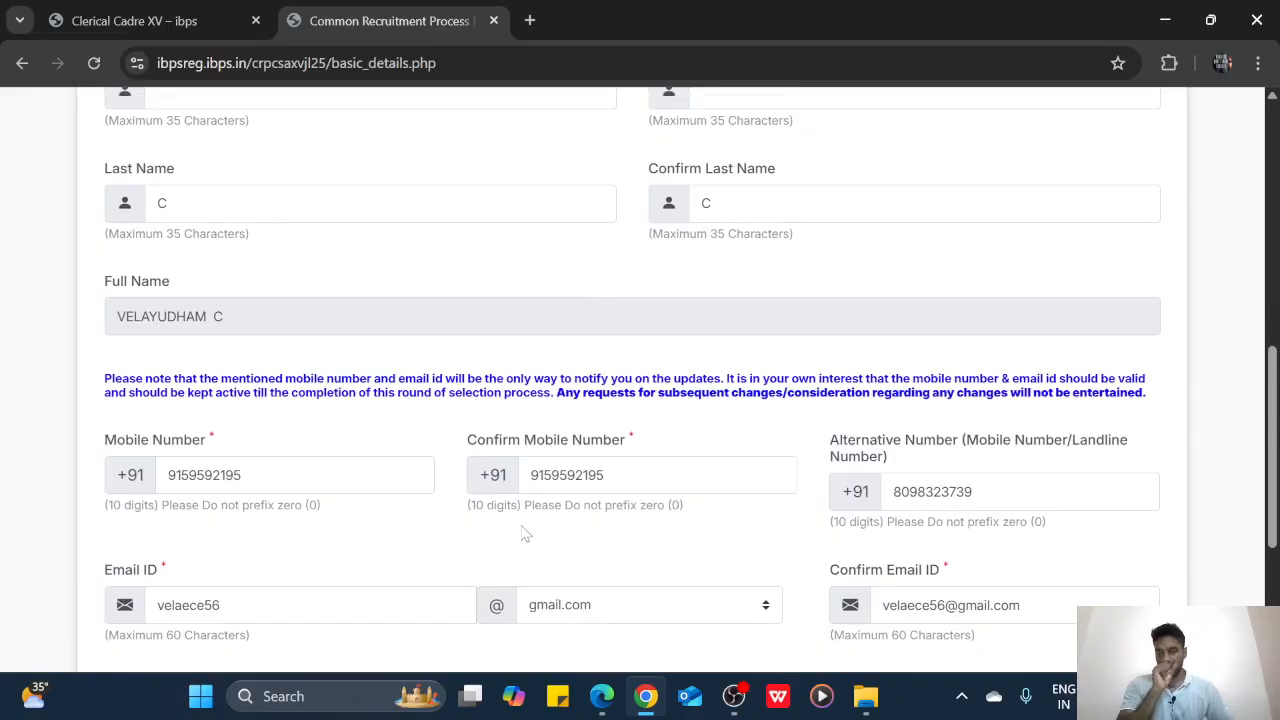
scroll(372, 545, down, 1)
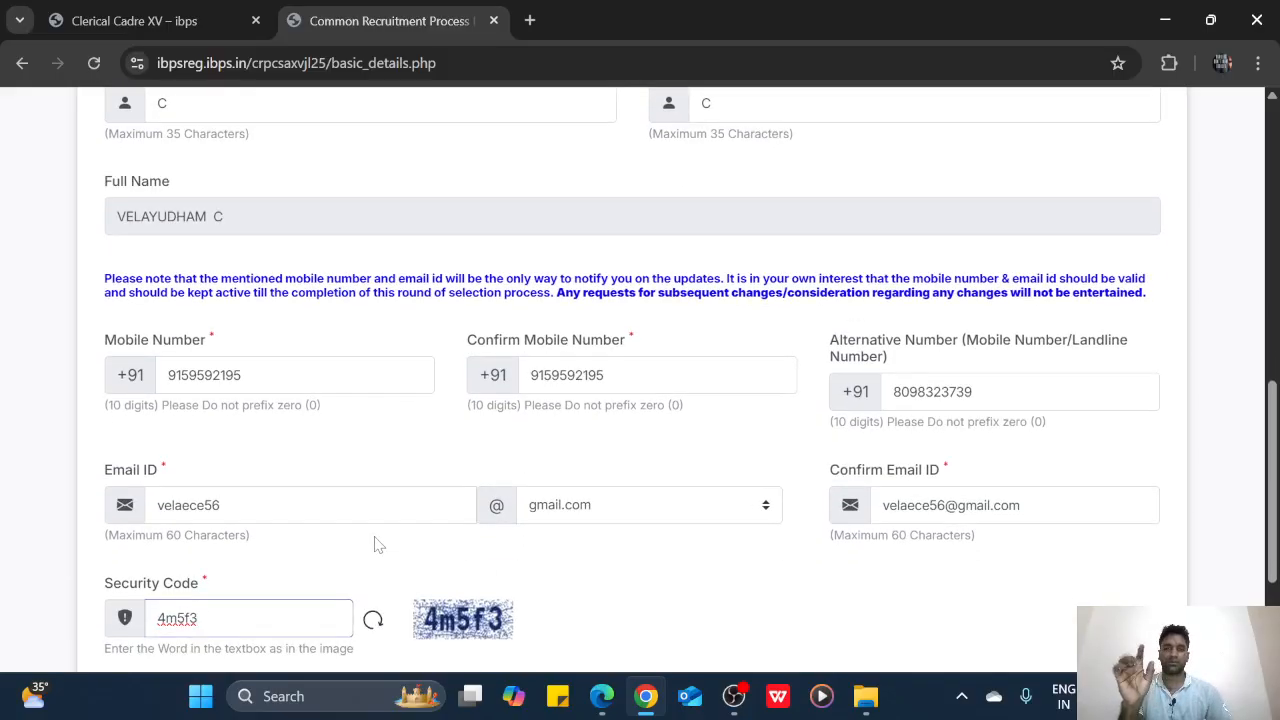
scroll(545, 505, down, 1)
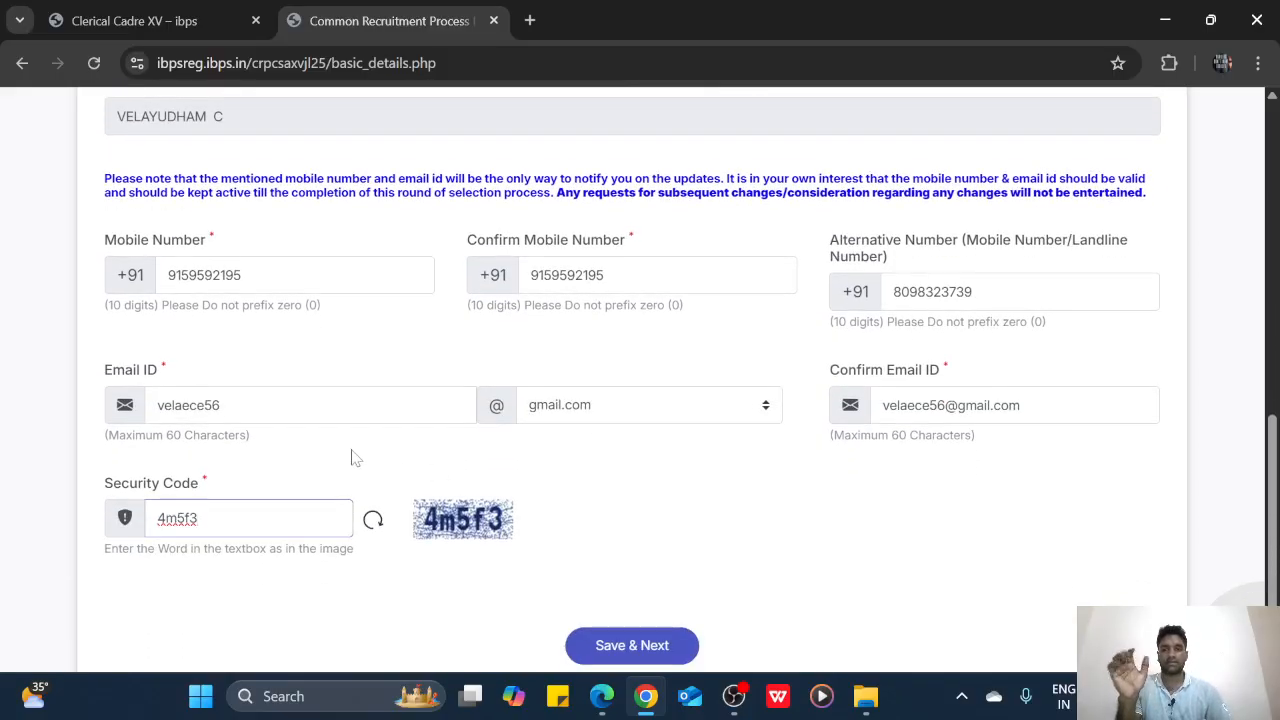
scroll(543, 583, down, 1)
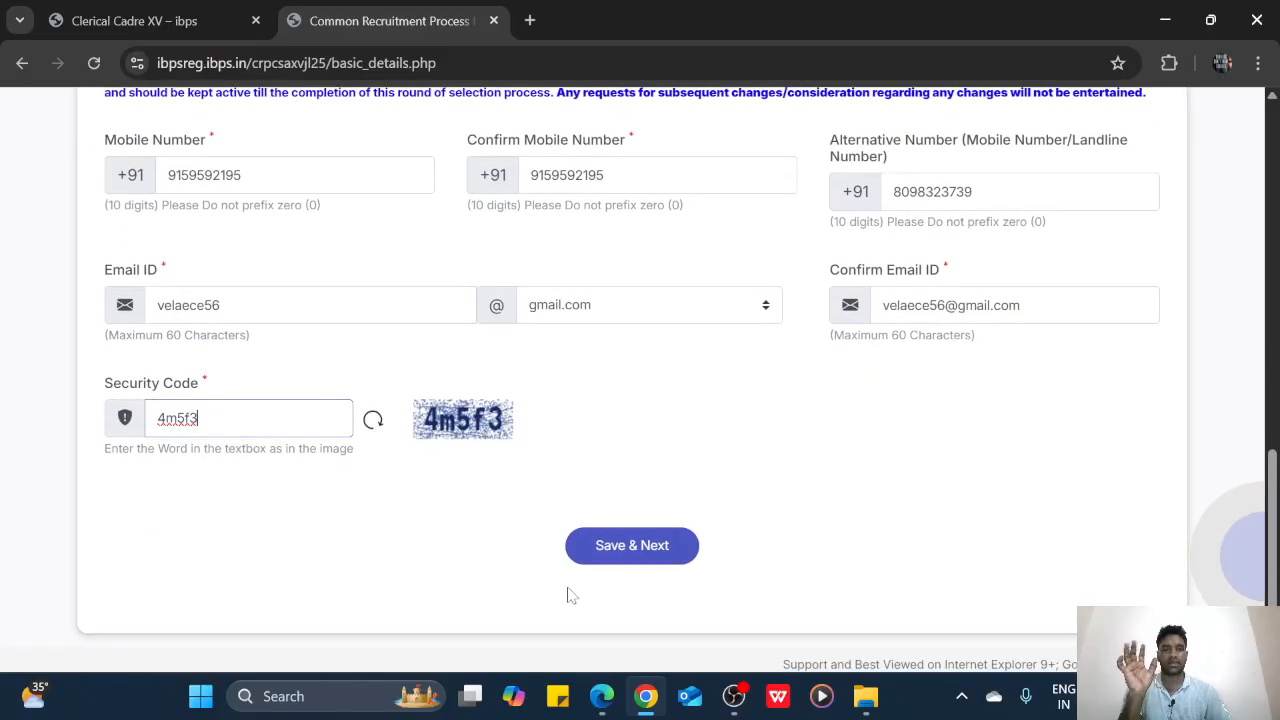
click(612, 557)
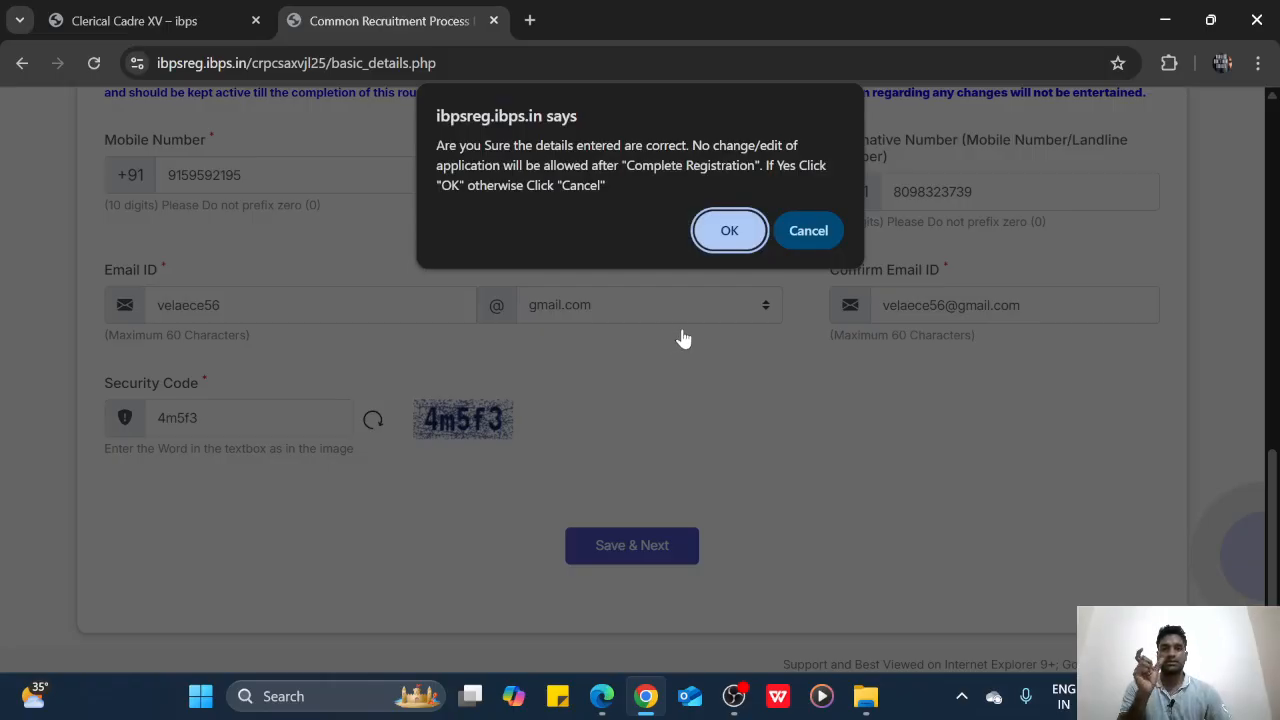
click(729, 231)
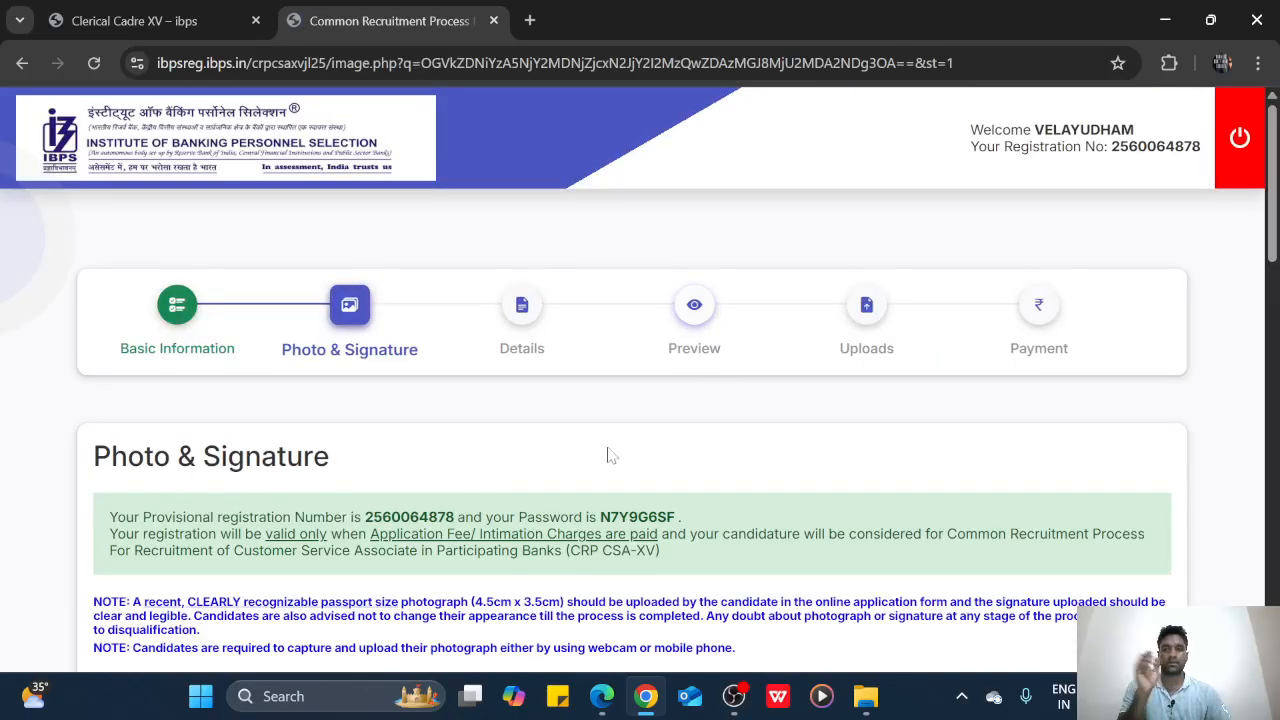
Open the 'Guidelines for scanning the Photograph & Signature' document
scroll(609, 451, down, 3)
scroll(640, 380, up, 1)
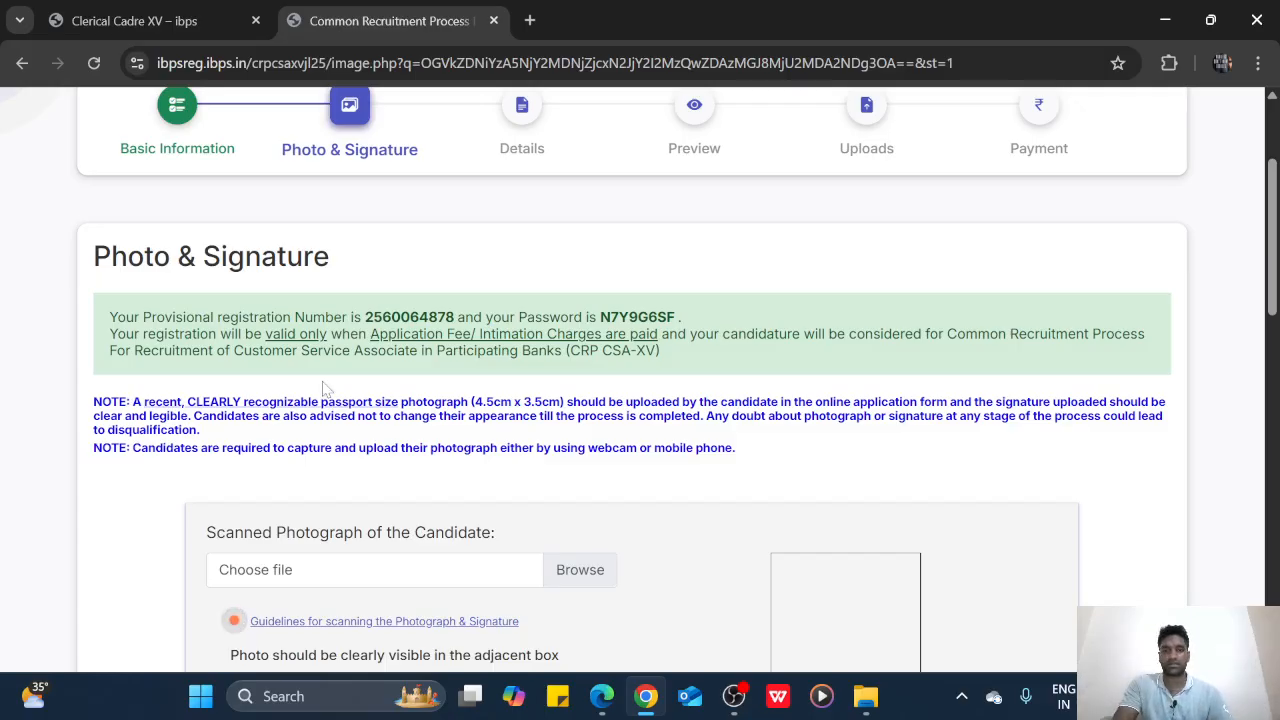
scroll(310, 470, down, 1)
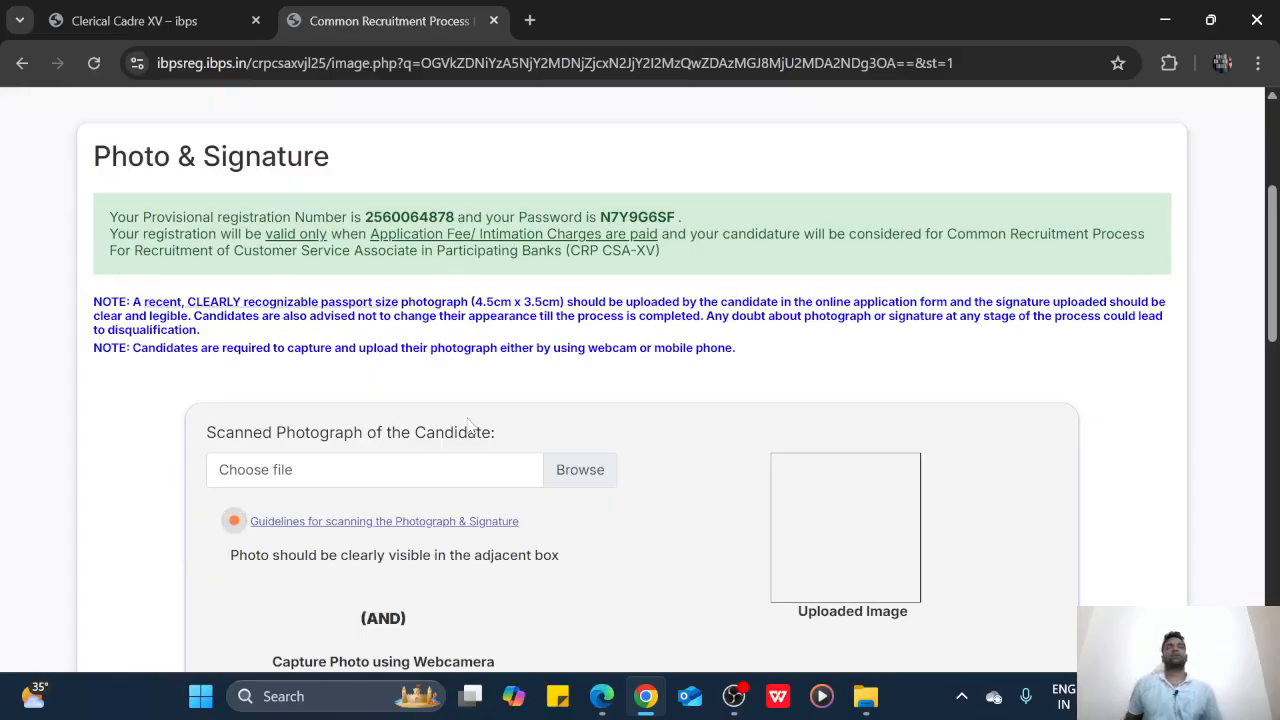
click(462, 522)
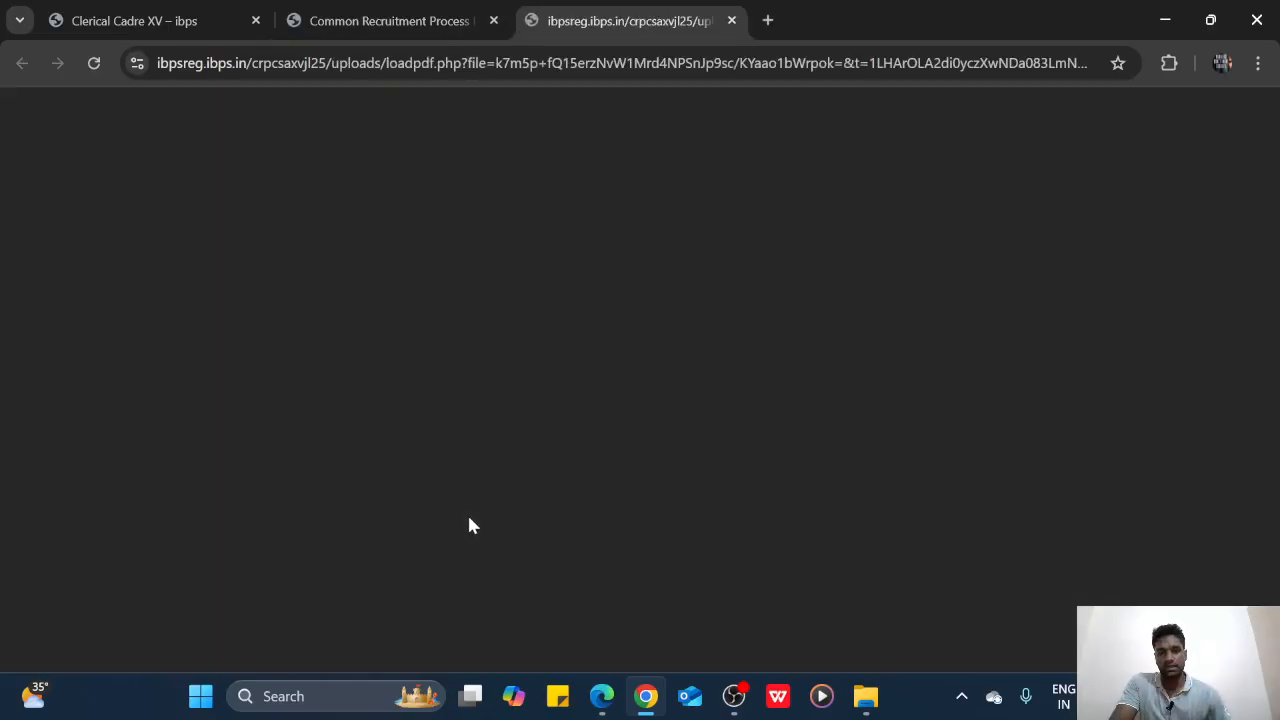
Check the photo rules: 20–50 kb and 4.5cm × 3.5cm. Then go back to the registration tab
scroll(716, 350, down, 3)
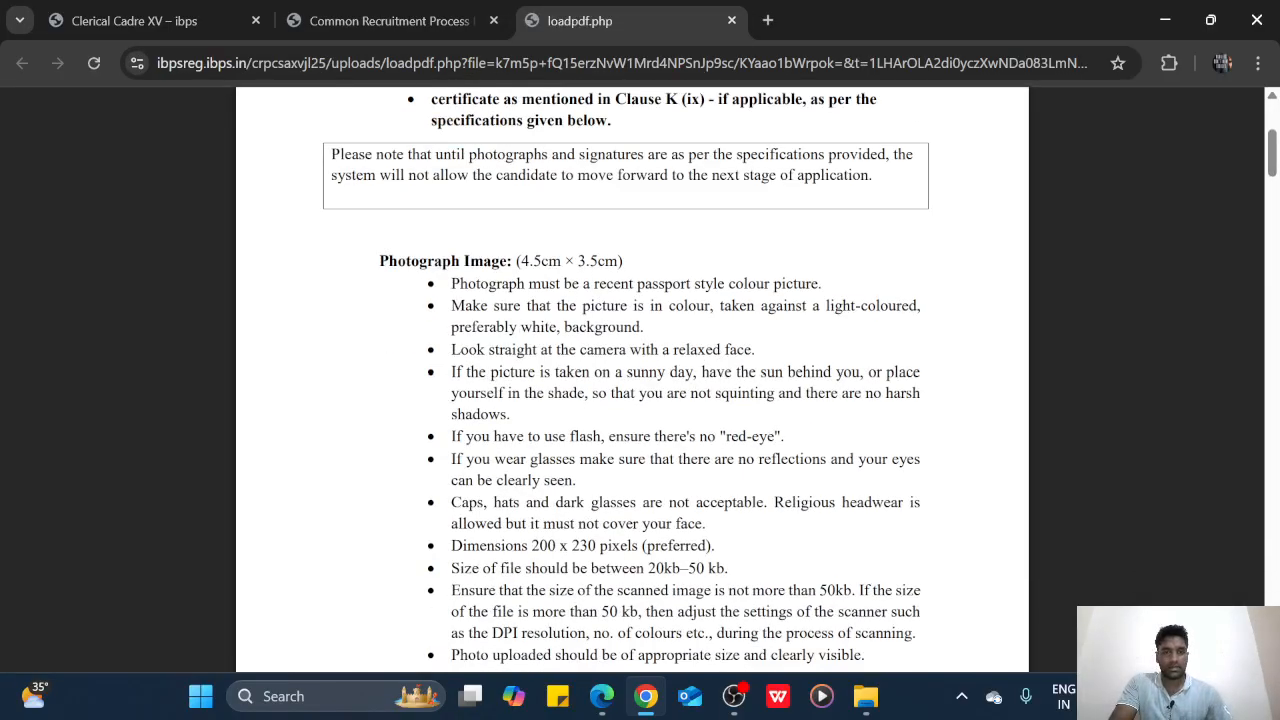
scroll(640, 380, down, 1)
drag(648, 468, 726, 468)
click(752, 468)
scroll(752, 468, up, 1)
scroll(752, 468, up, 1)
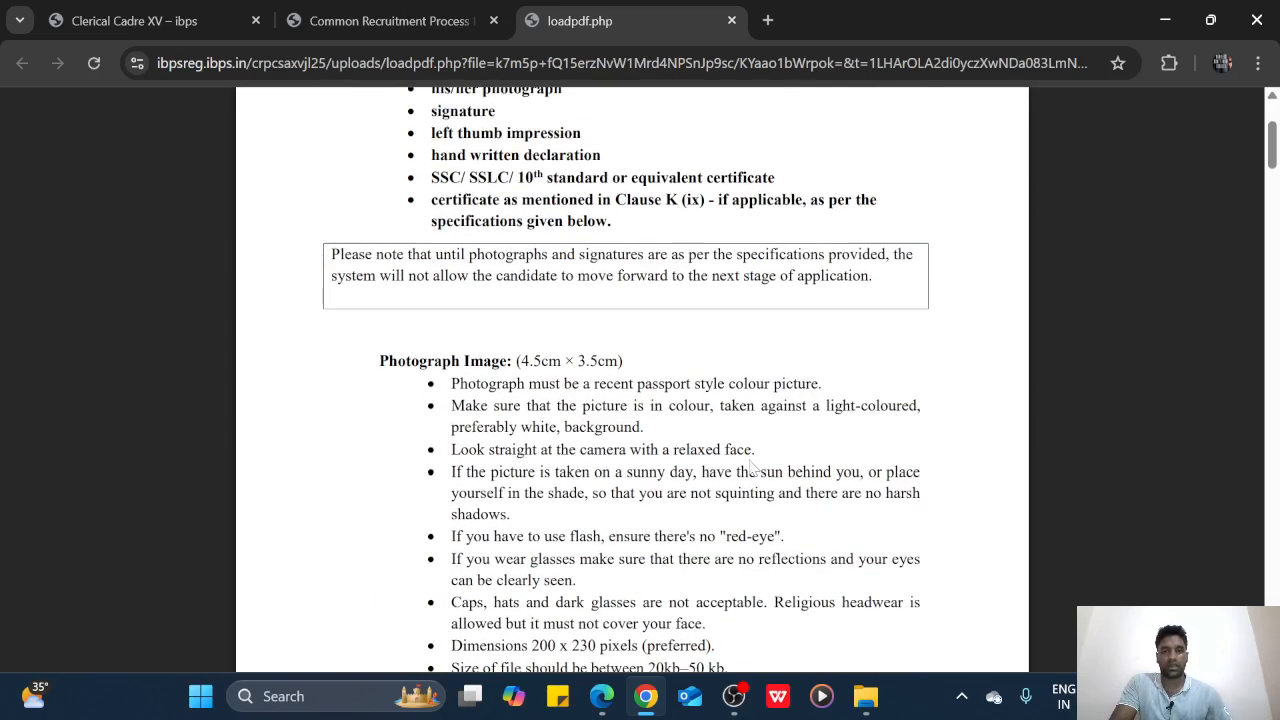
drag(508, 362, 645, 366)
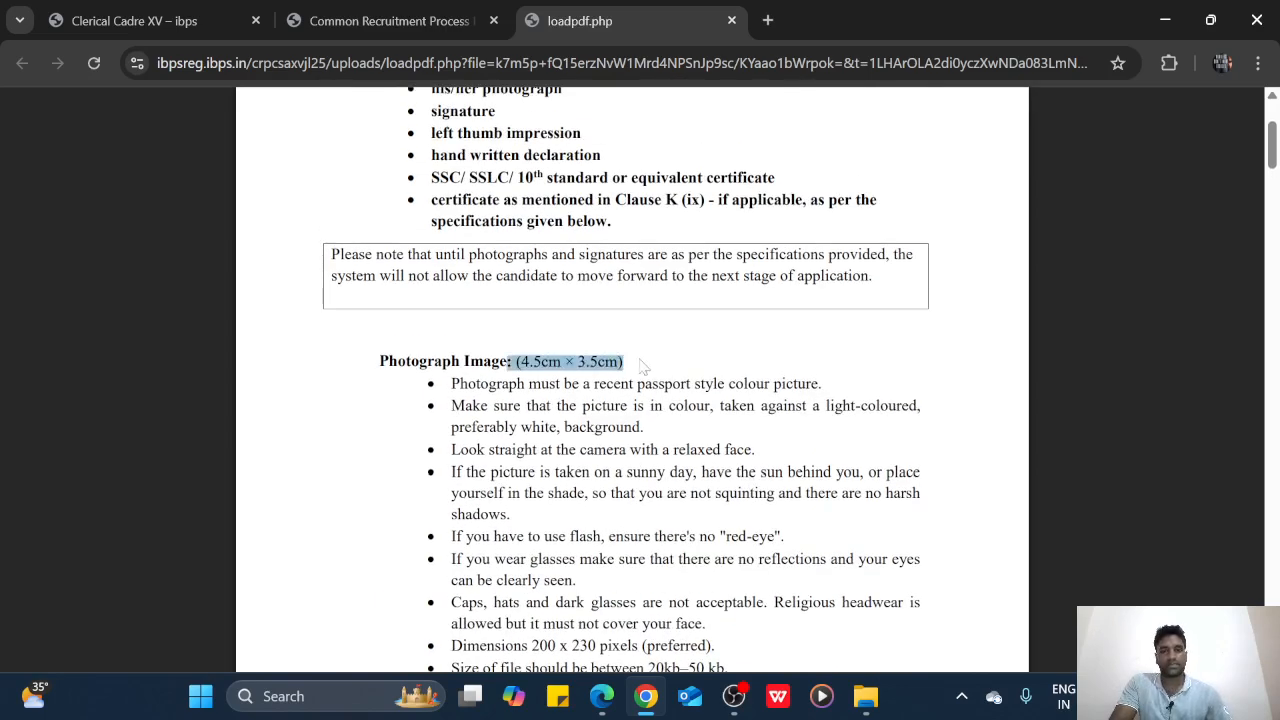
scroll(655, 370, up, 2)
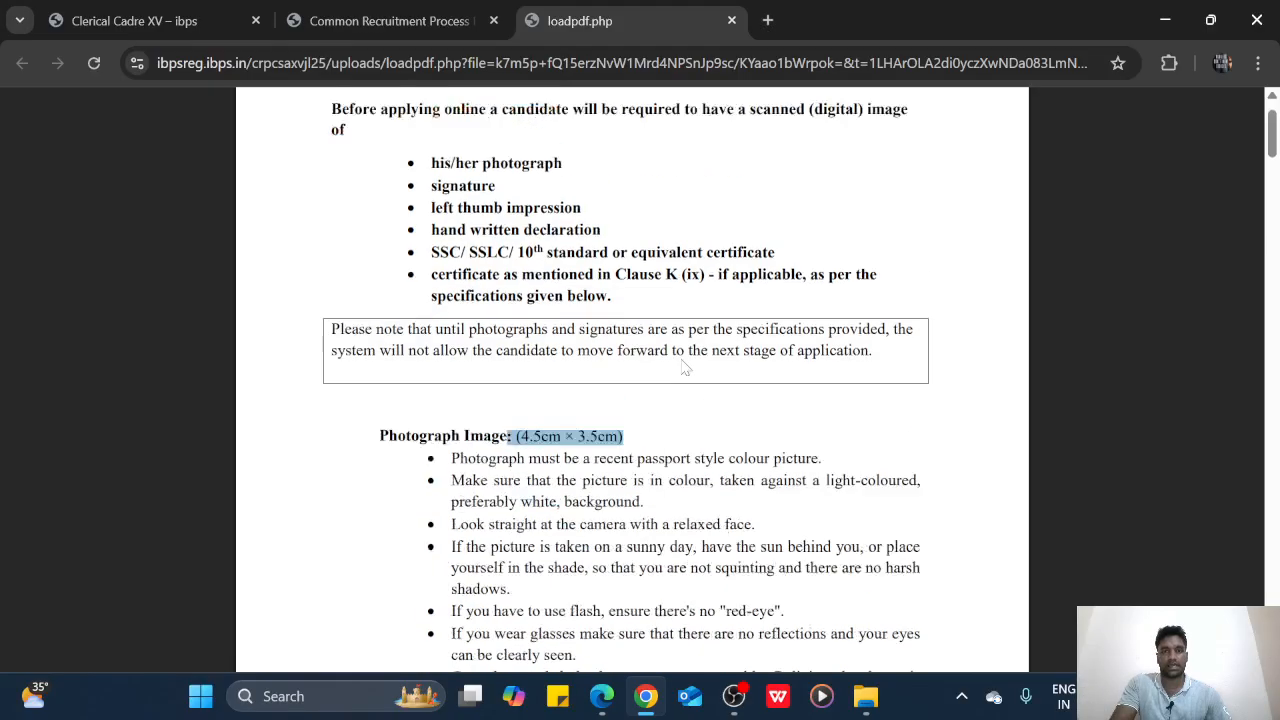
click(407, 14)
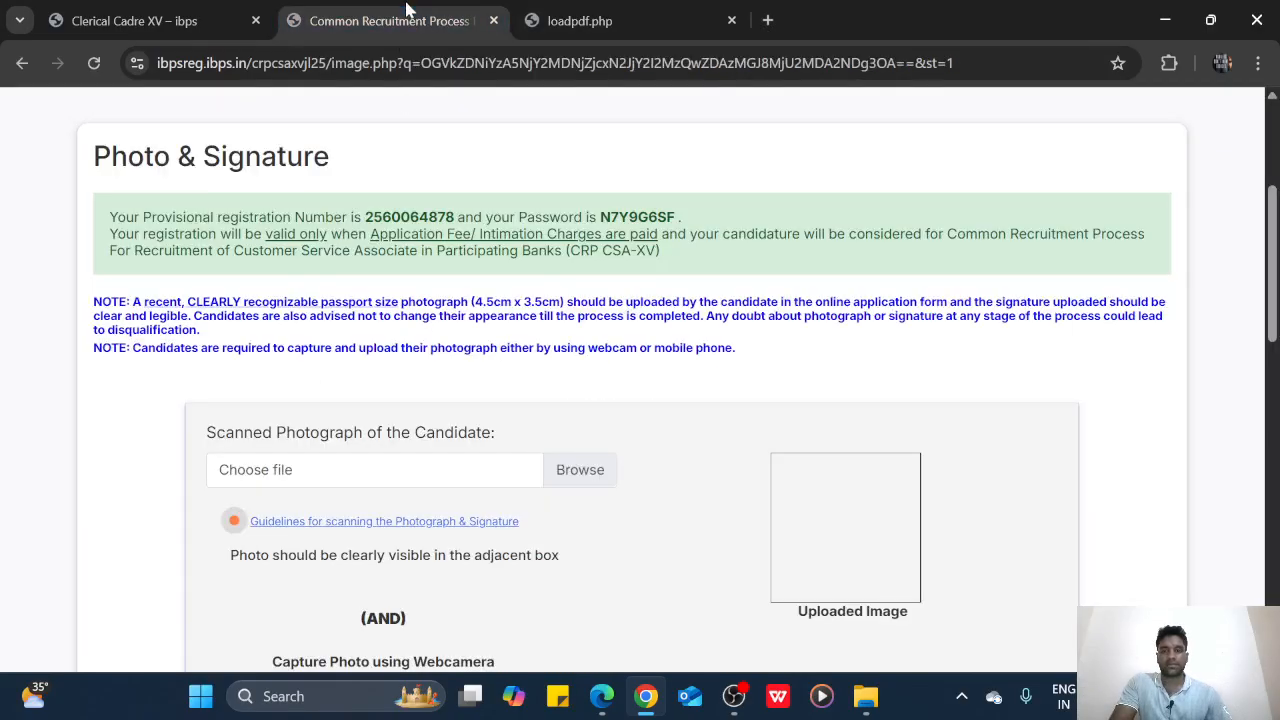
Upload the PHOTO file as the candidate's photograph
click(563, 465)
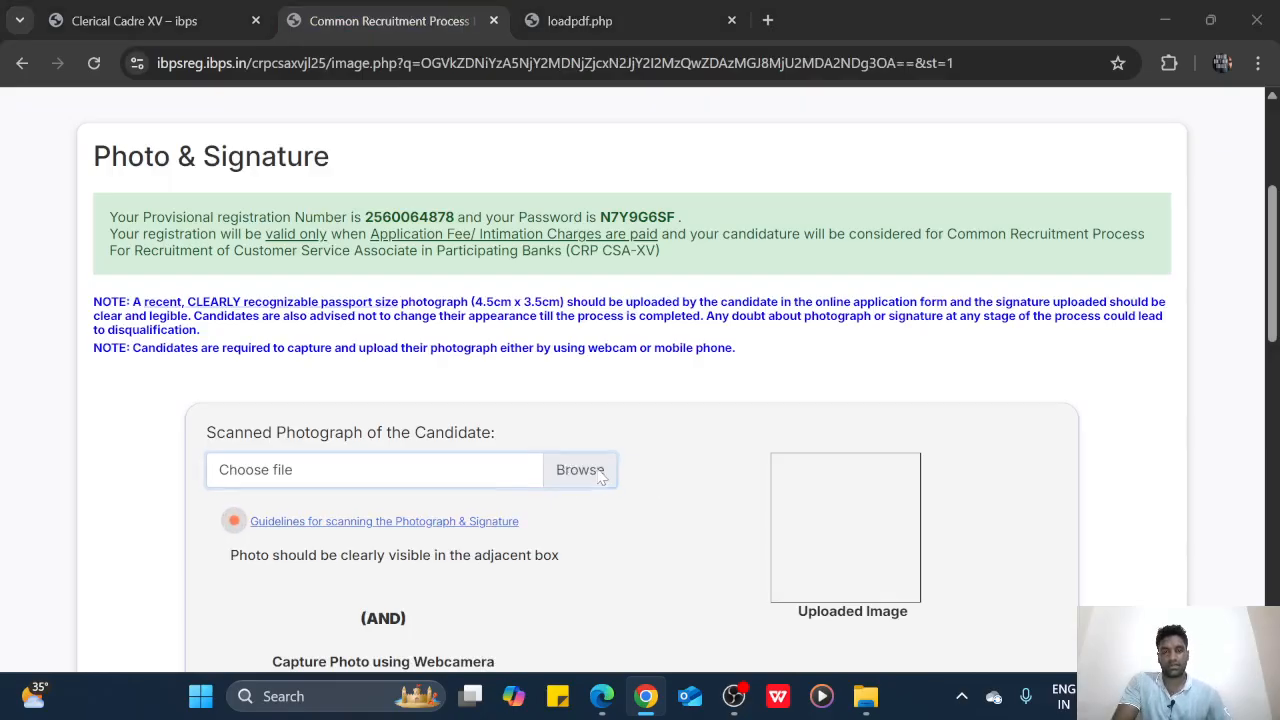
scroll(764, 328, down, 2)
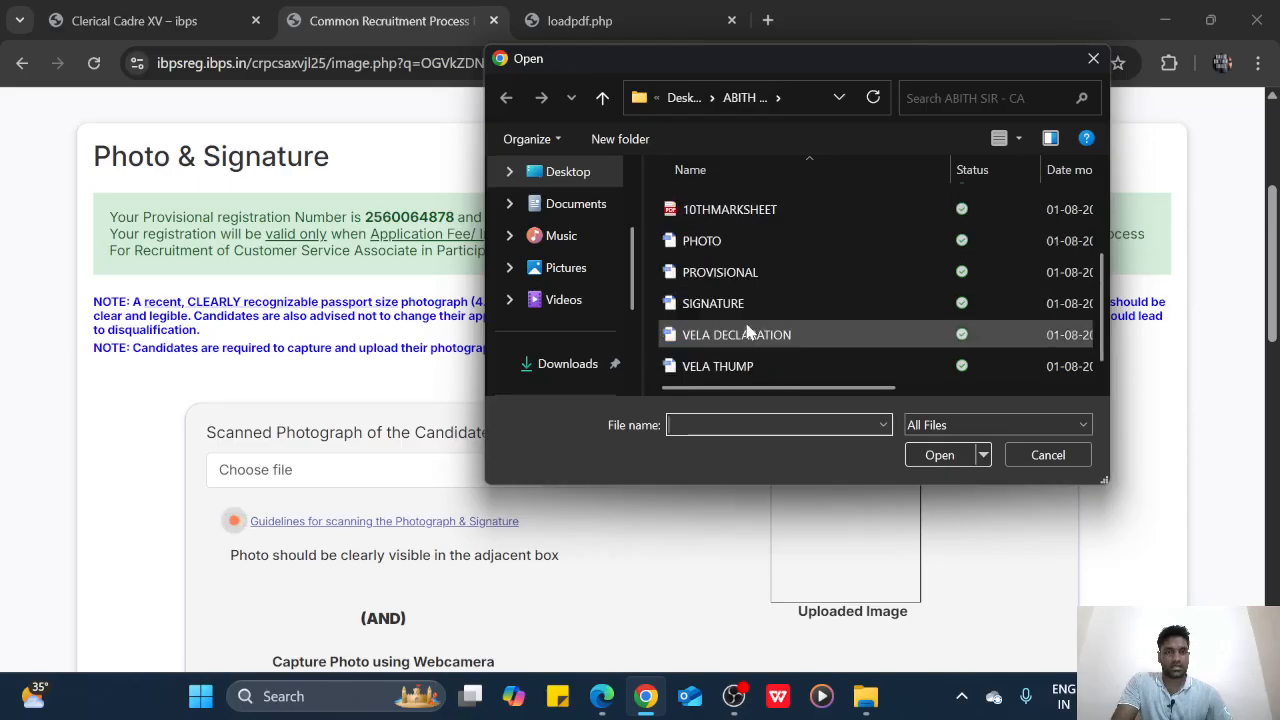
click(720, 241)
click(940, 455)
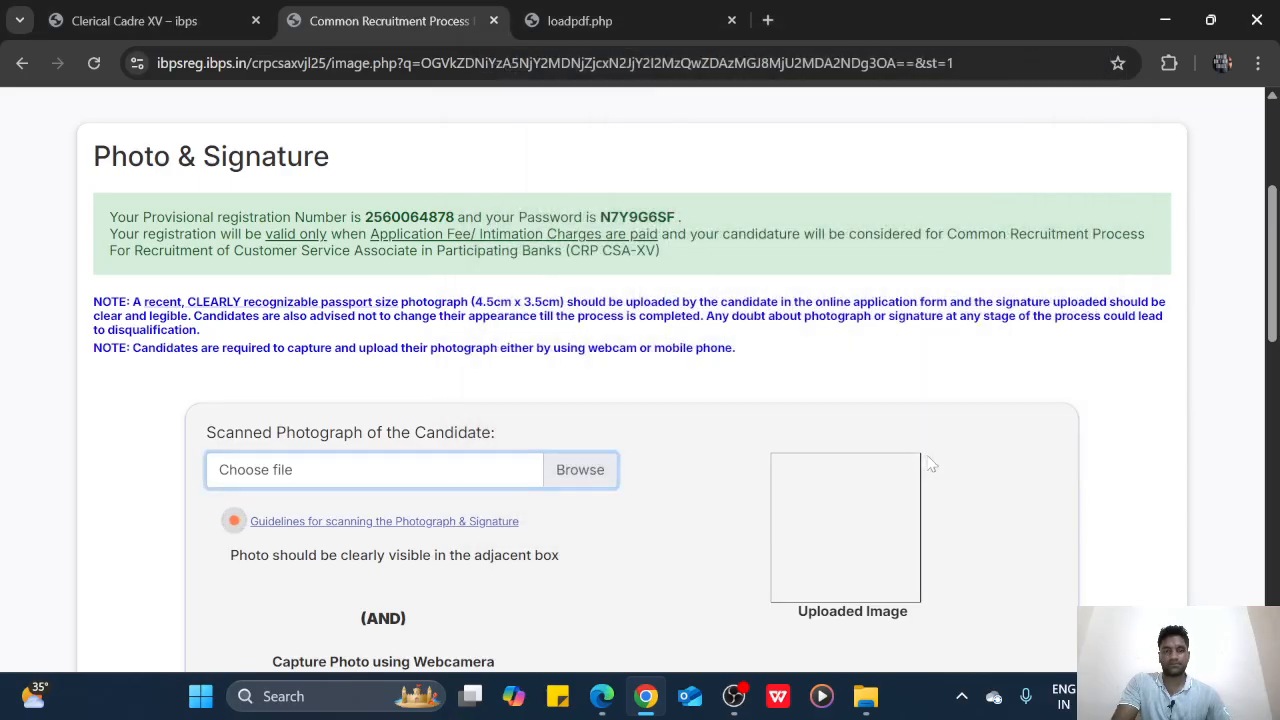
Tick the checkbox confirming the photo is valid, then open the signature file chooser and close it empty
scroll(781, 444, down, 2)
scroll(783, 445, down, 4)
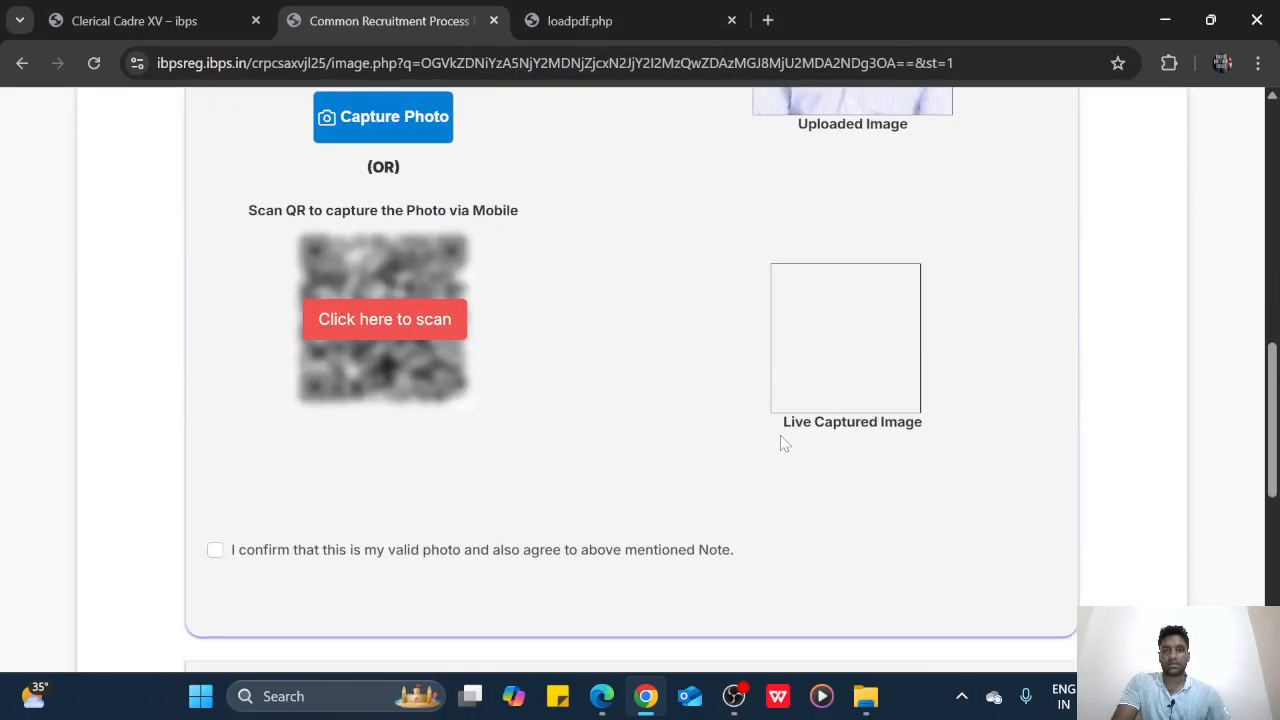
scroll(783, 445, up, 1)
scroll(783, 445, down, 2)
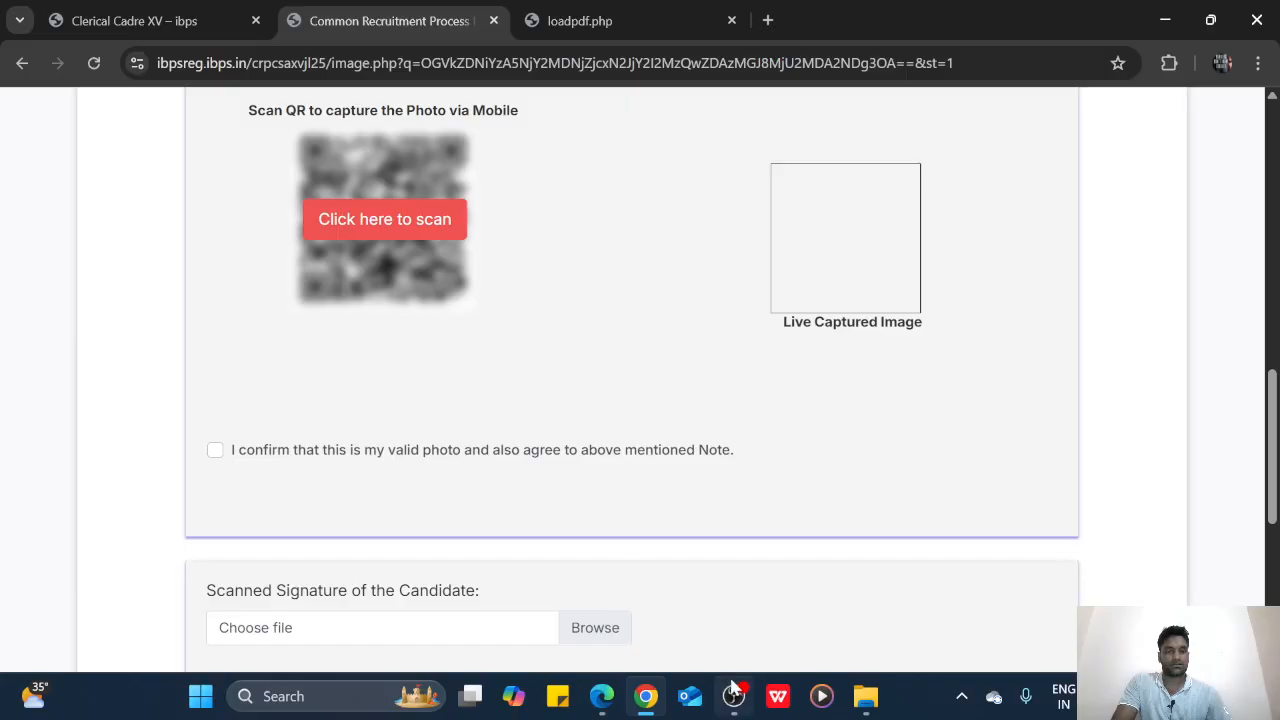
mouse_move(734, 680)
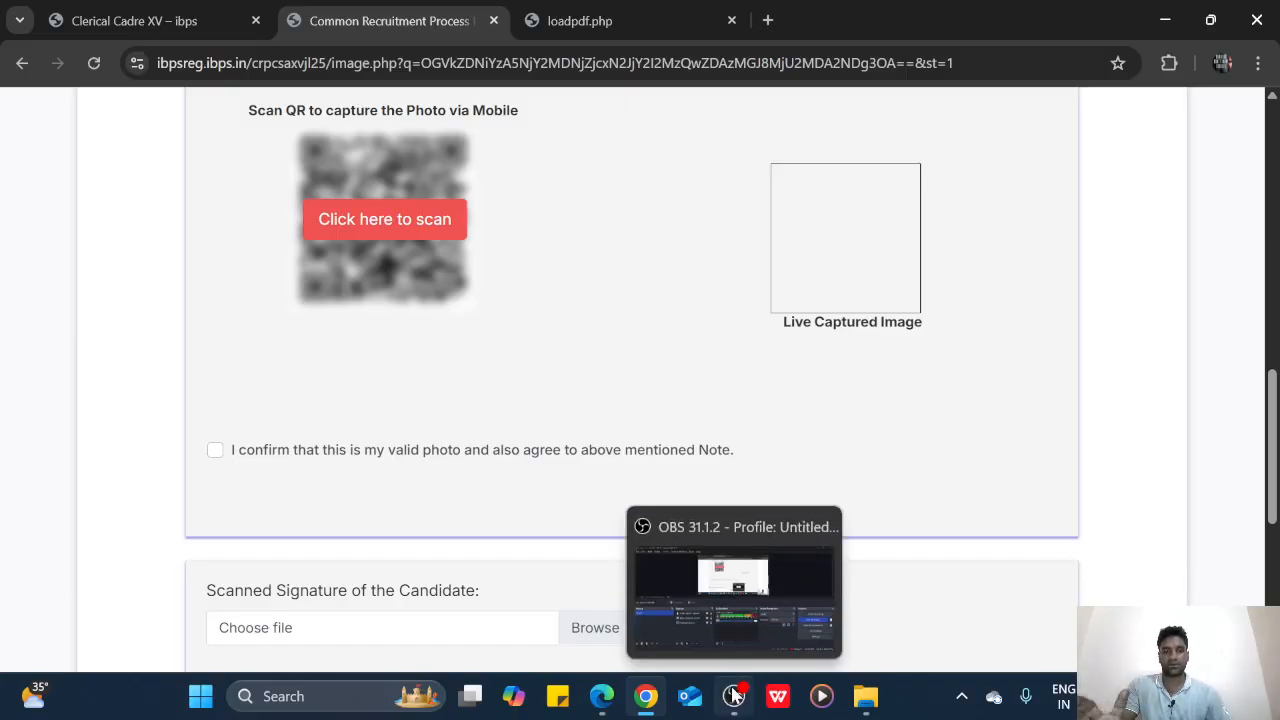
click(734, 690)
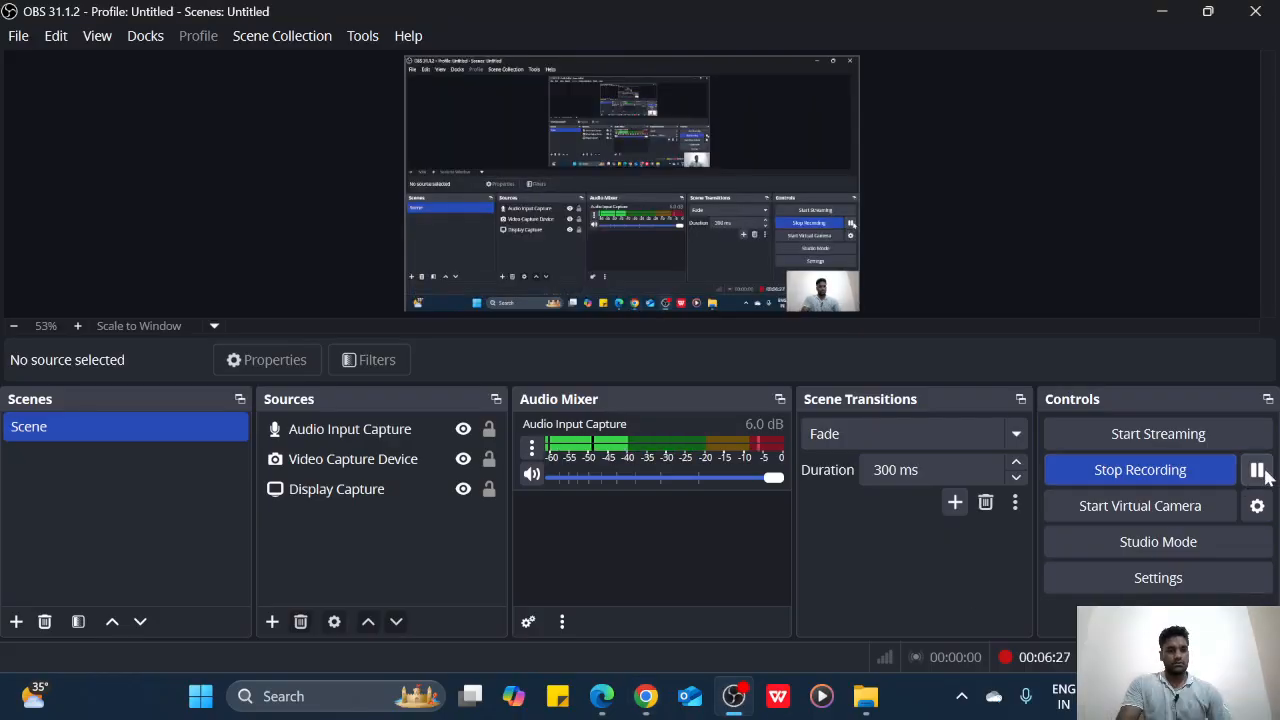
click(645, 700)
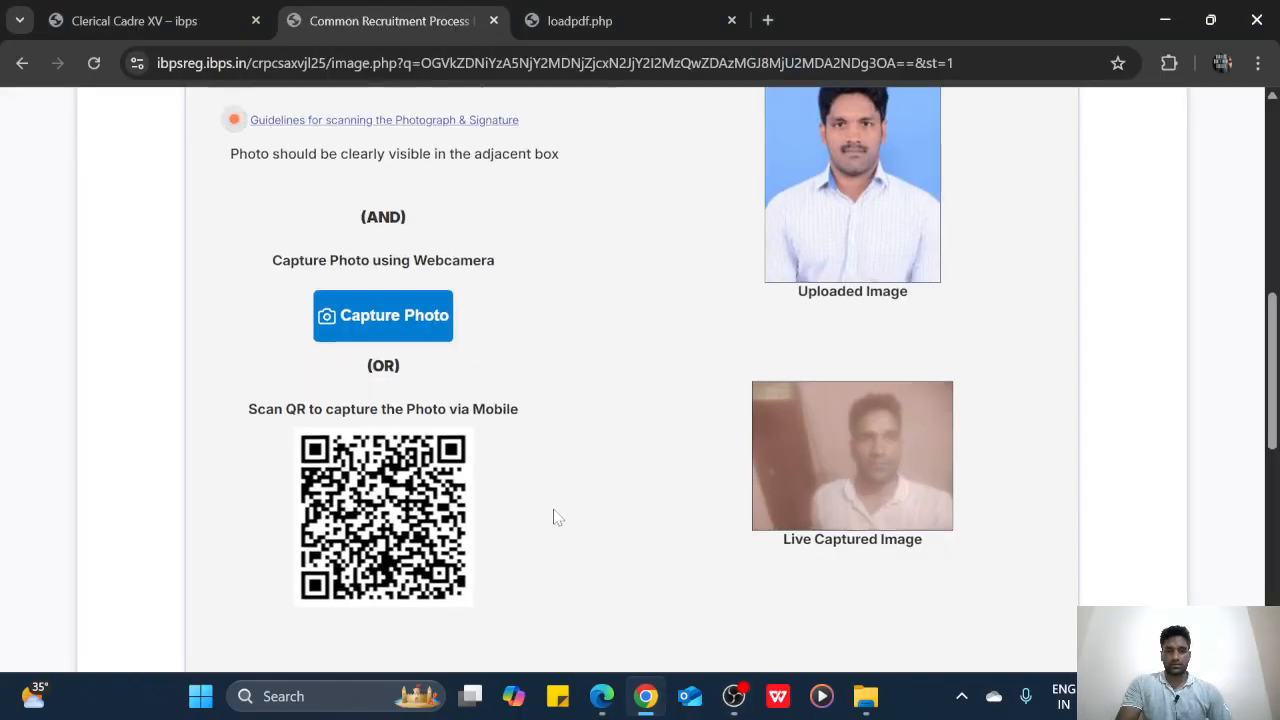
scroll(551, 517, down, 5)
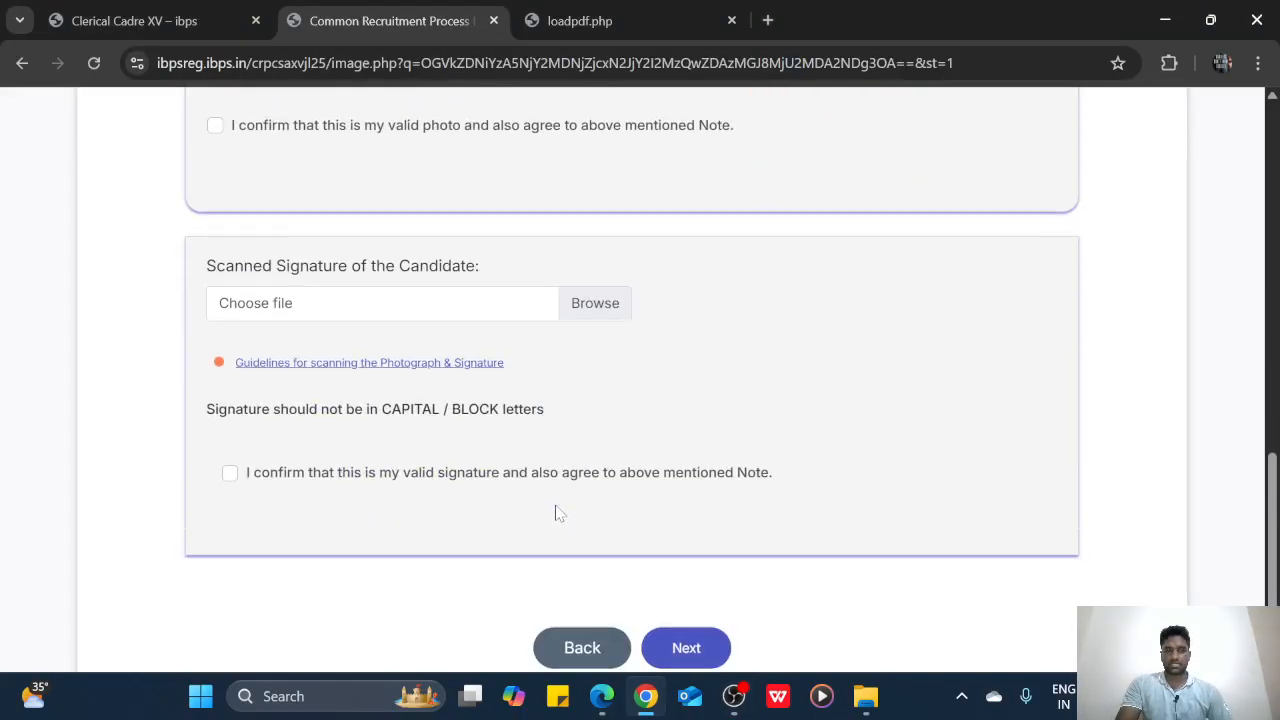
click(215, 122)
click(593, 301)
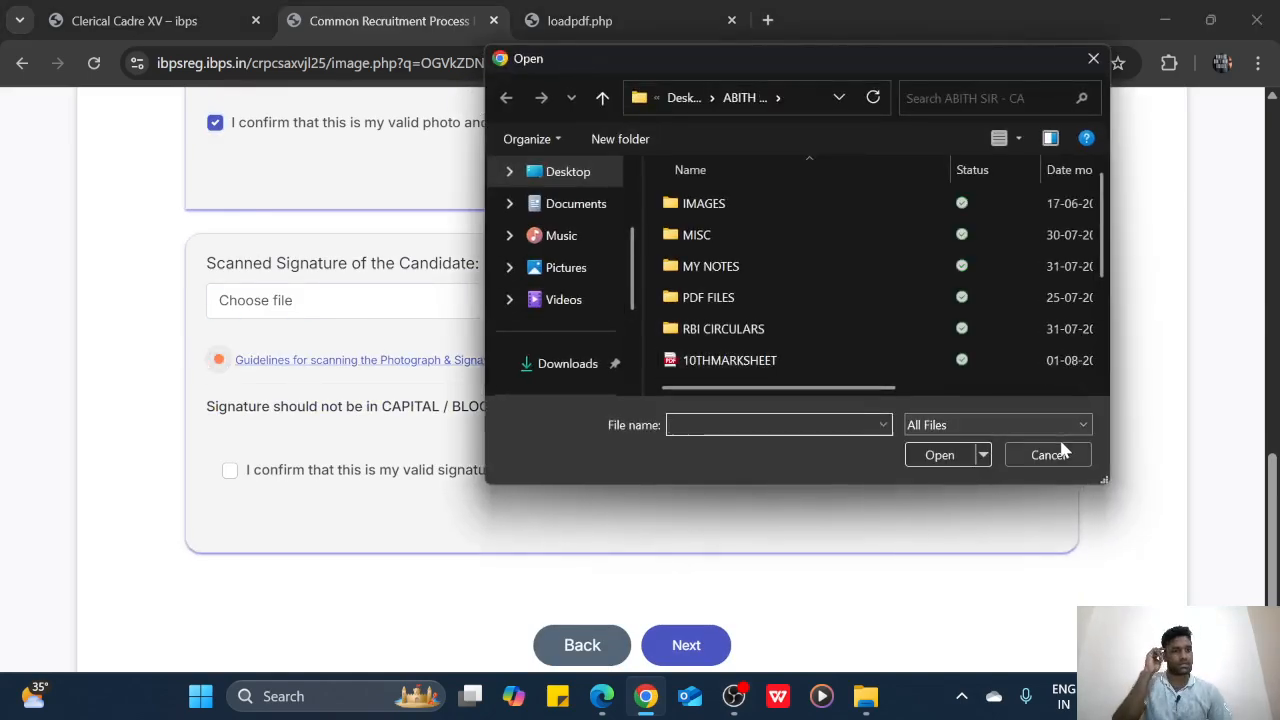
click(1048, 455)
Check the signature rules: 10–20 kb, black ink pen, no capital-letter signatures
click(560, 18)
scroll(640, 380, down, 4)
scroll(897, 512, down, 13)
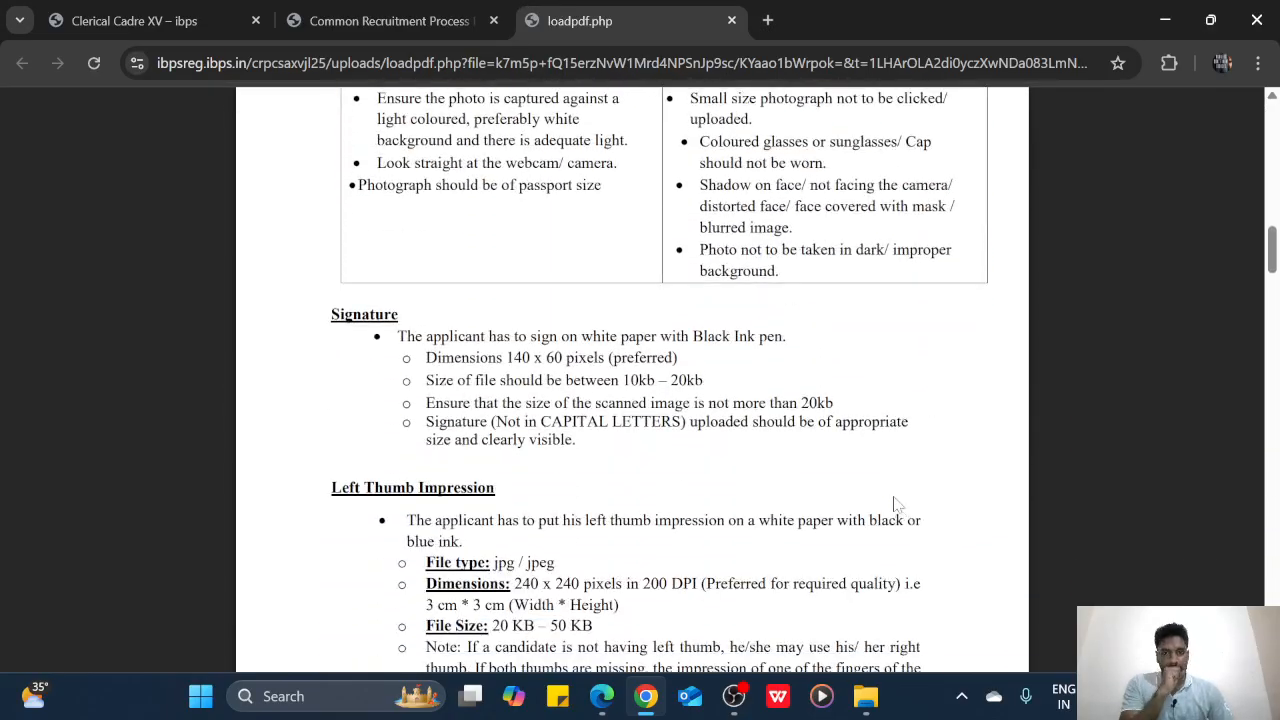
drag(623, 381, 706, 381)
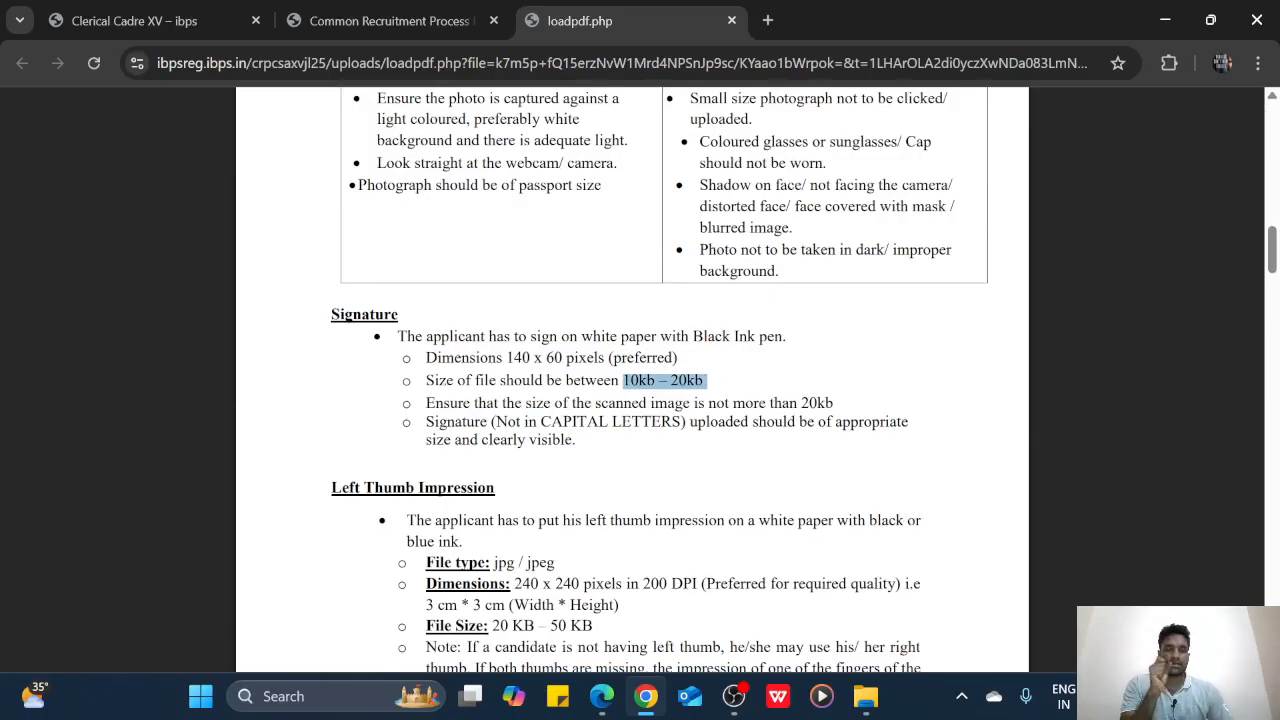
drag(693, 337, 808, 337)
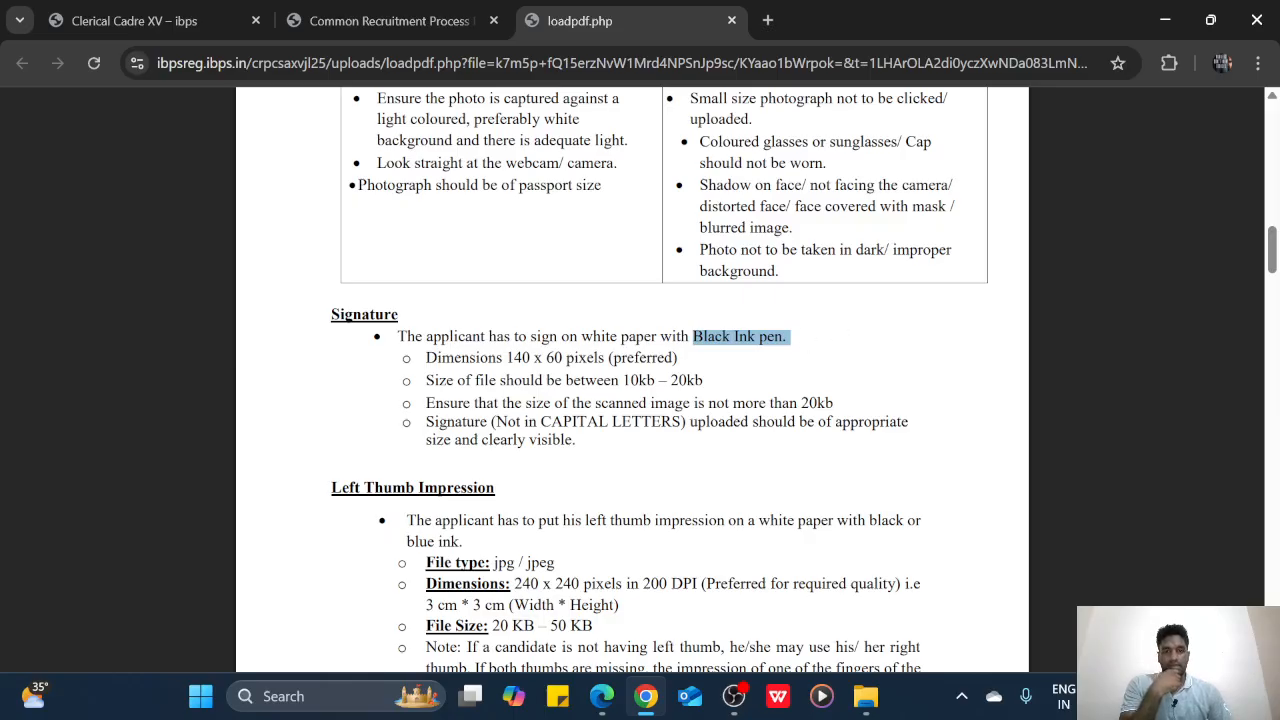
drag(508, 422, 642, 422)
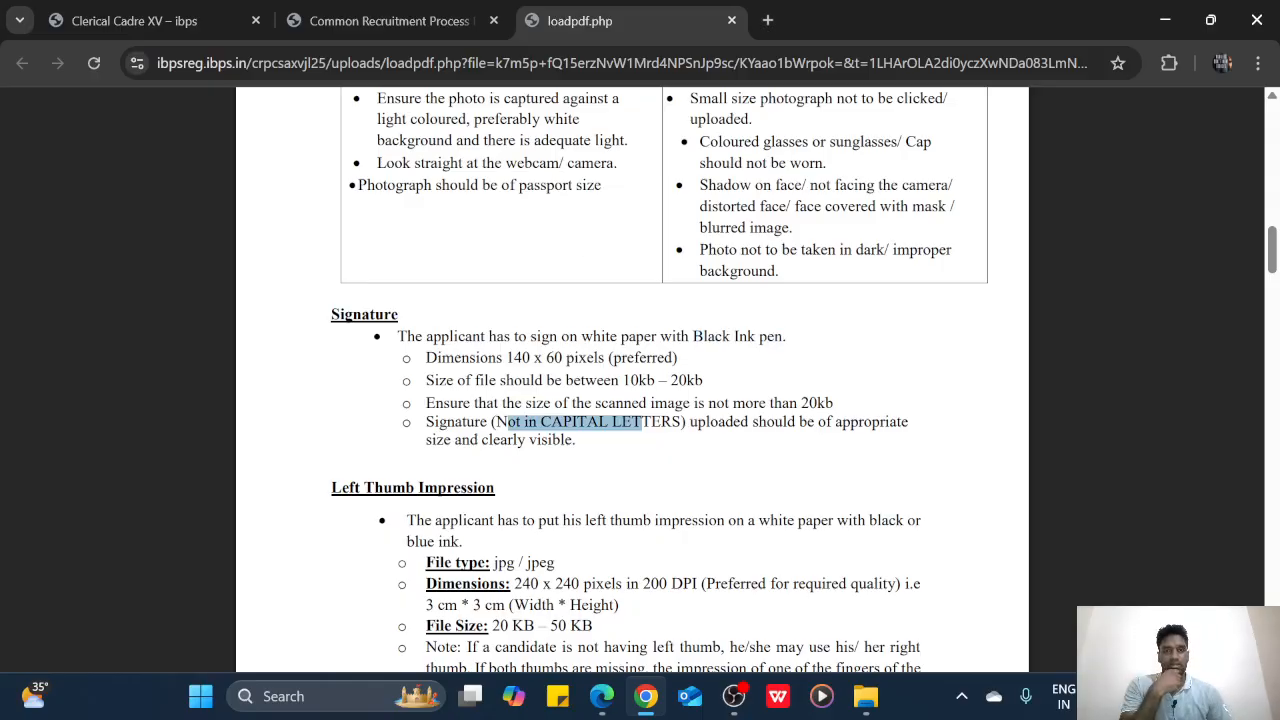
click(428, 14)
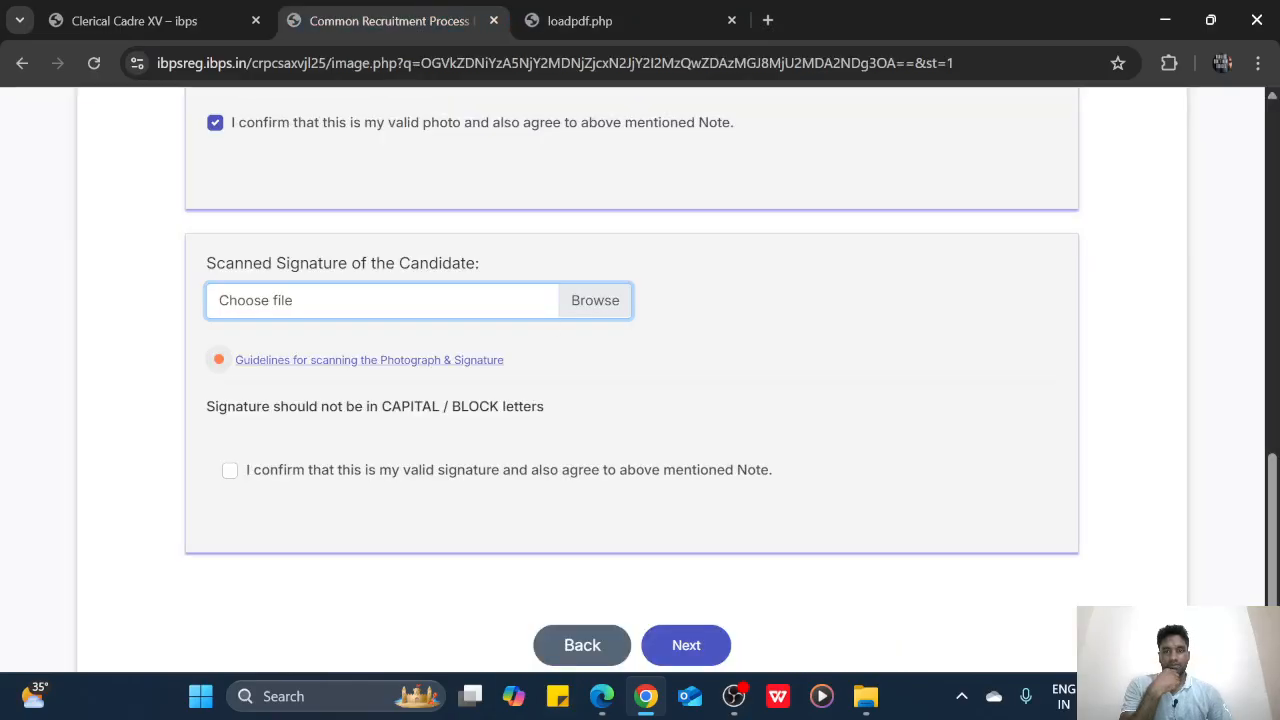
Upload the SIGNATURE file, tick its validity confirmation, and proceed to Basic Details
click(607, 312)
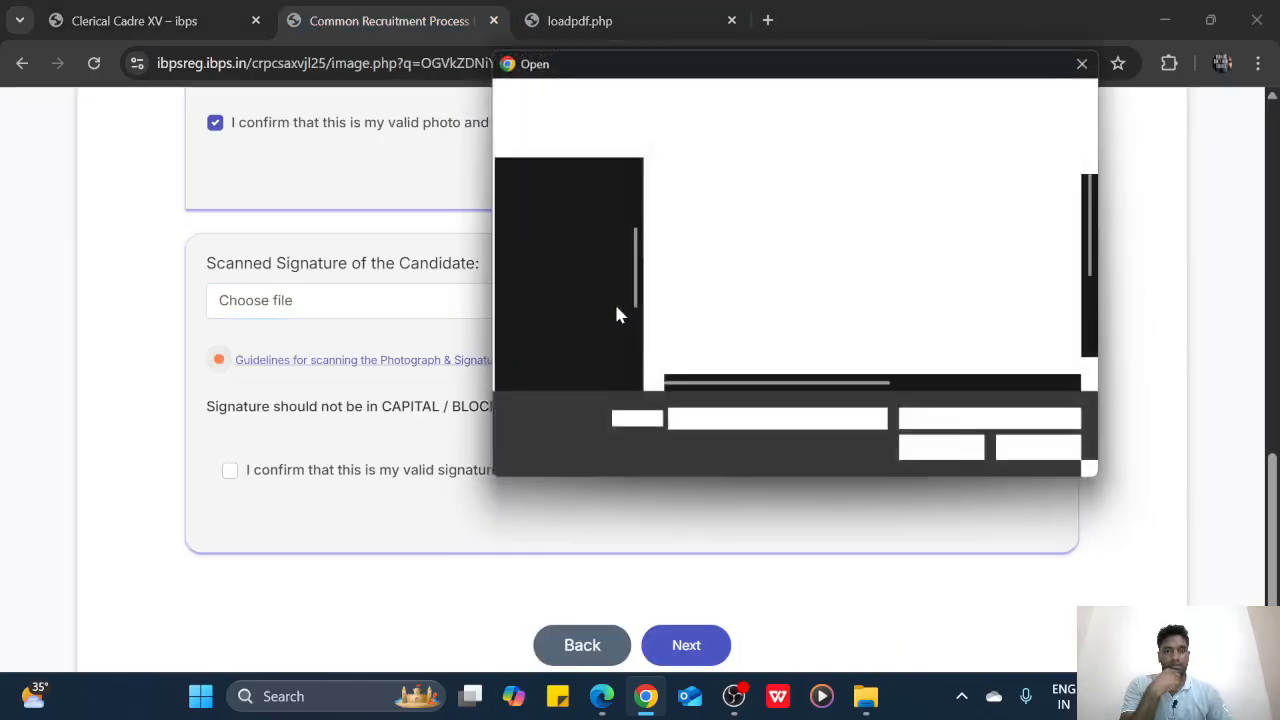
scroll(832, 296, down, 2)
click(800, 303)
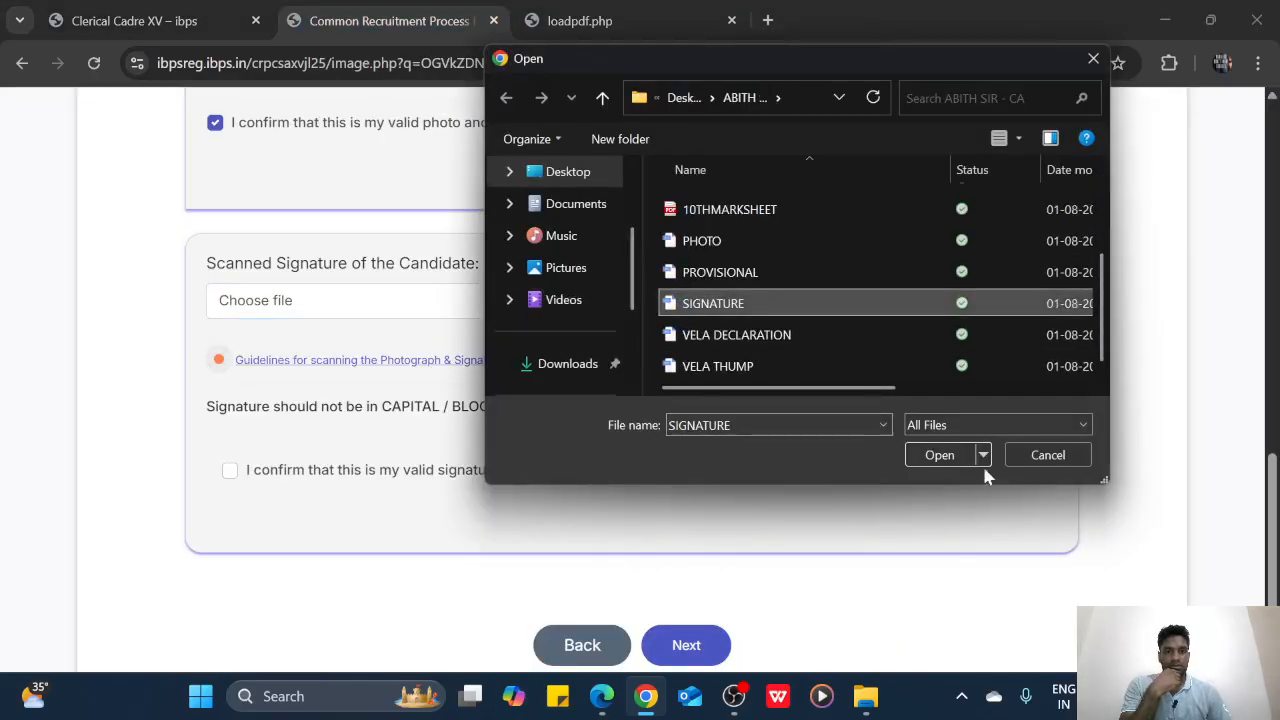
click(952, 458)
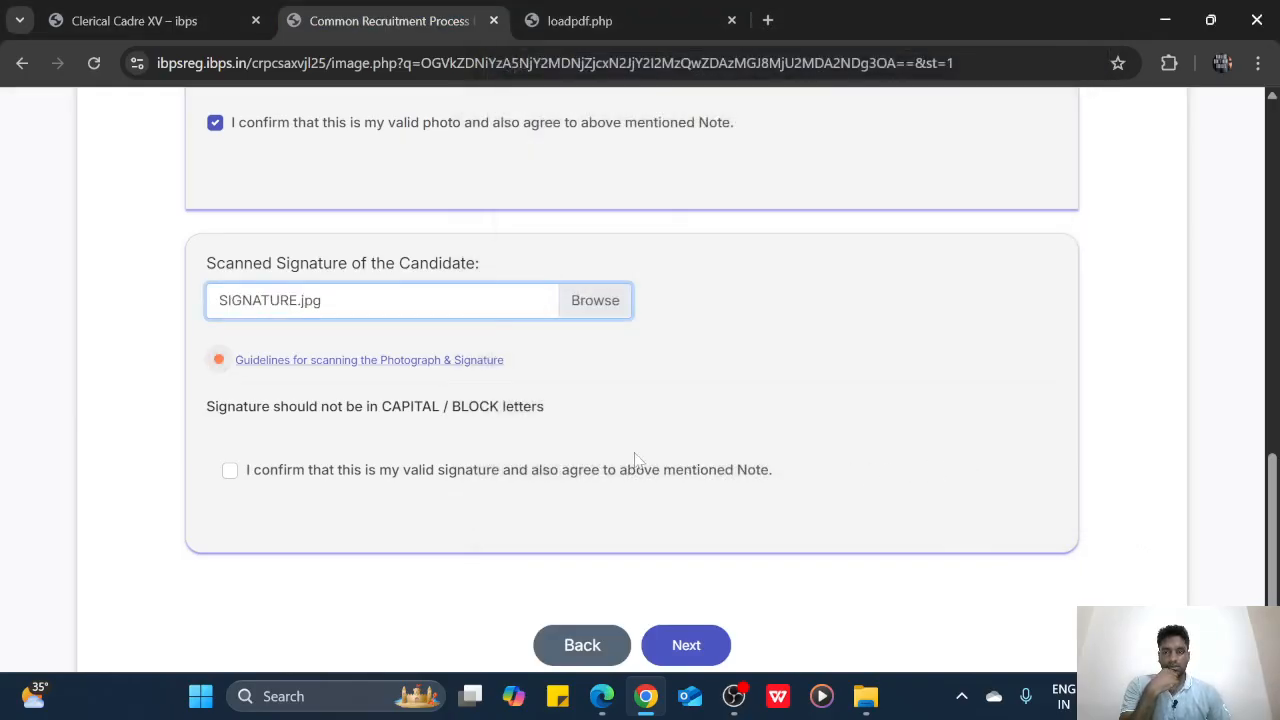
scroll(608, 449, down, 2)
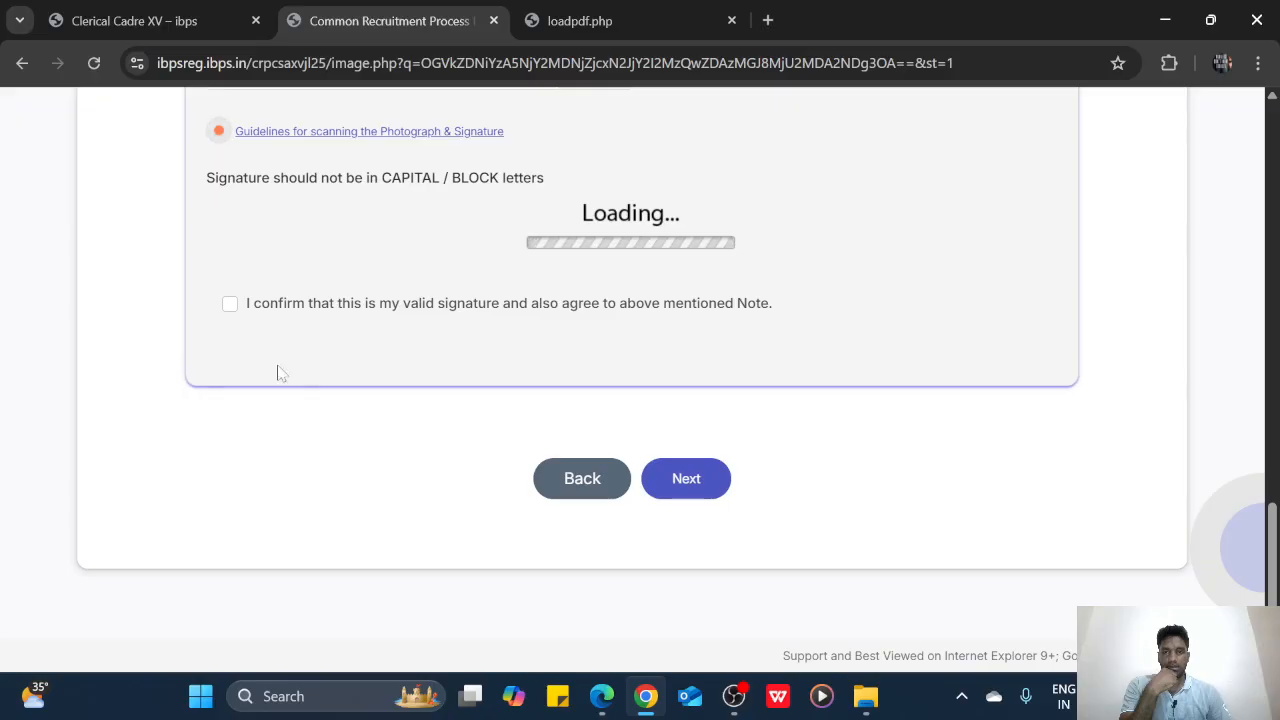
scroll(563, 381, up, 1)
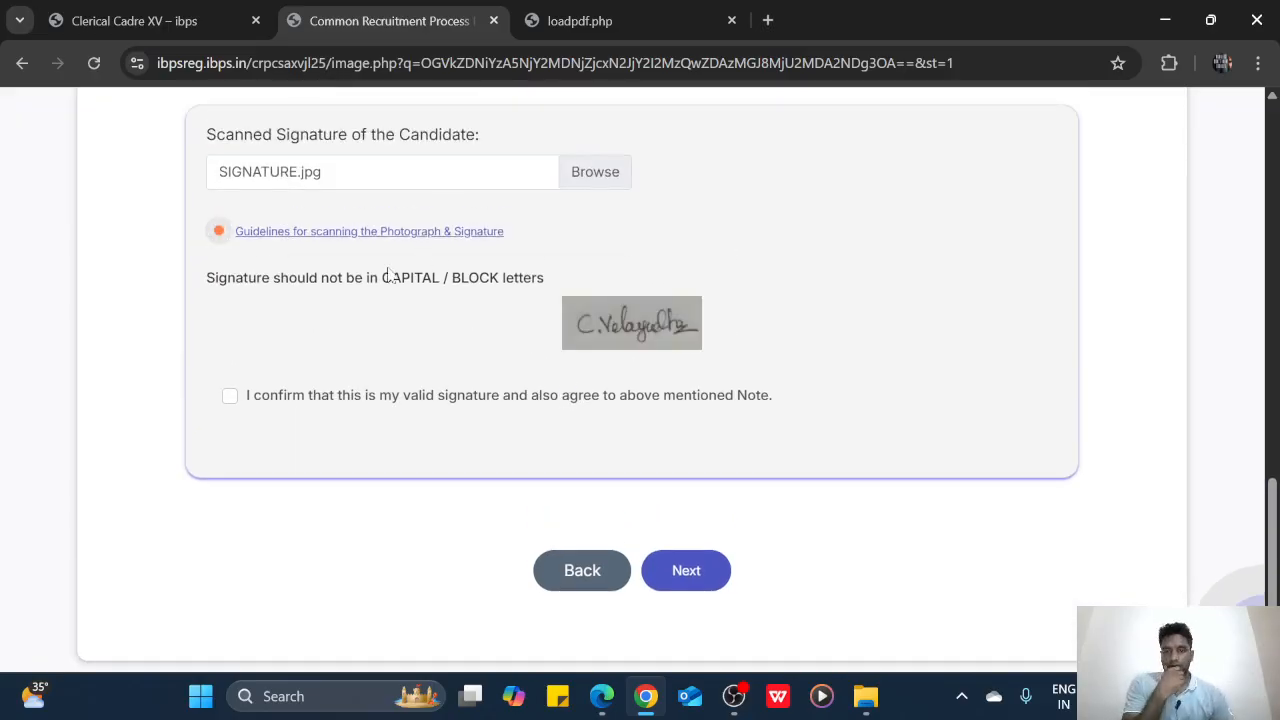
click(228, 398)
scroll(423, 374, down, 1)
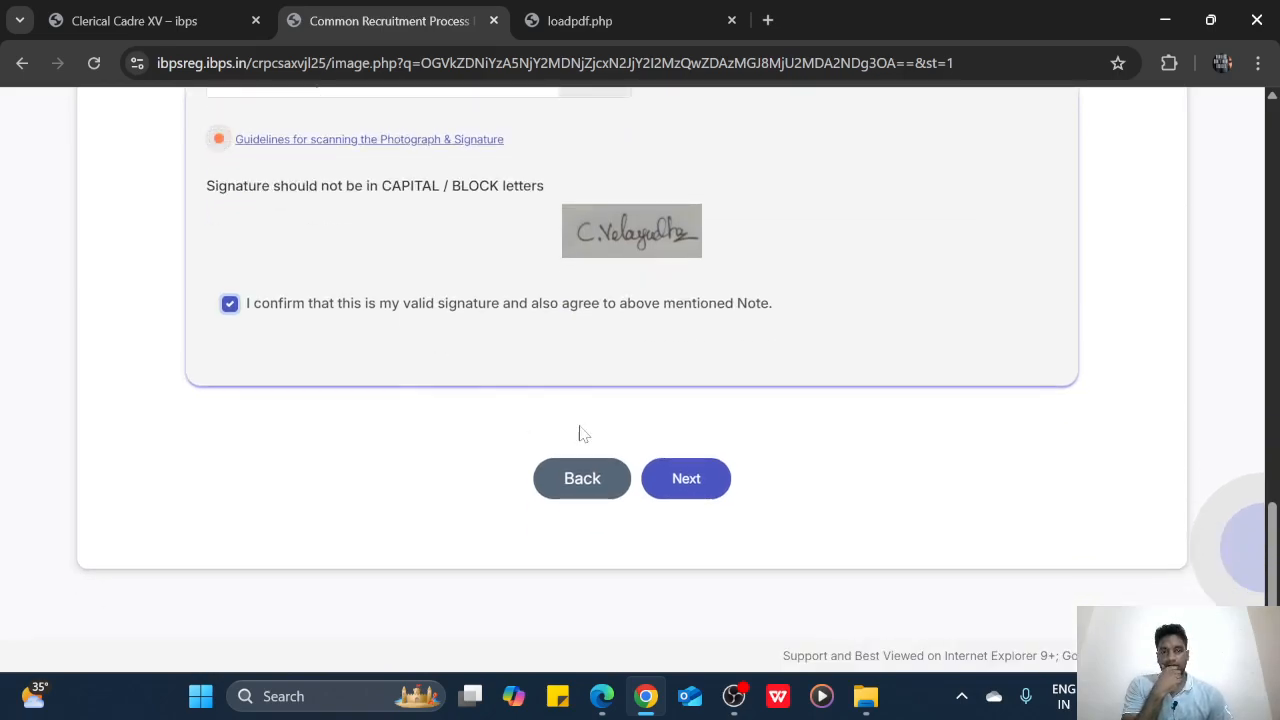
click(680, 478)
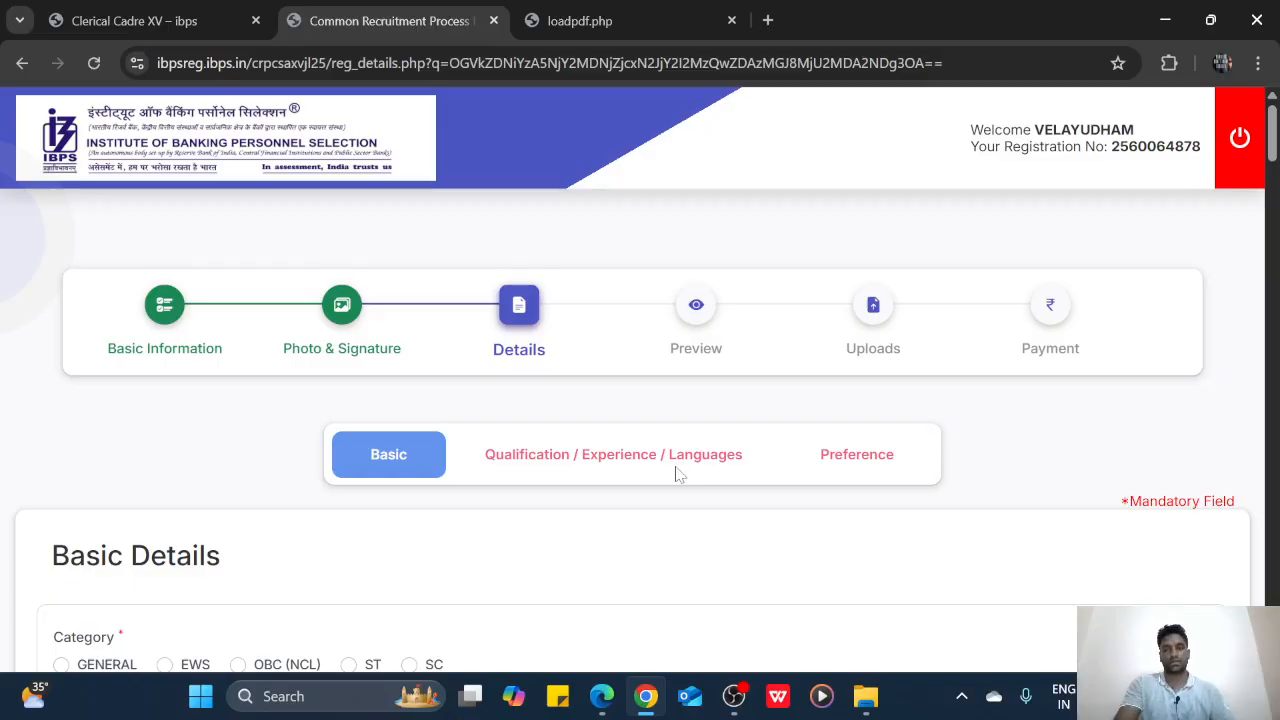
Select the OBC (NCL) radio button under Category
scroll(678, 474, down, 3)
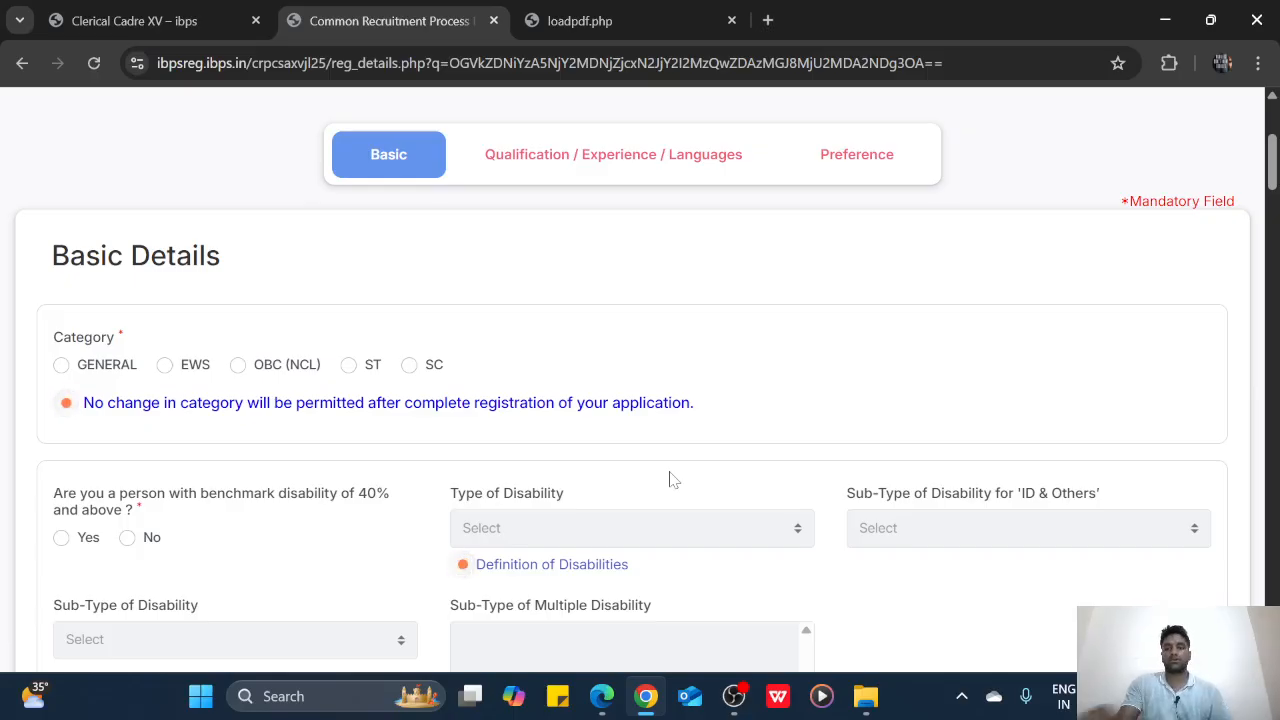
click(239, 366)
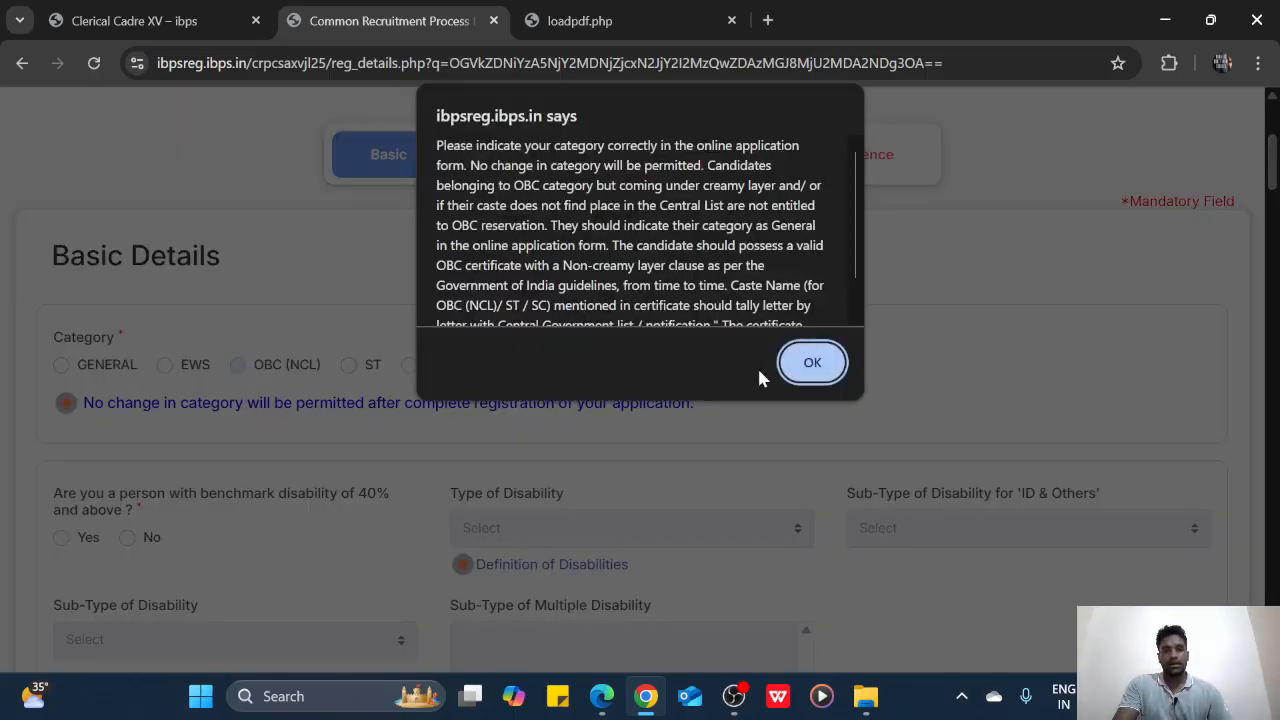
Dismiss the category notice and answer No to the 40% benchmark disability and sec 2(s) questions
scroll(640, 230, down, 1)
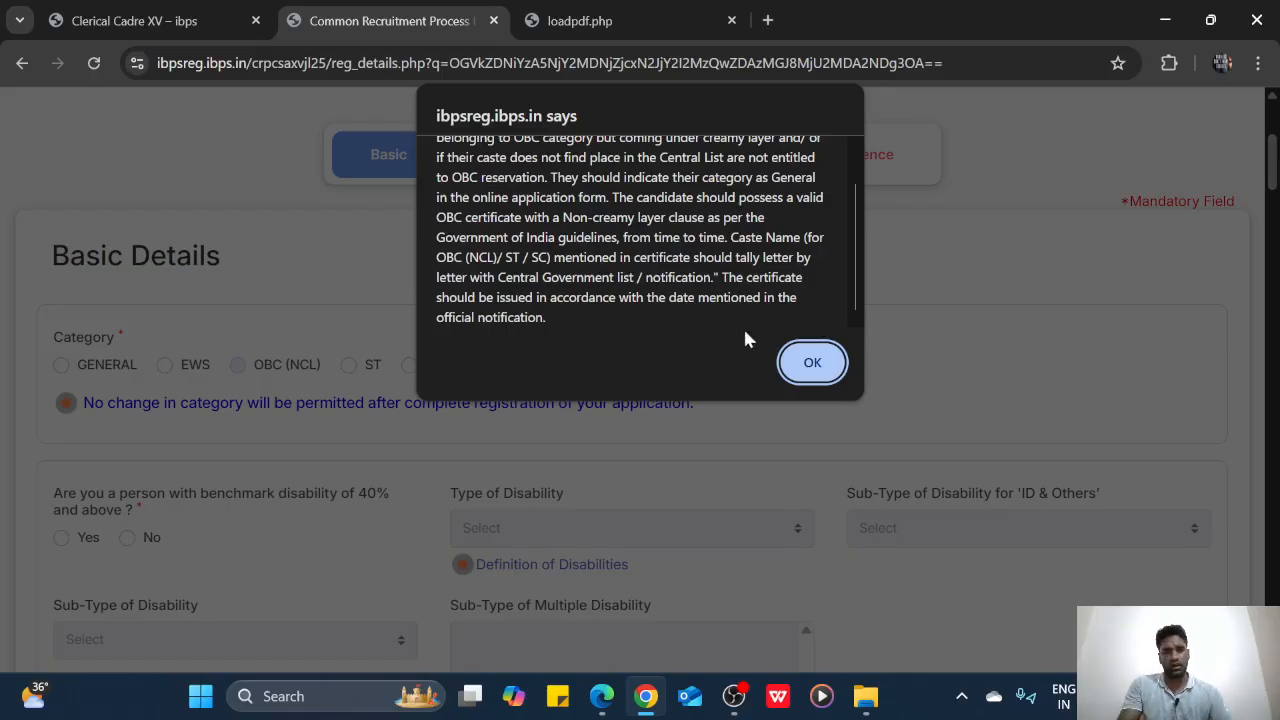
click(806, 380)
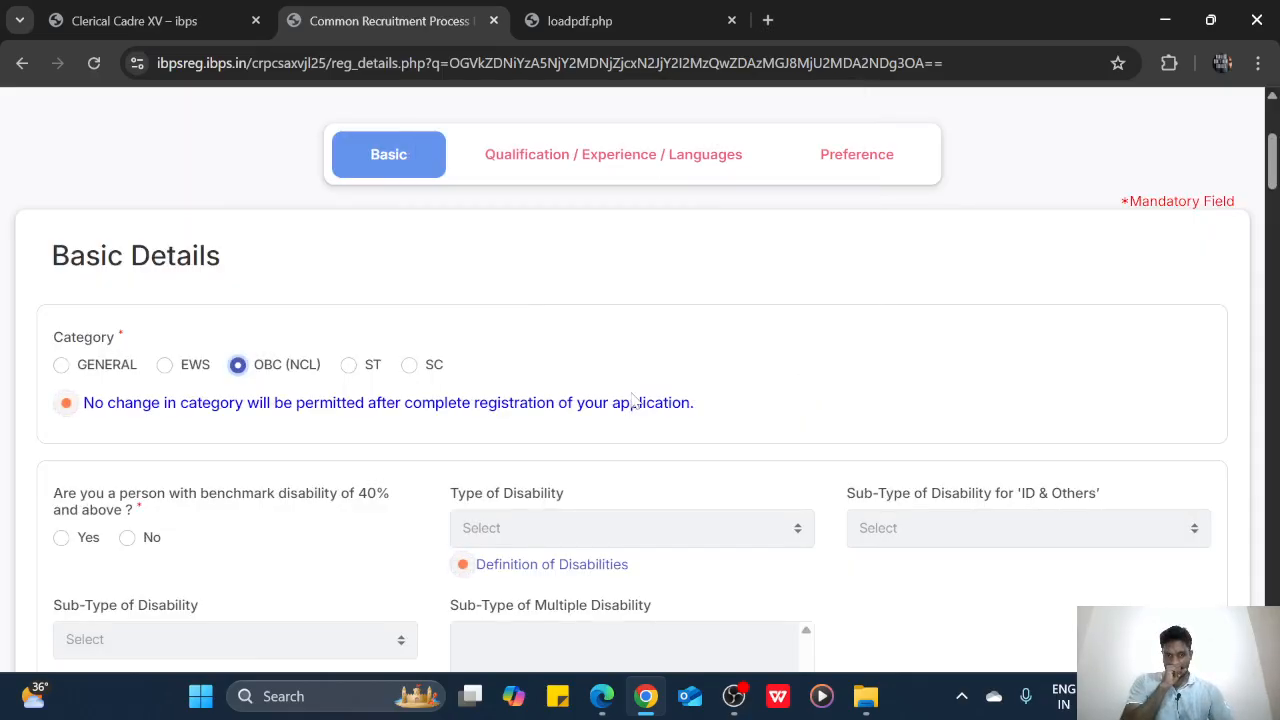
scroll(560, 405, down, 1)
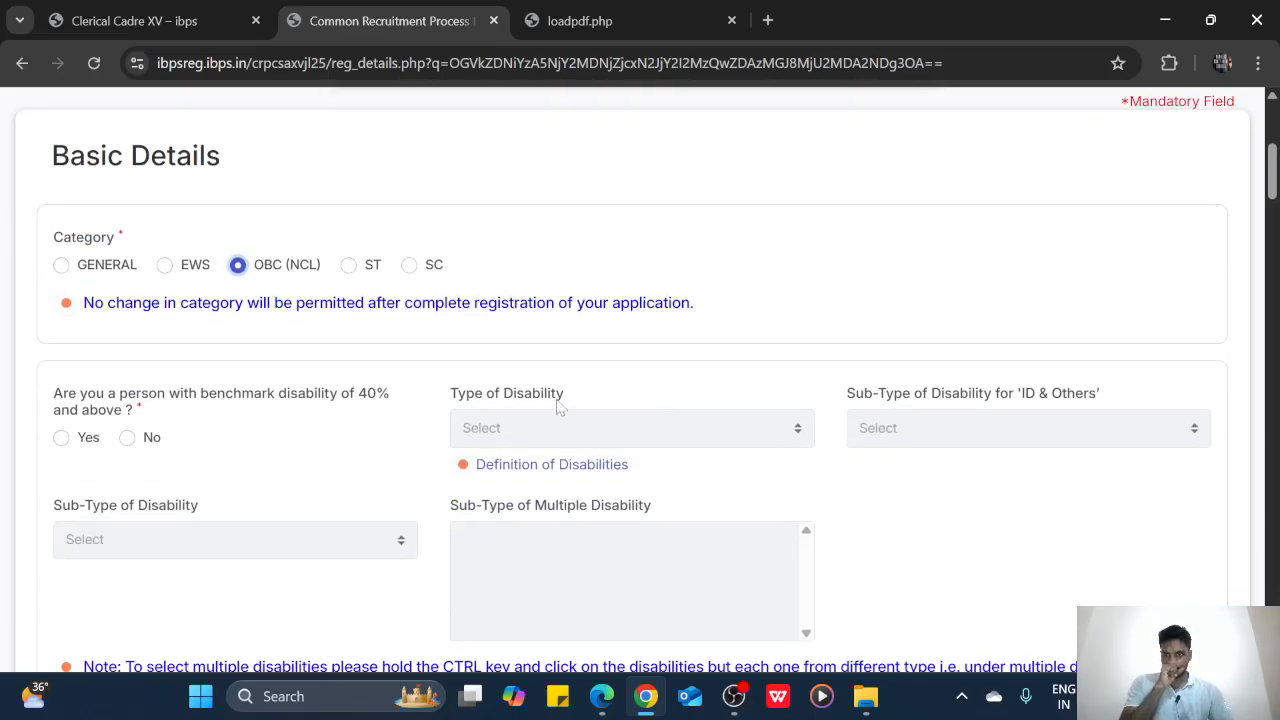
click(128, 438)
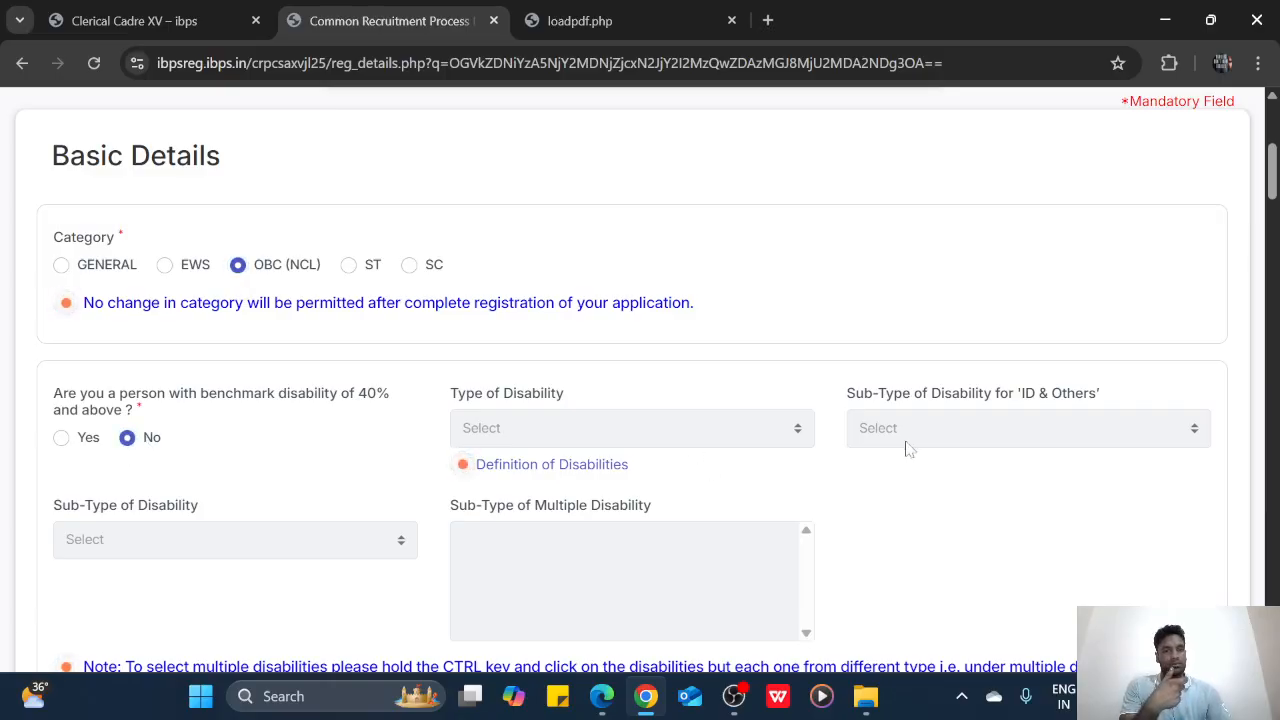
scroll(508, 534, down, 3)
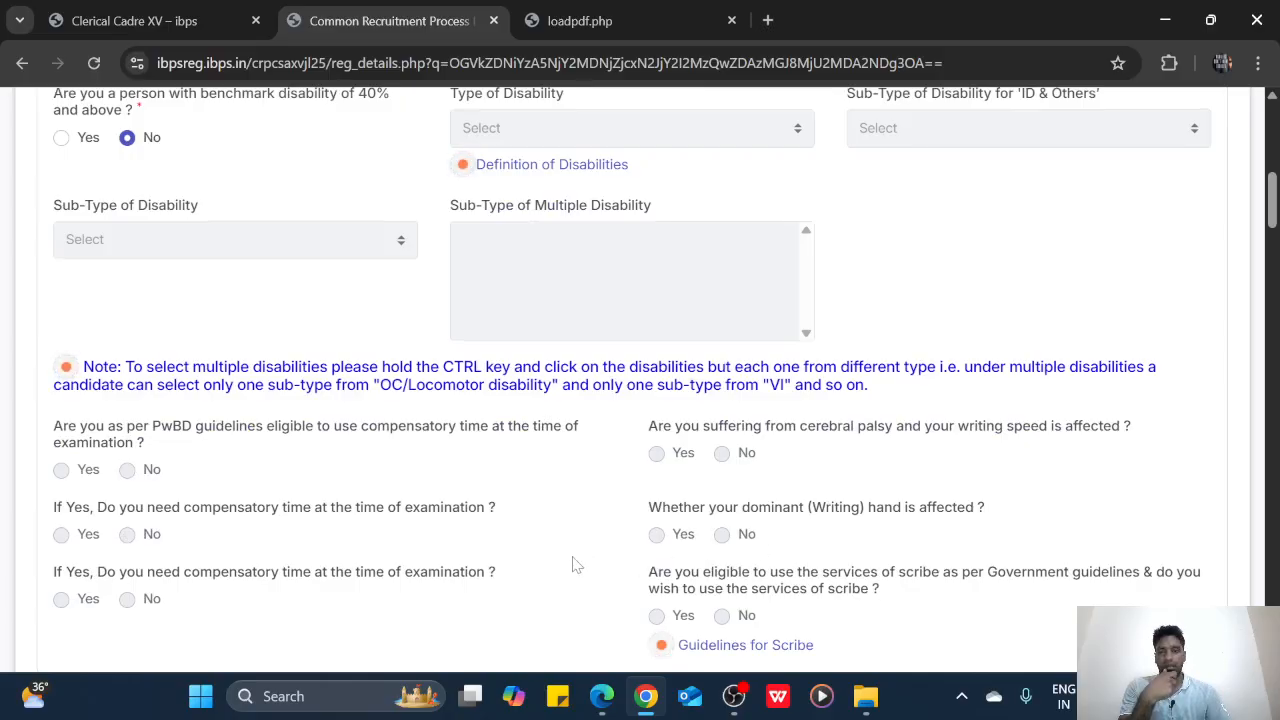
scroll(520, 550, down, 1)
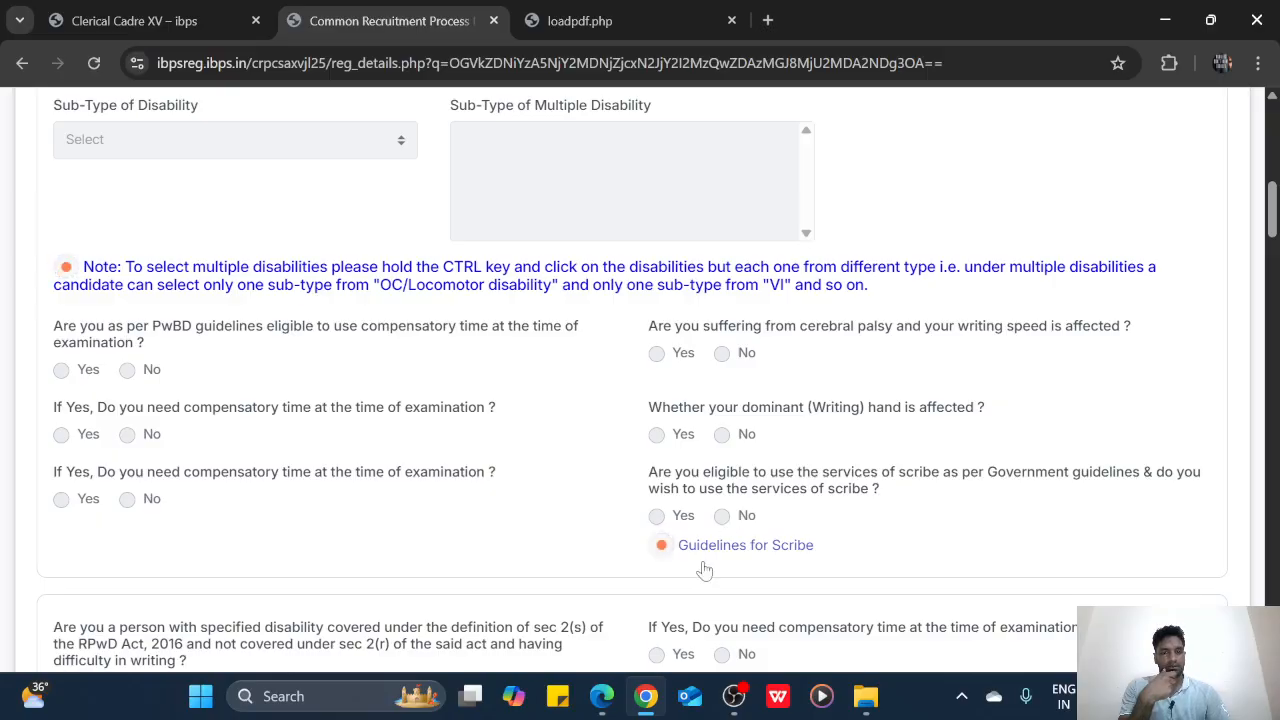
scroll(700, 568, down, 2)
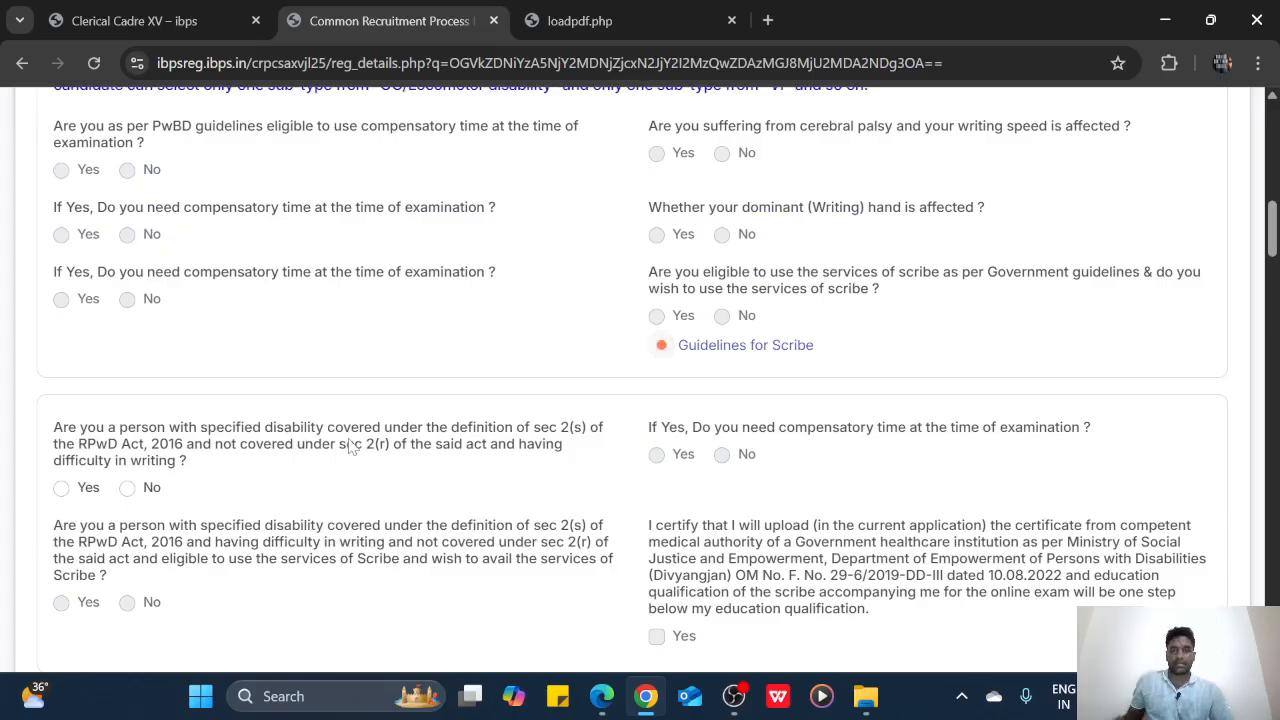
click(128, 488)
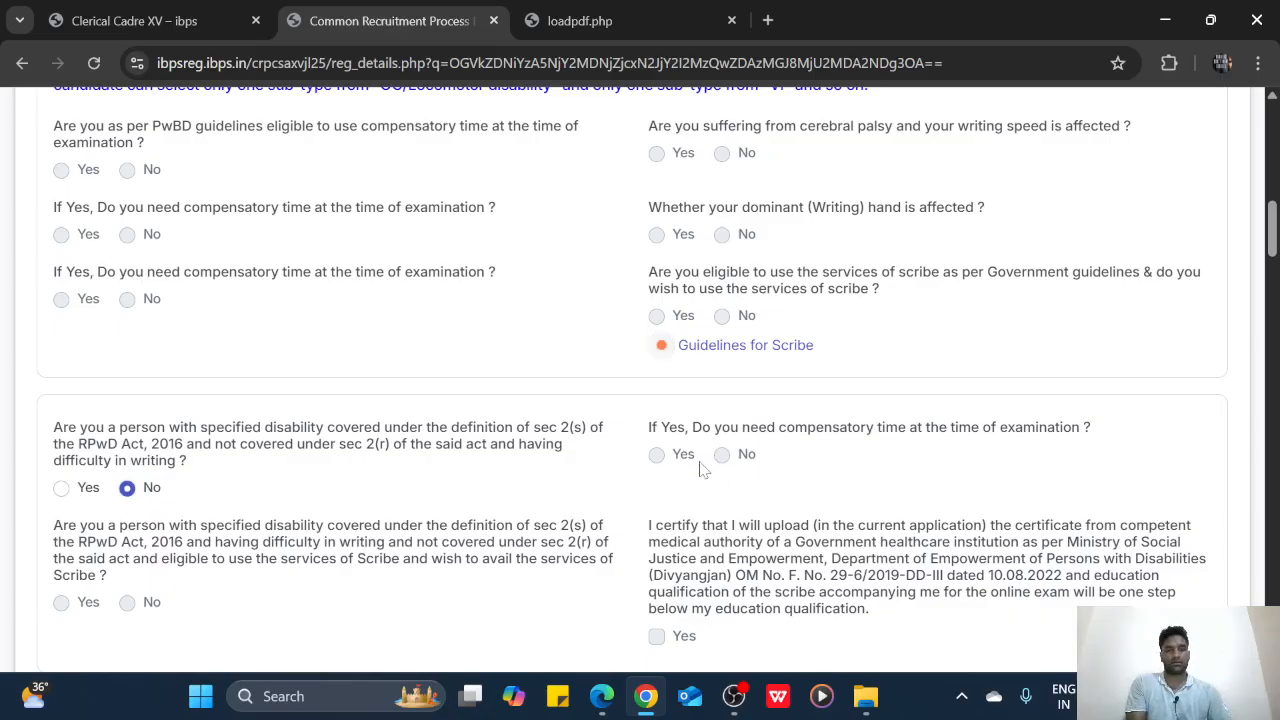
scroll(700, 466, down, 2)
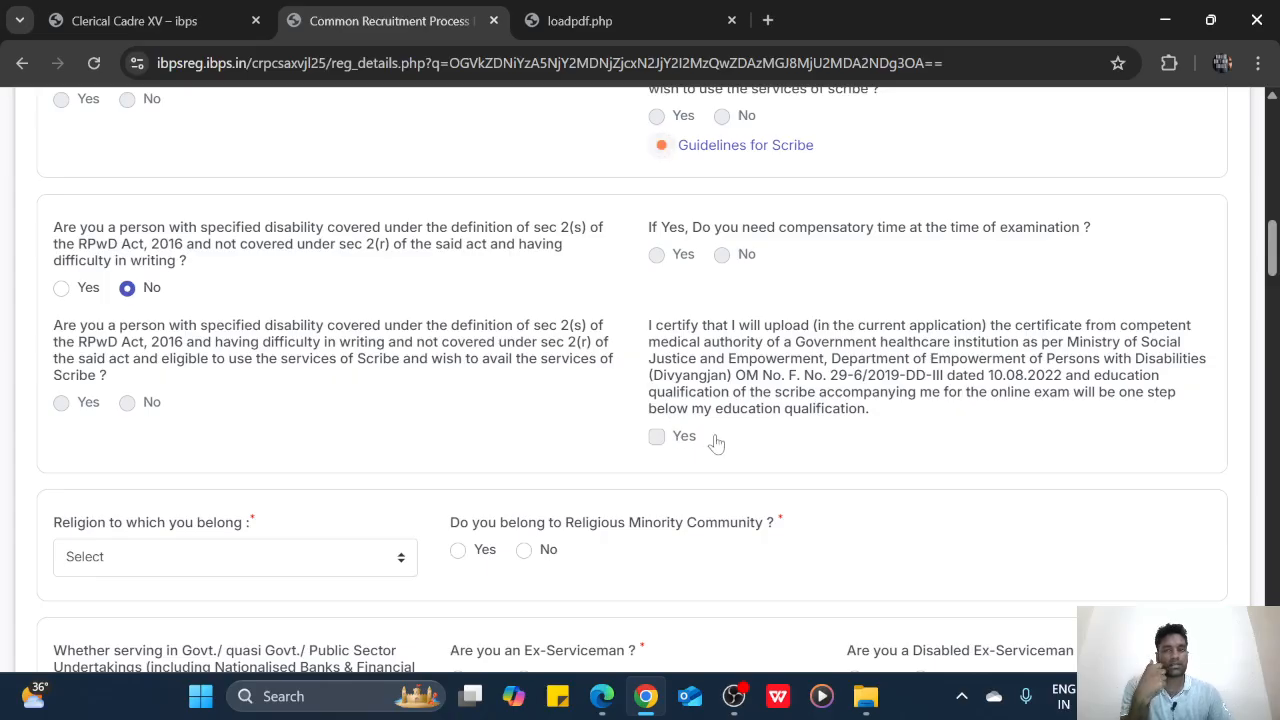
Set religion to Hinduism and answer No to the religious minority community question
scroll(714, 414, down, 1)
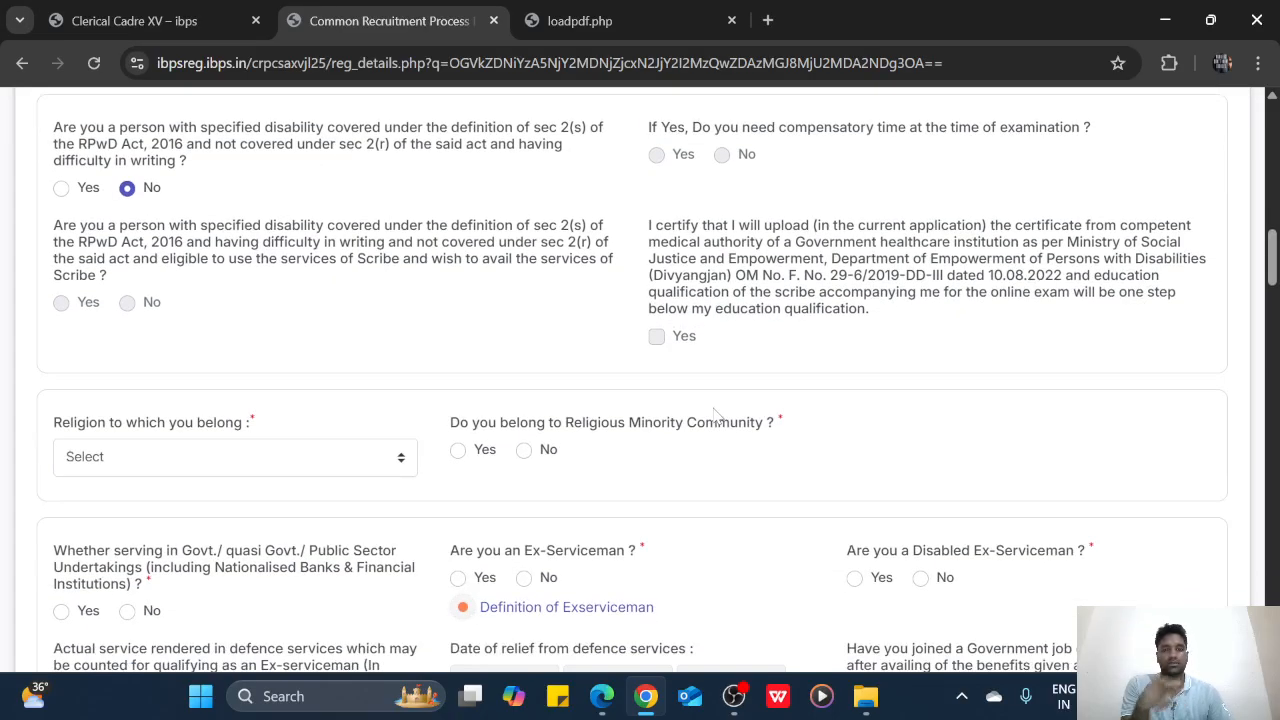
click(247, 468)
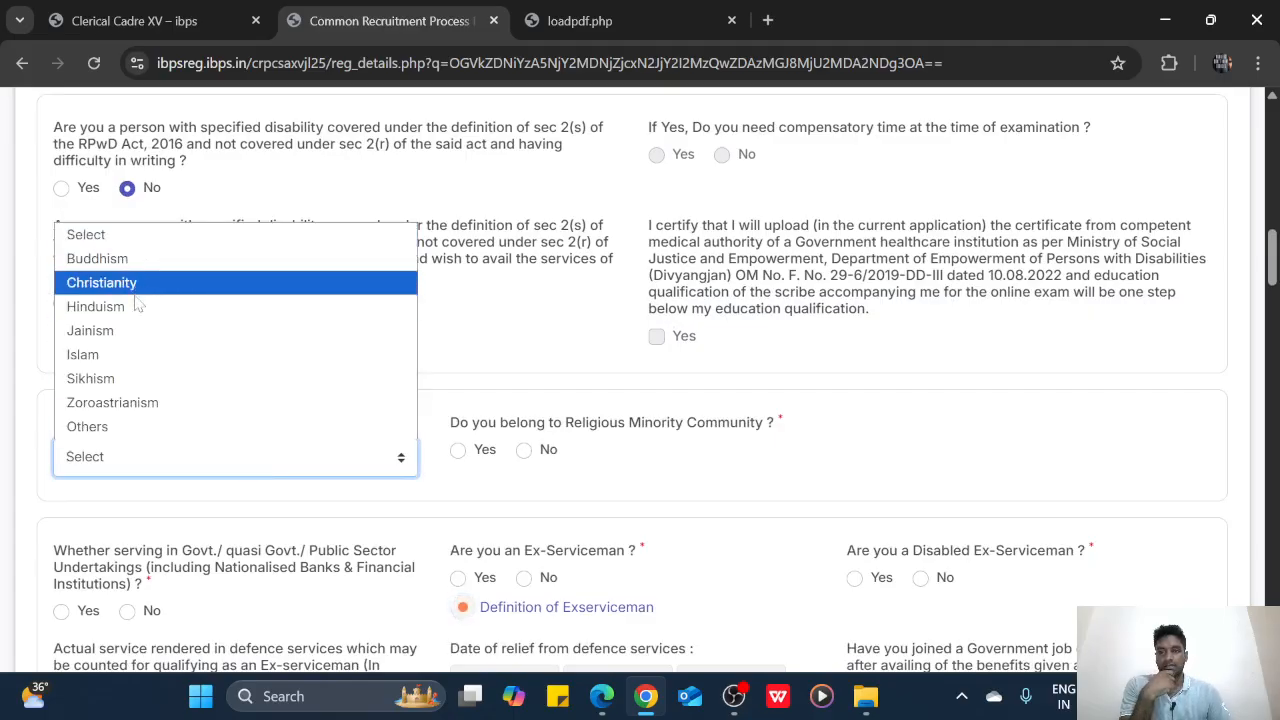
click(250, 306)
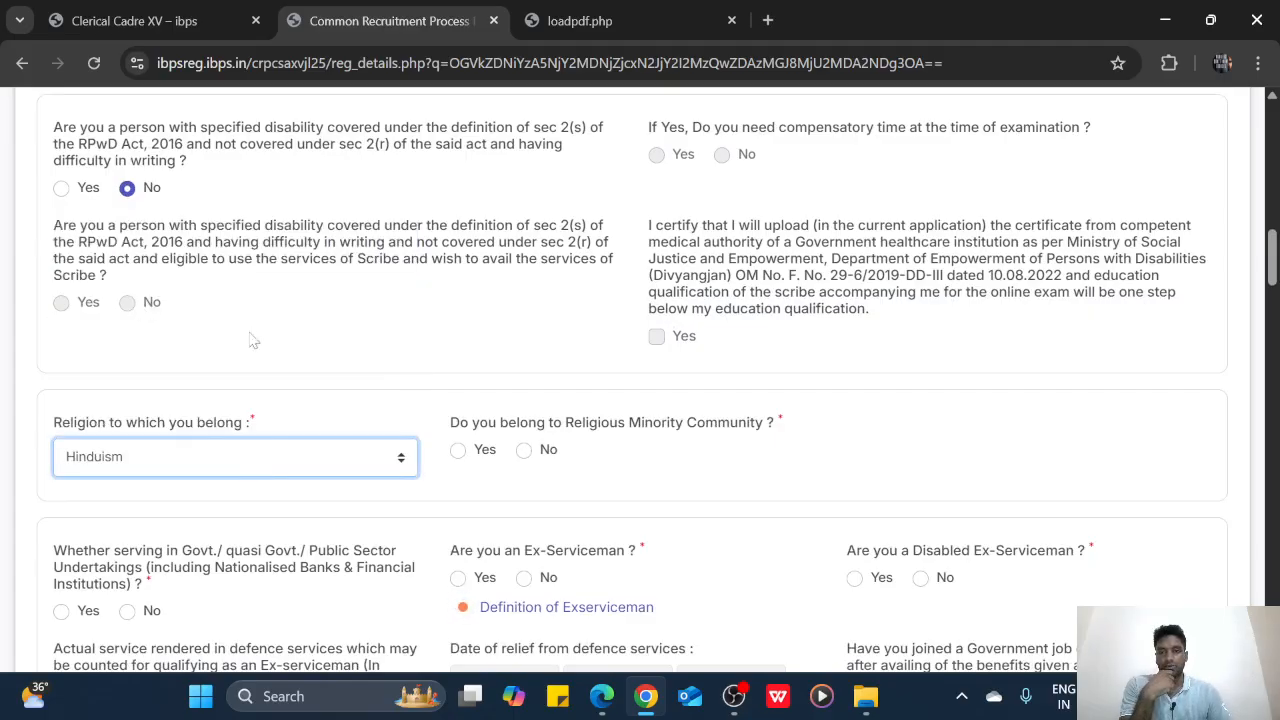
click(524, 450)
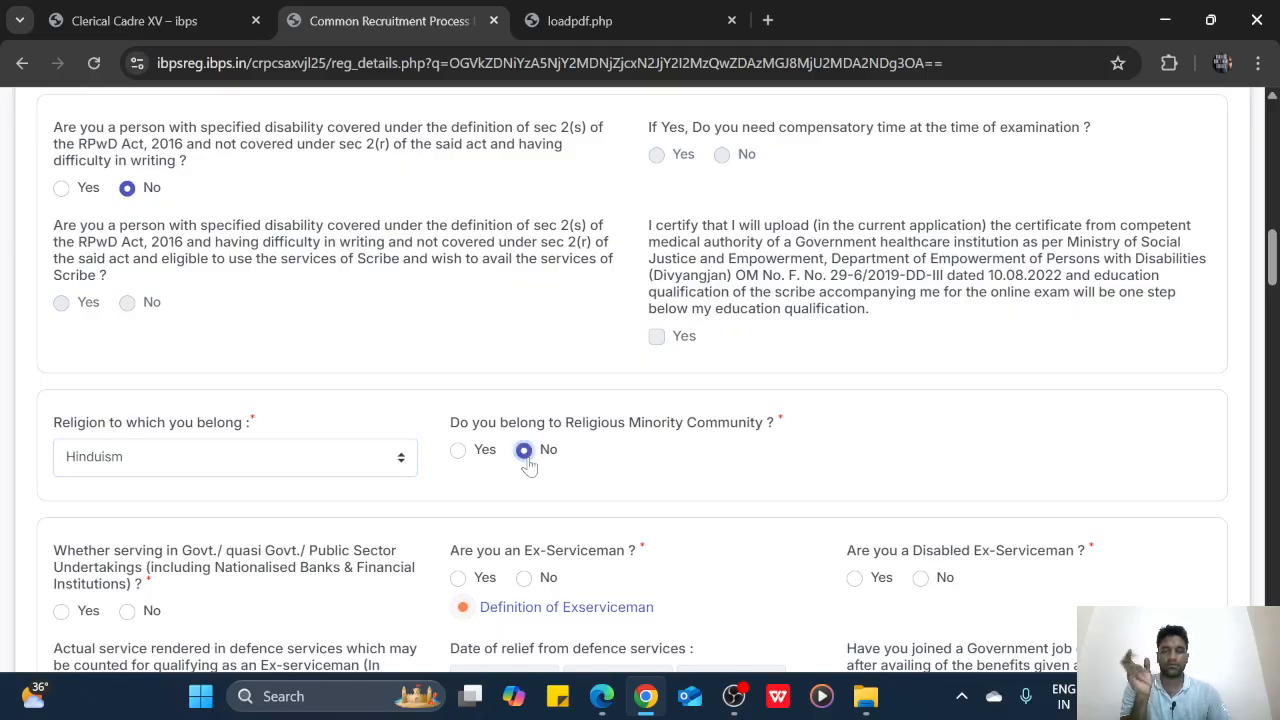
scroll(530, 462, down, 1)
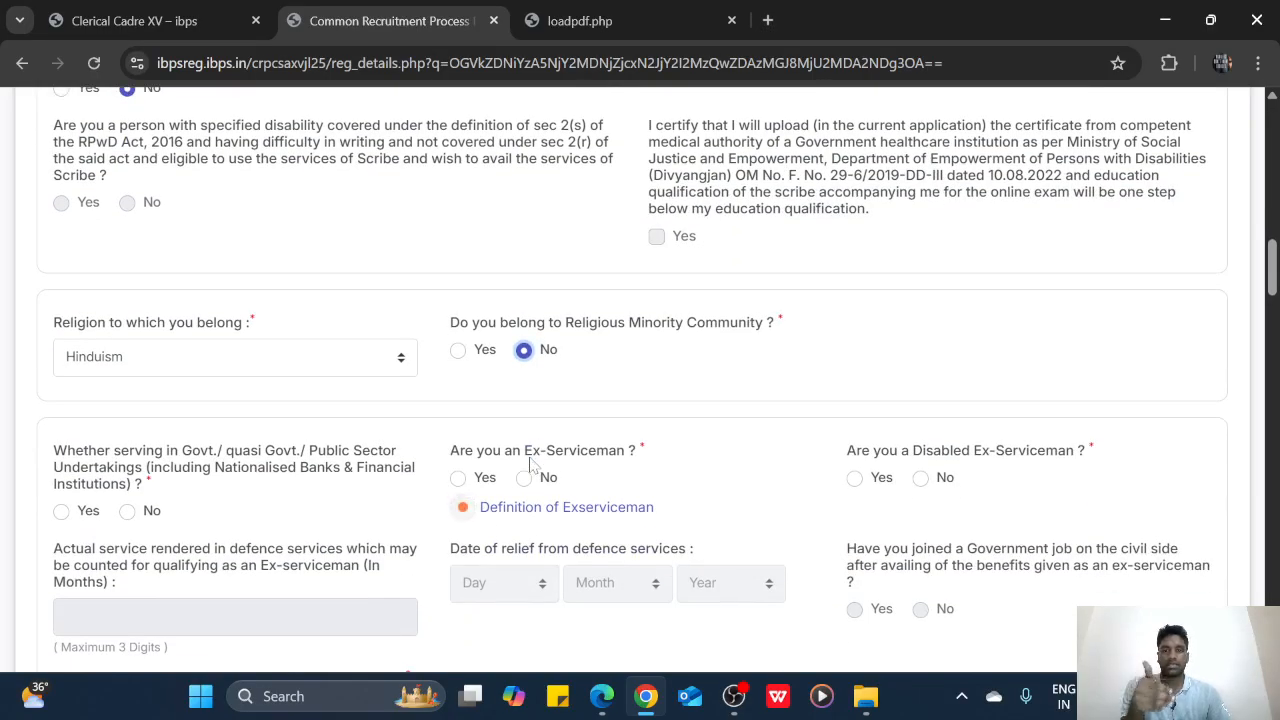
scroll(530, 462, down, 2)
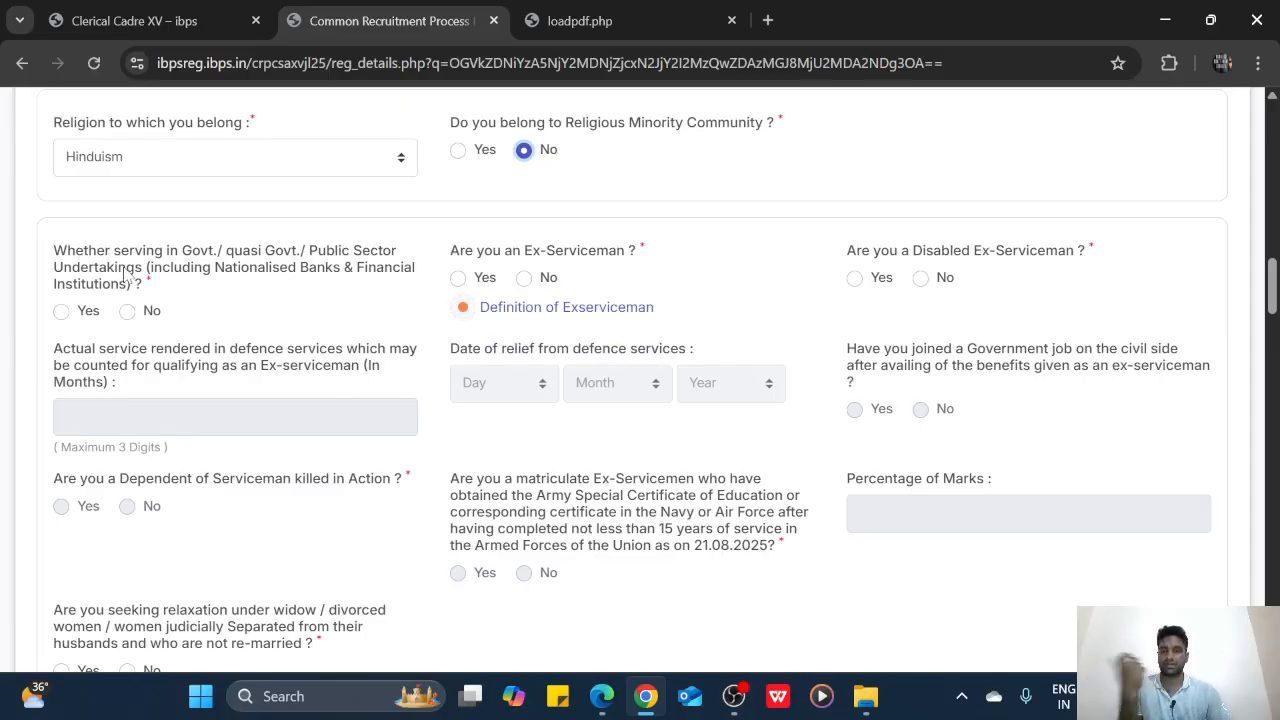
Mark No for government service, ex-serviceman, disabled ex-serviceman, serviceman-dependent and widow/divorcee relaxation
click(127, 311)
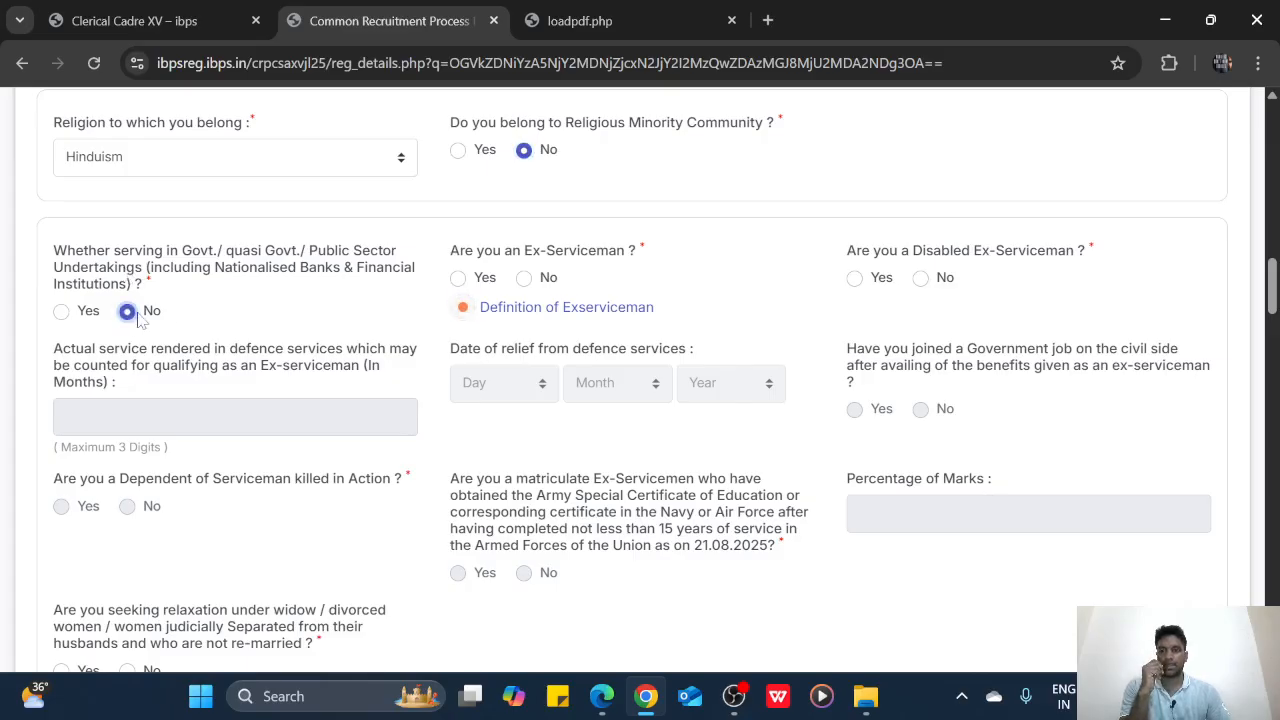
click(524, 278)
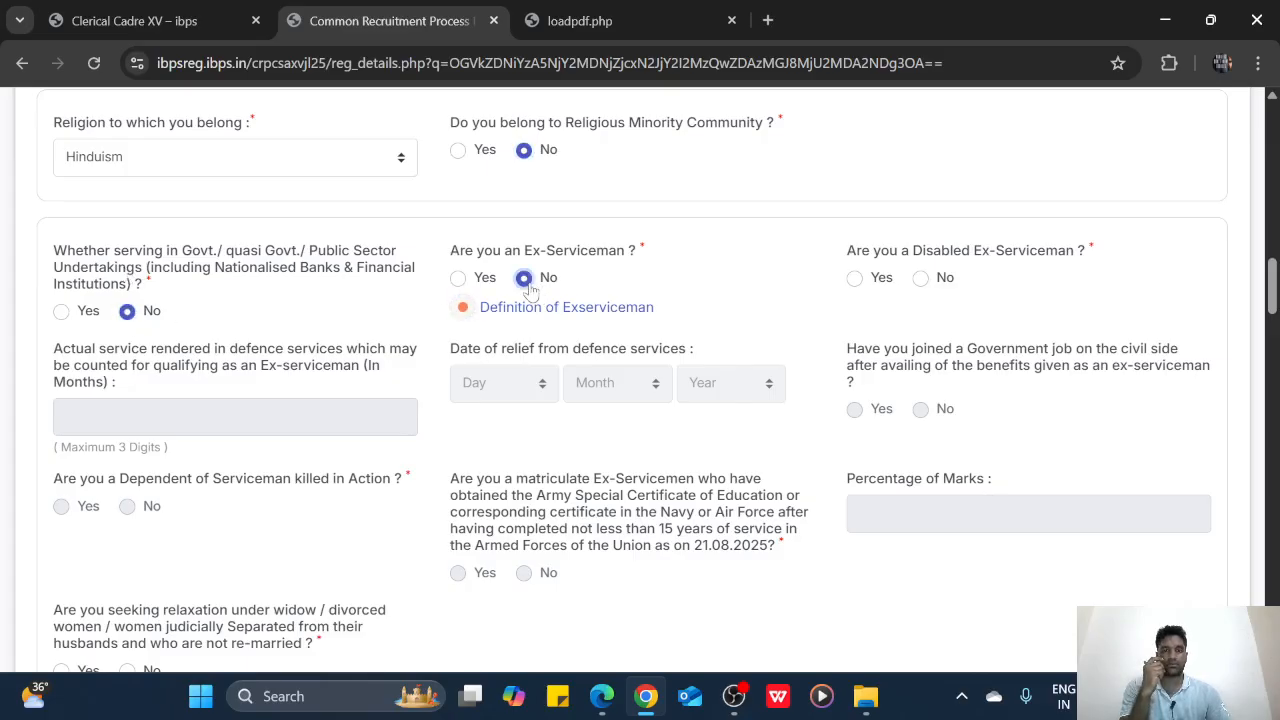
click(920, 279)
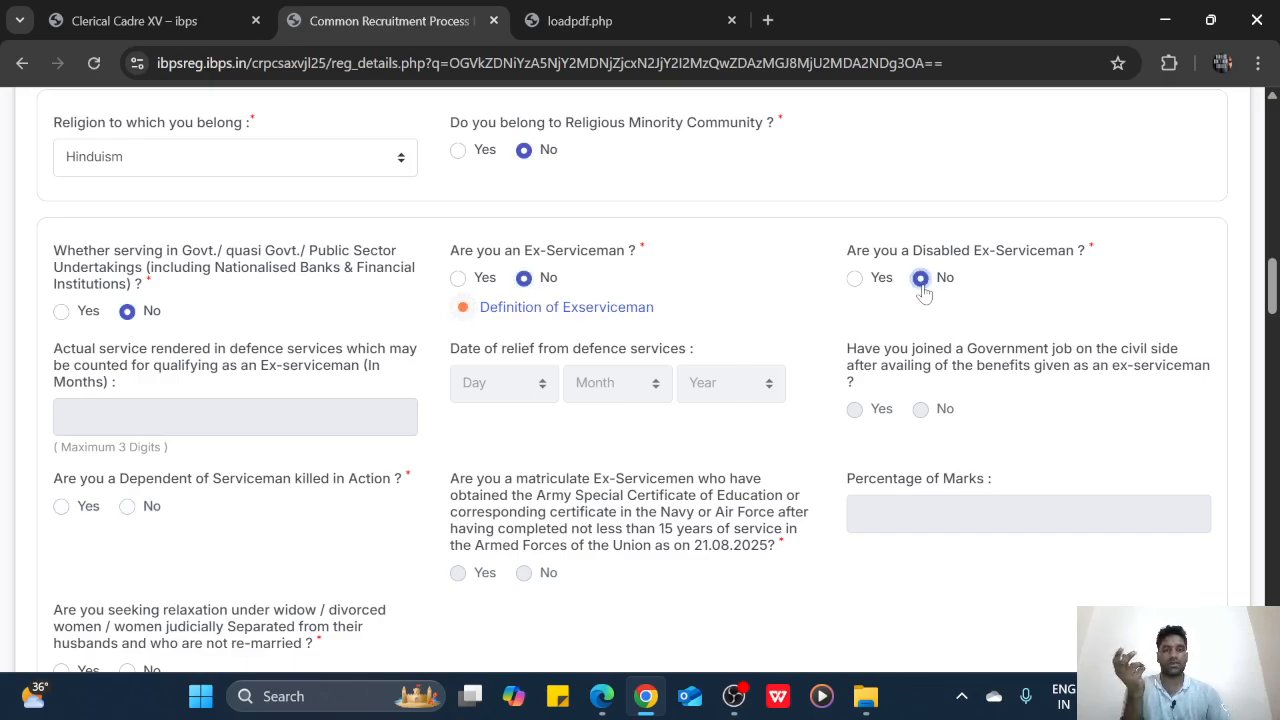
scroll(688, 346, down, 1)
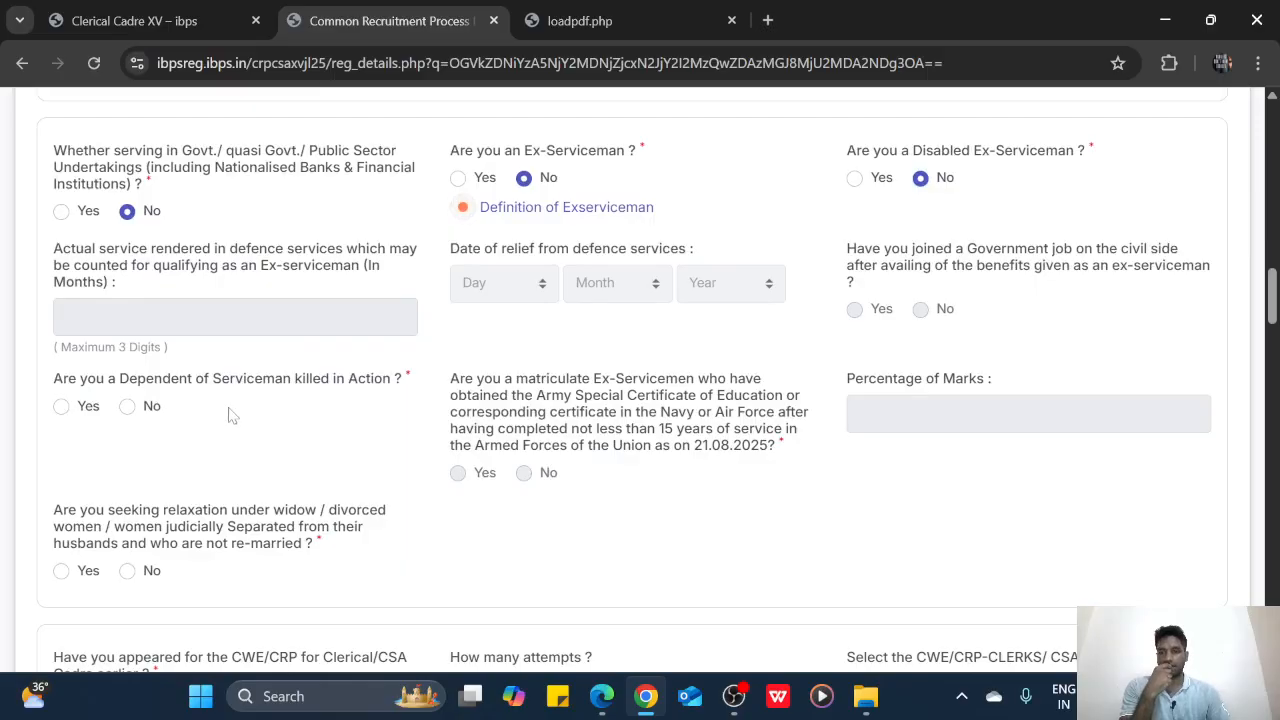
click(152, 412)
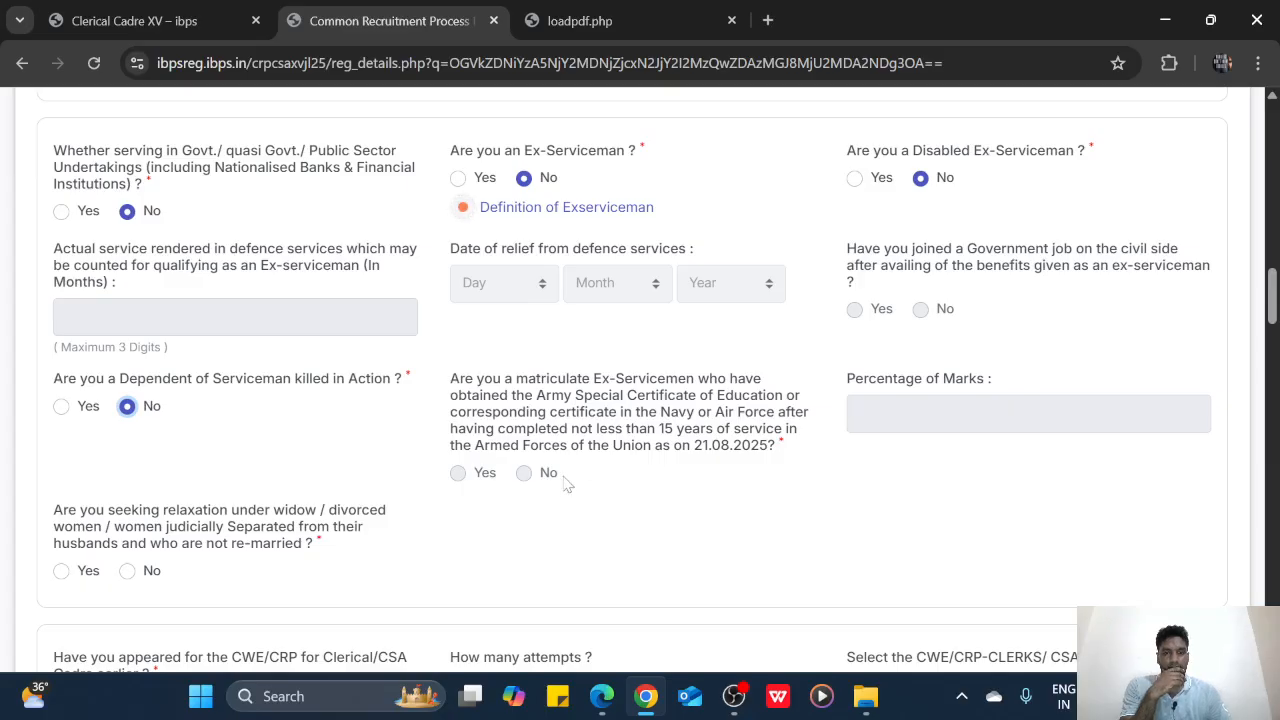
click(526, 477)
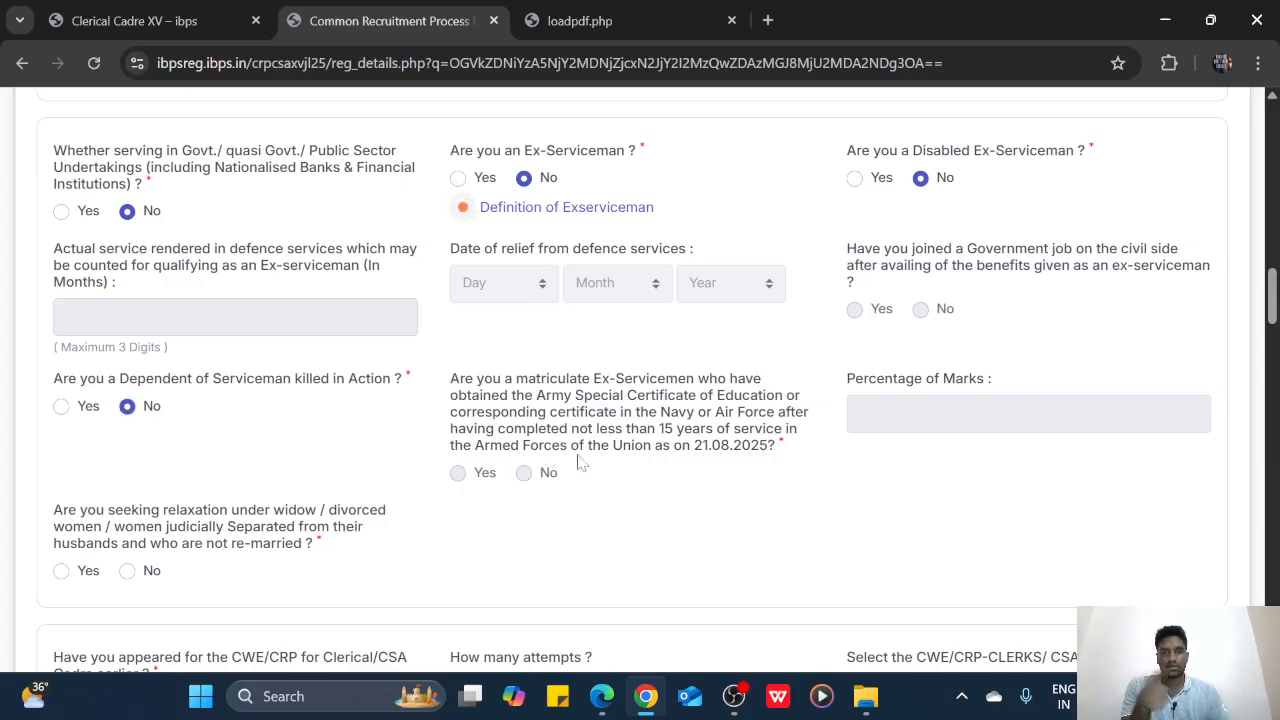
scroll(544, 455, down, 2)
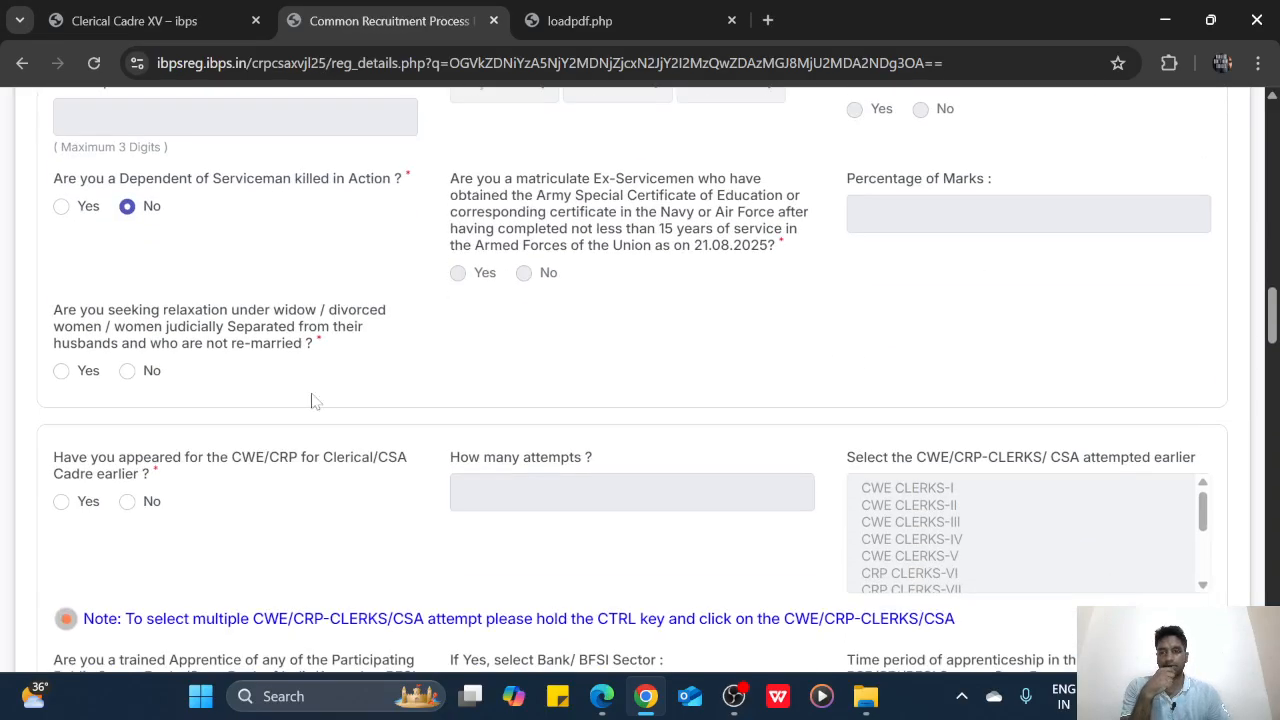
click(127, 371)
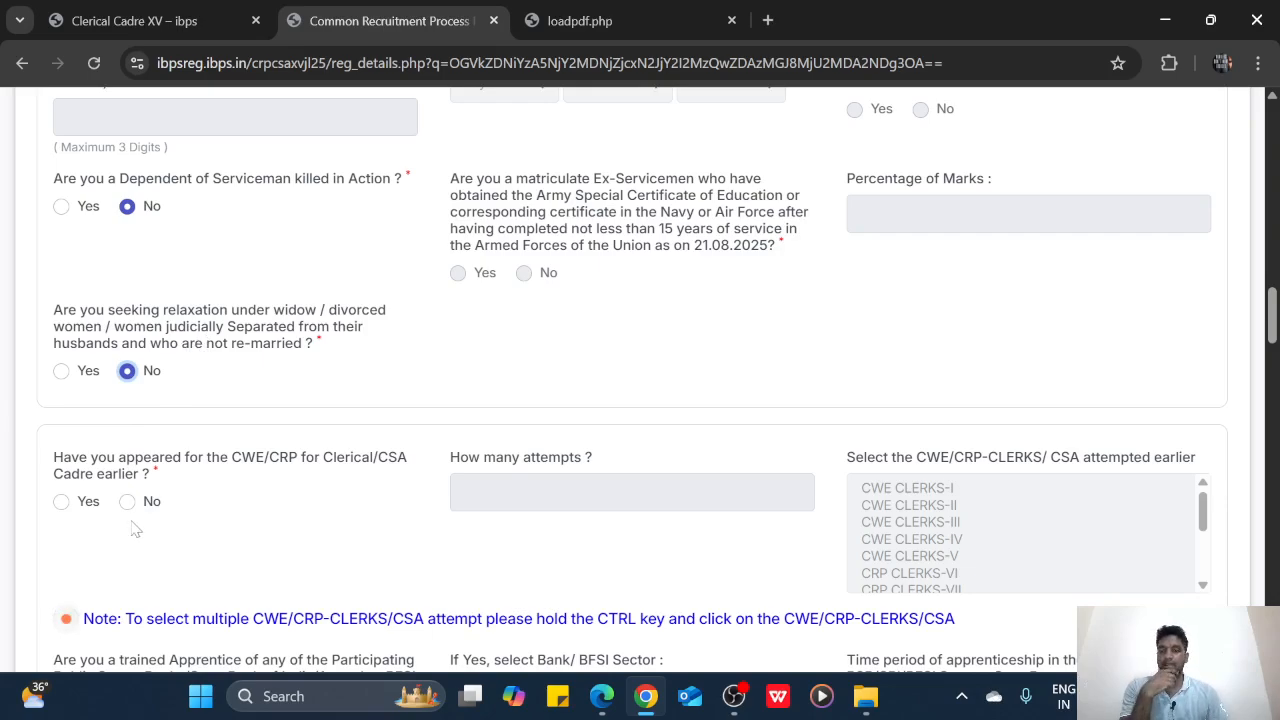
Answer Yes to previous CWE/CRP exams and select CRP CLERKS-XI, XII and XIII
click(66, 504)
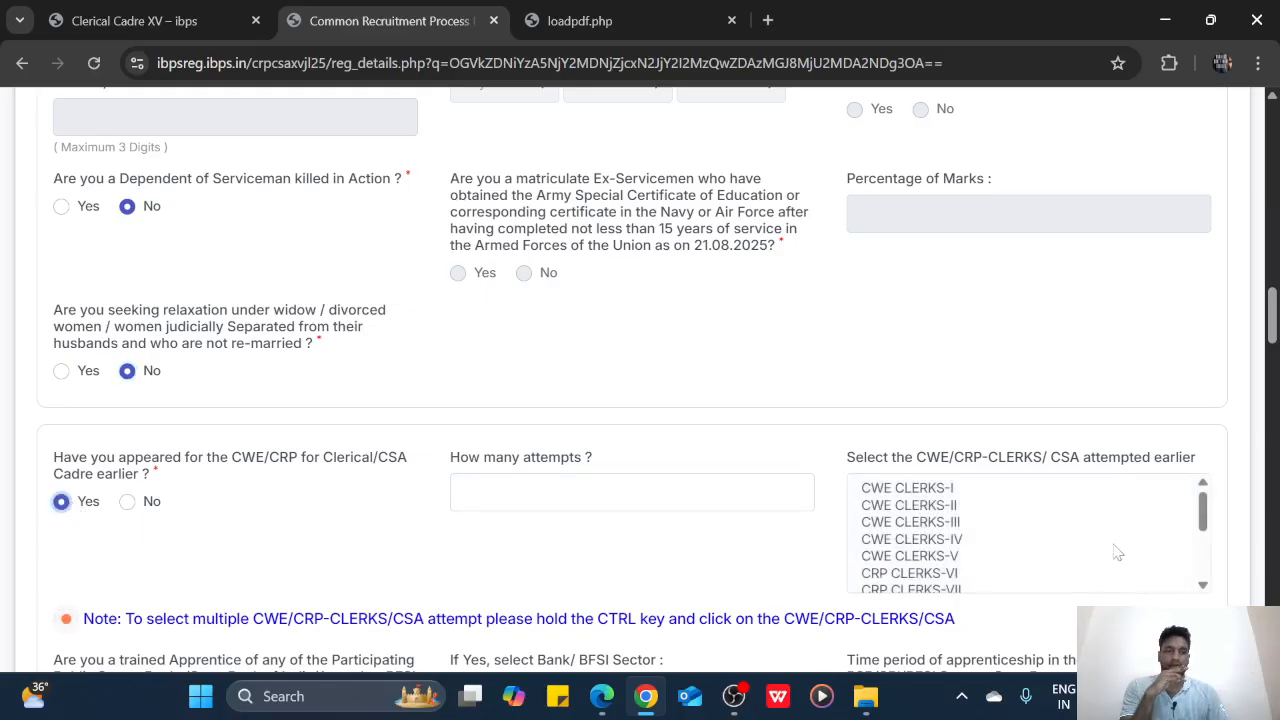
scroll(1117, 553, down, 3)
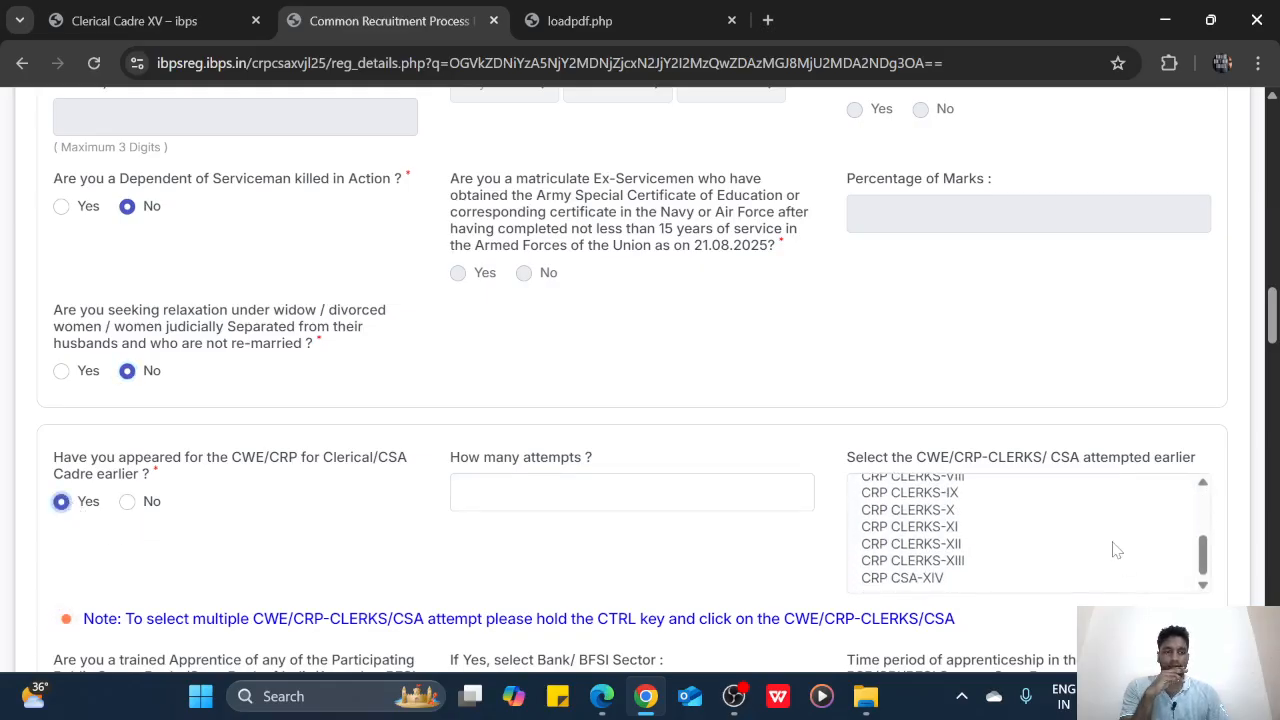
click(915, 578)
ctrl+click(938, 561)
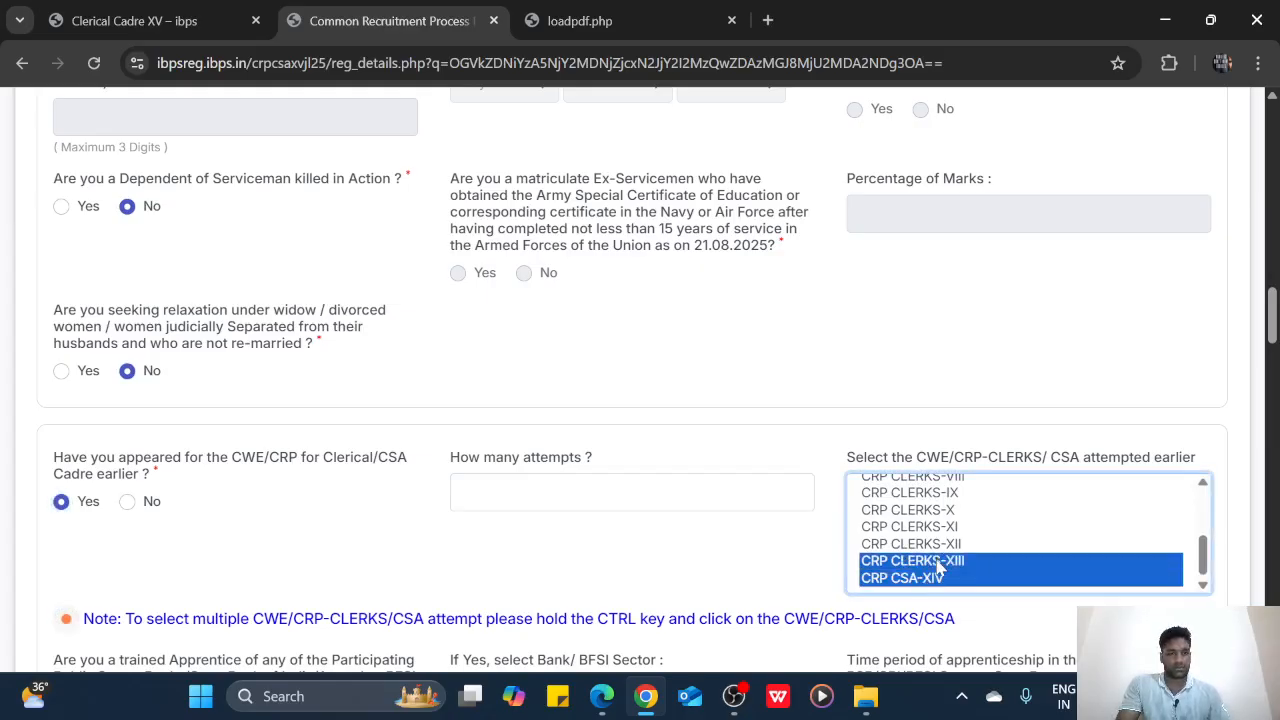
click(933, 580)
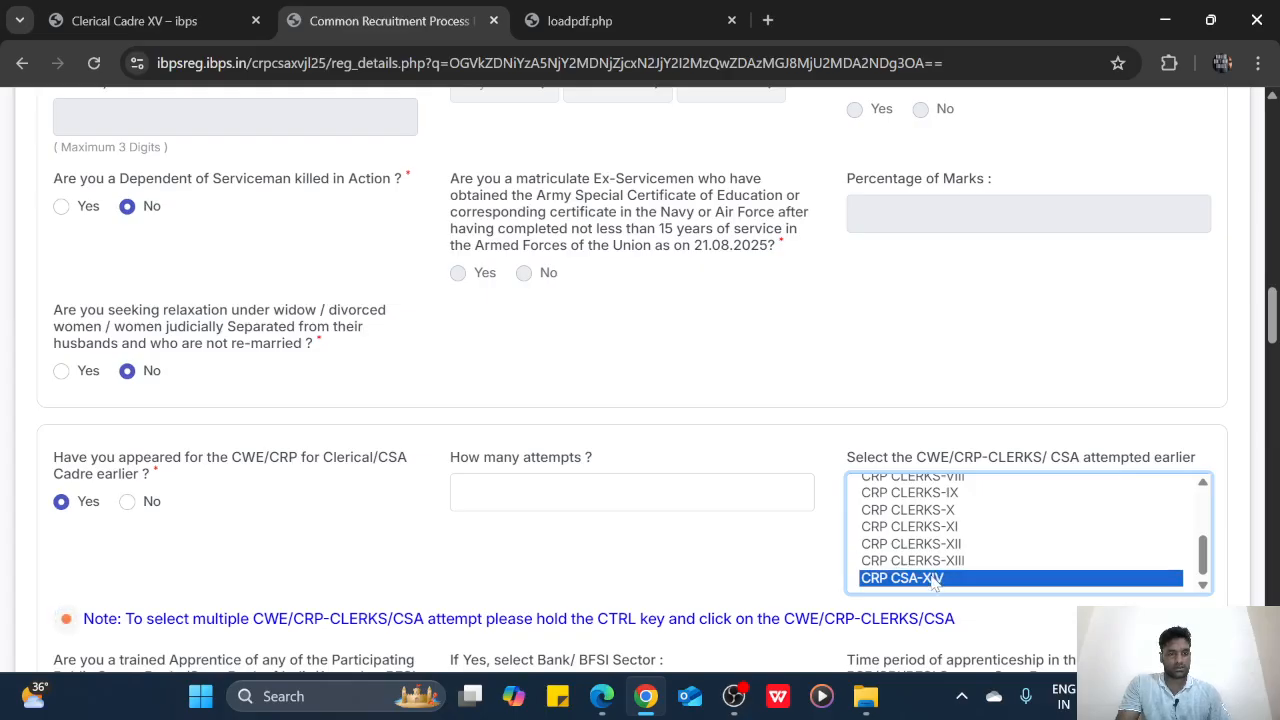
click(941, 564)
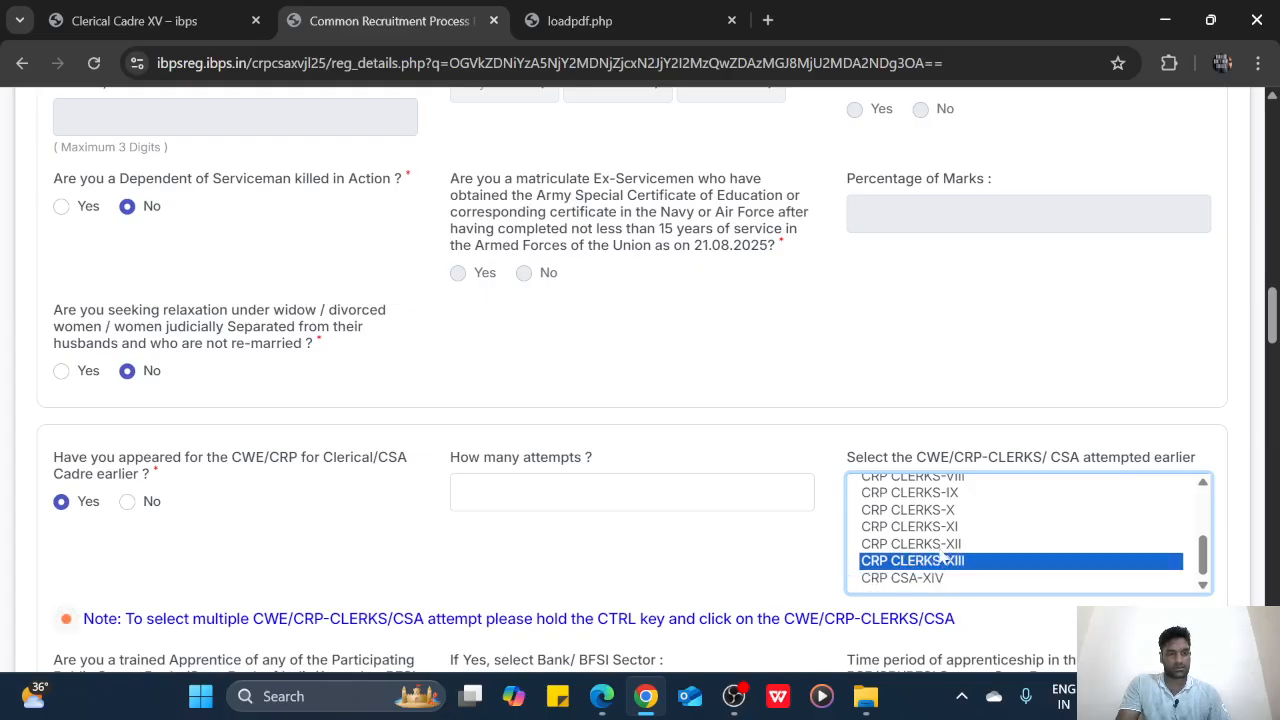
ctrl+click(943, 550)
ctrl+click(945, 530)
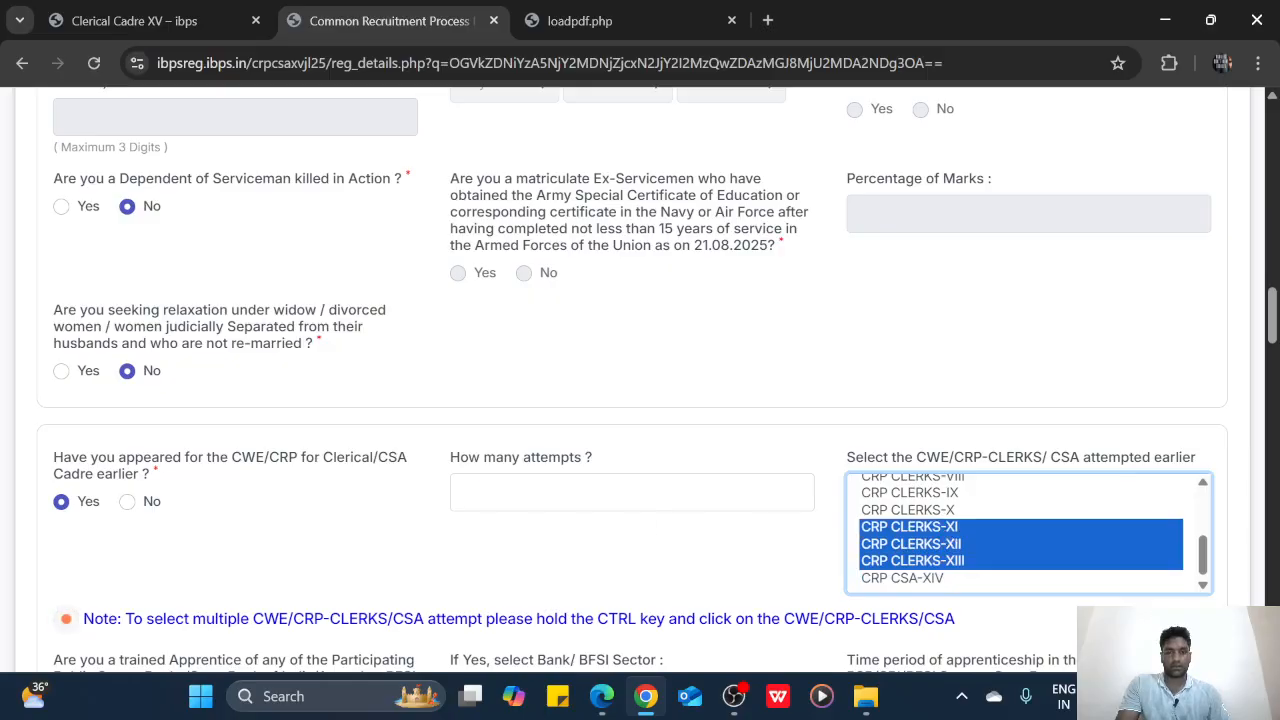
Enter 3 attempts and keep CRP CLERKS-XI, XII and XIII selected as attempted exams
click(640, 493)
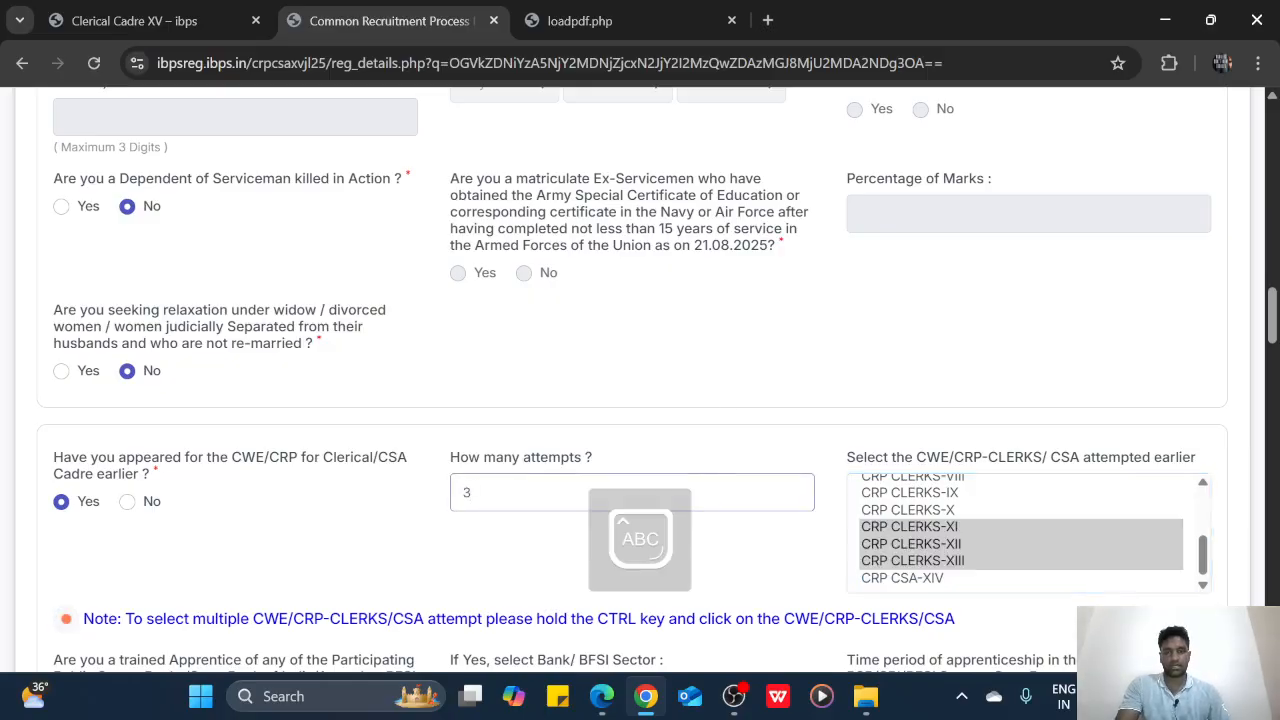
click(720, 372)
scroll(720, 372, down, 2)
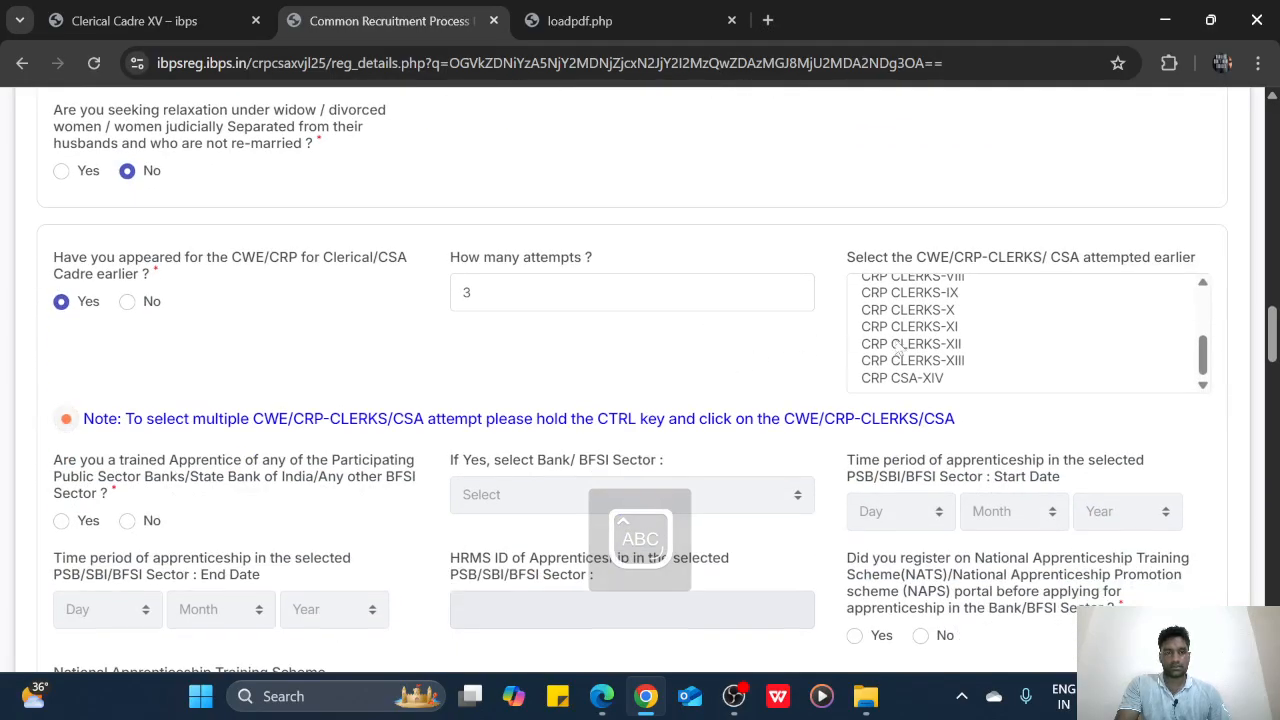
click(930, 362)
ctrl+click(923, 344)
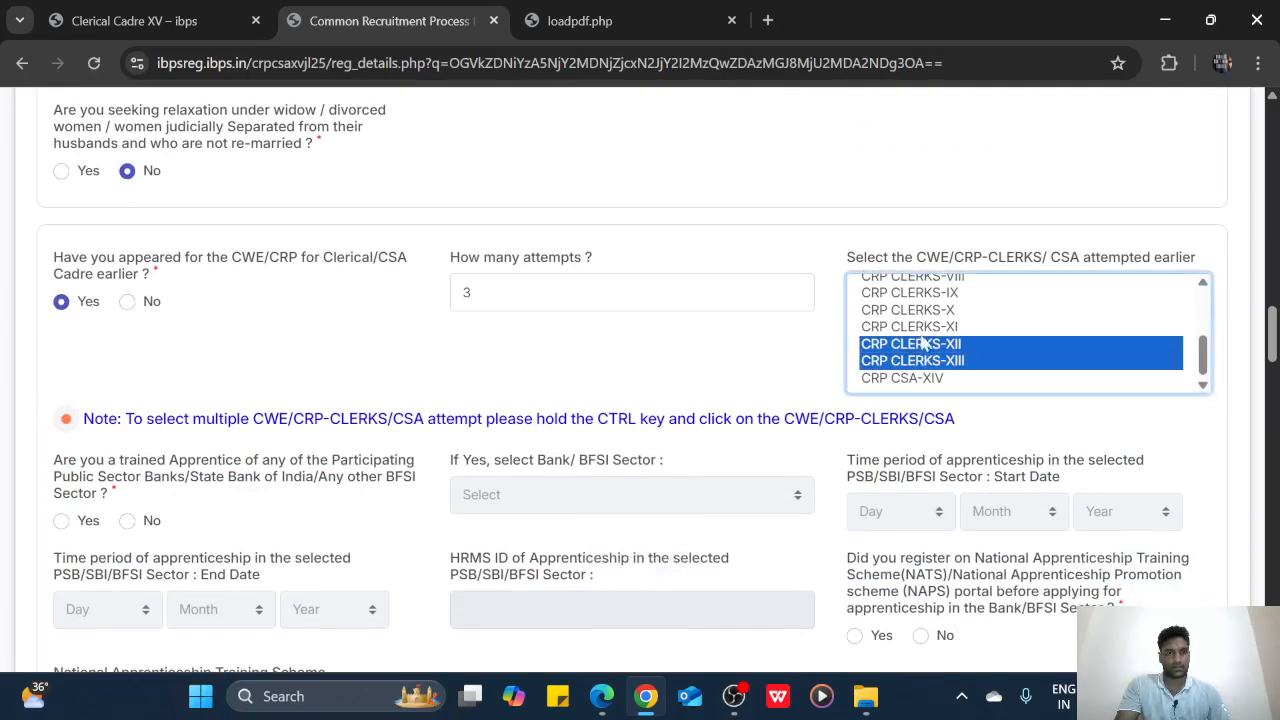
ctrl+click(925, 328)
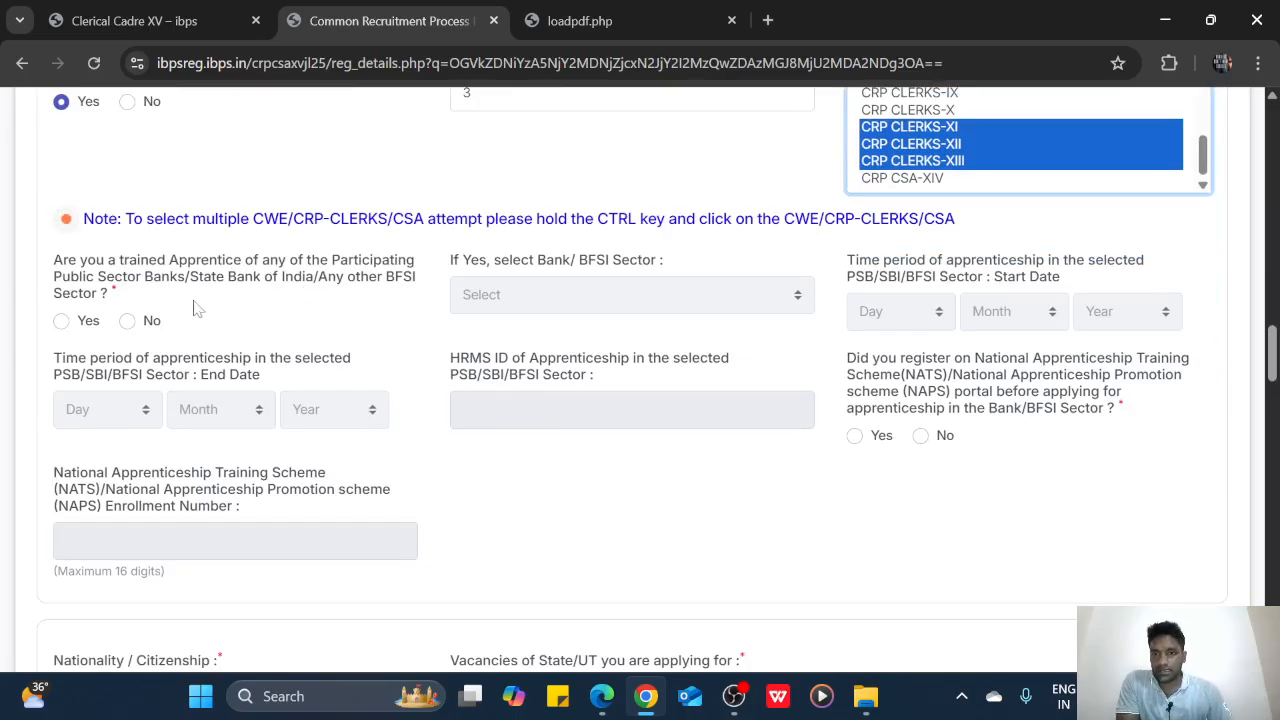
Answer No to the trained apprentice and NATS/NAPS portal registration questions
click(127, 328)
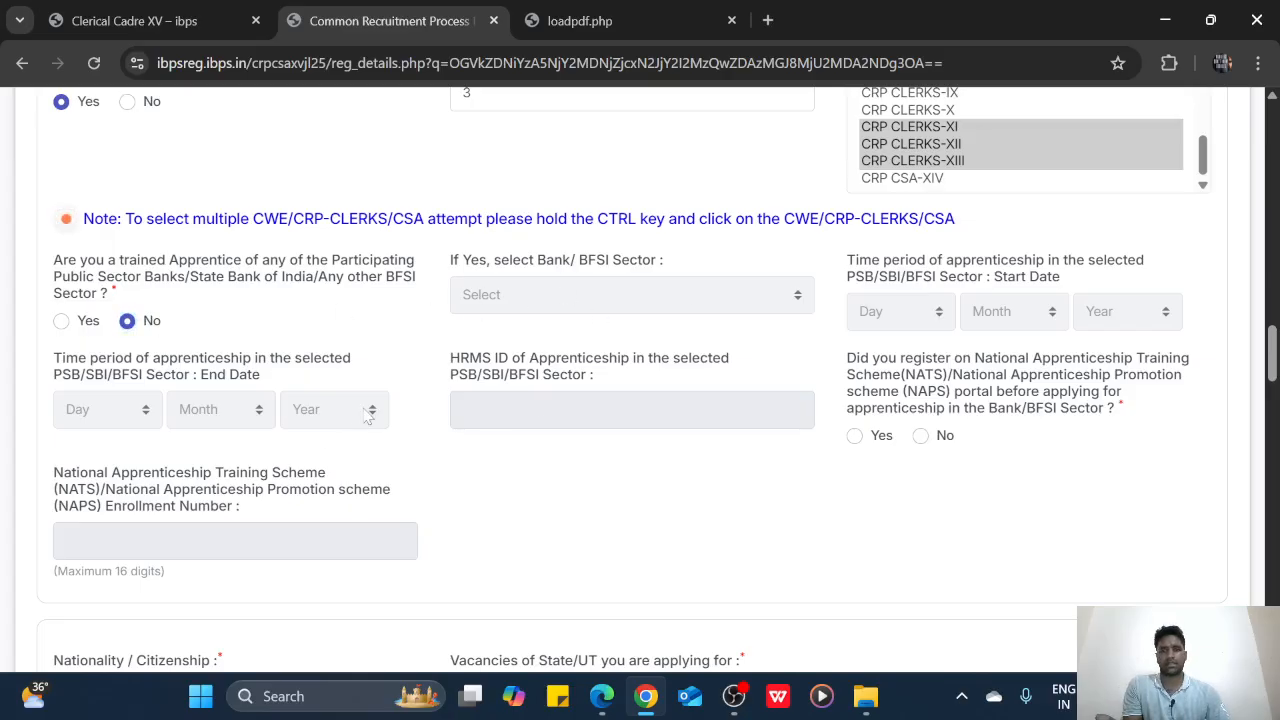
click(921, 440)
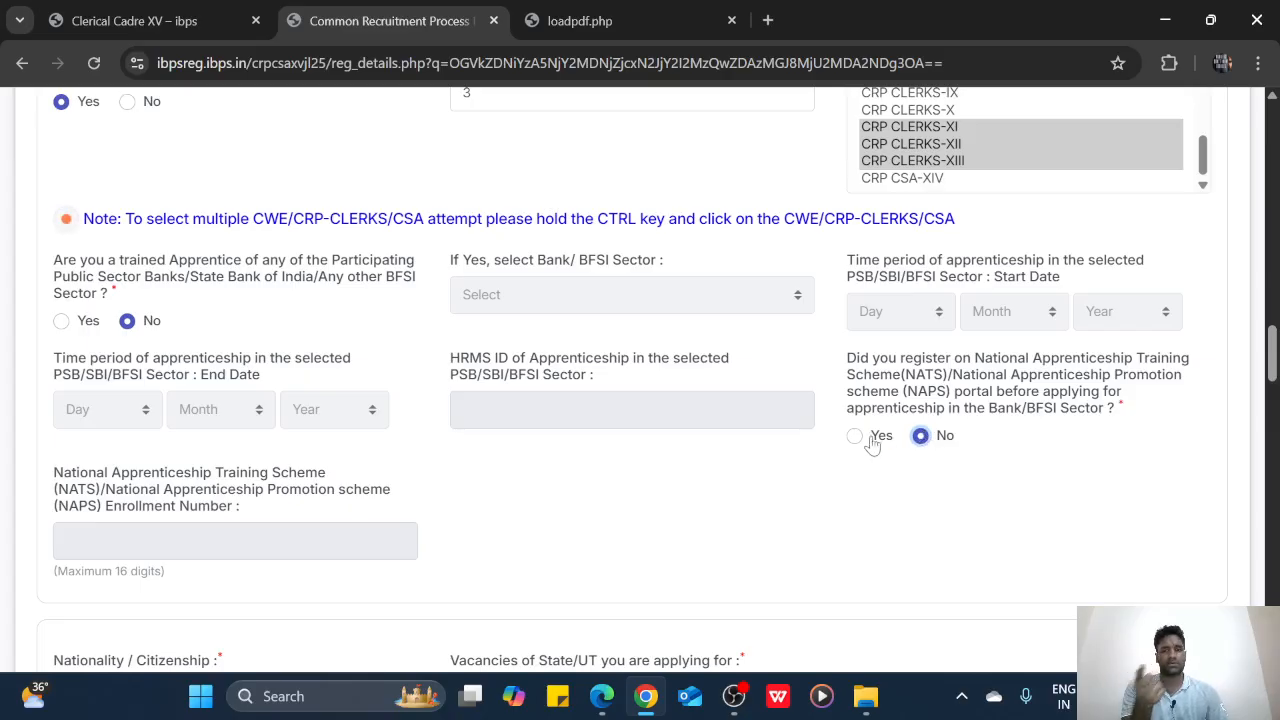
scroll(527, 450, down, 1)
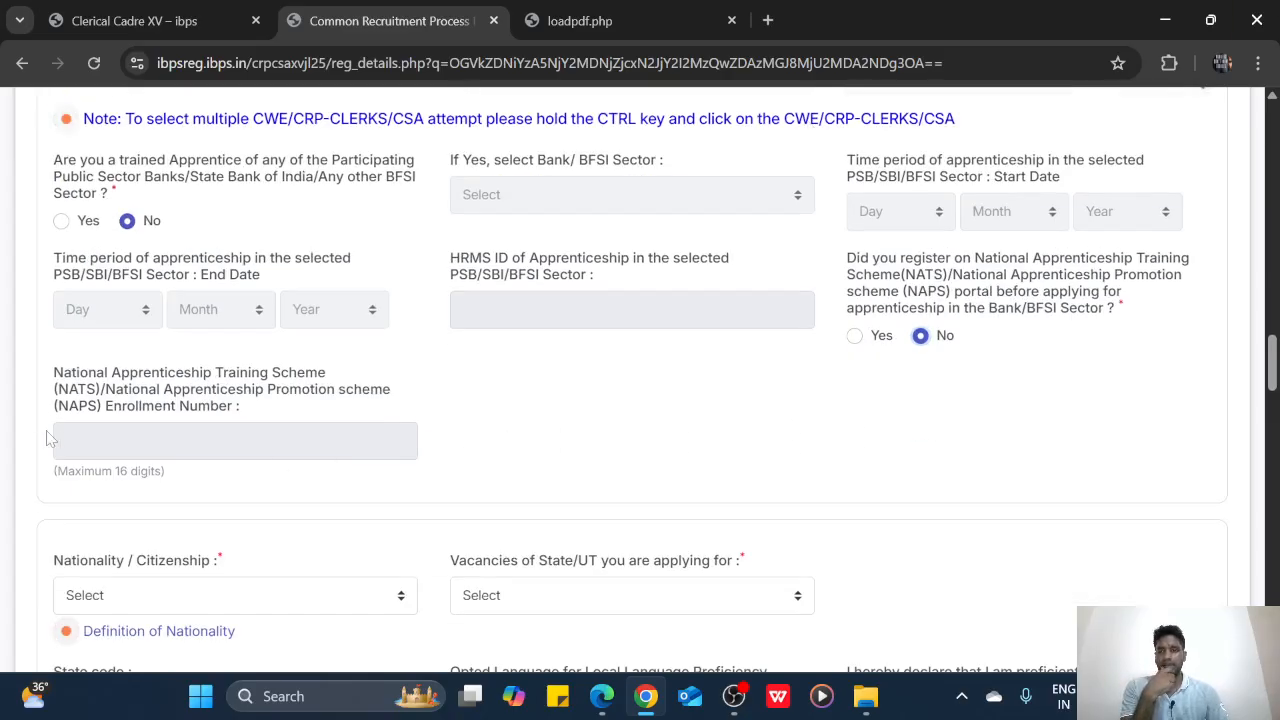
scroll(100, 500, down, 1)
Choose Indian nationality and Tamil Nadu vacancies, then tick the Tamil language proficiency declaration
click(130, 496)
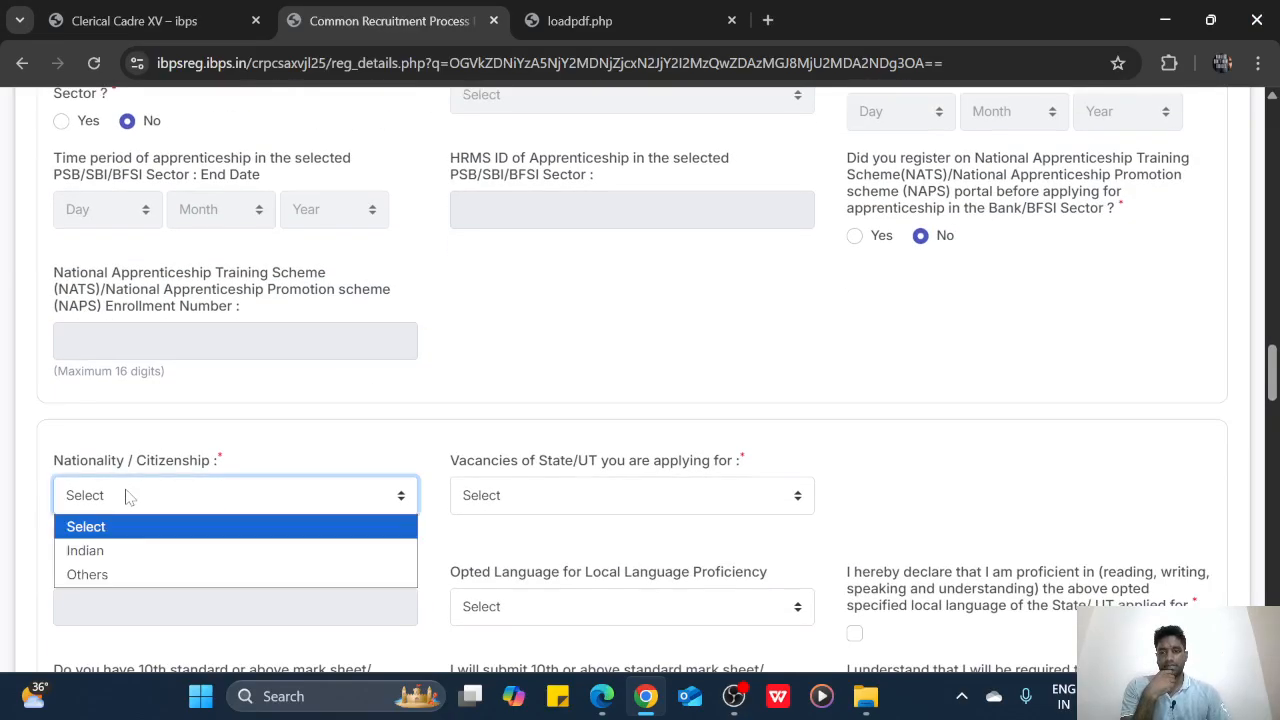
click(122, 551)
click(506, 497)
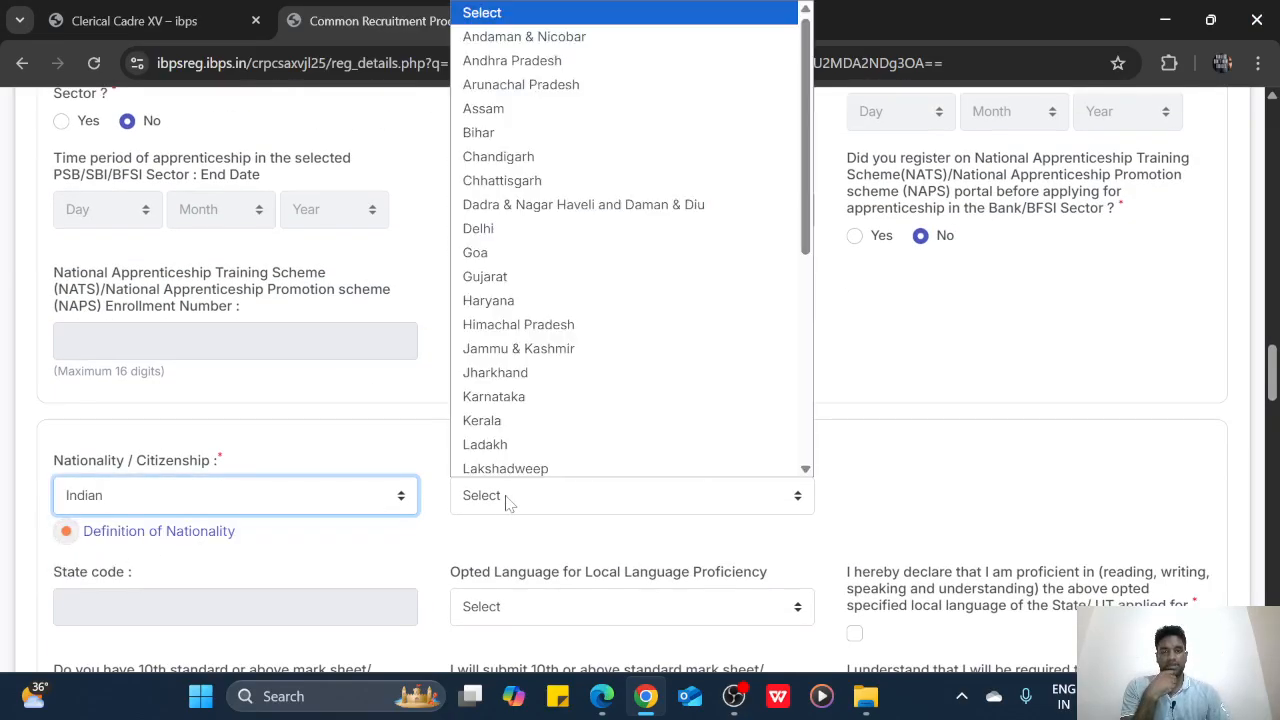
key(t)
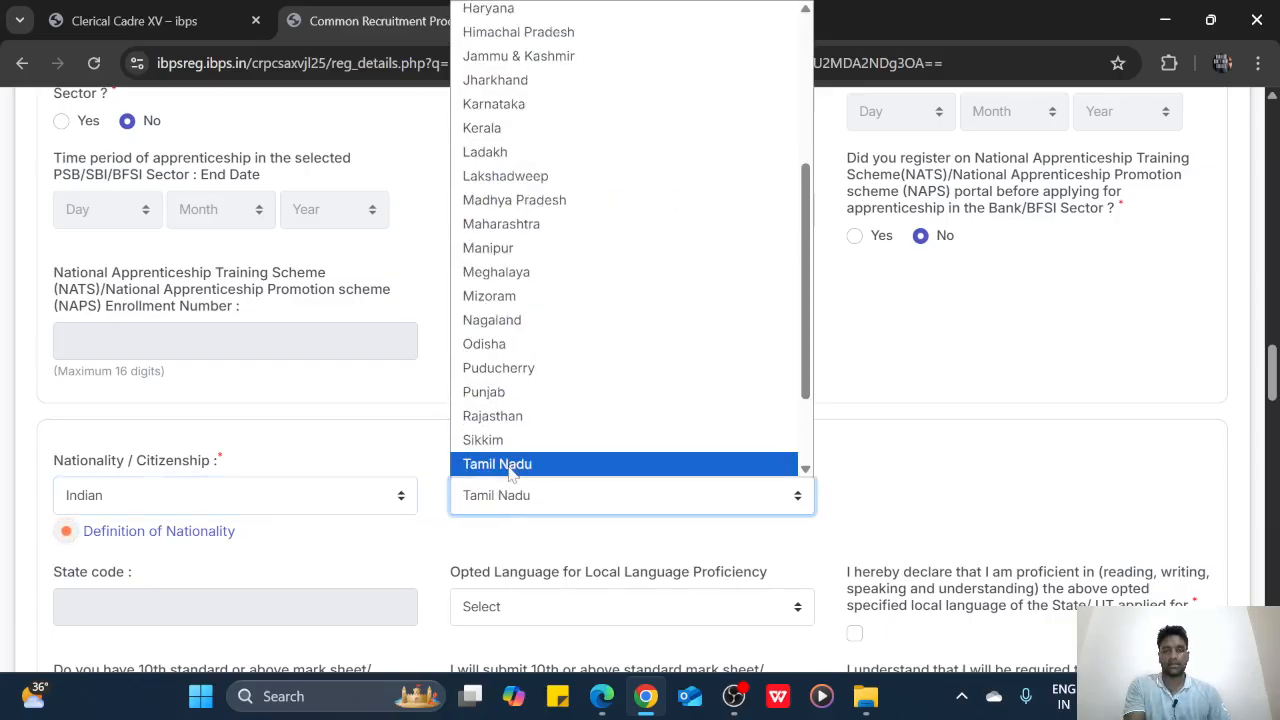
click(528, 461)
scroll(528, 461, down, 2)
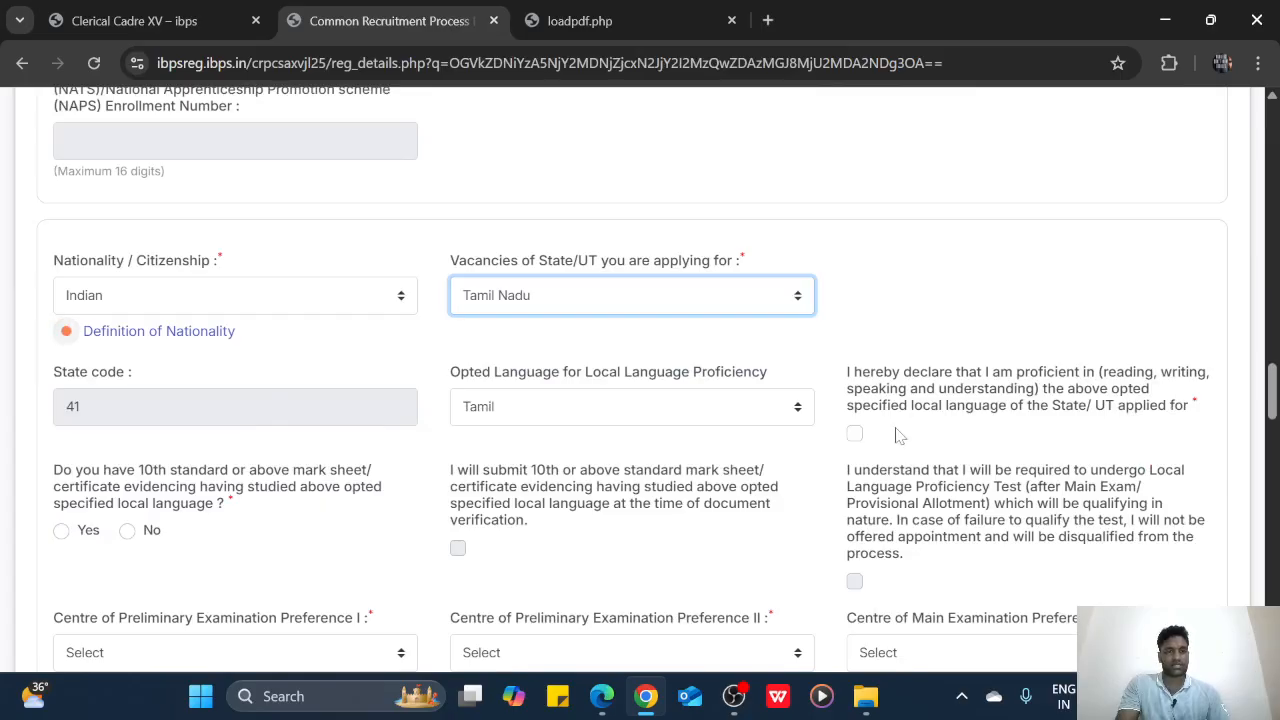
key(Caps_Lock)
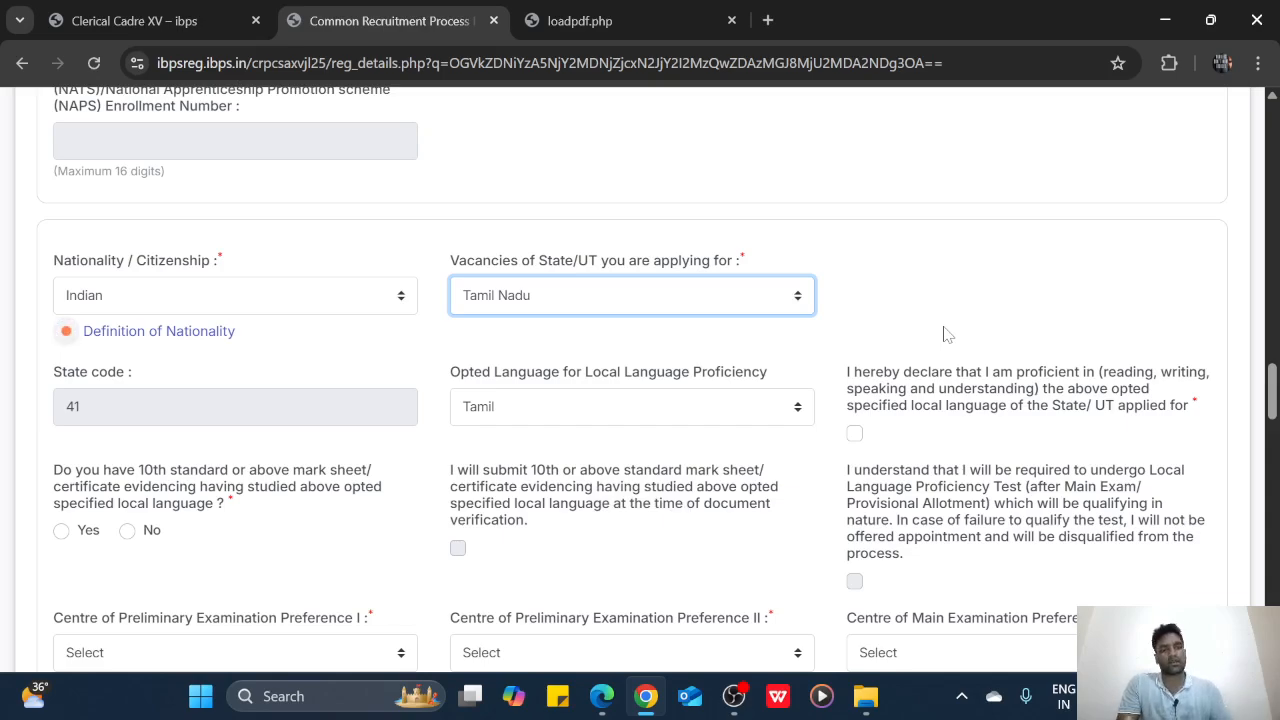
click(857, 436)
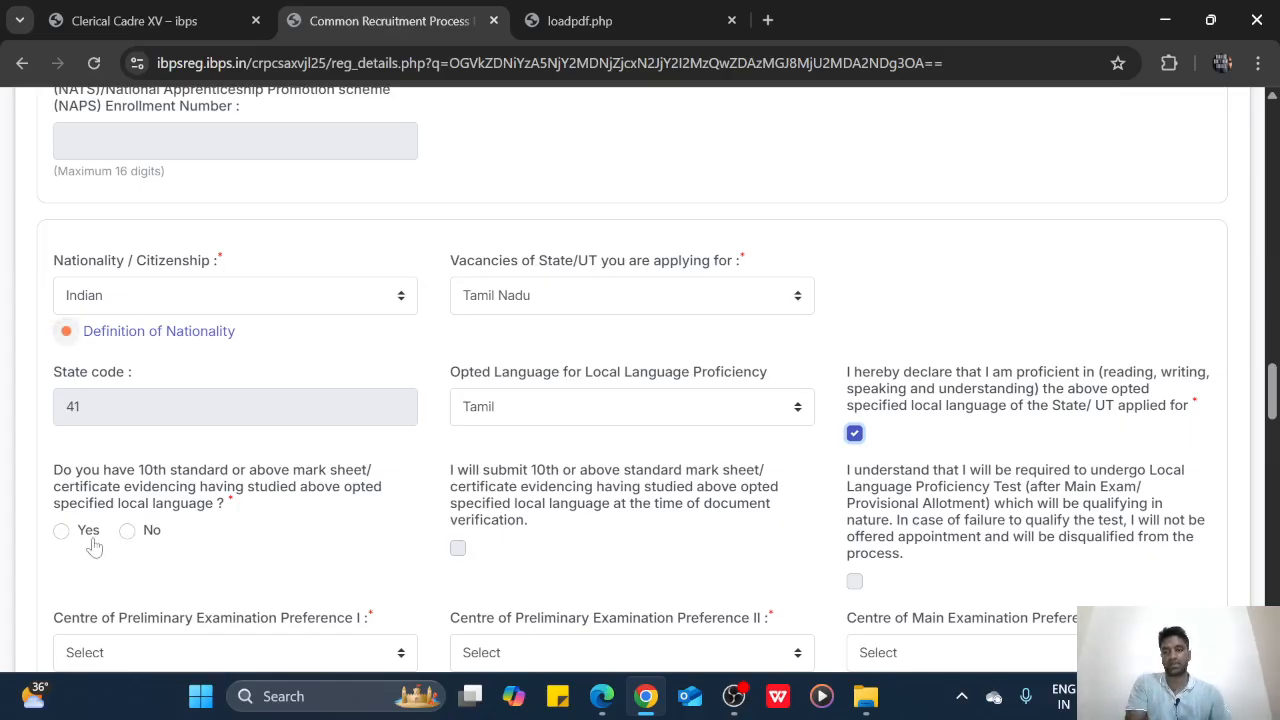
Confirm the 10th mark sheet shows Tamil and agree to submit it at verification
click(62, 531)
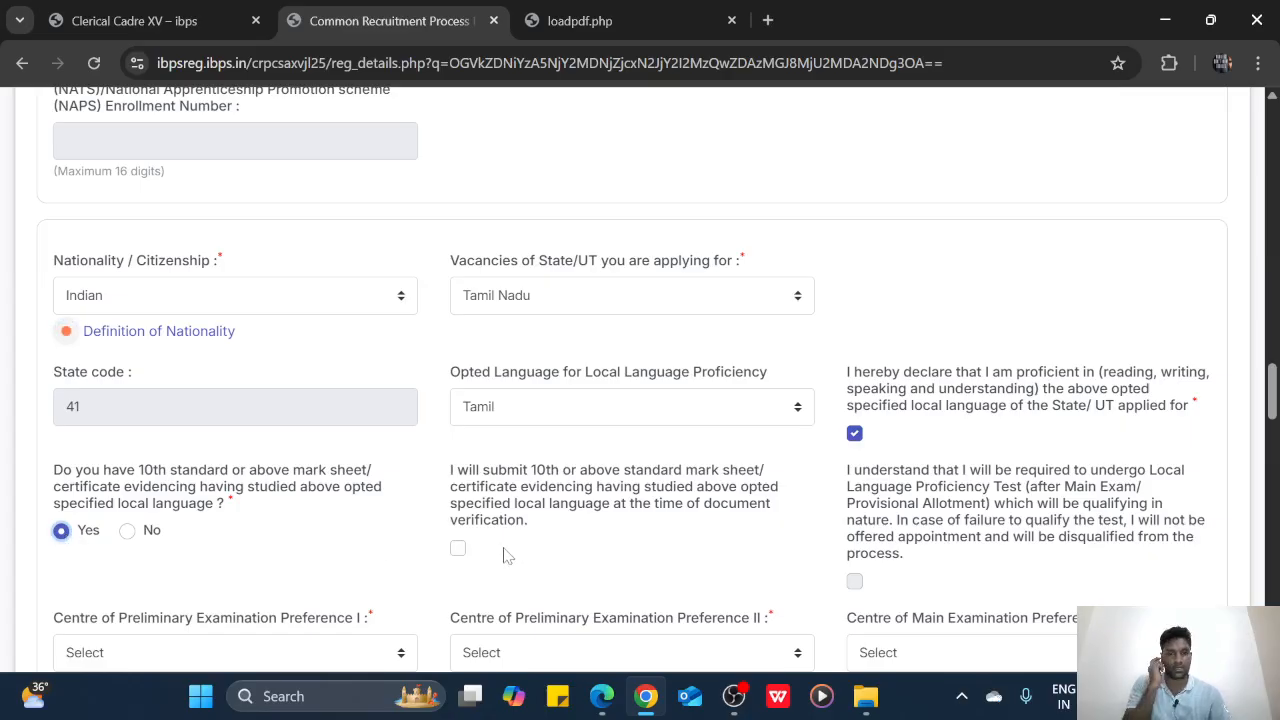
click(458, 549)
scroll(551, 524, down, 2)
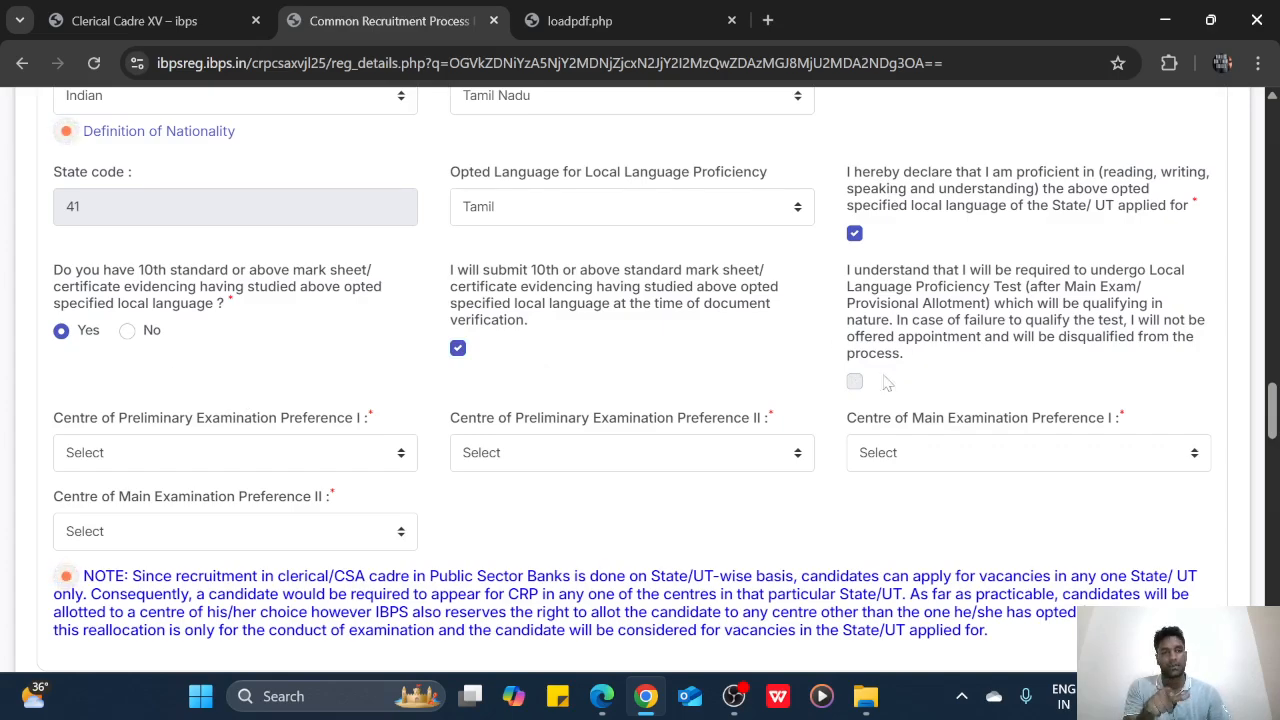
Set the preliminary exam centres to Vellore as first and Chennai as second preference
click(323, 453)
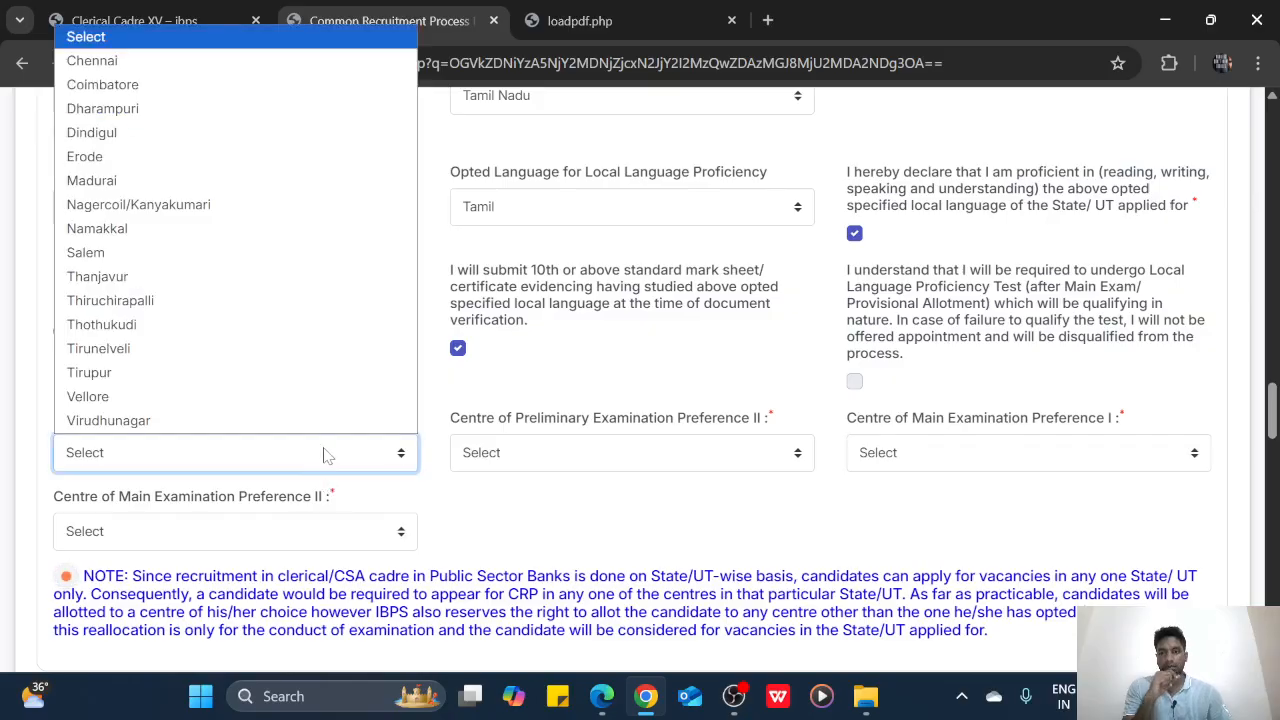
click(193, 374)
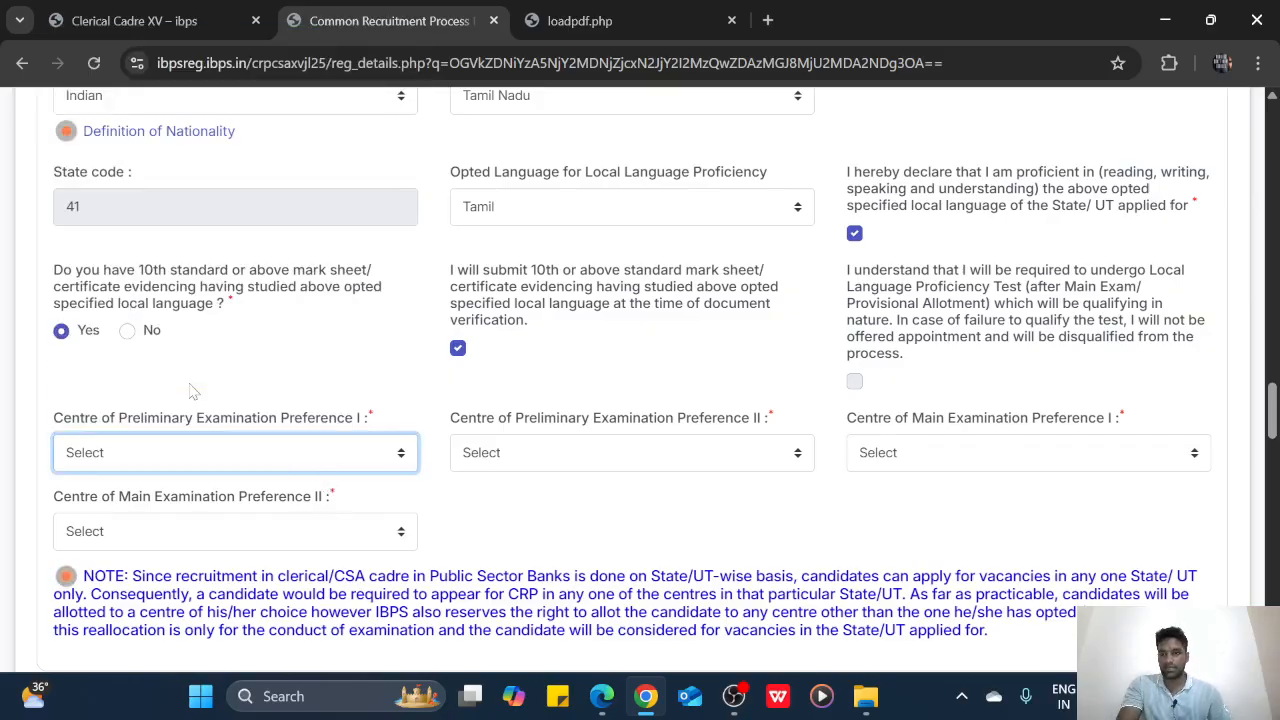
click(176, 450)
click(152, 400)
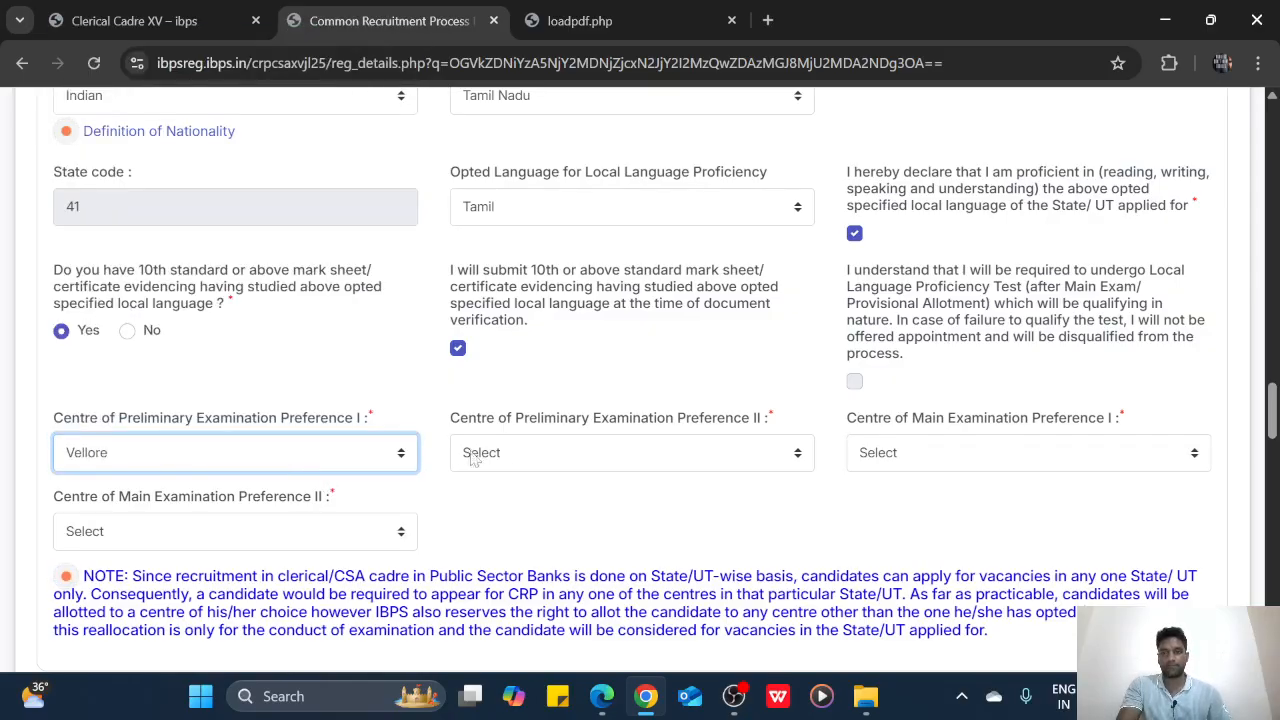
click(511, 454)
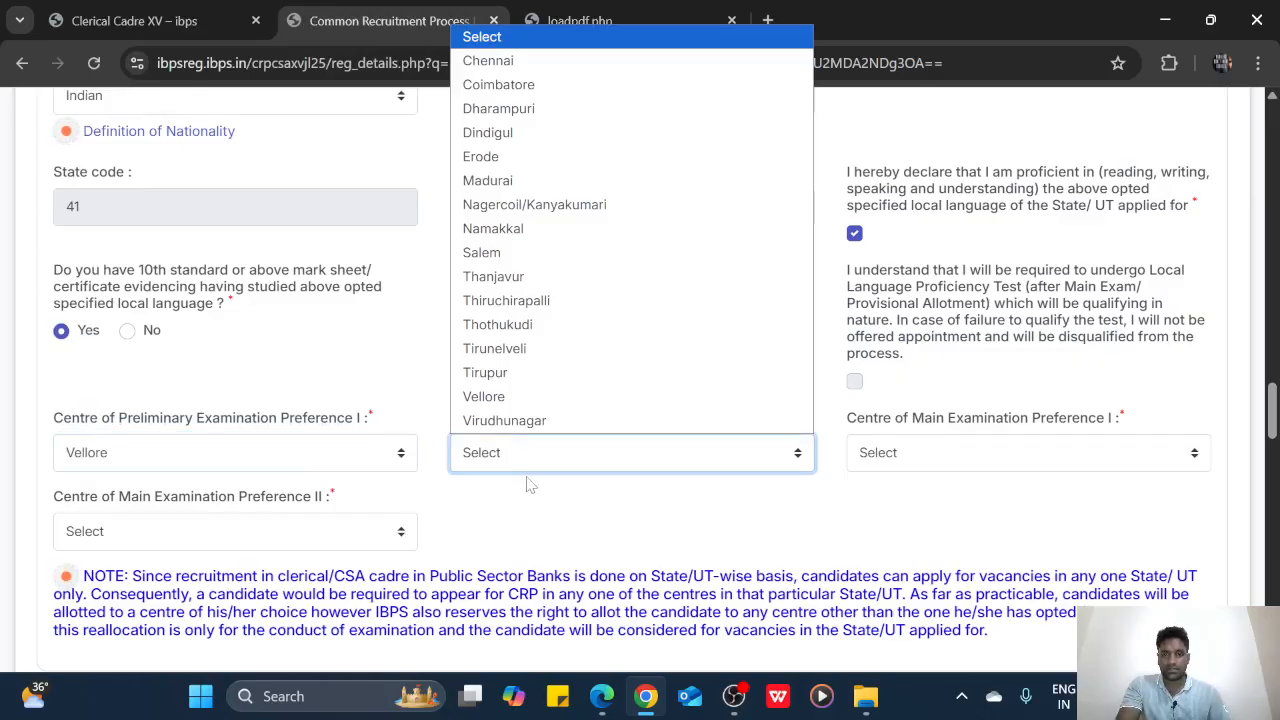
click(531, 503)
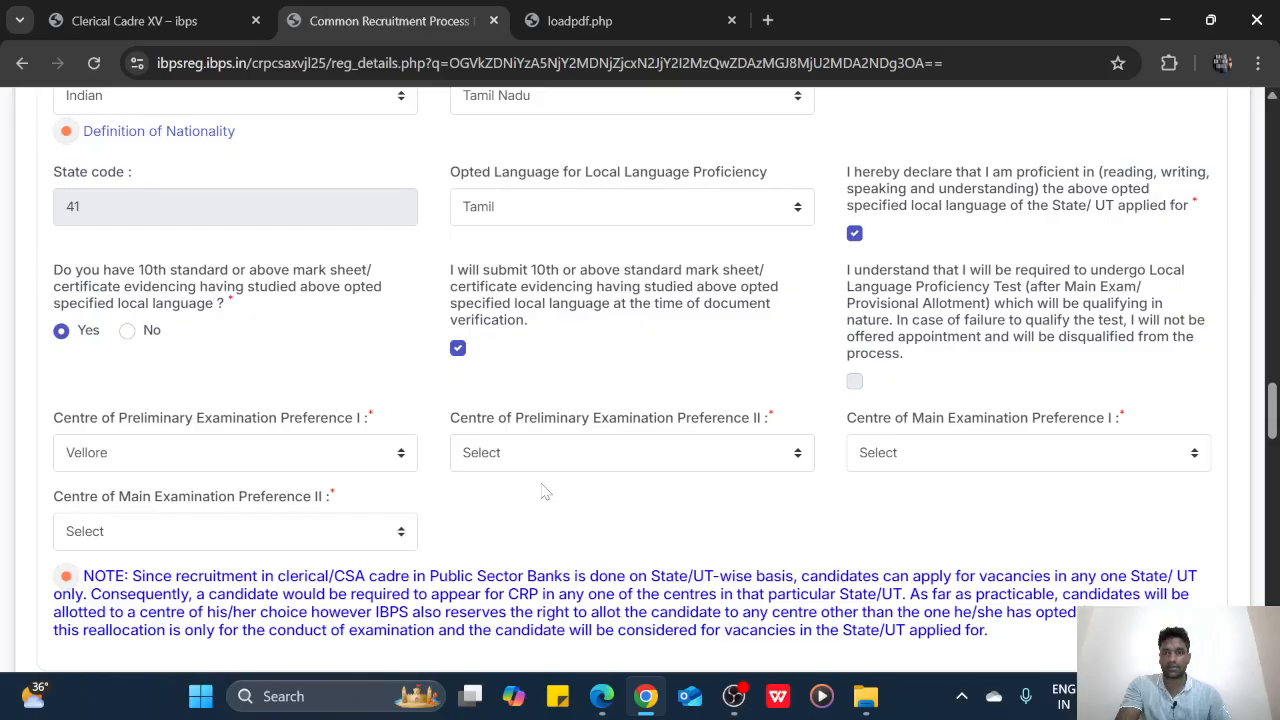
click(549, 461)
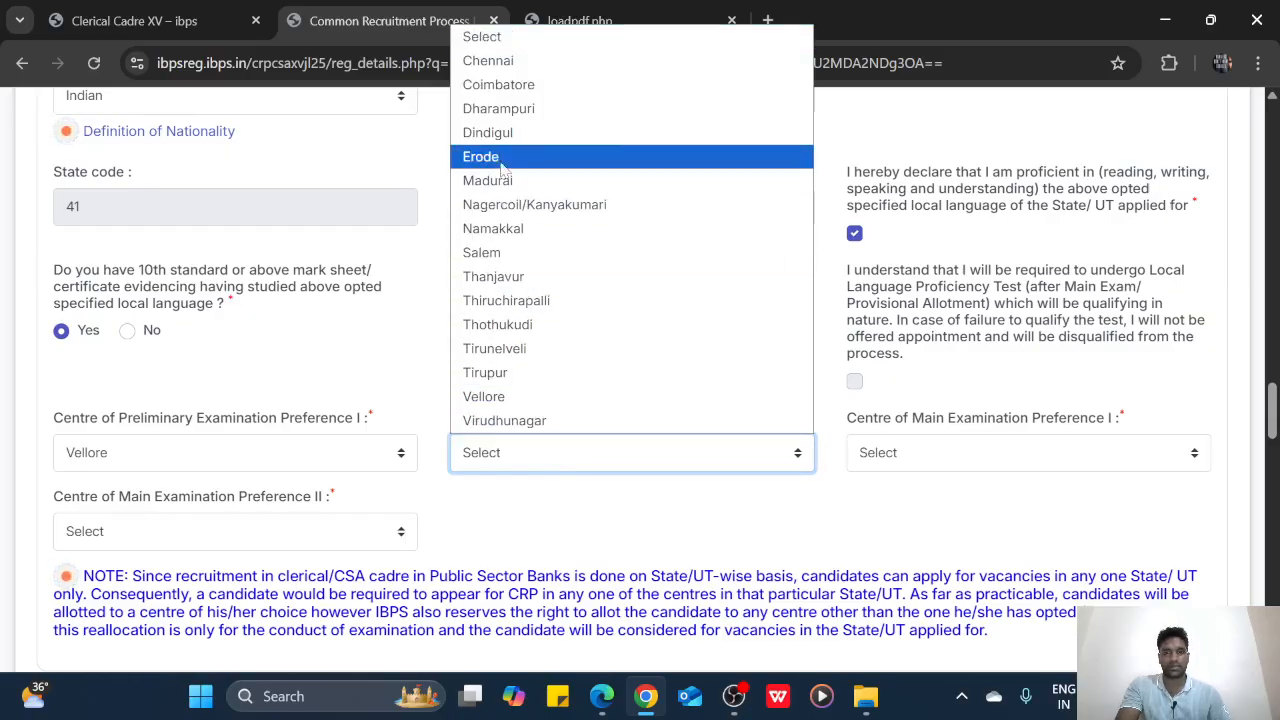
click(497, 70)
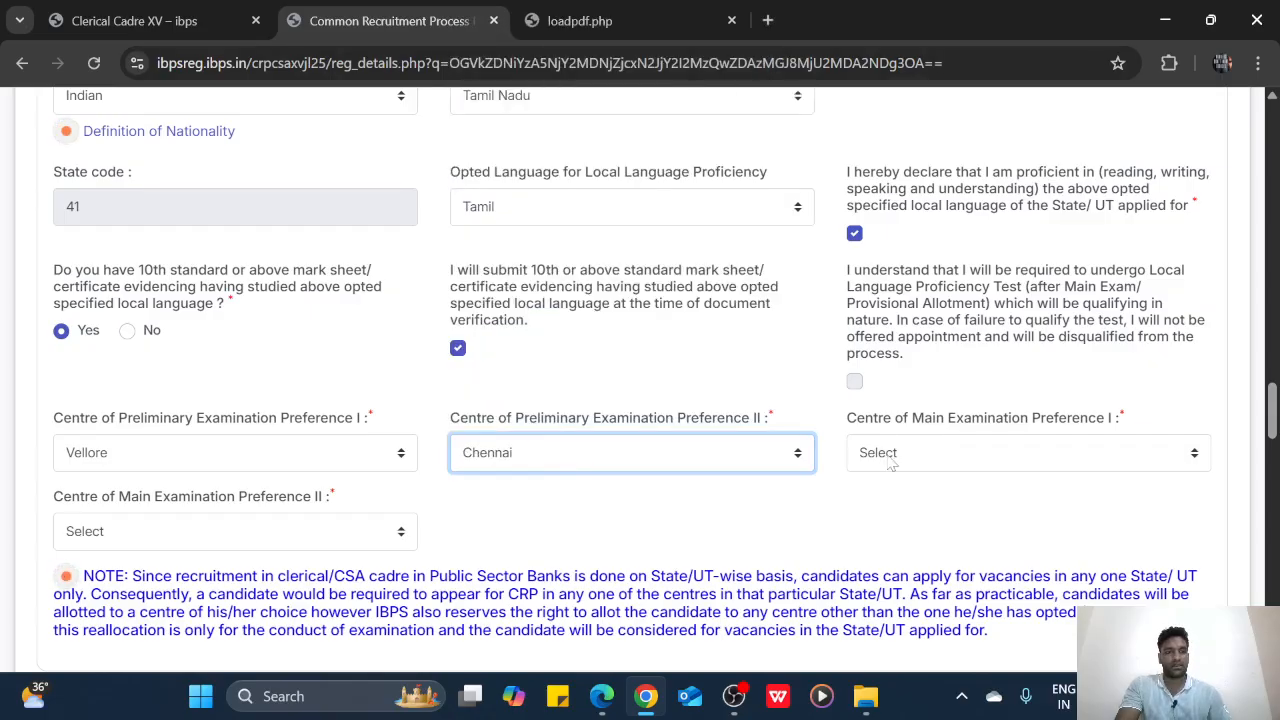
Set the main exam centres to Vellore as first and Chennai as second preference
click(960, 453)
click(885, 396)
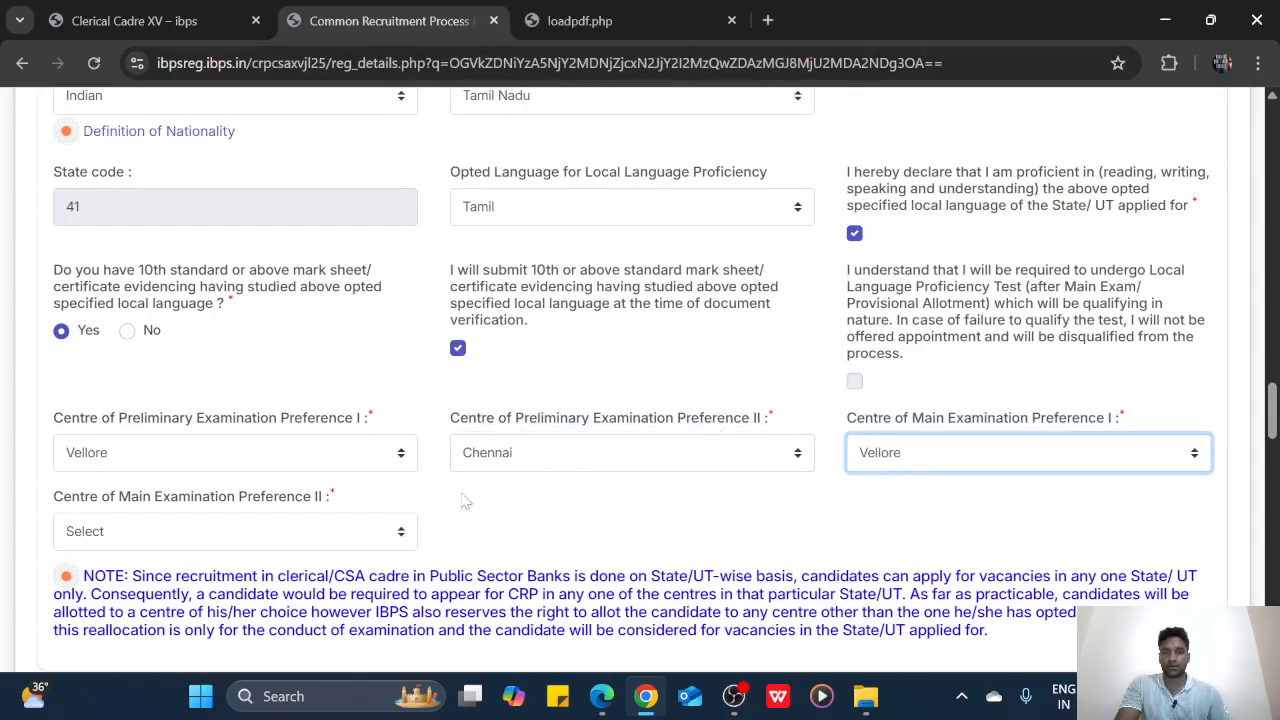
click(255, 535)
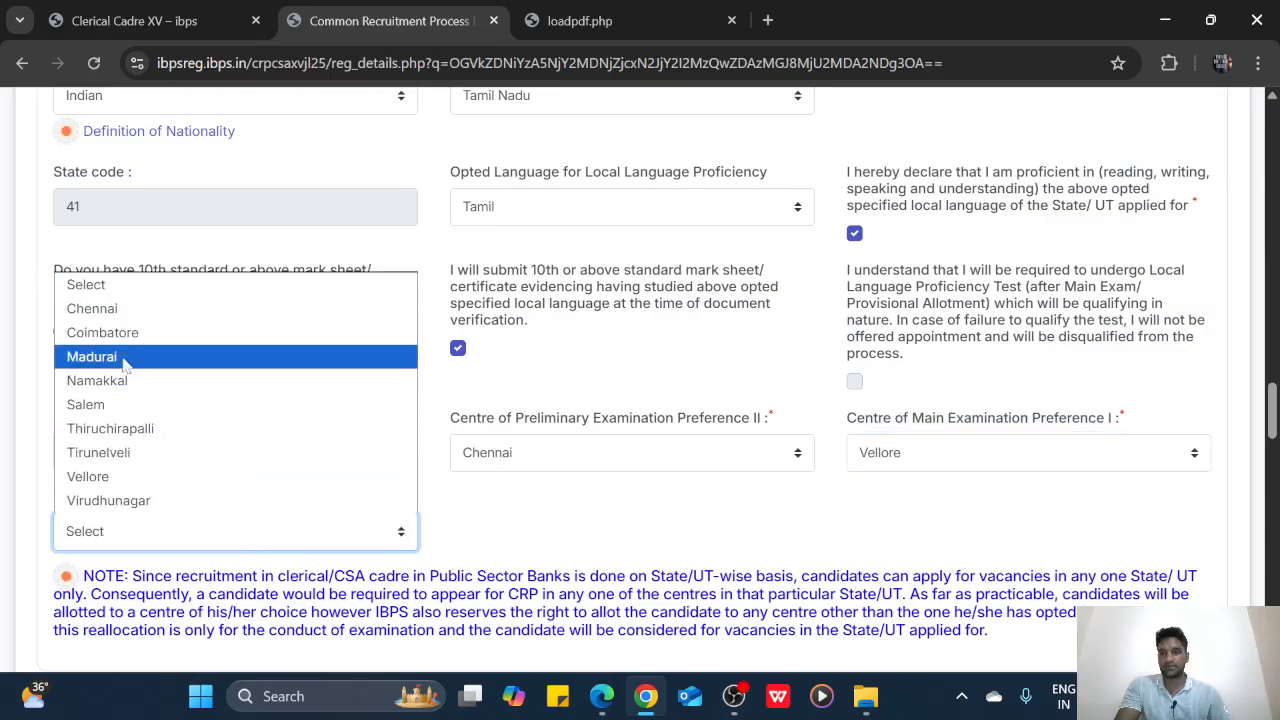
click(92, 308)
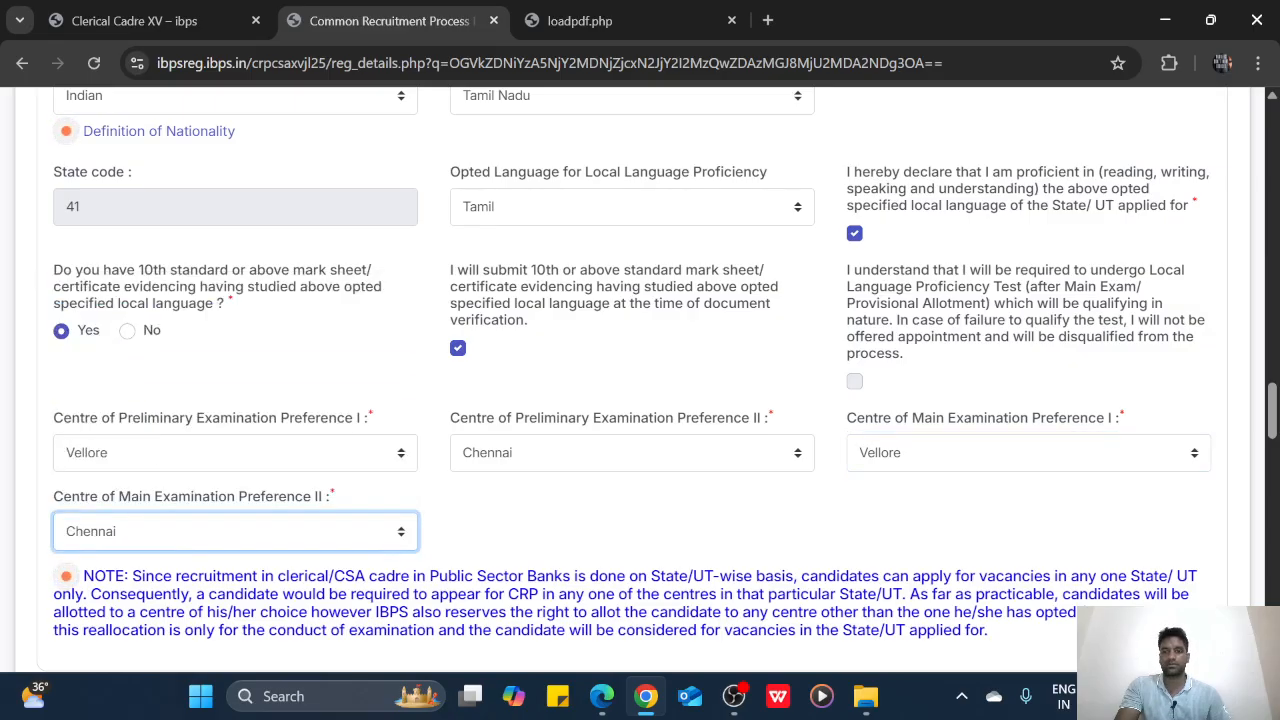
scroll(372, 598, down, 4)
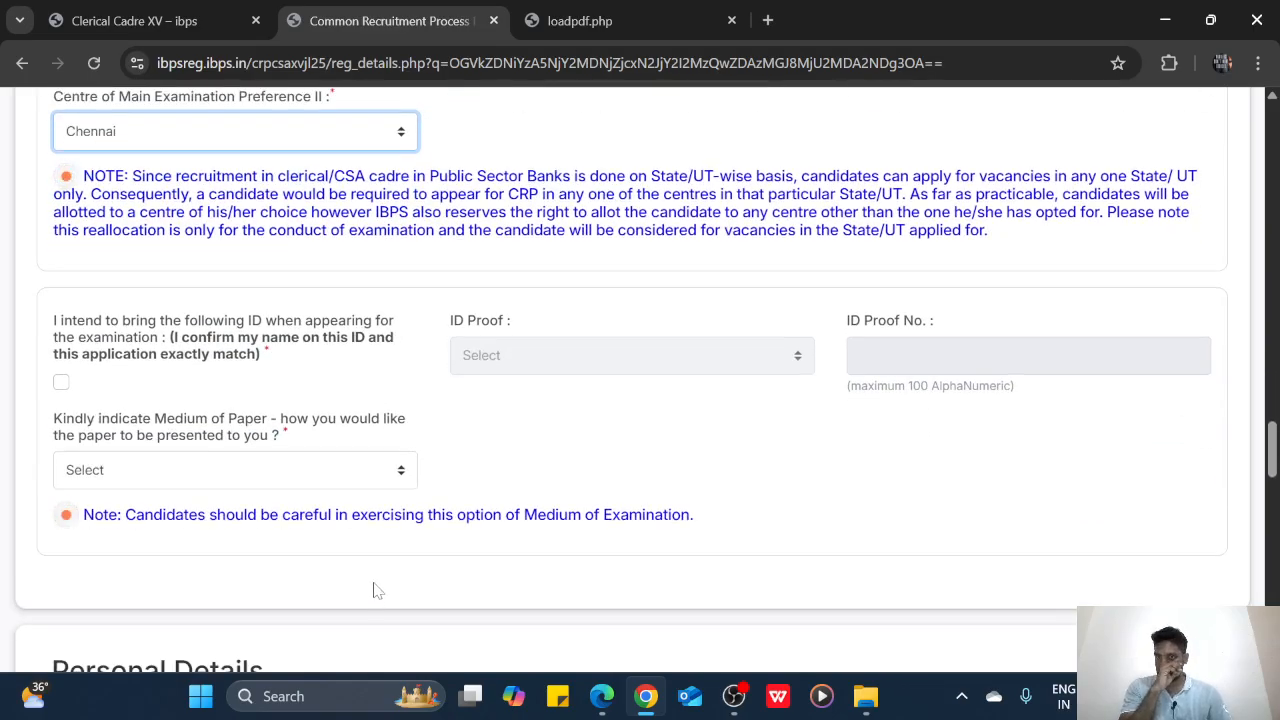
Confirm the matching exam-day ID, choose PAN Card as ID proof and enter its number
click(61, 382)
click(540, 356)
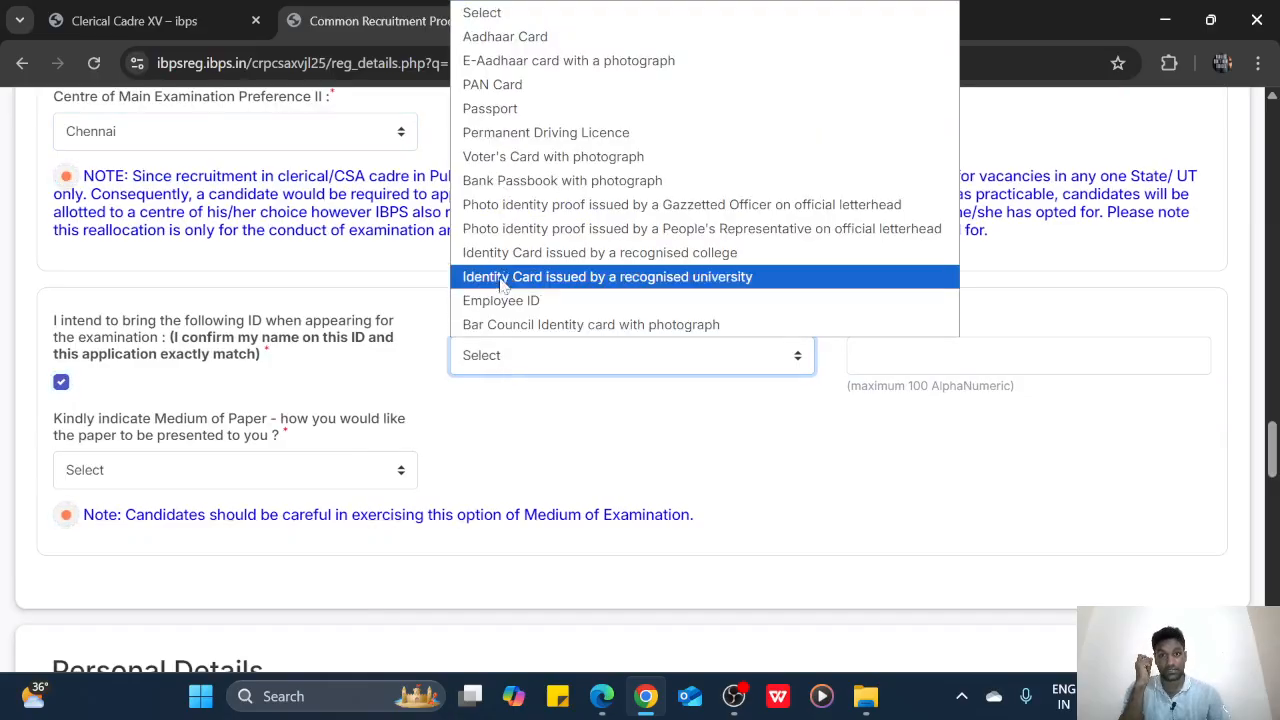
click(493, 85)
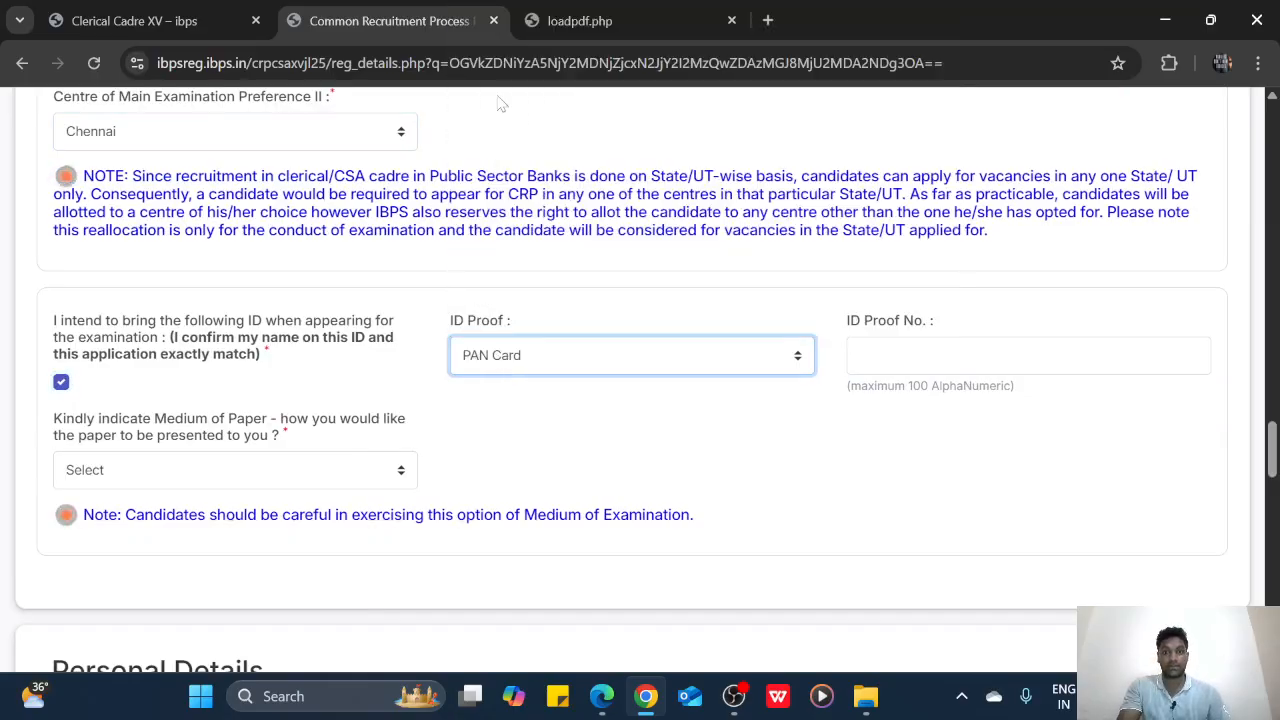
click(875, 350)
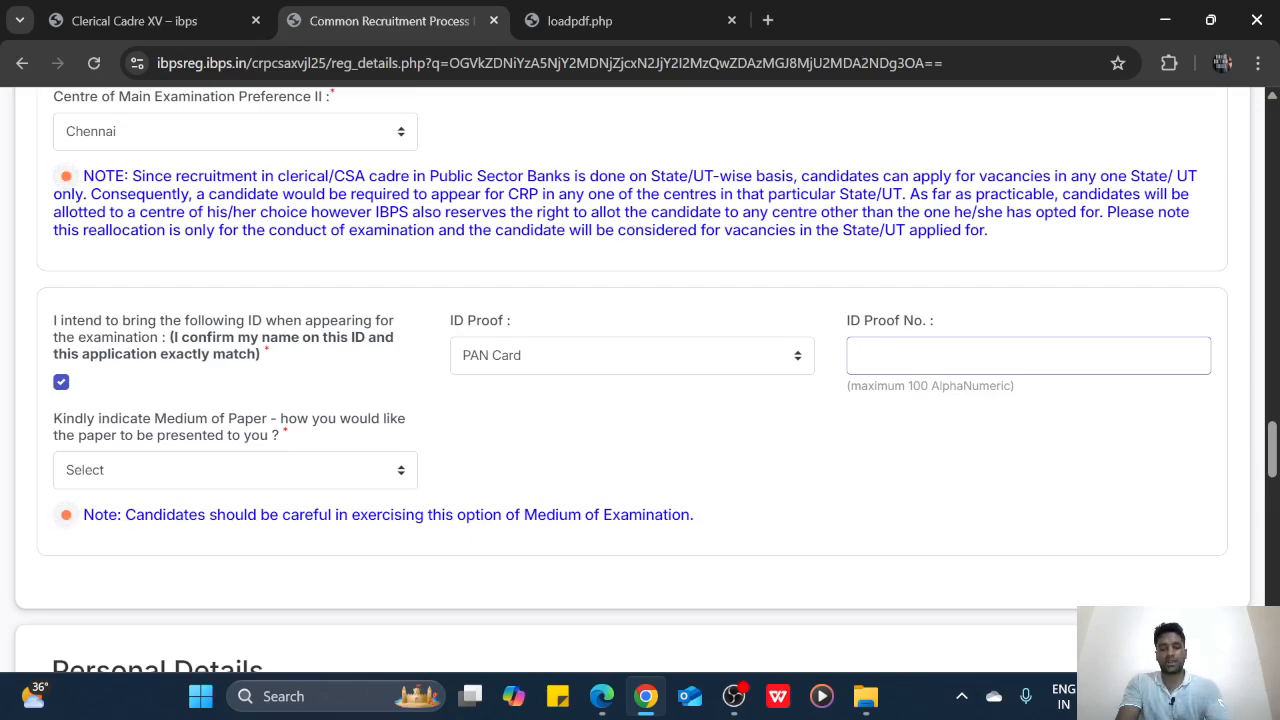
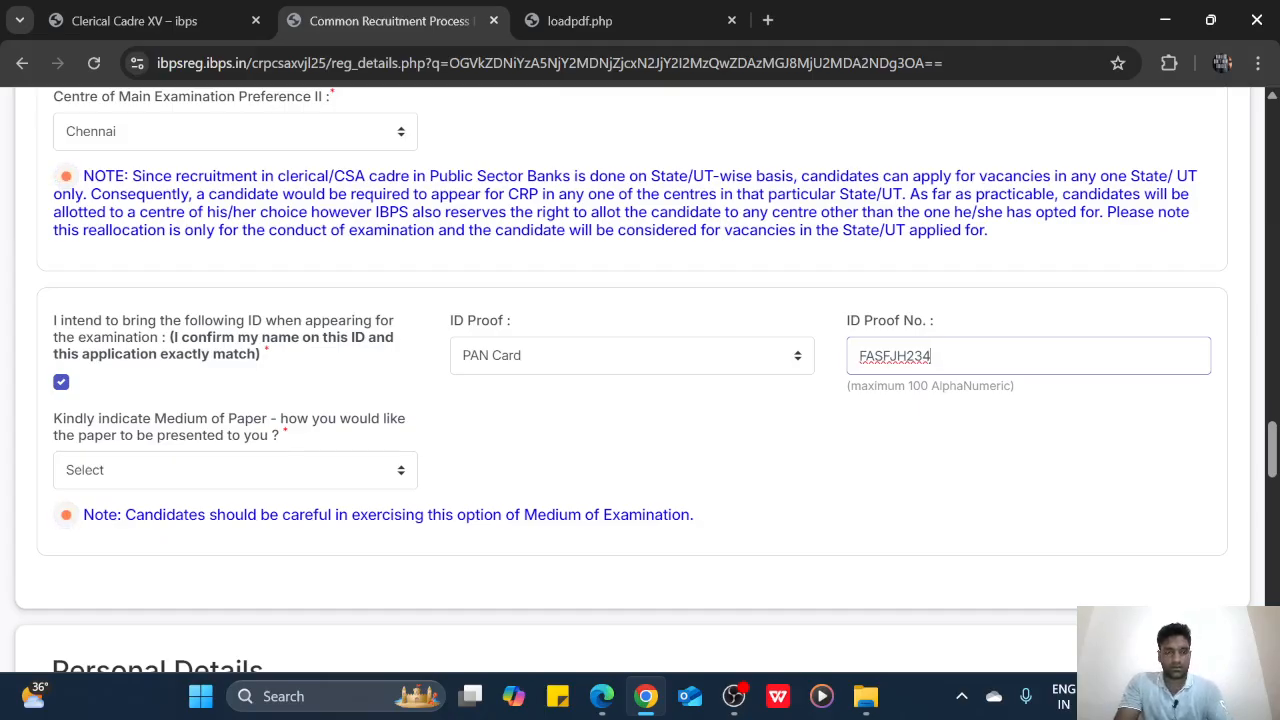
Set the medium of paper to English and Hindi
click(240, 467)
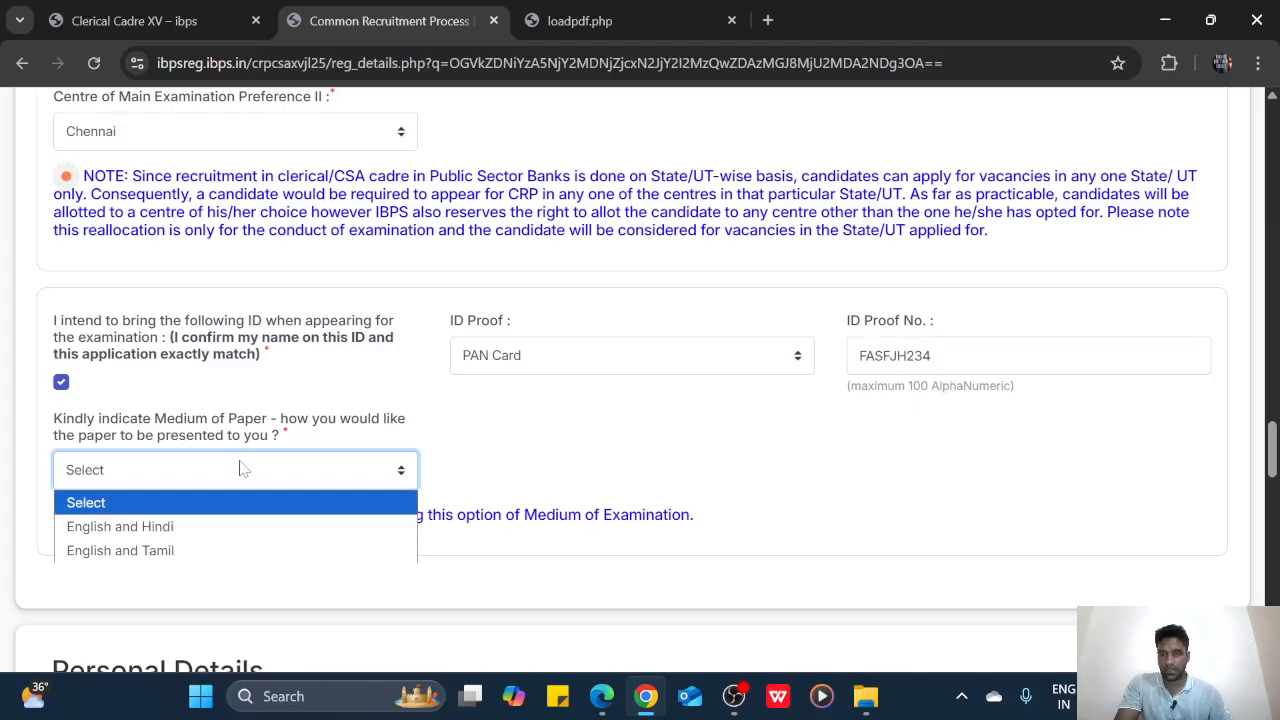
click(229, 529)
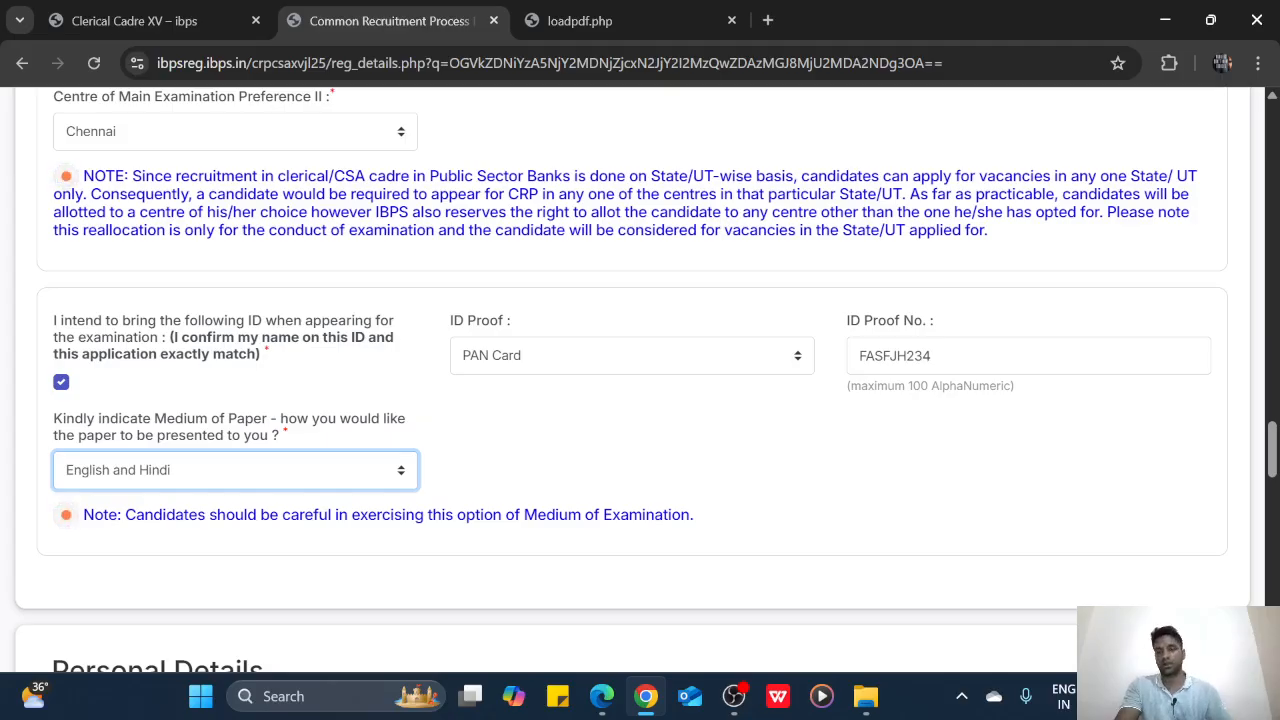
click(840, 535)
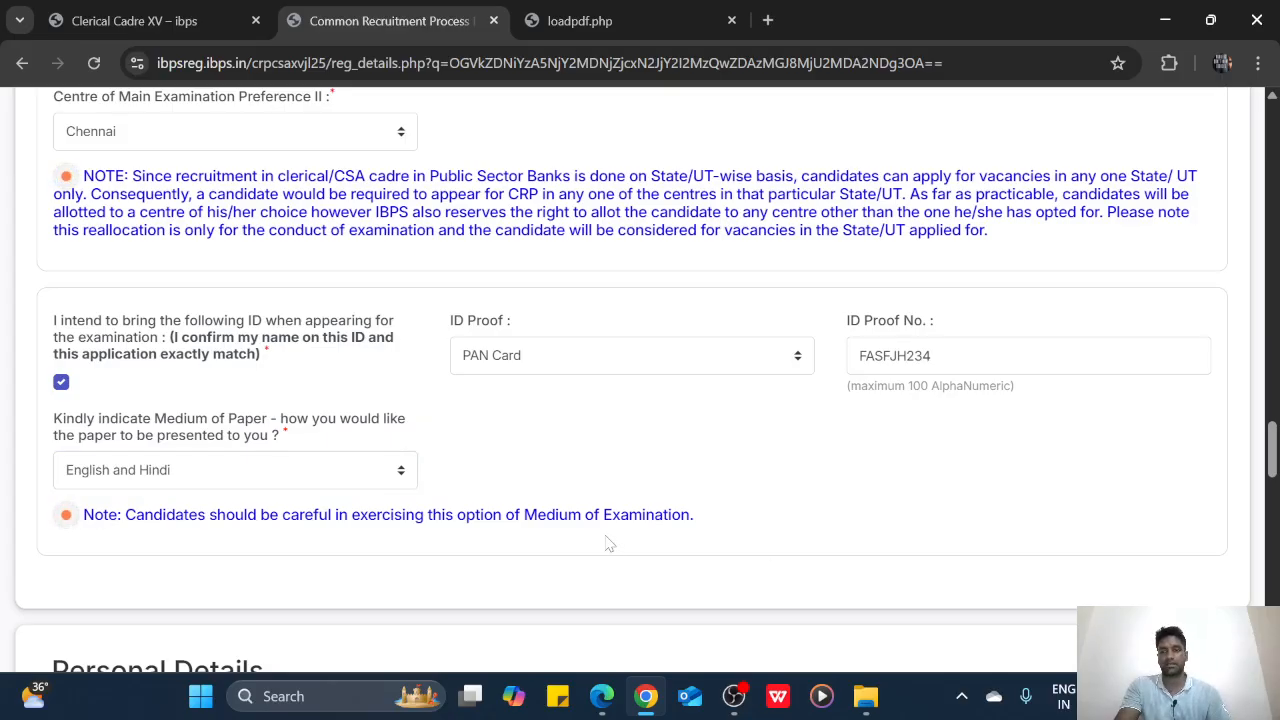
scroll(700, 543, down, 2)
scroll(607, 543, down, 1)
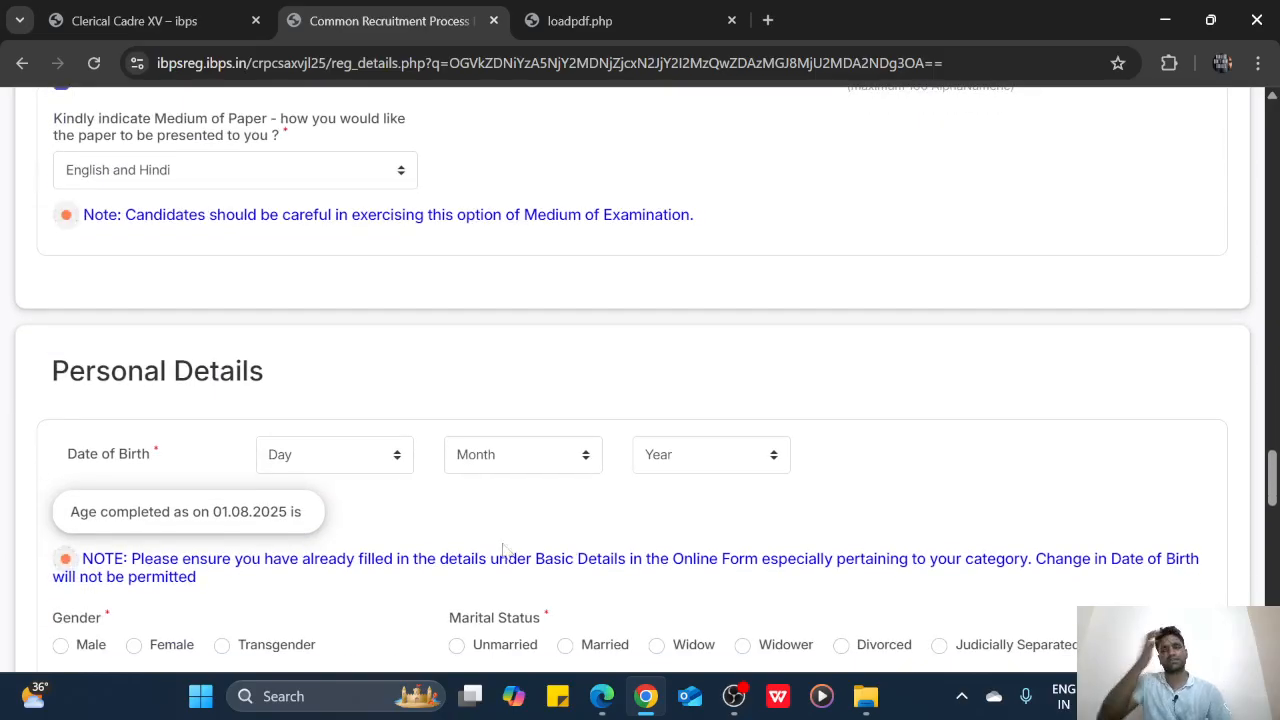
Pick date of birth 10 February 1995 and acknowledge the birth-year alert
click(297, 454)
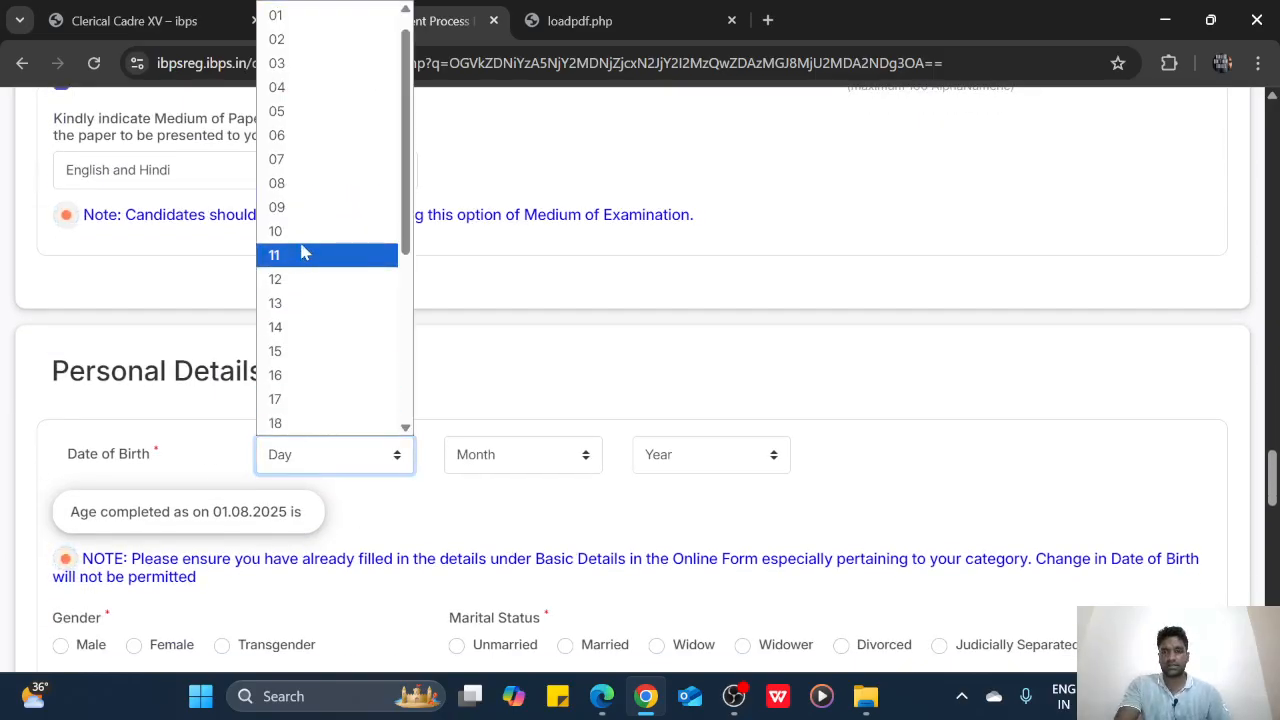
click(305, 245)
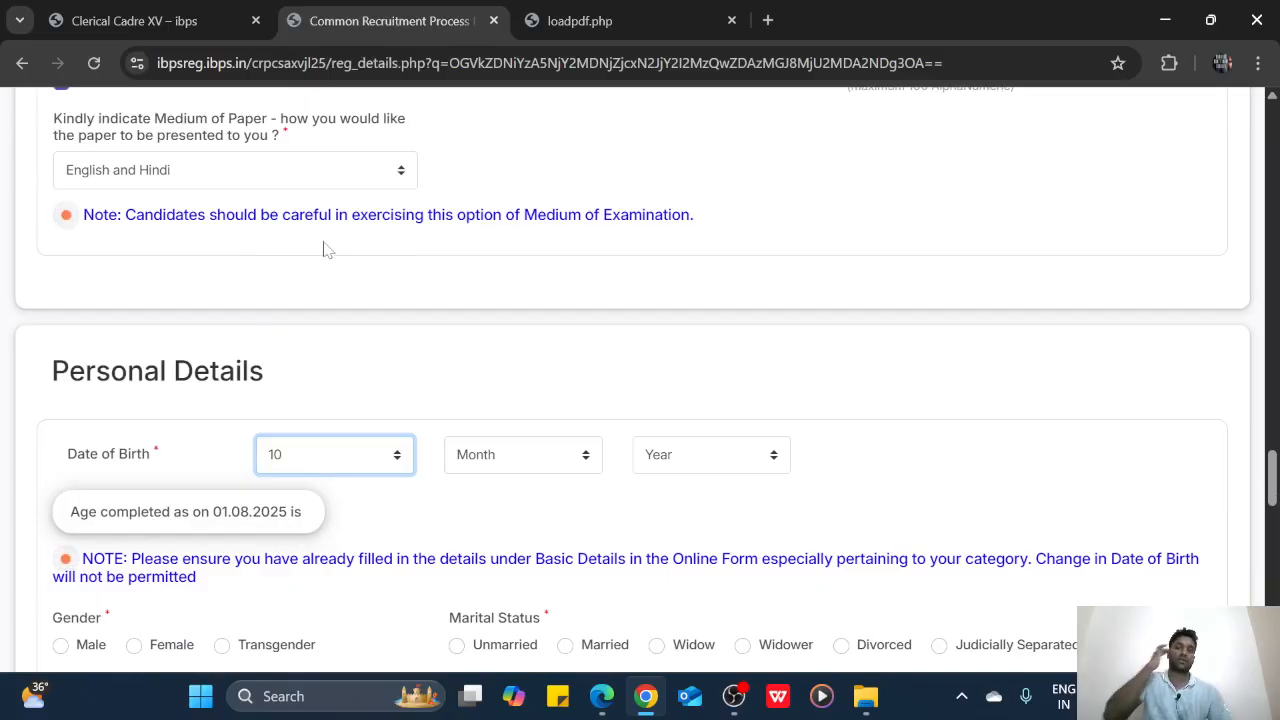
click(506, 456)
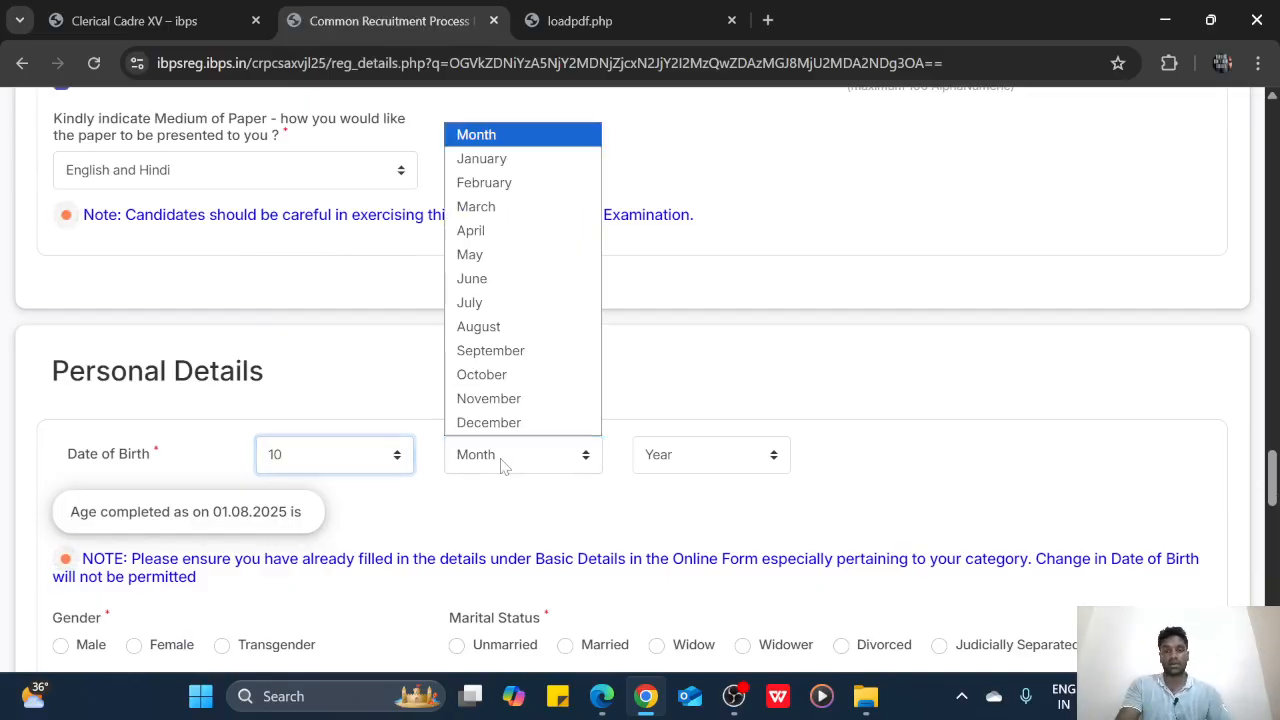
click(489, 183)
click(666, 460)
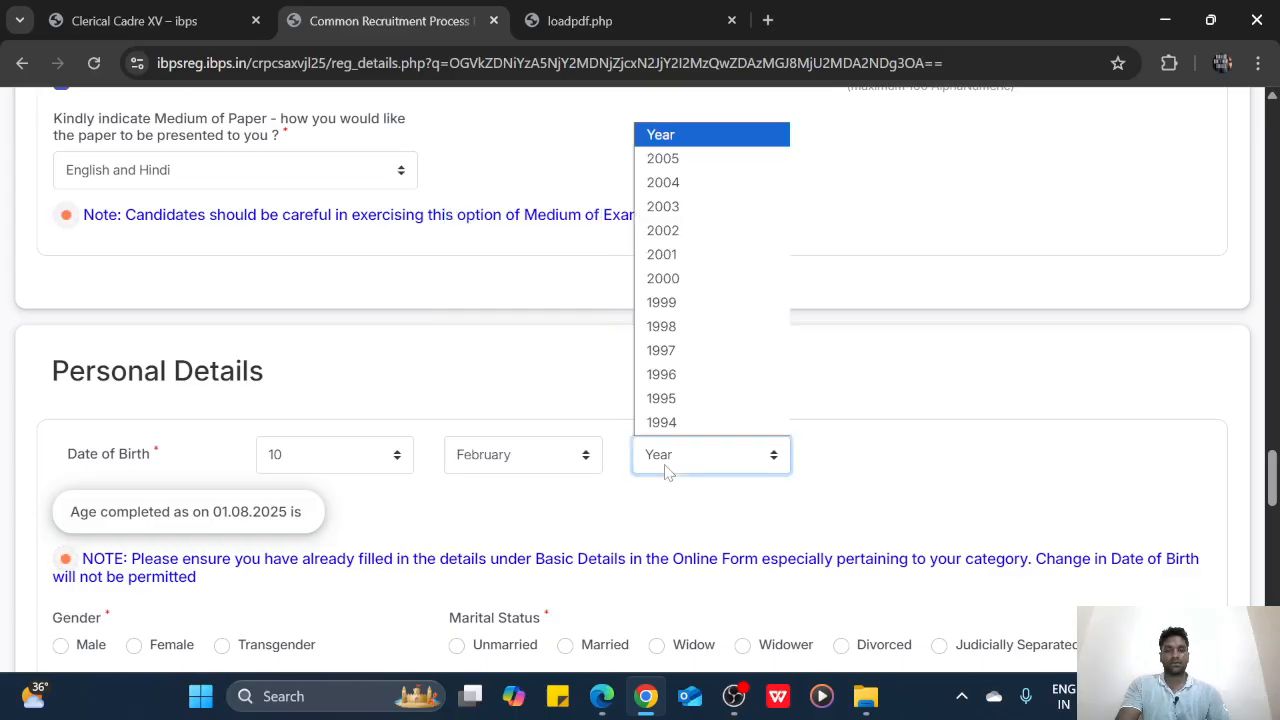
click(662, 399)
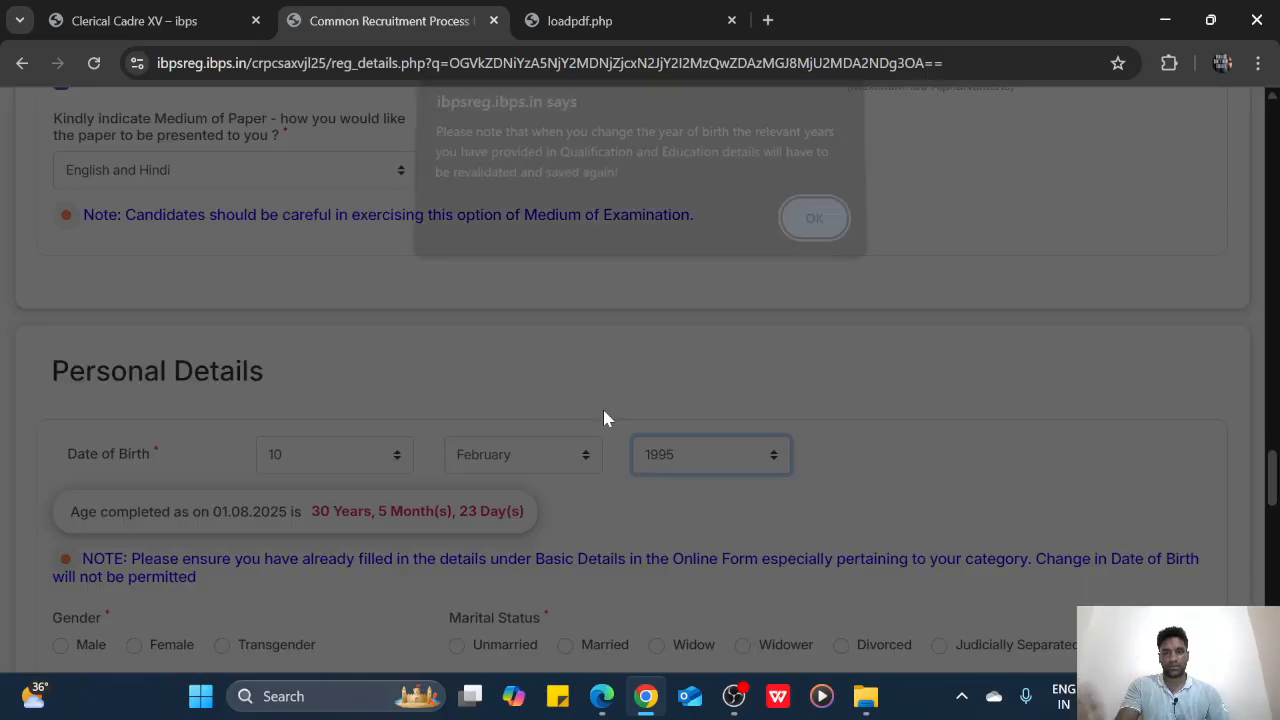
click(808, 226)
scroll(702, 322, down, 2)
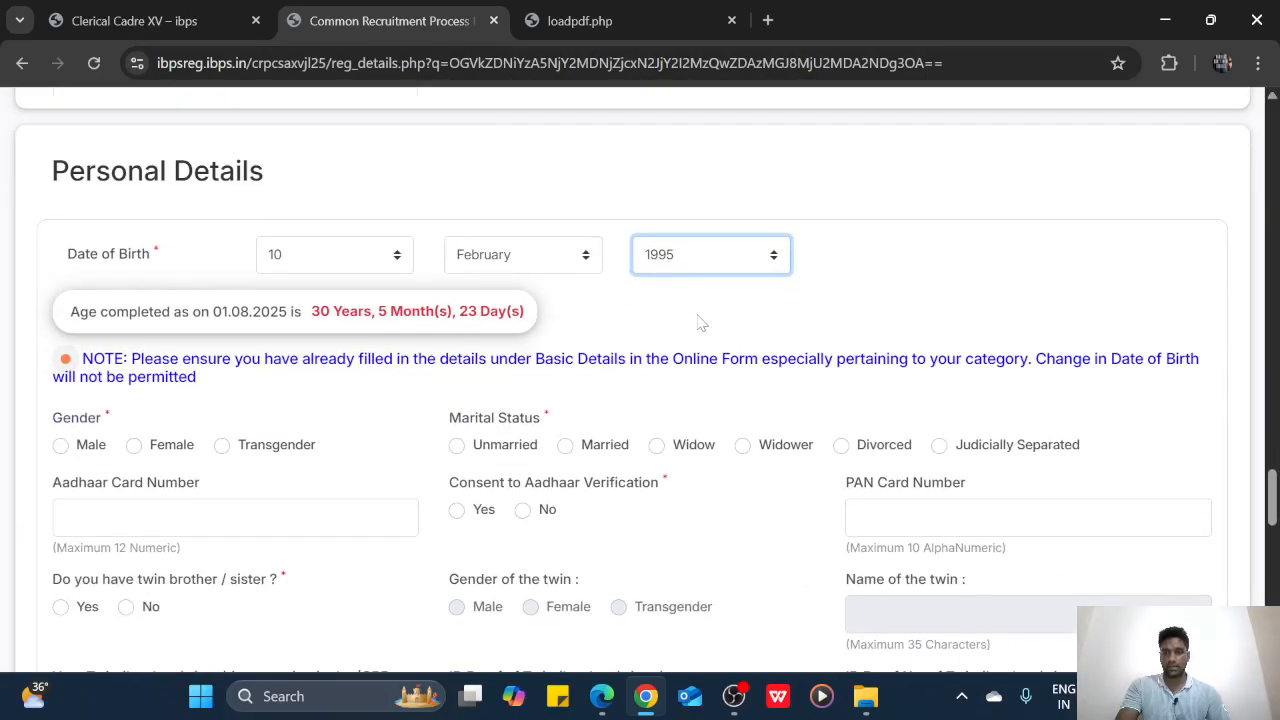
scroll(700, 322, down, 1)
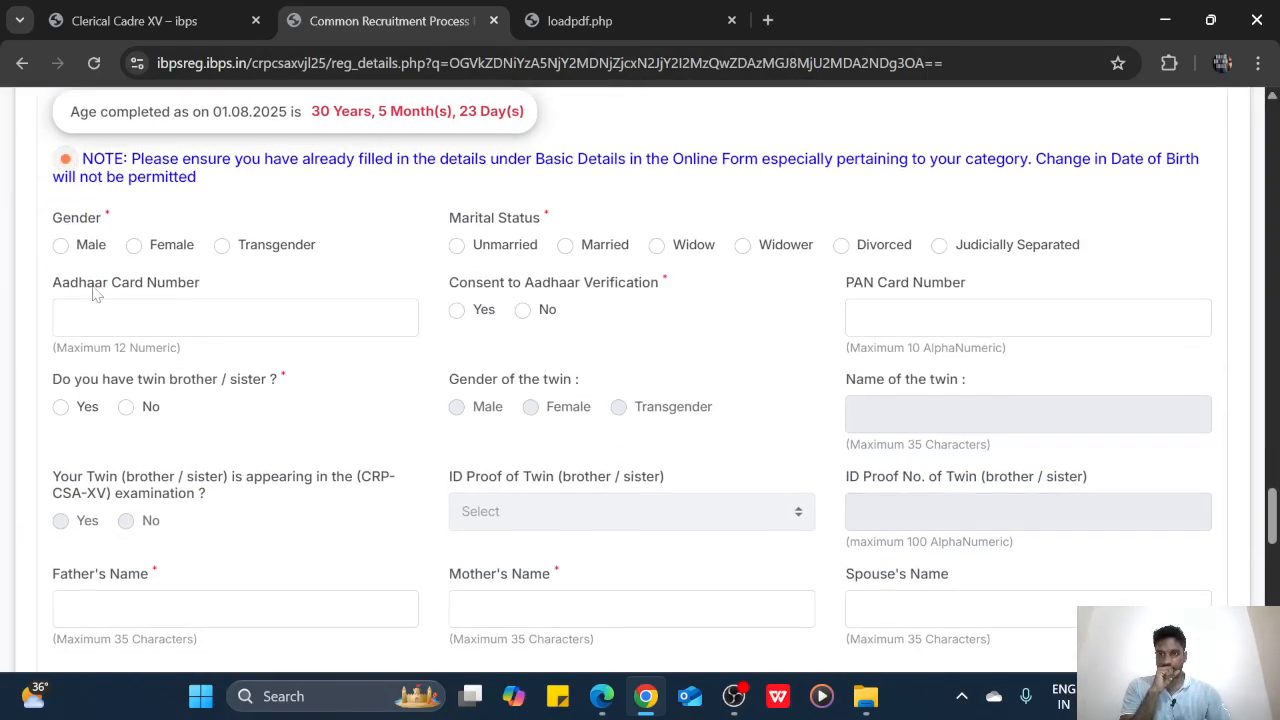
Set gender Male and status Unmarried, enter the Aadhaar number and consent to its verification
click(60, 246)
click(456, 245)
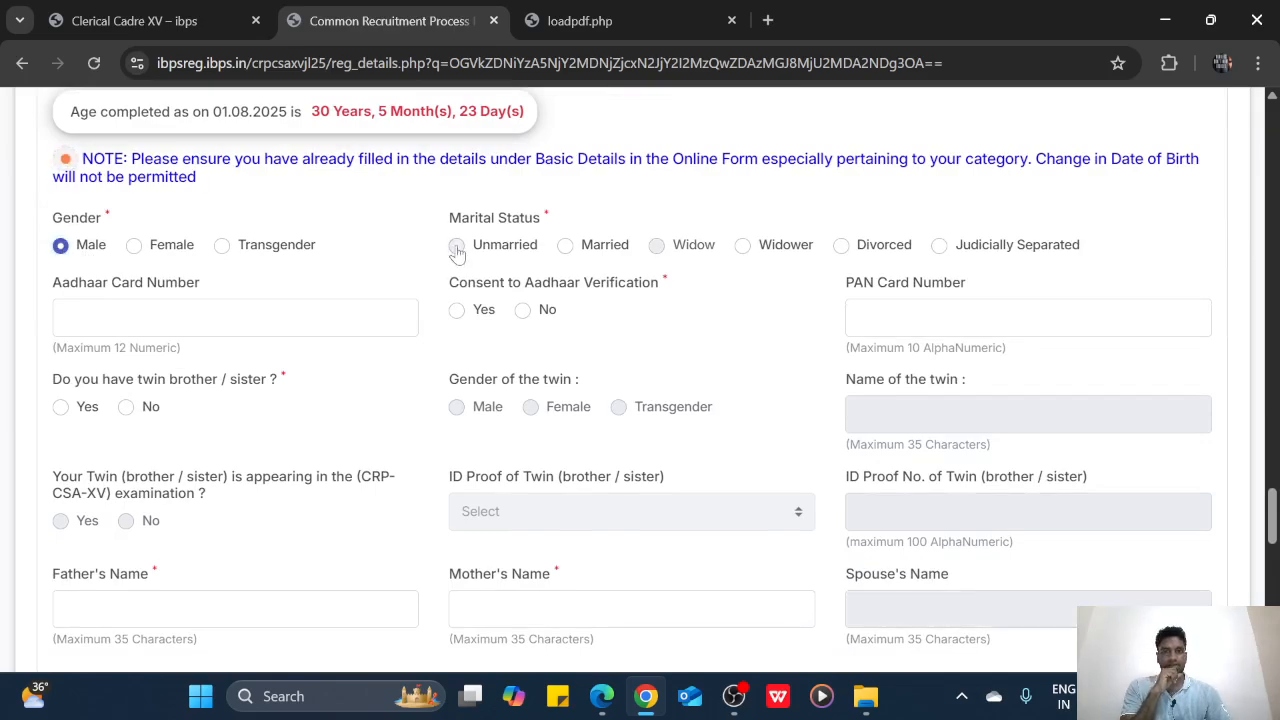
click(235, 318)
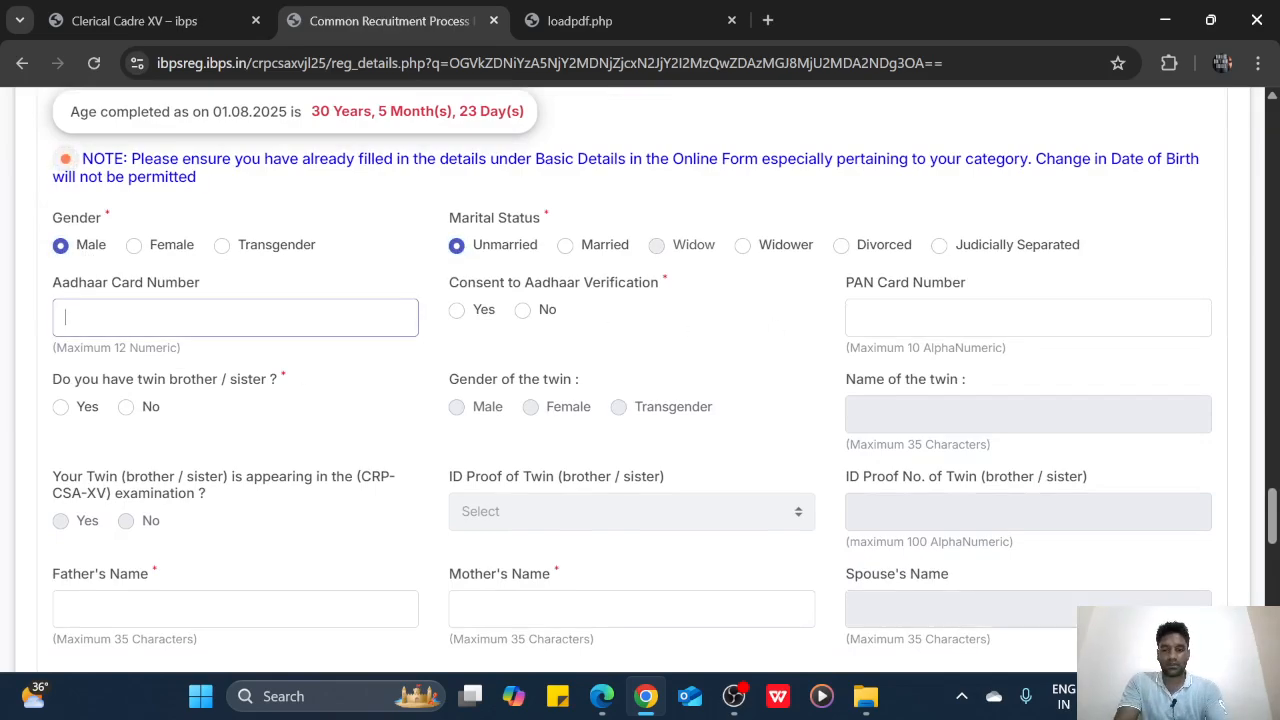
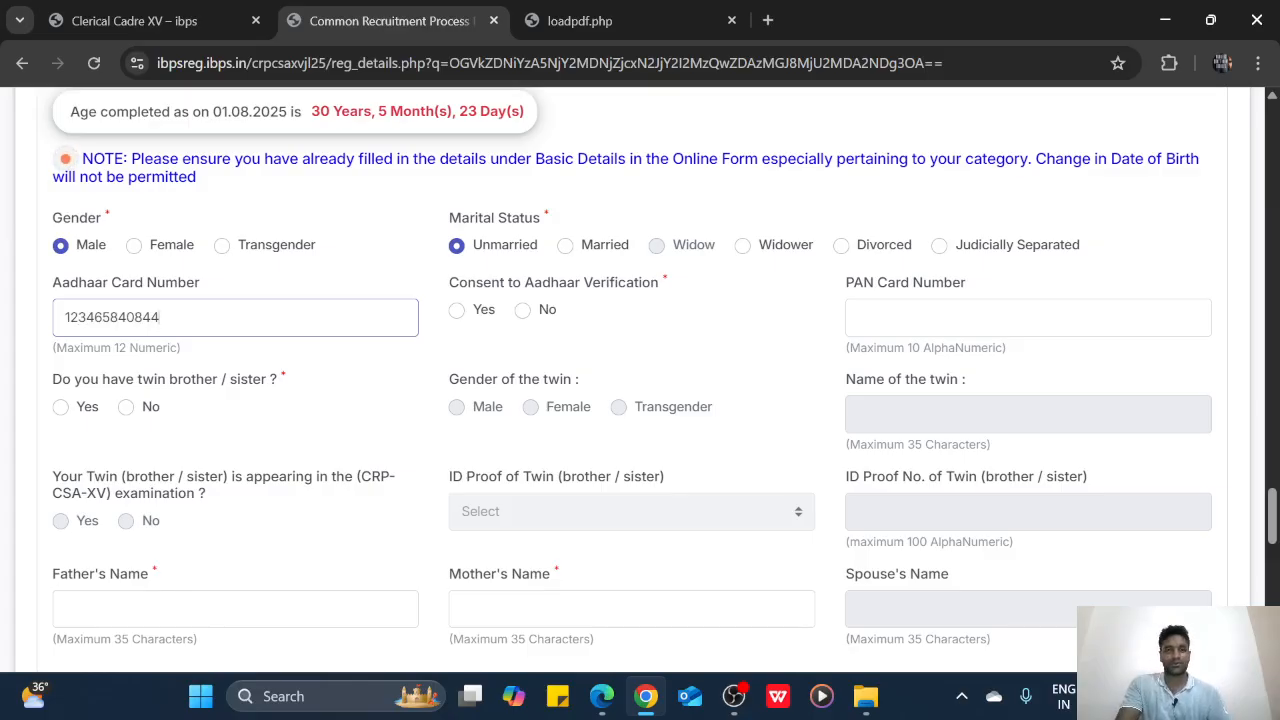
click(457, 311)
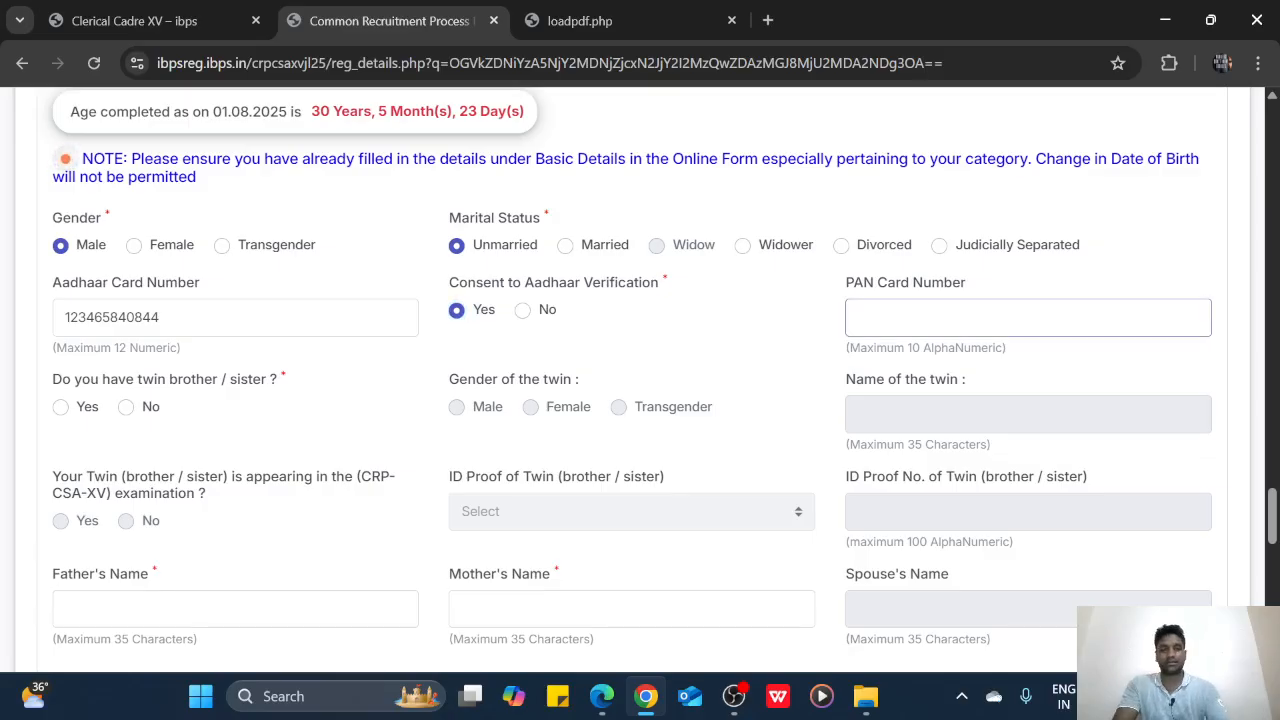
Check the ID proof number and type the matching PAN card number
scroll(640, 380, up, 10)
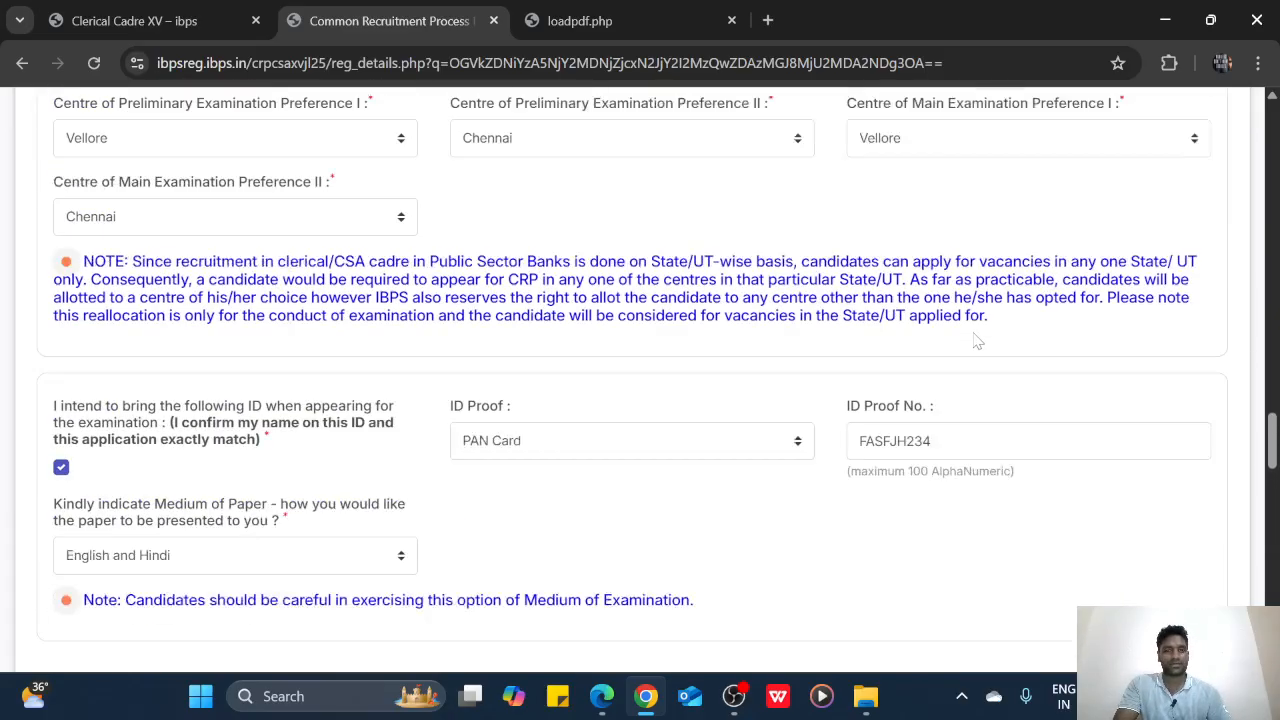
double_click(903, 459)
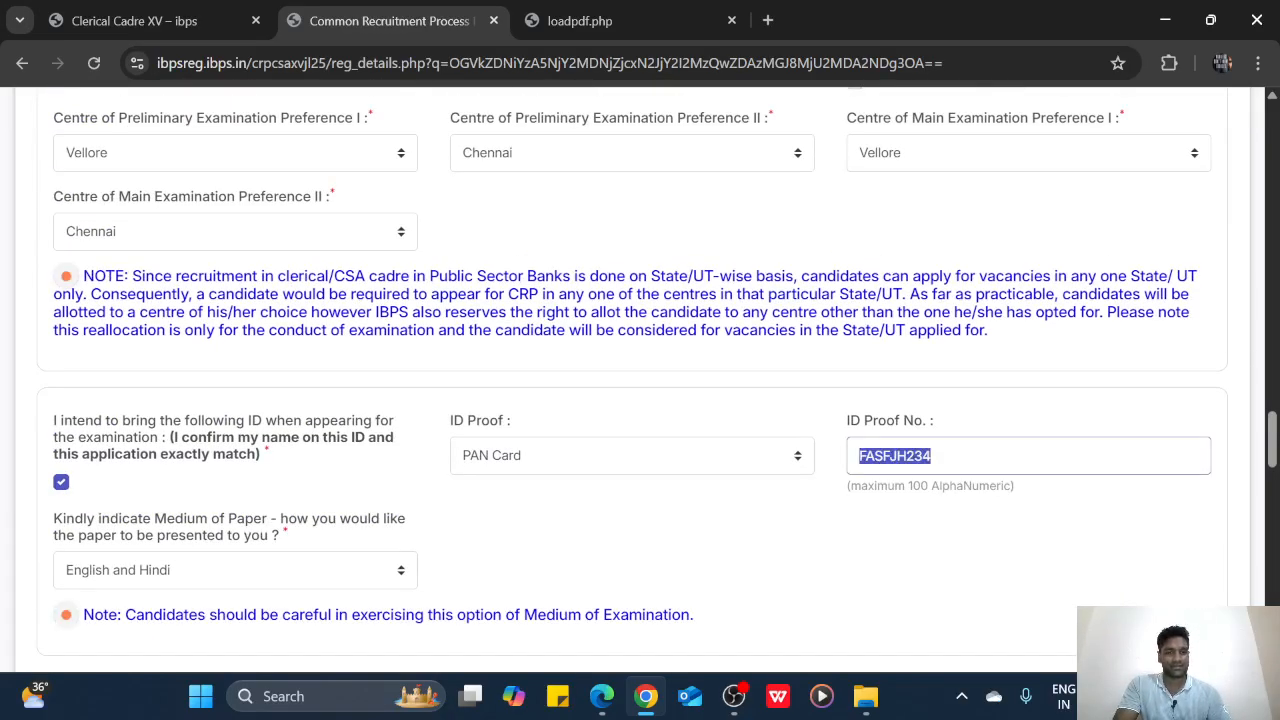
scroll(903, 467, down, 4)
scroll(903, 467, down, 2)
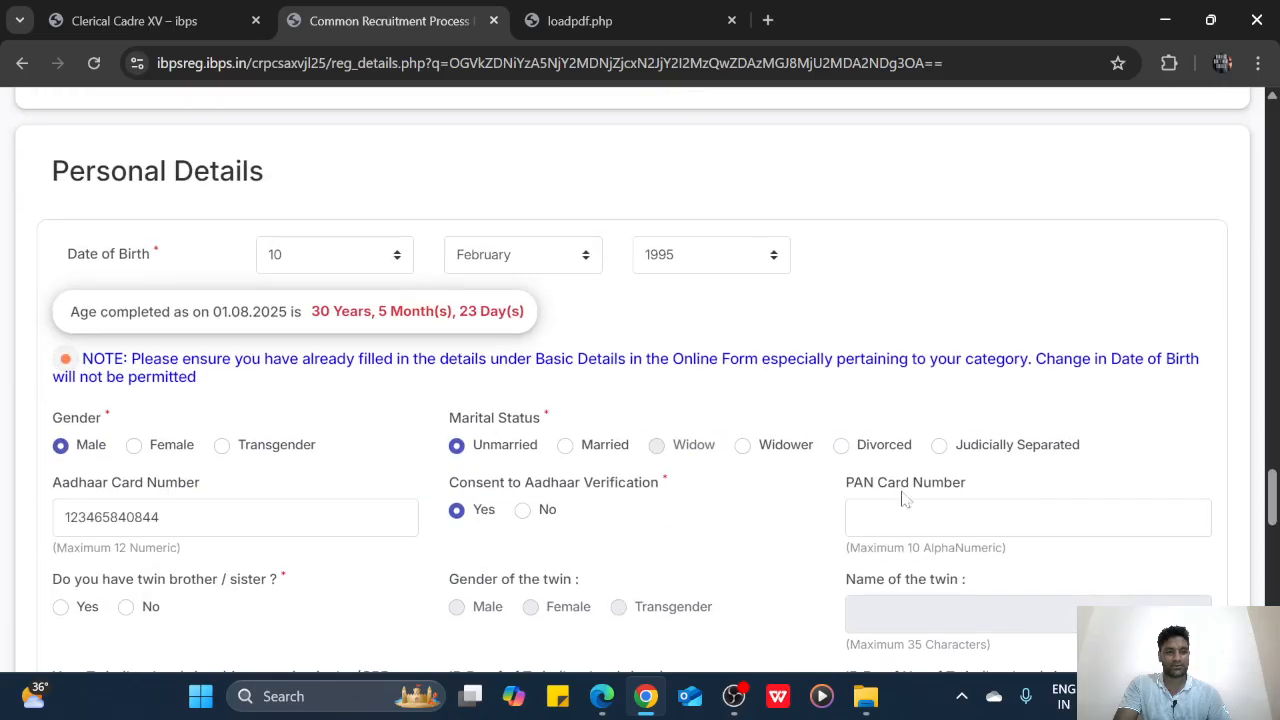
click(903, 515)
scroll(896, 526, up, 3)
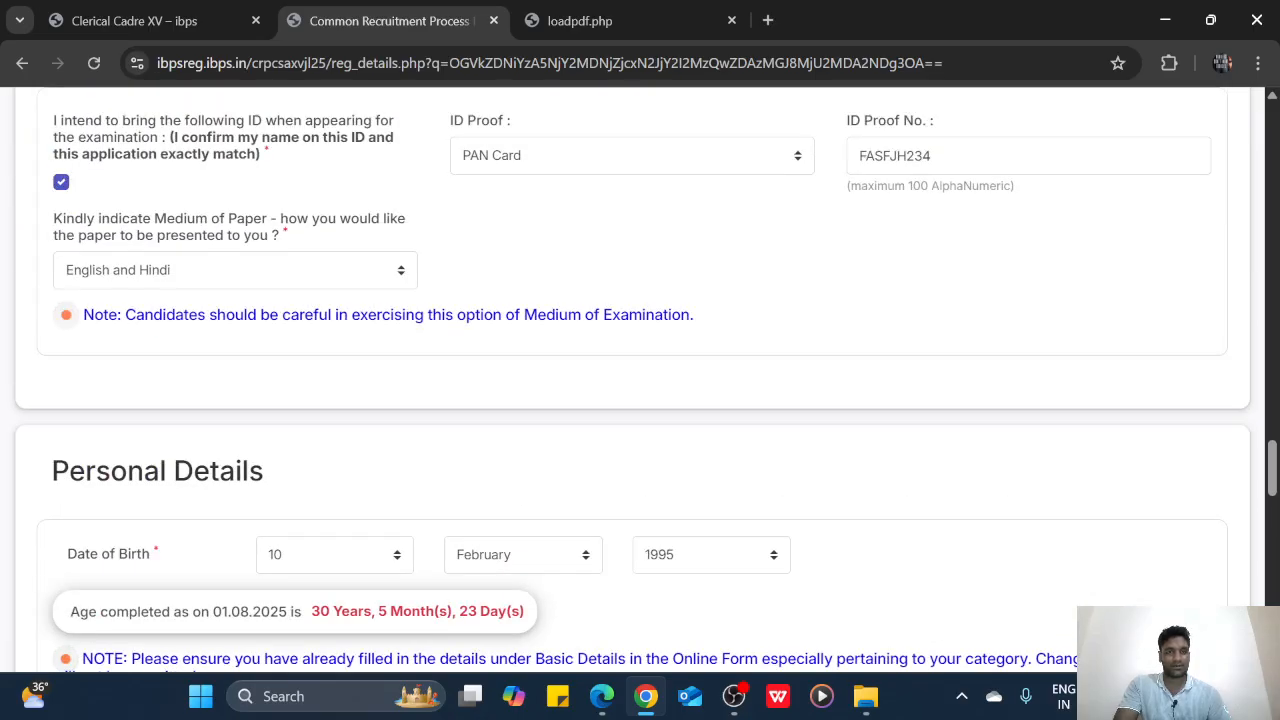
scroll(896, 526, down, 2)
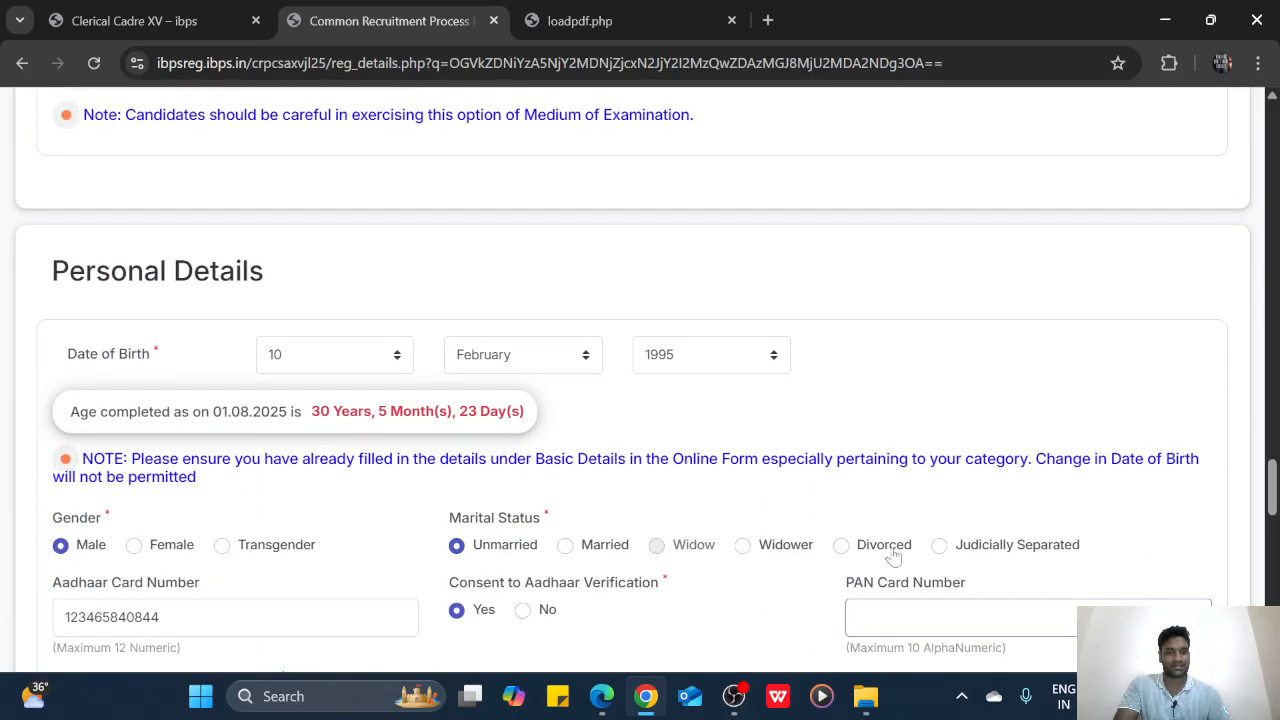
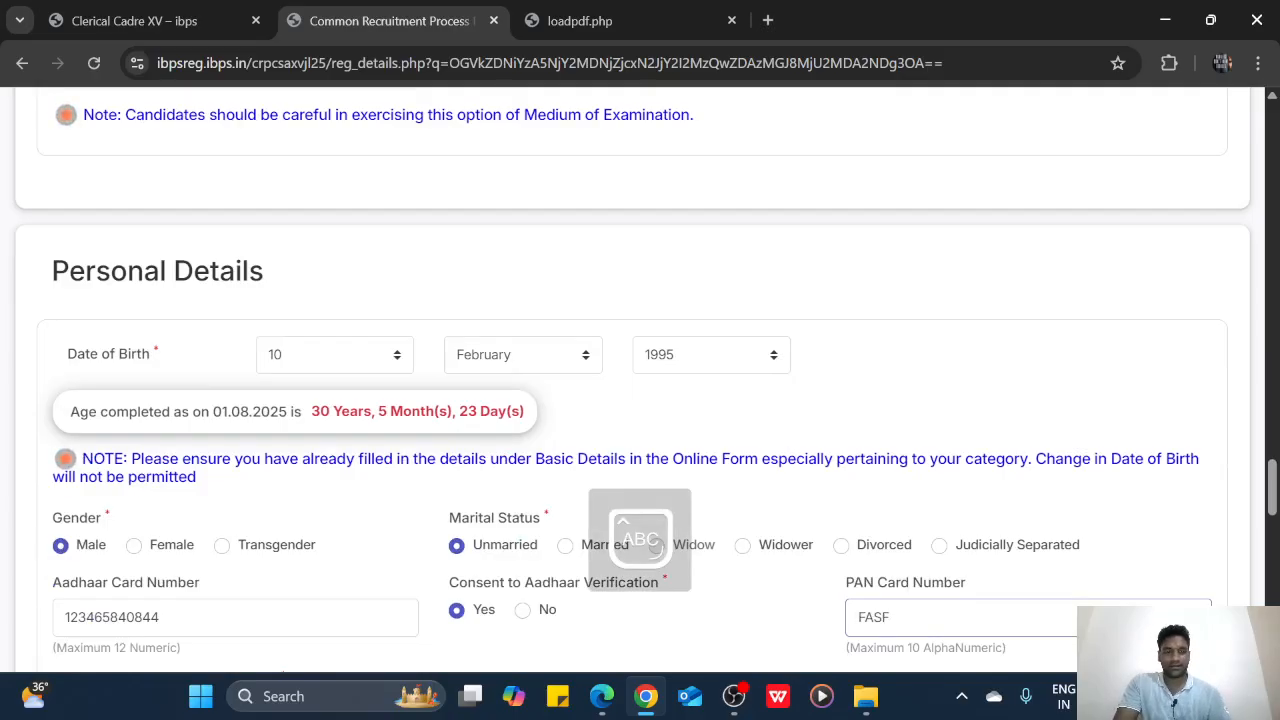
scroll(869, 640, up, 3)
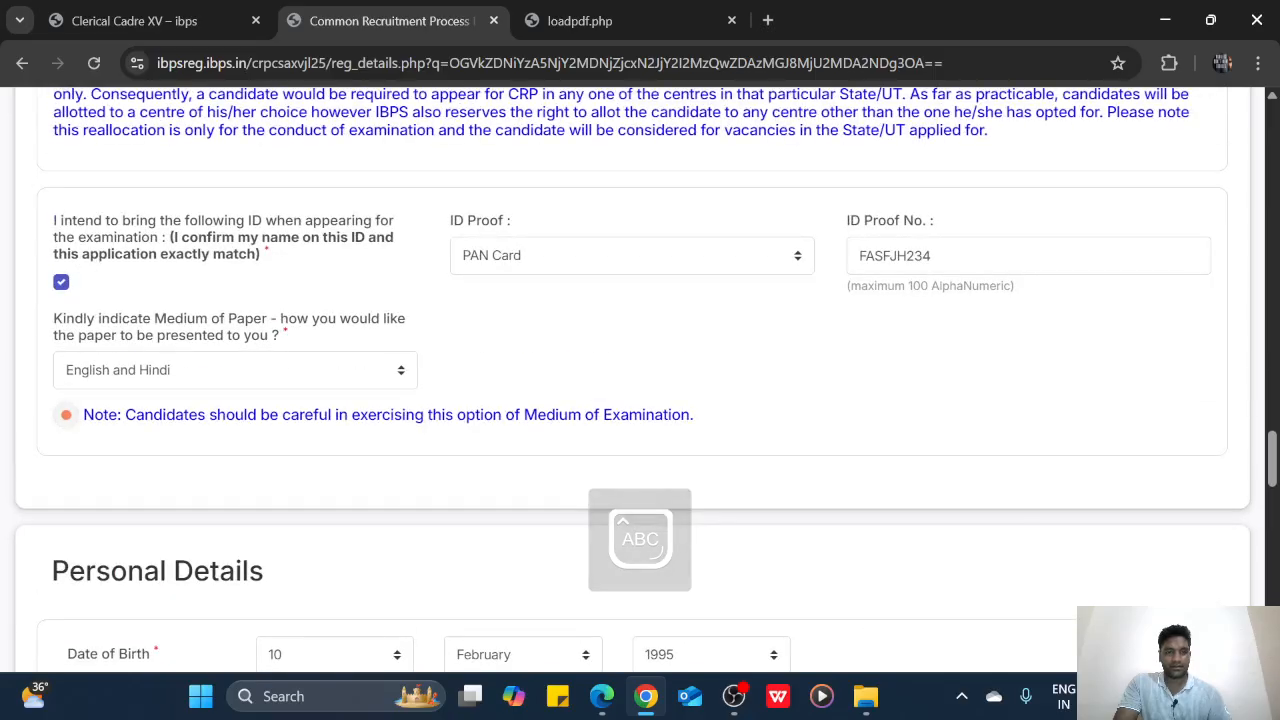
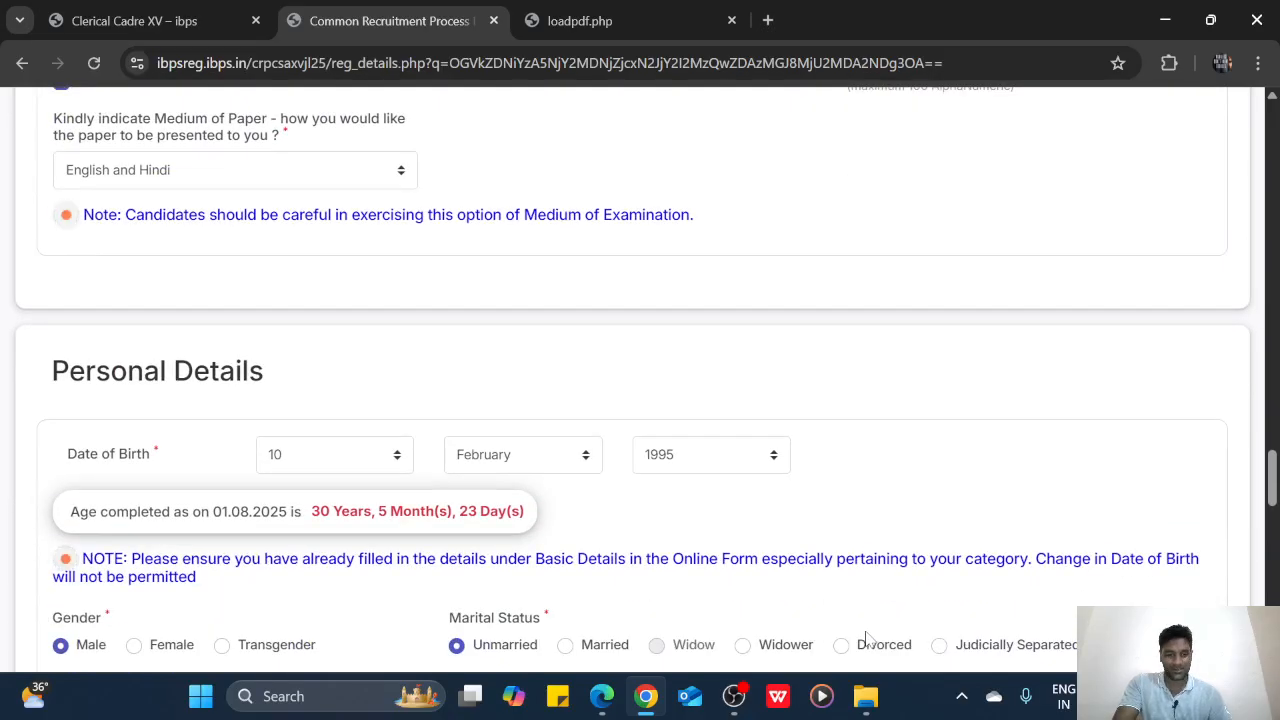
scroll(869, 640, up, 2)
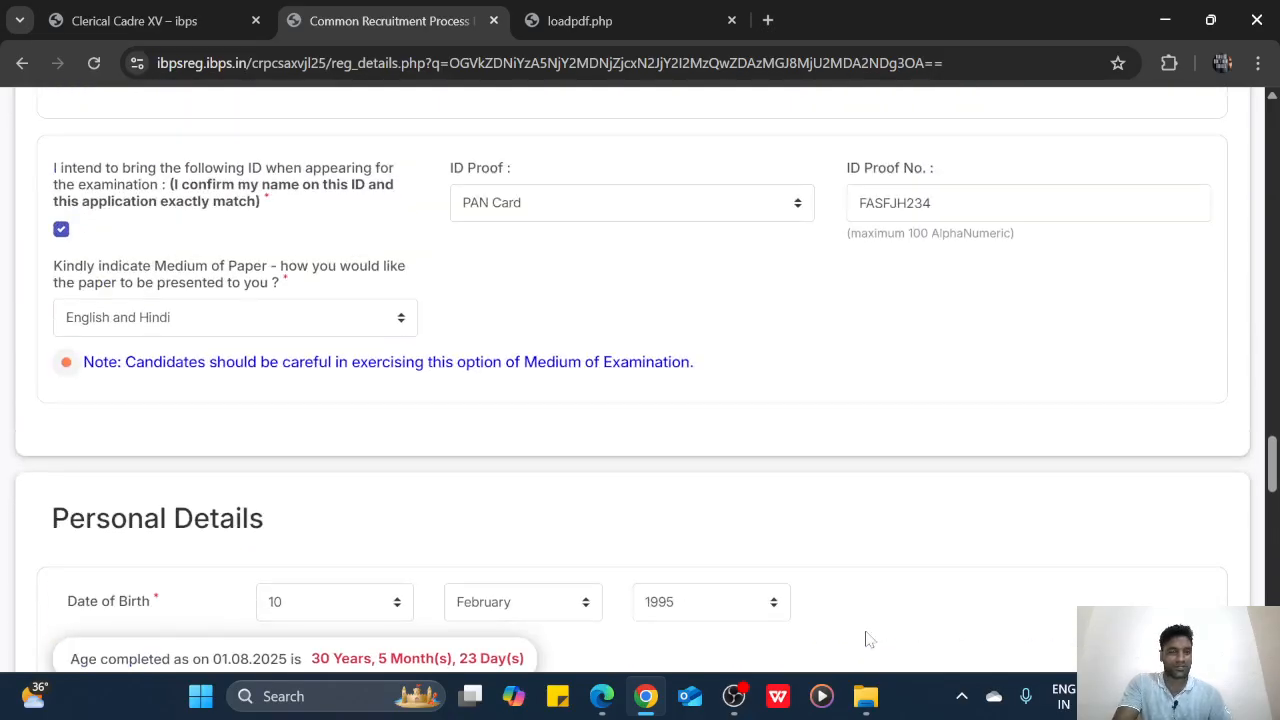
scroll(869, 640, down, 3)
text(2)
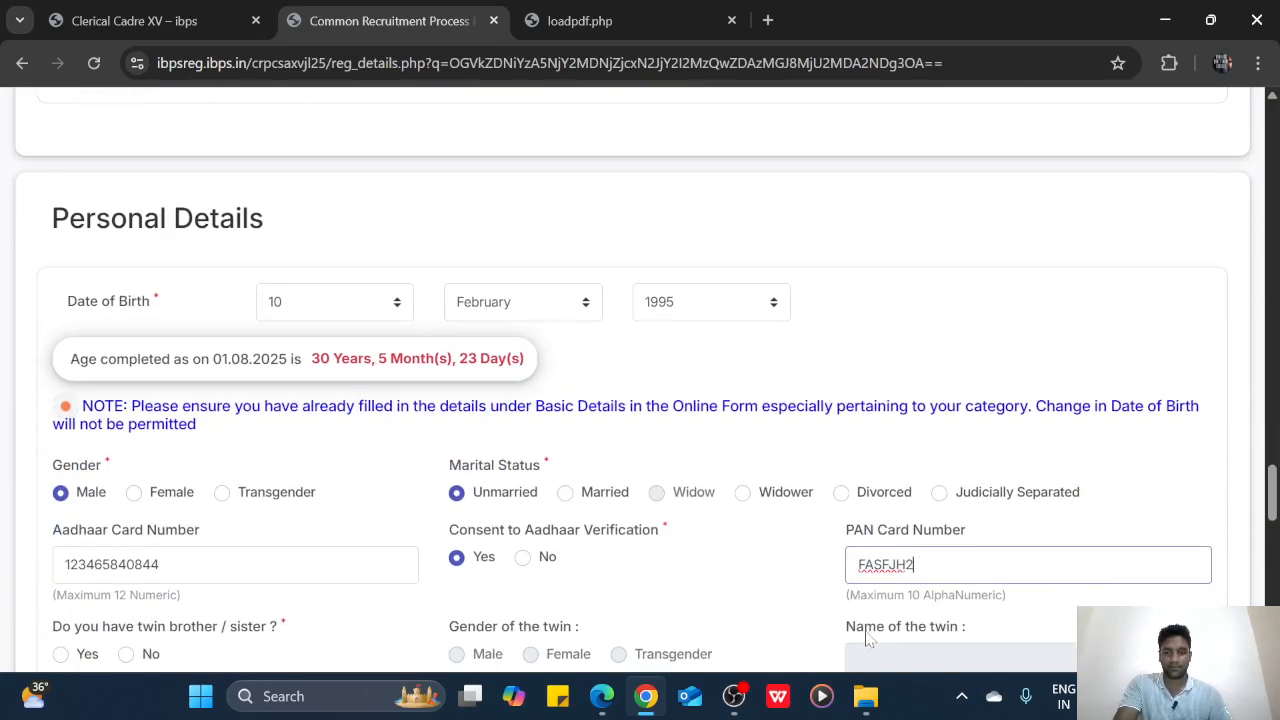
text(34)
scroll(791, 617, down, 4)
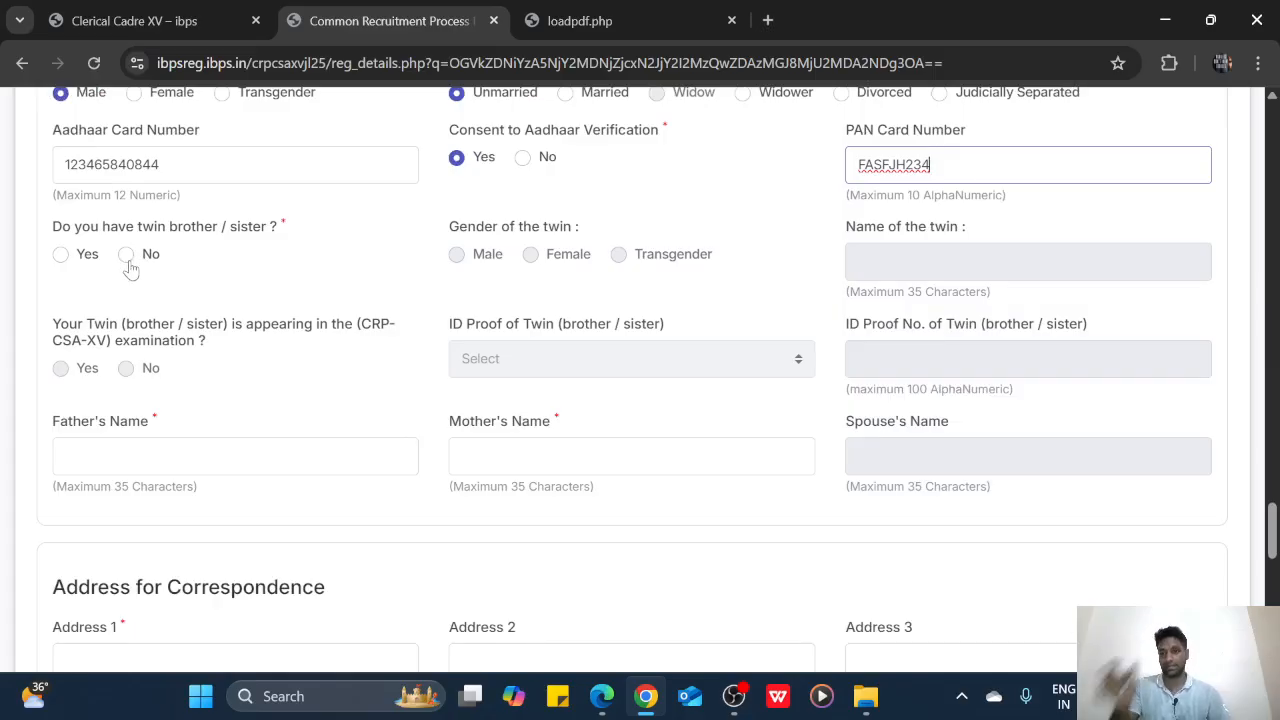
Mark No for twin, then fill in the father's name and the mother's name
click(127, 256)
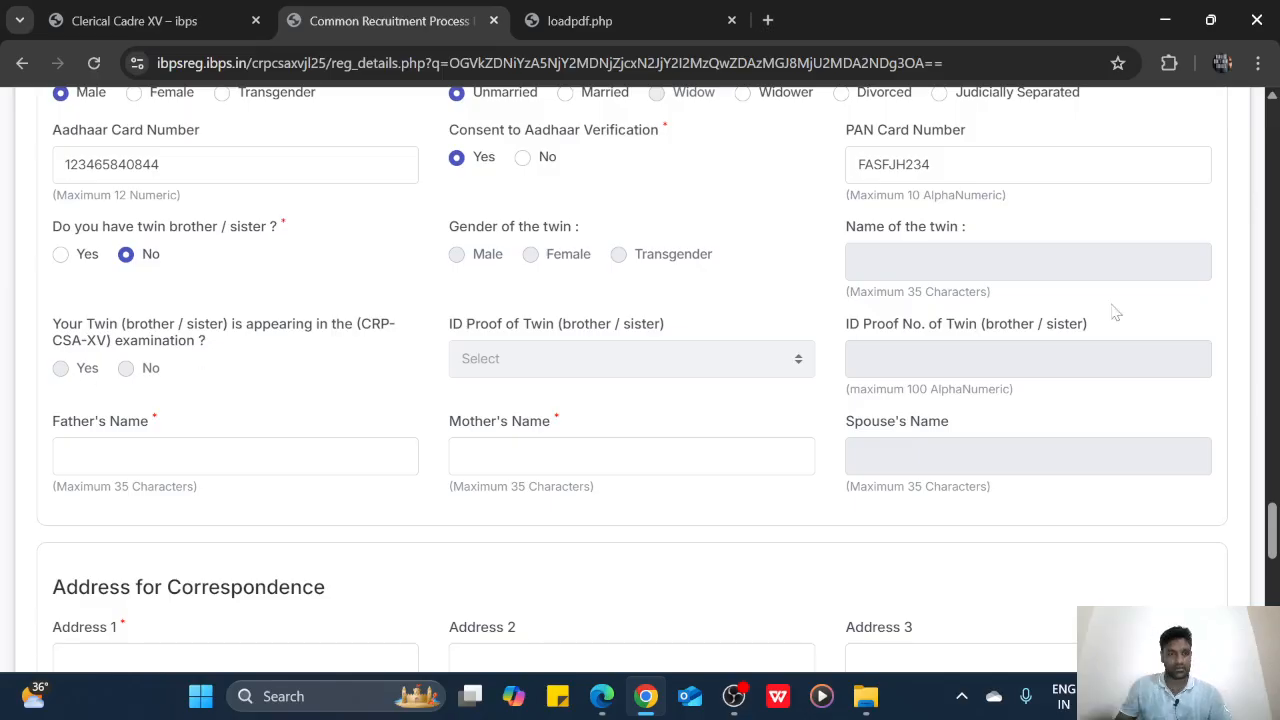
click(155, 456)
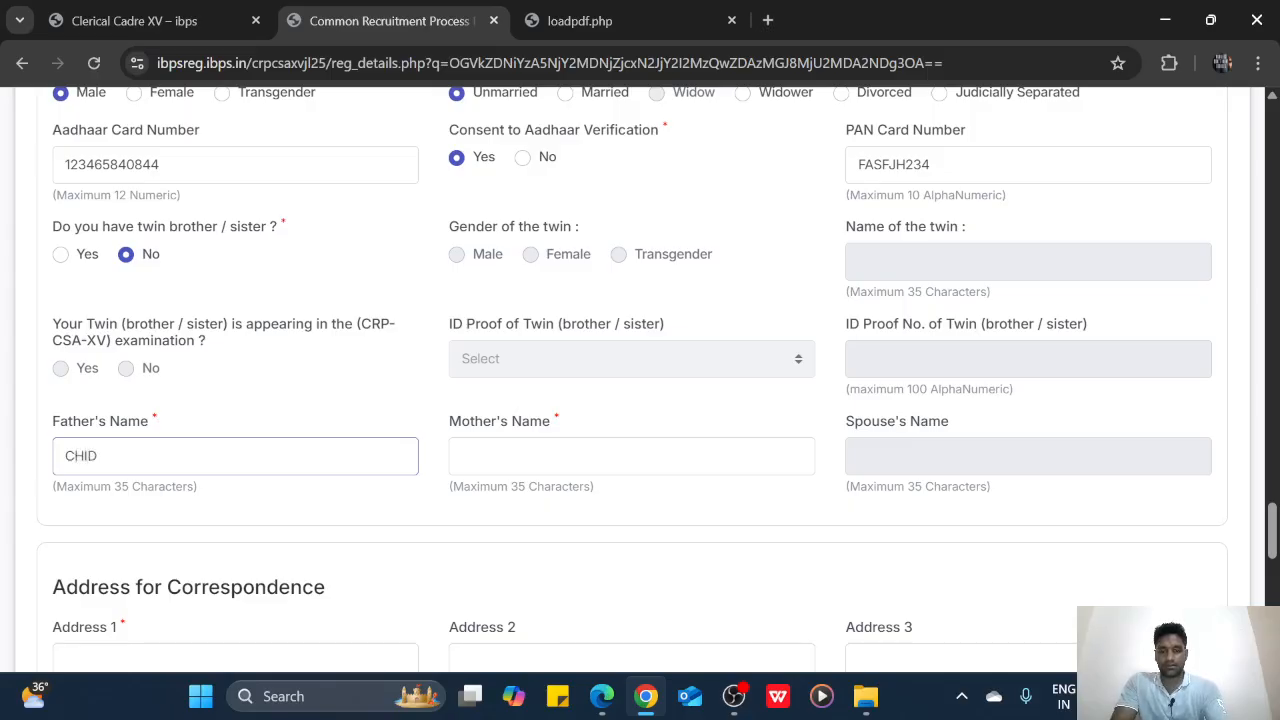
text(CHIDAMB)
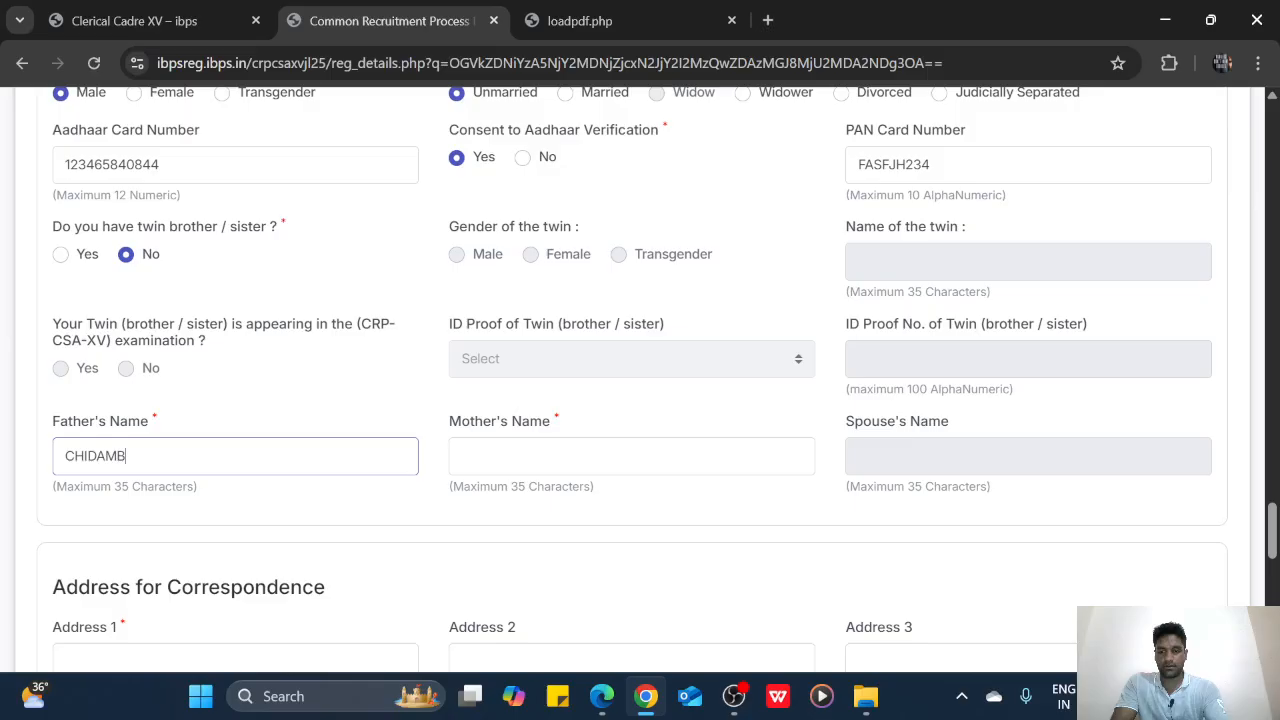
text(ARAM)
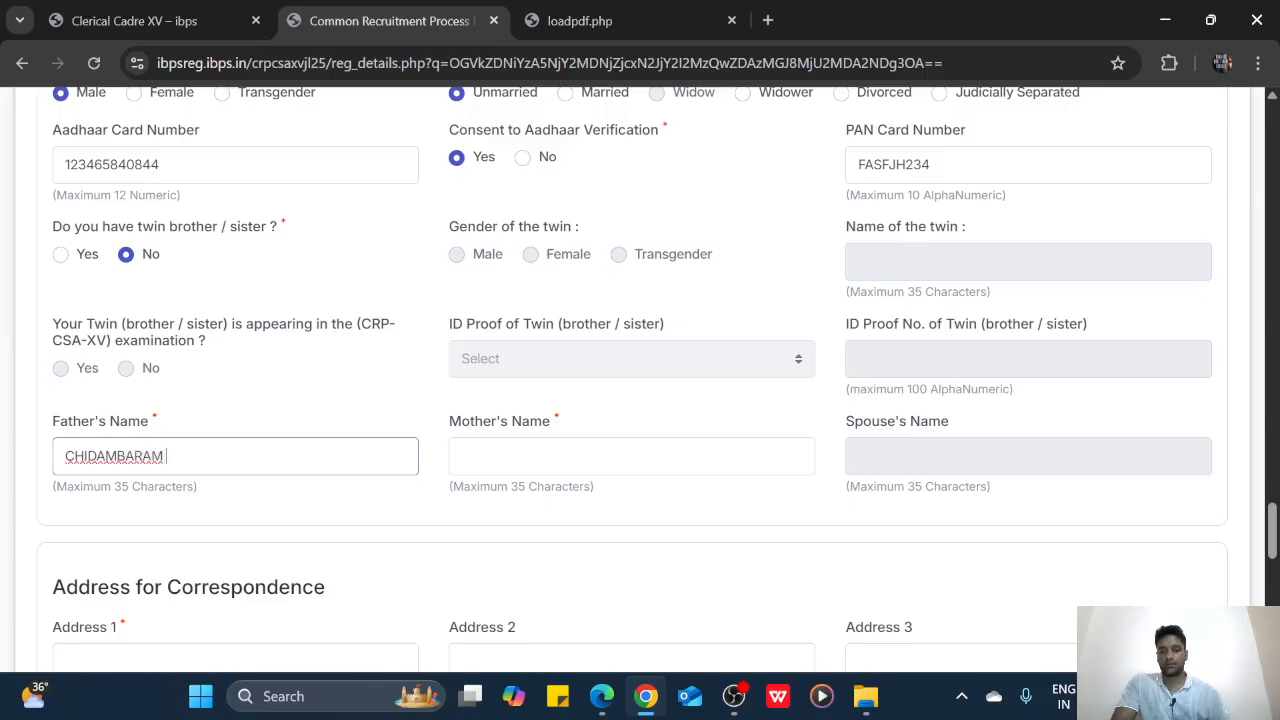
text( K)
key(Tab)
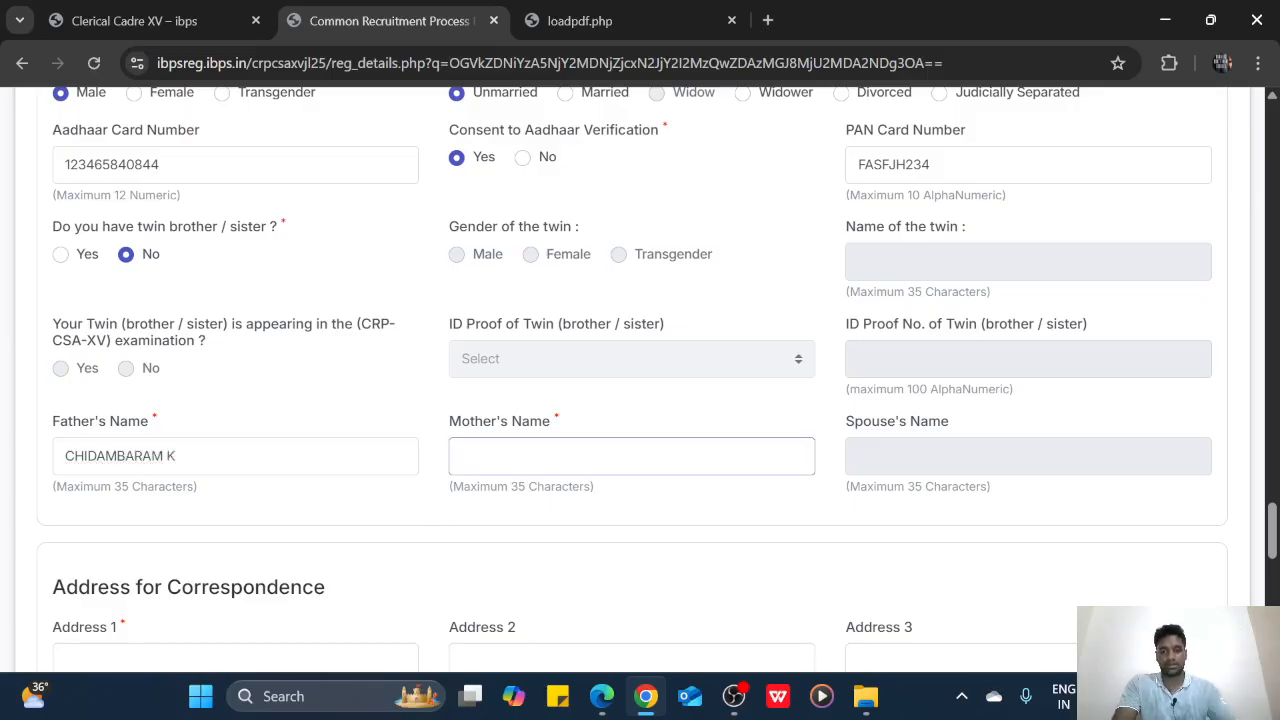
text(RANI )
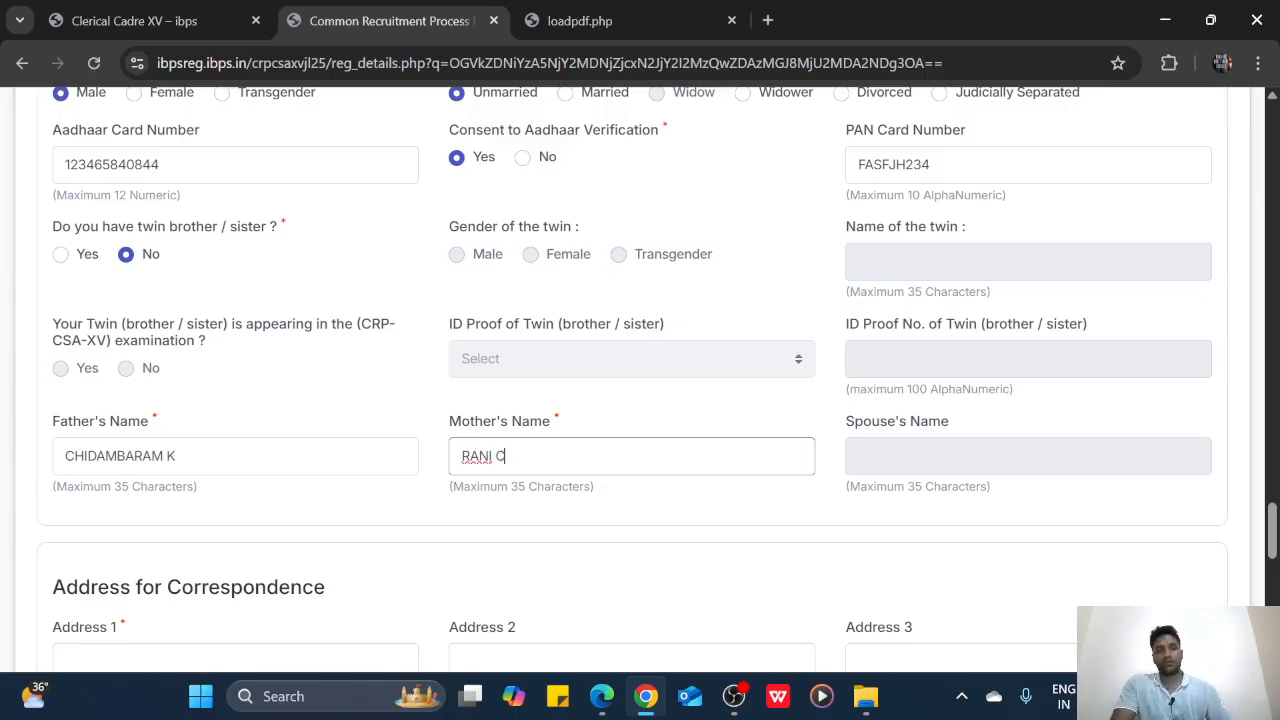
text(C)
click(935, 455)
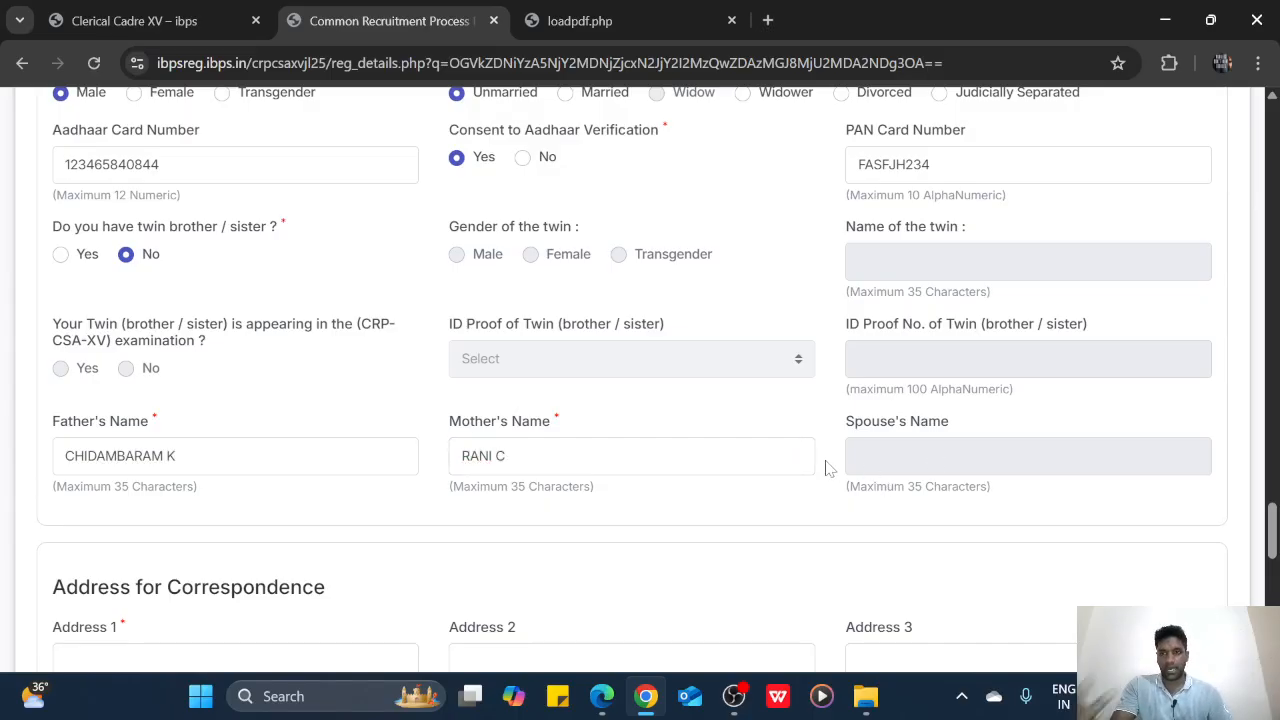
scroll(831, 470, up, 1)
scroll(226, 394, down, 5)
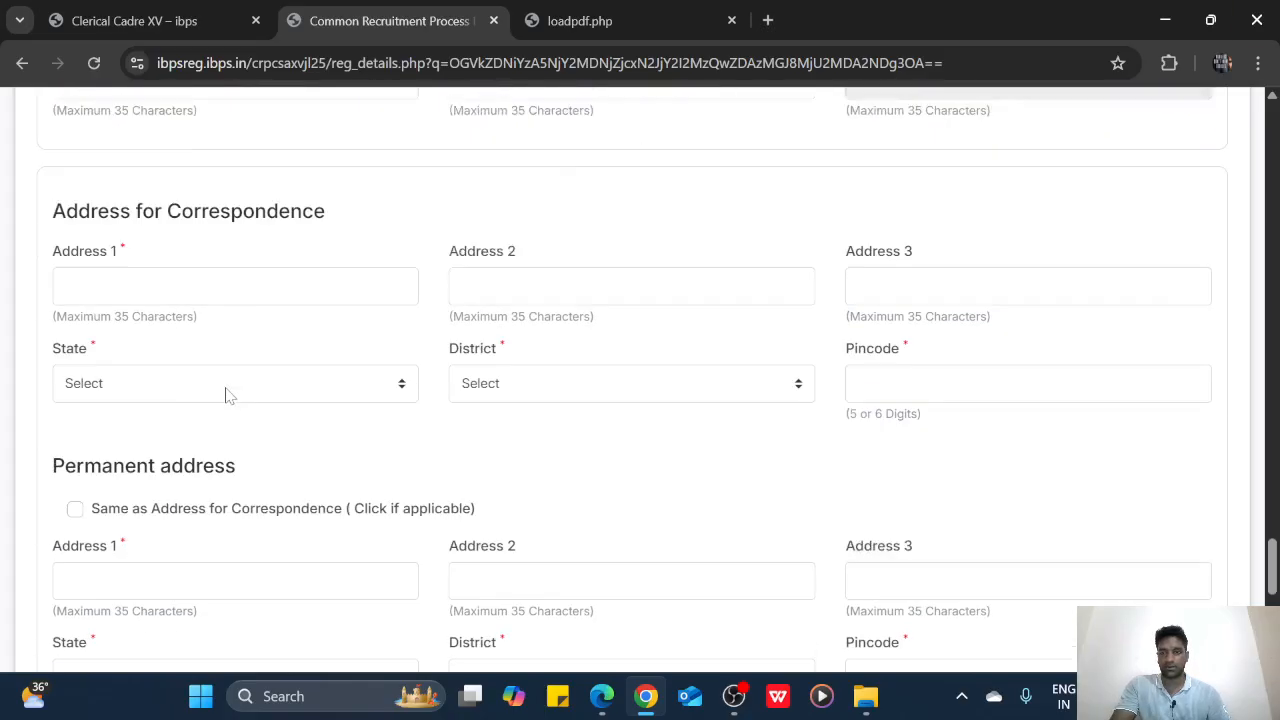
Complete the street name in the first correspondence address line, in capitals
click(150, 262)
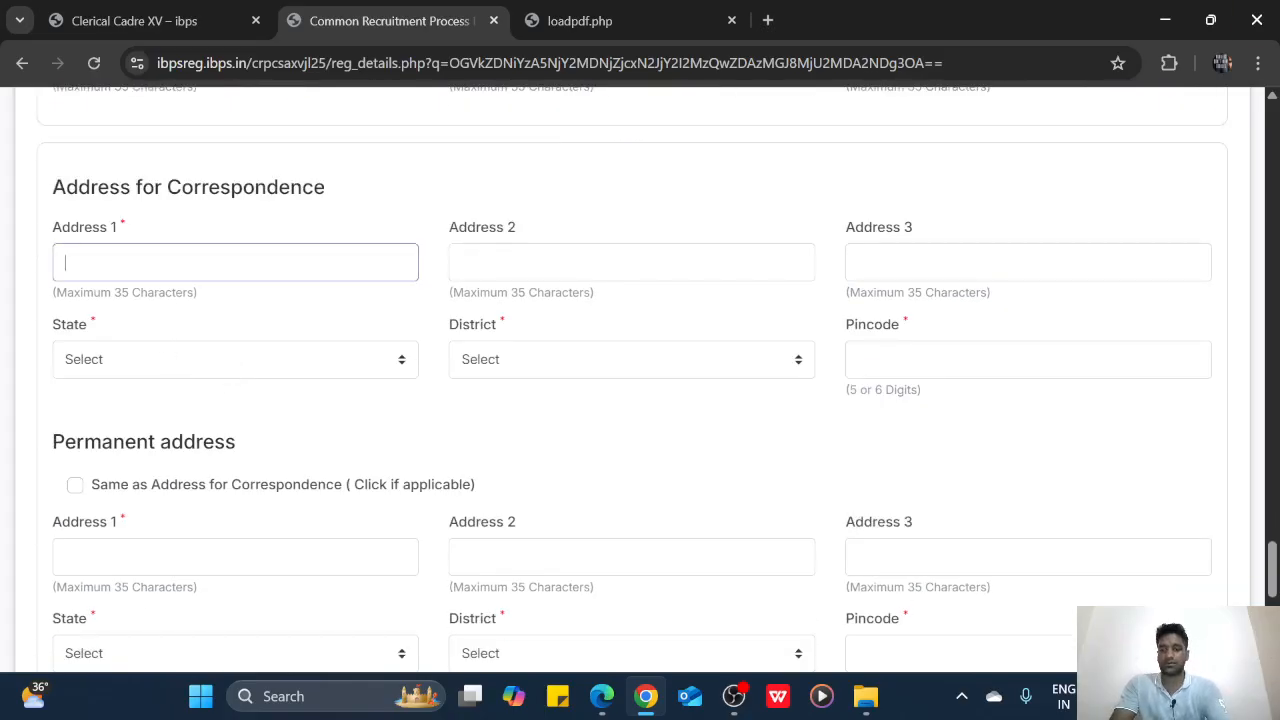
key(Caps_Lock)
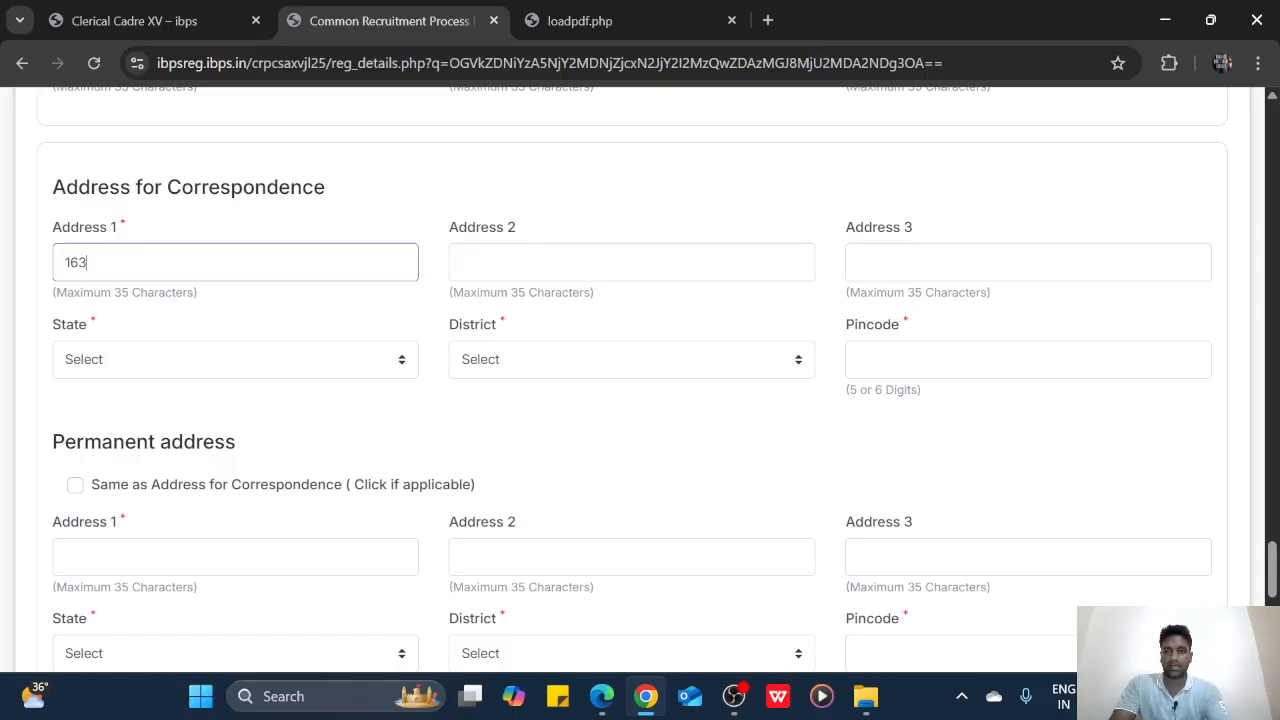
key(Caps_Lock)
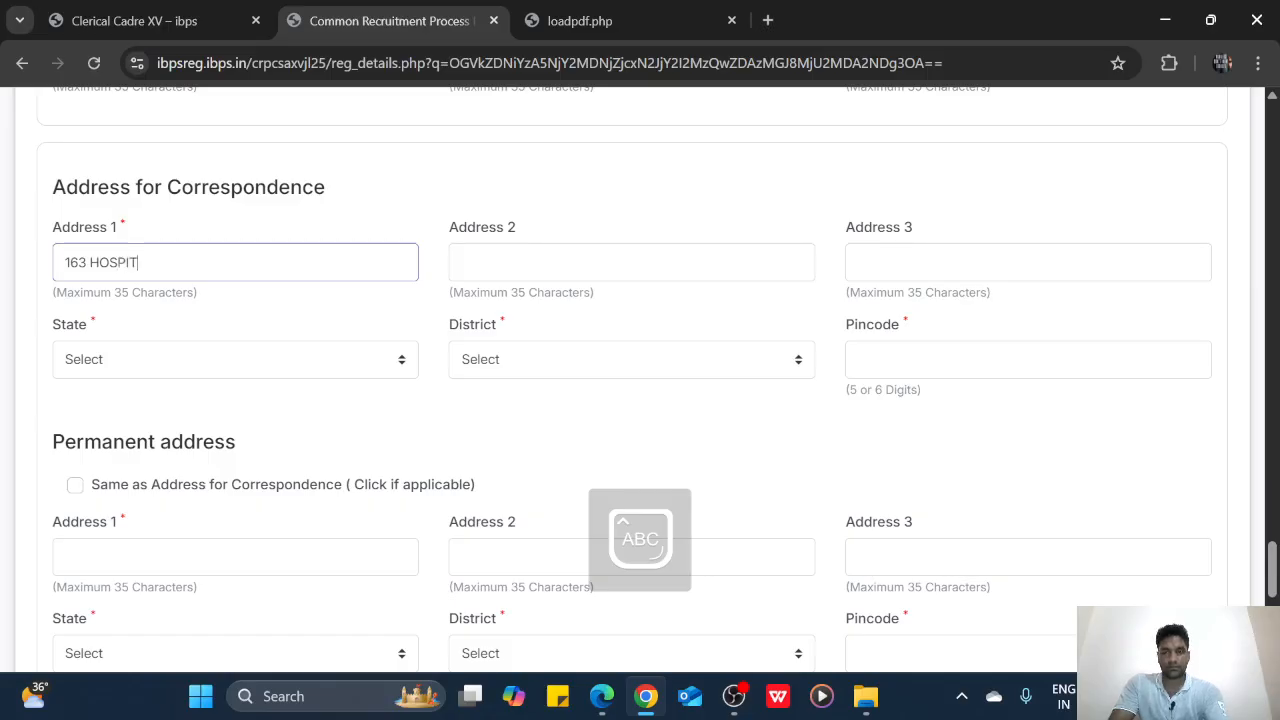
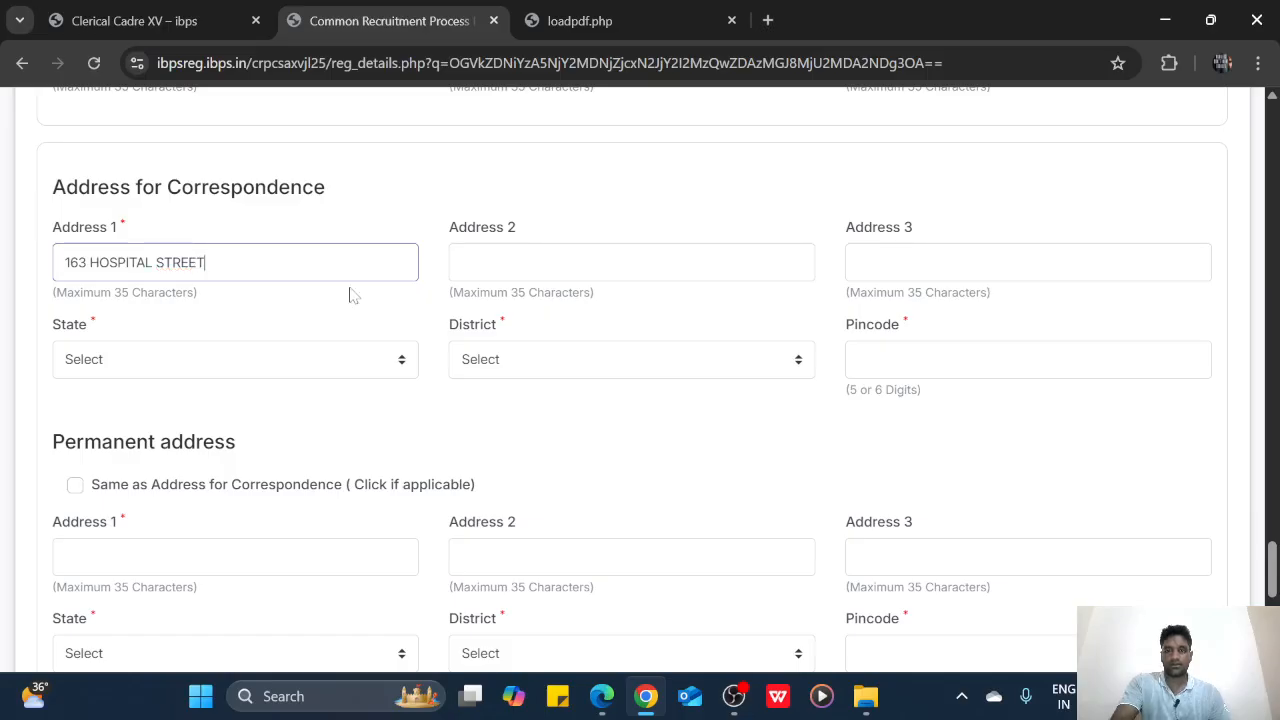
key(Tab)
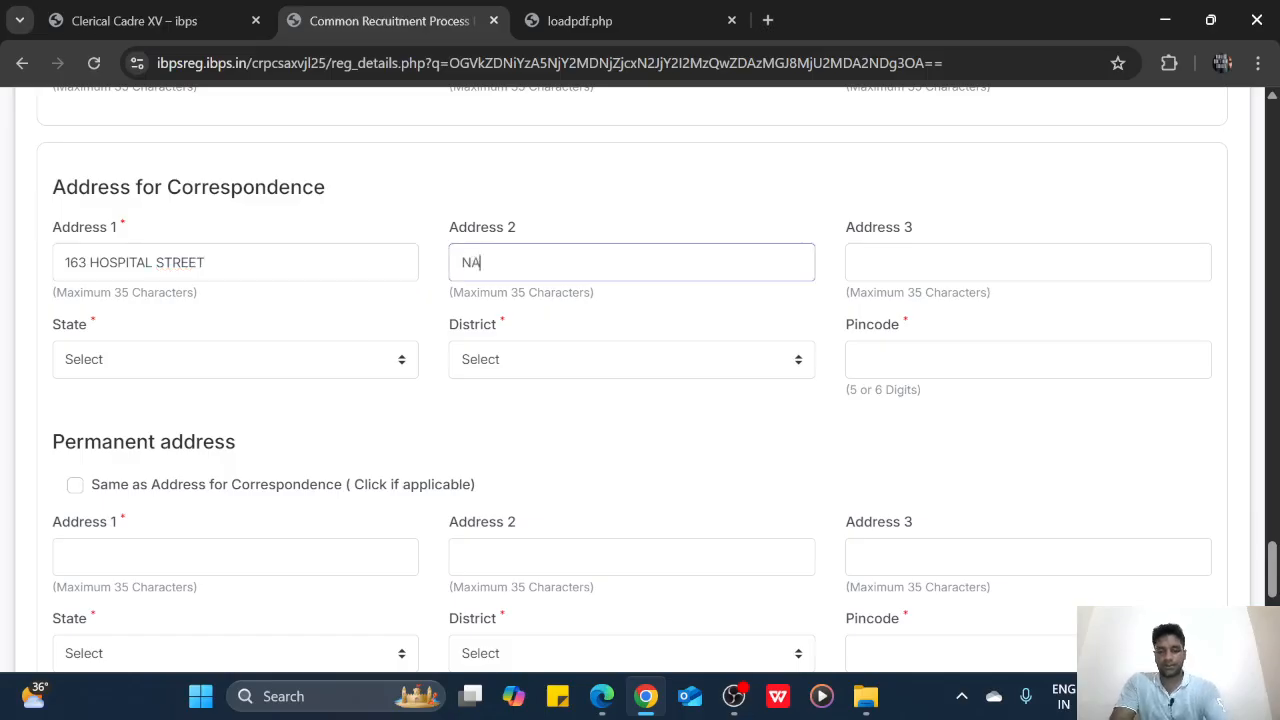
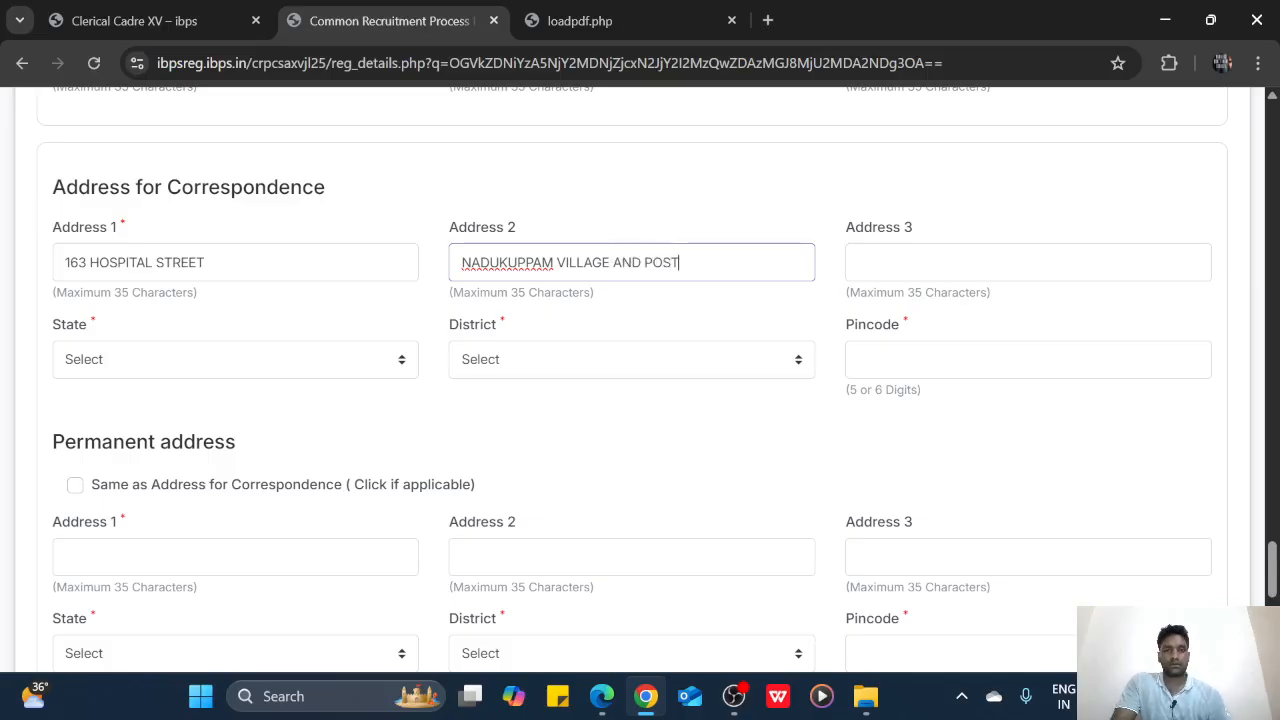
Enter the village and taluk address lines and choose TAMIL NADU as the state
click(858, 262)
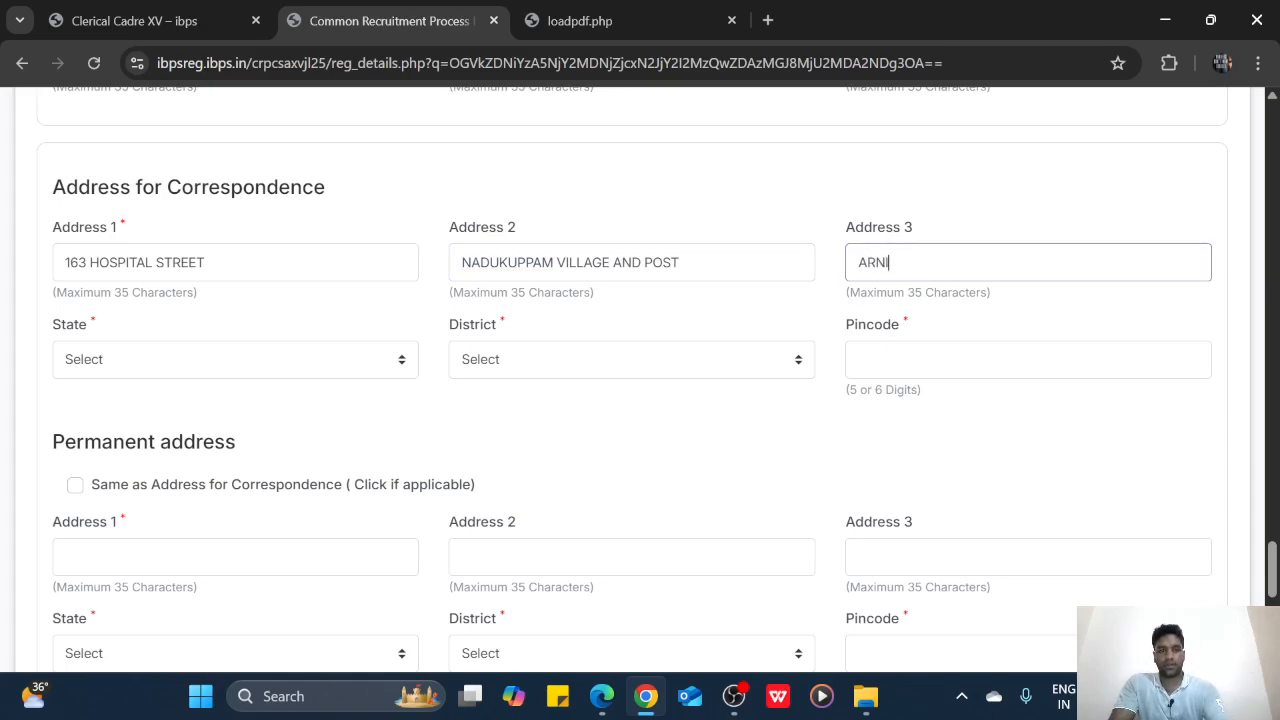
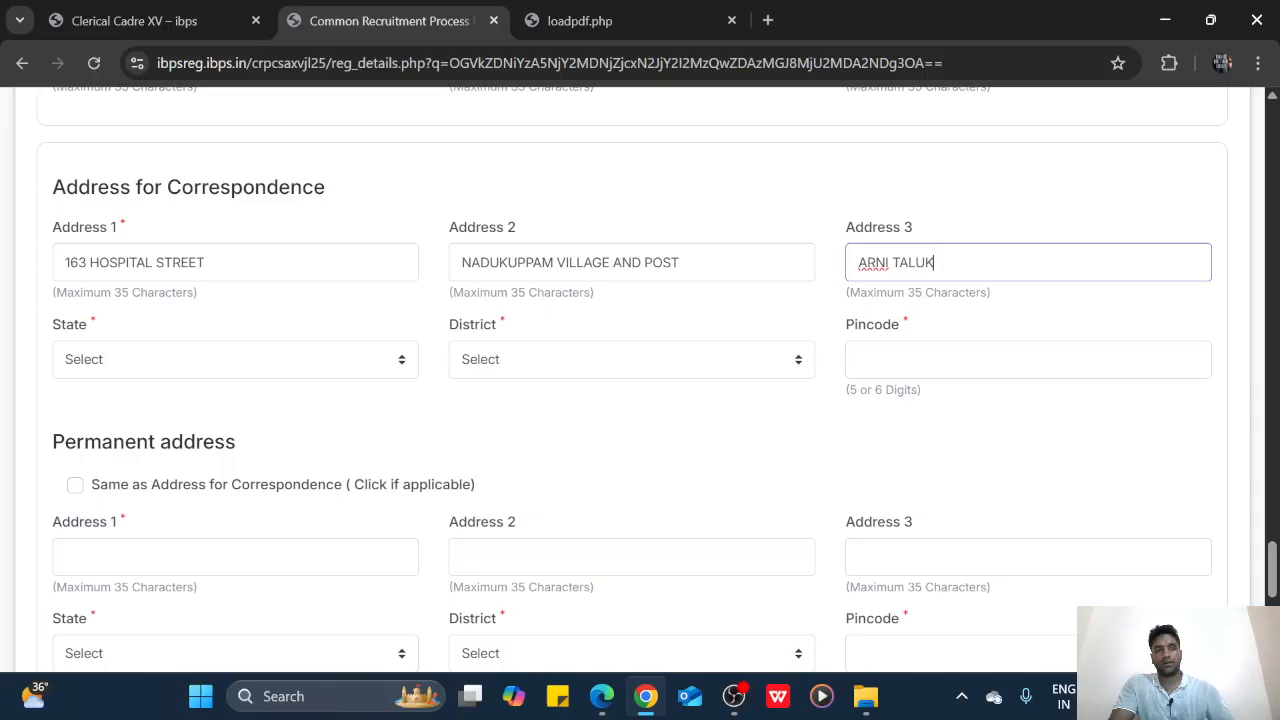
click(277, 366)
Set the correspondence state to Tamil Nadu, district Tiruvannamalai, and the pincode, then mark the permanent address the same
key(t)
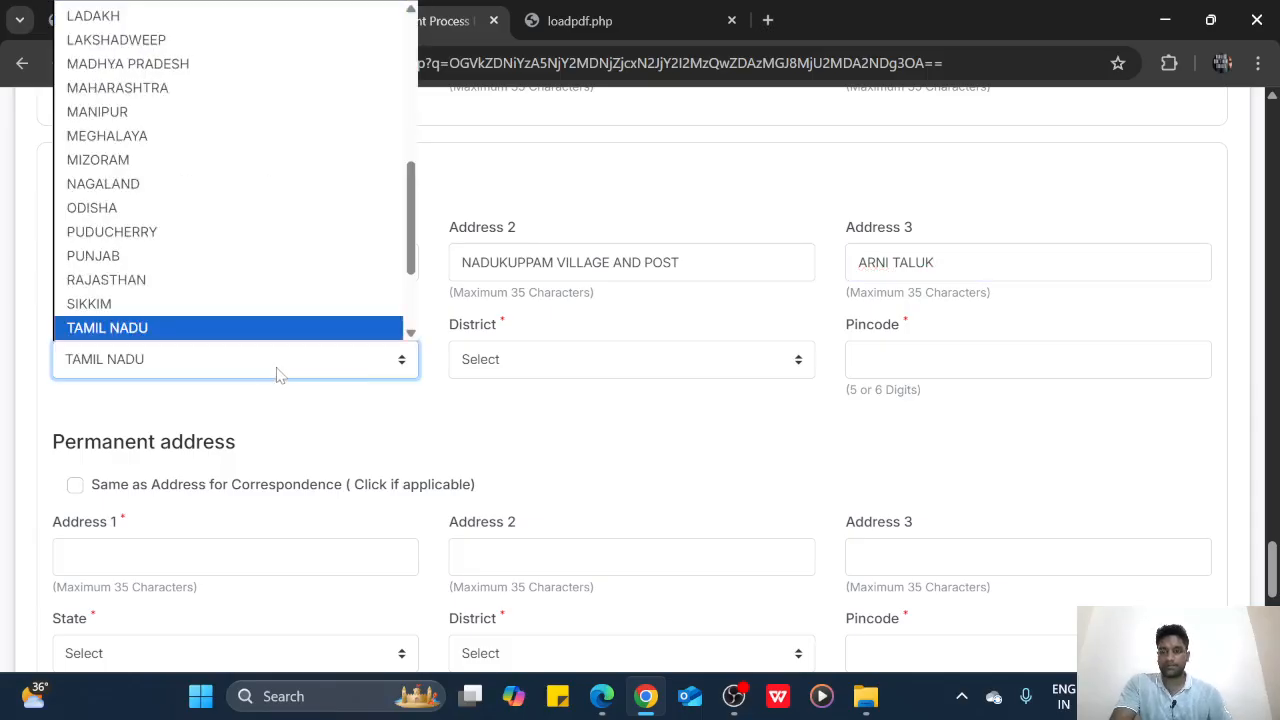
click(196, 328)
click(469, 370)
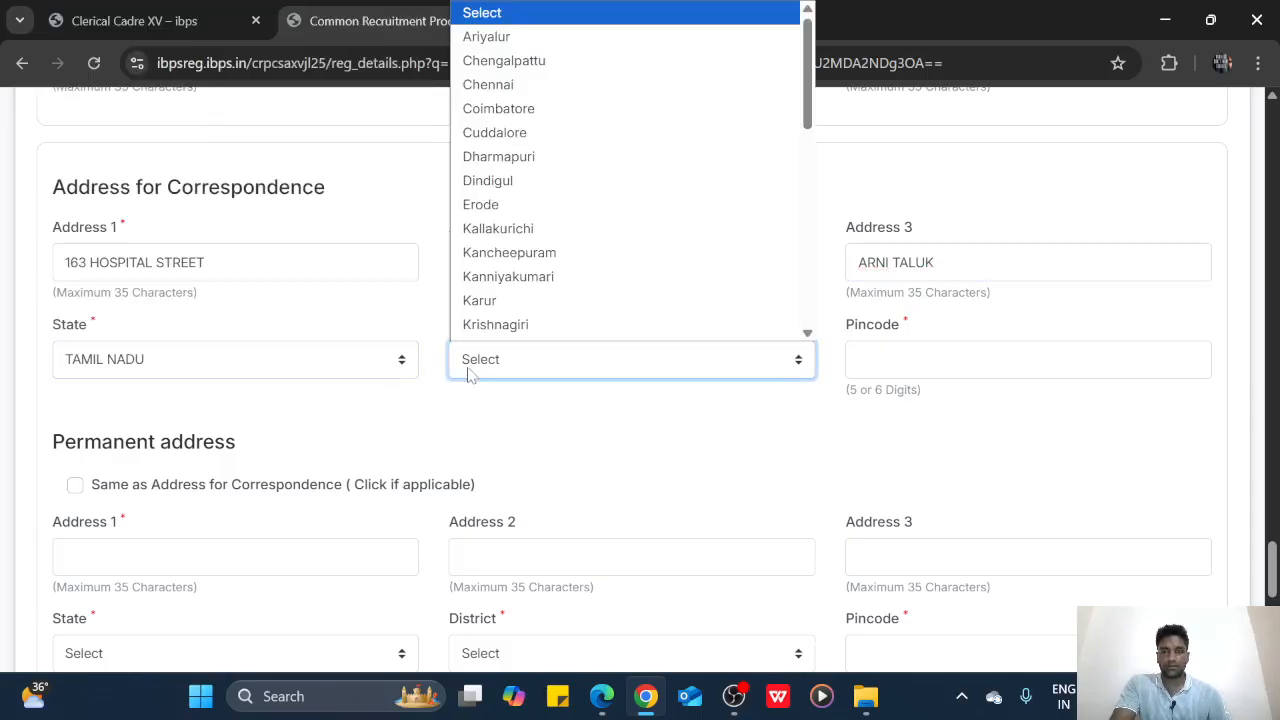
key(t)
key(t)
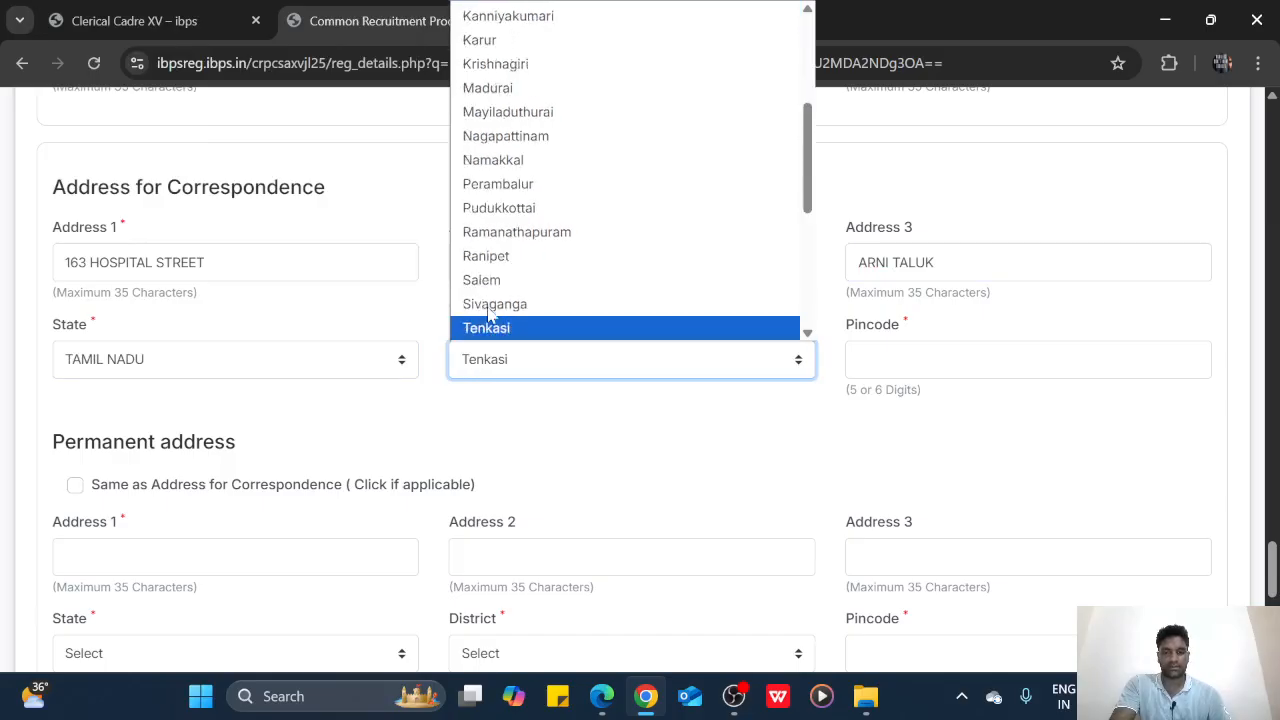
scroll(507, 262, down, 4)
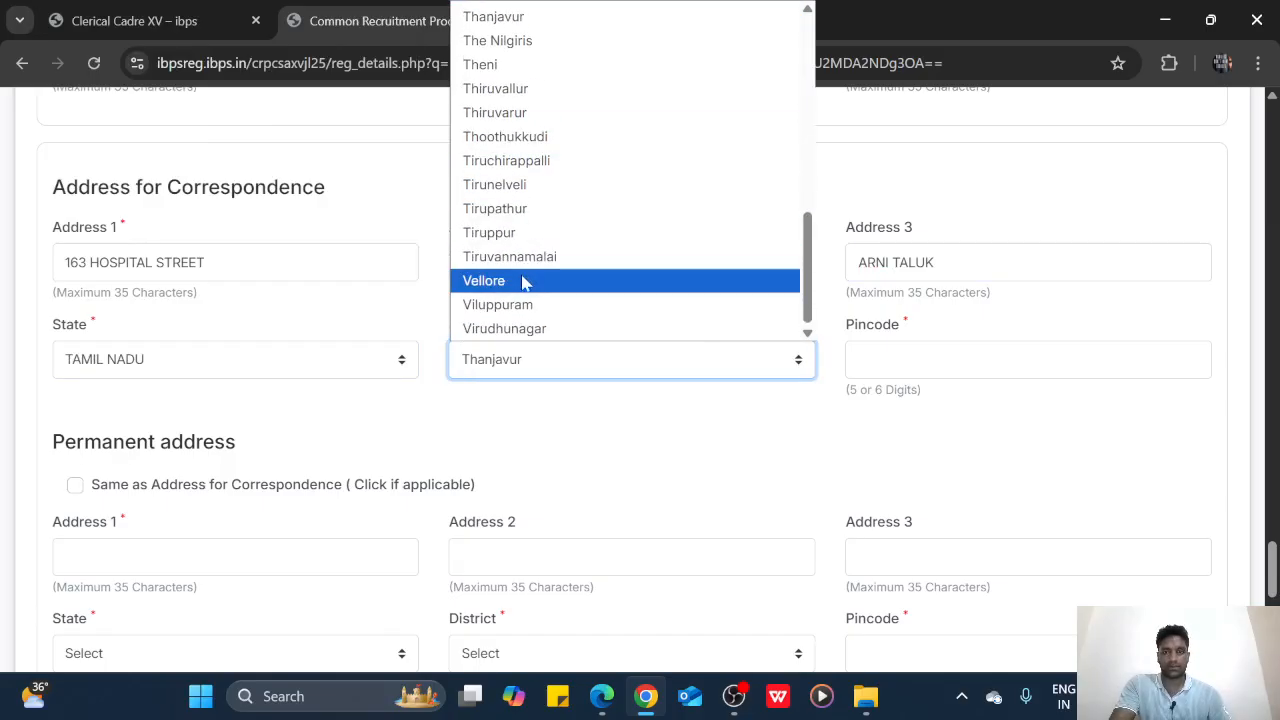
click(522, 257)
click(856, 360)
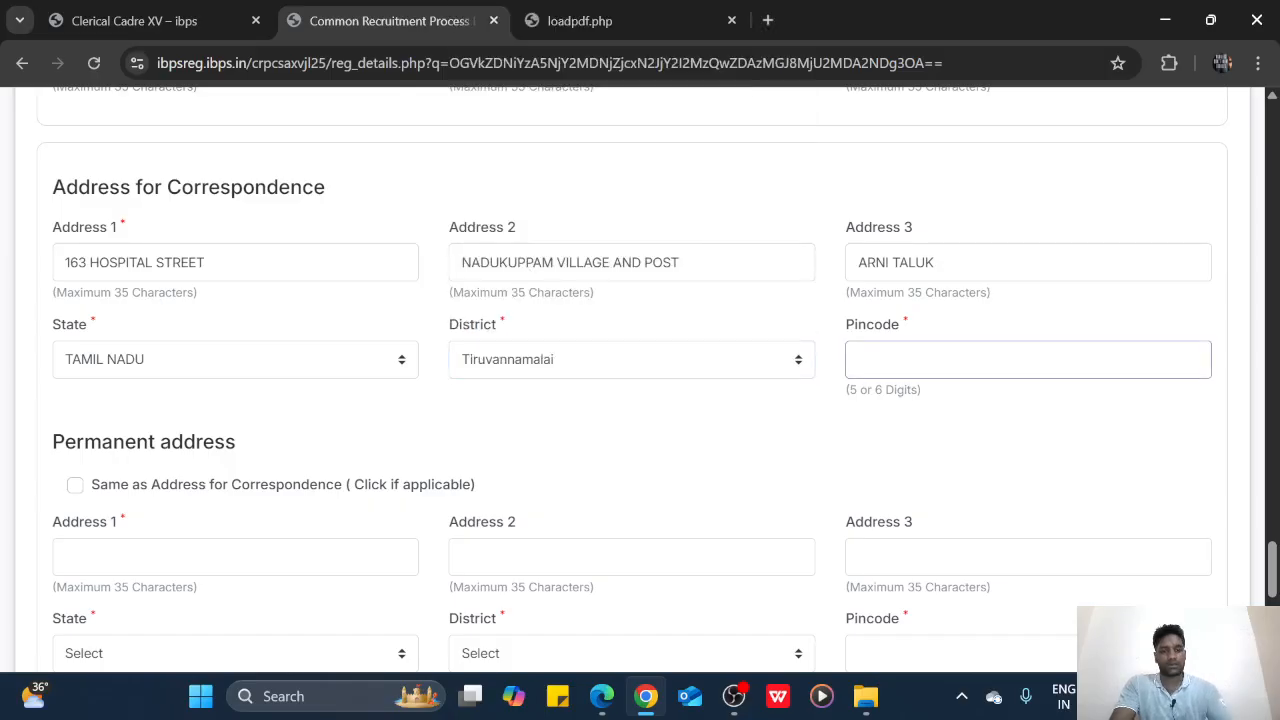
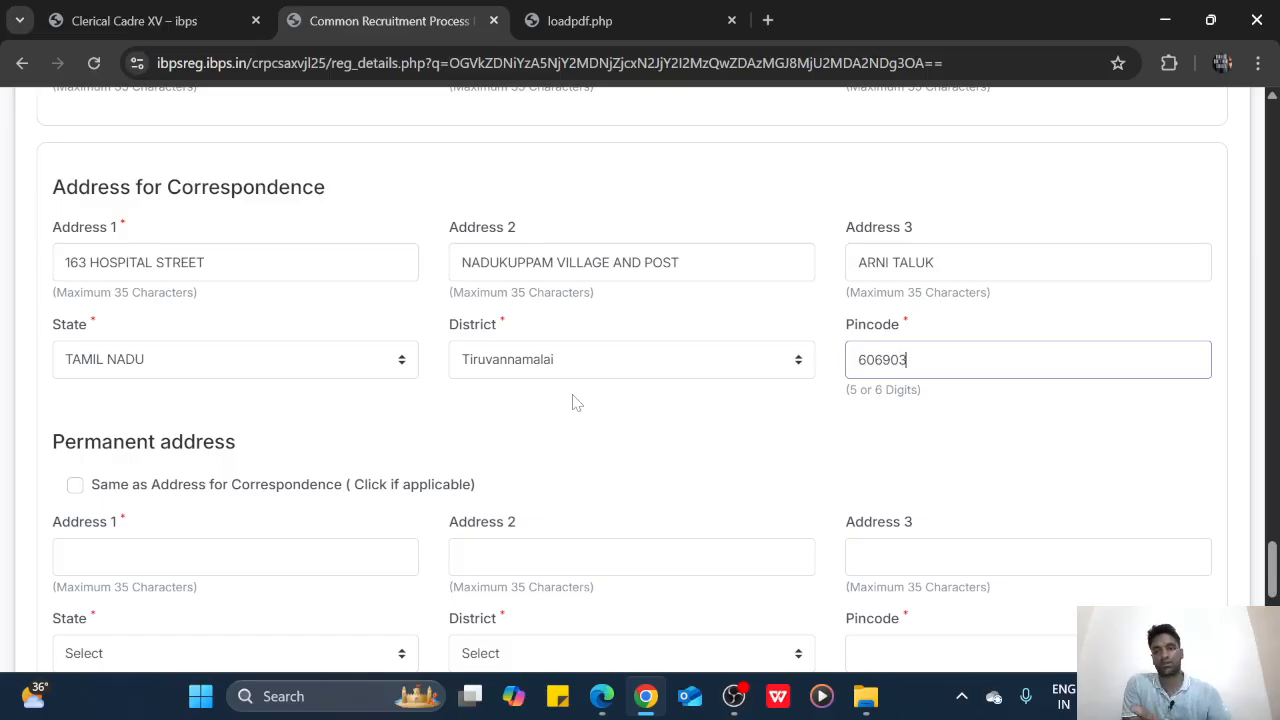
click(76, 492)
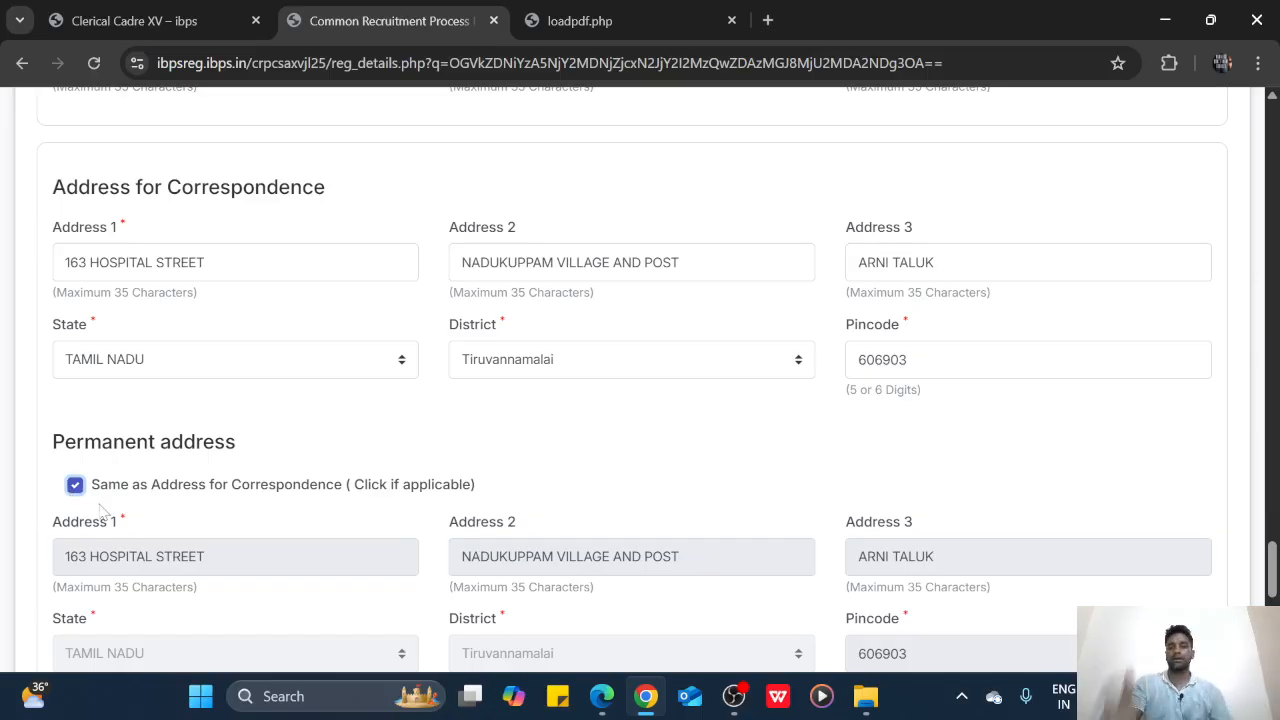
Choose Permanent Address as the address for GST invoicing
scroll(381, 565, down, 1)
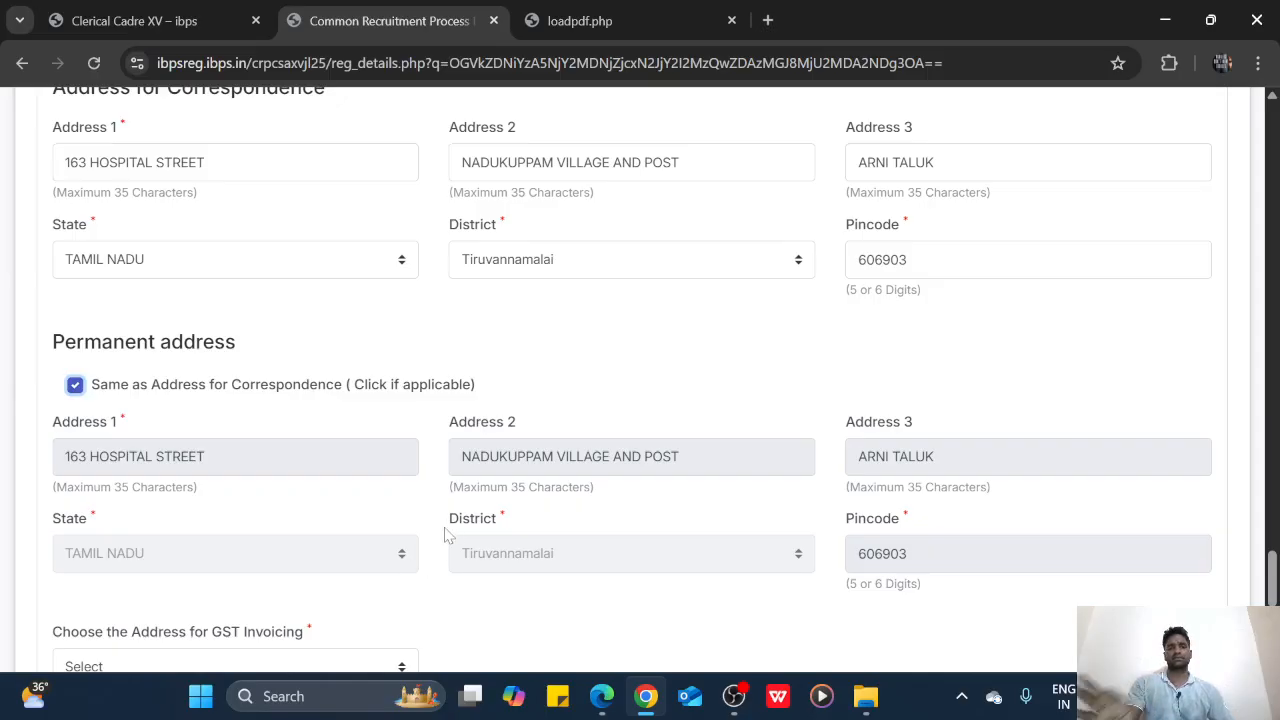
scroll(450, 530, down, 2)
click(254, 466)
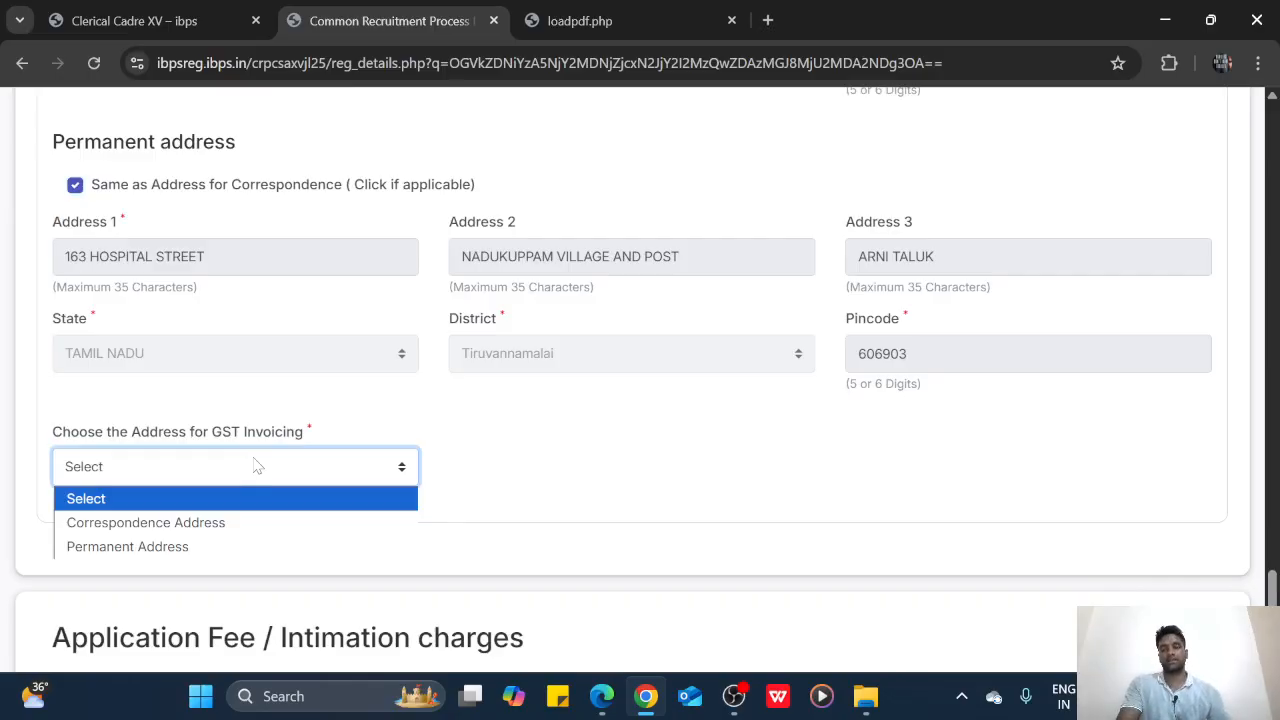
click(177, 546)
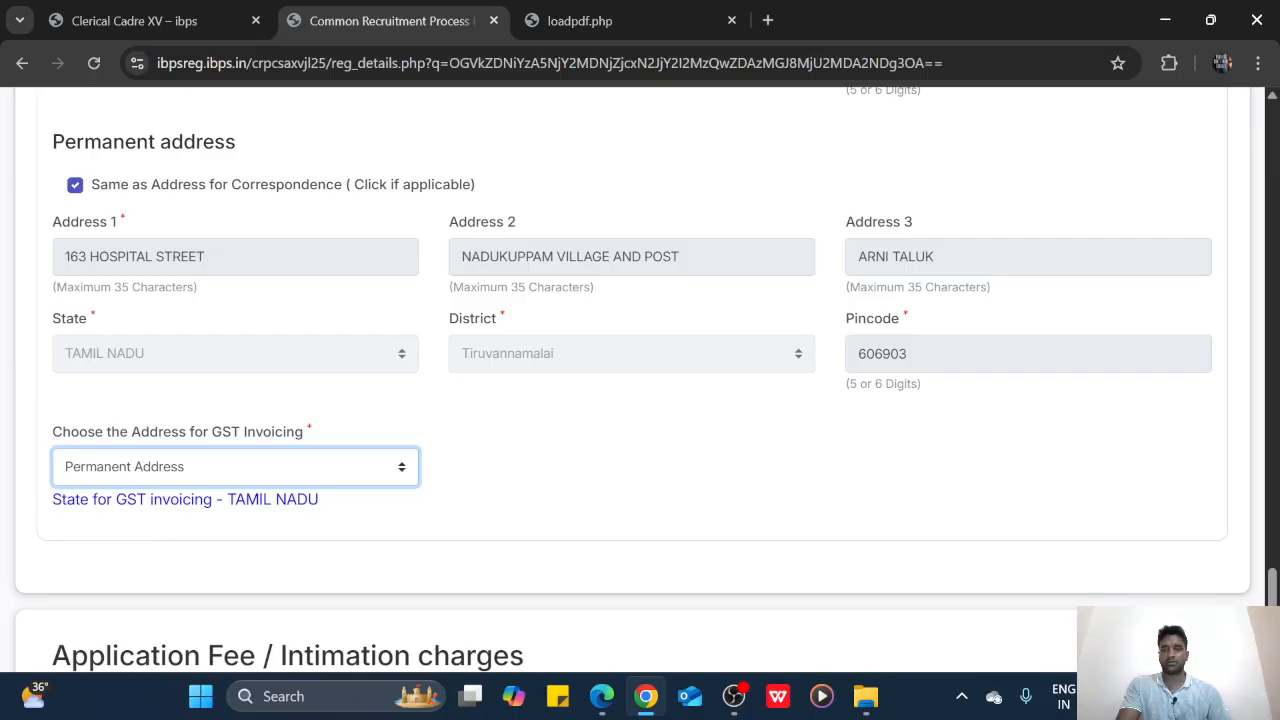
Validate the details entered so far
scroll(388, 619, down, 2)
scroll(400, 612, down, 1)
click(552, 560)
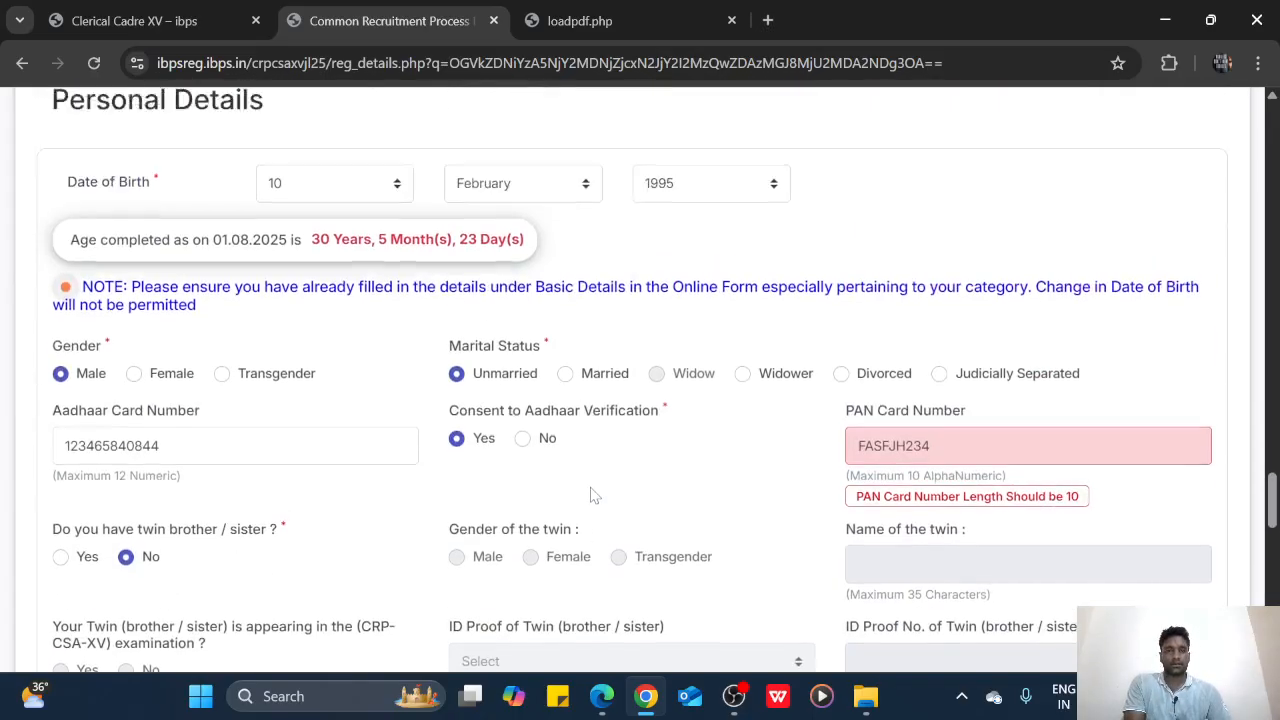
Correct the wrong trailing characters of the PAN card ID proof number
scroll(590, 492, down, 5)
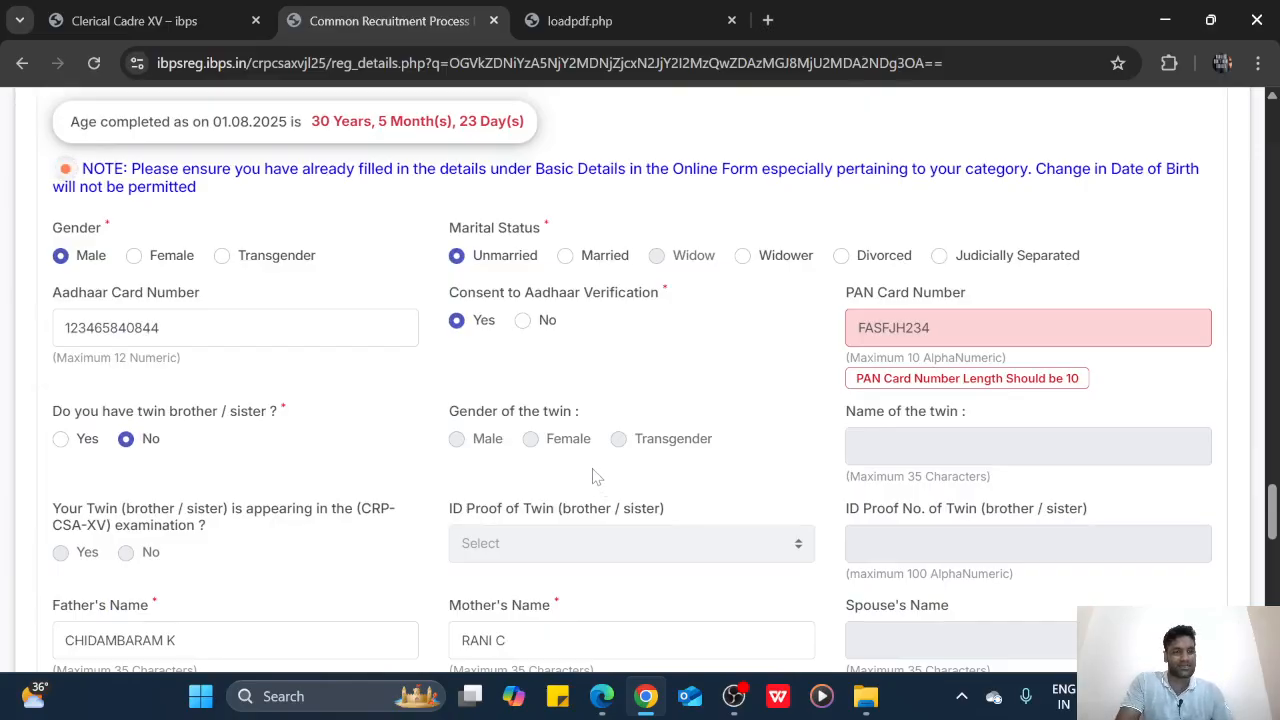
scroll(595, 474, up, 8)
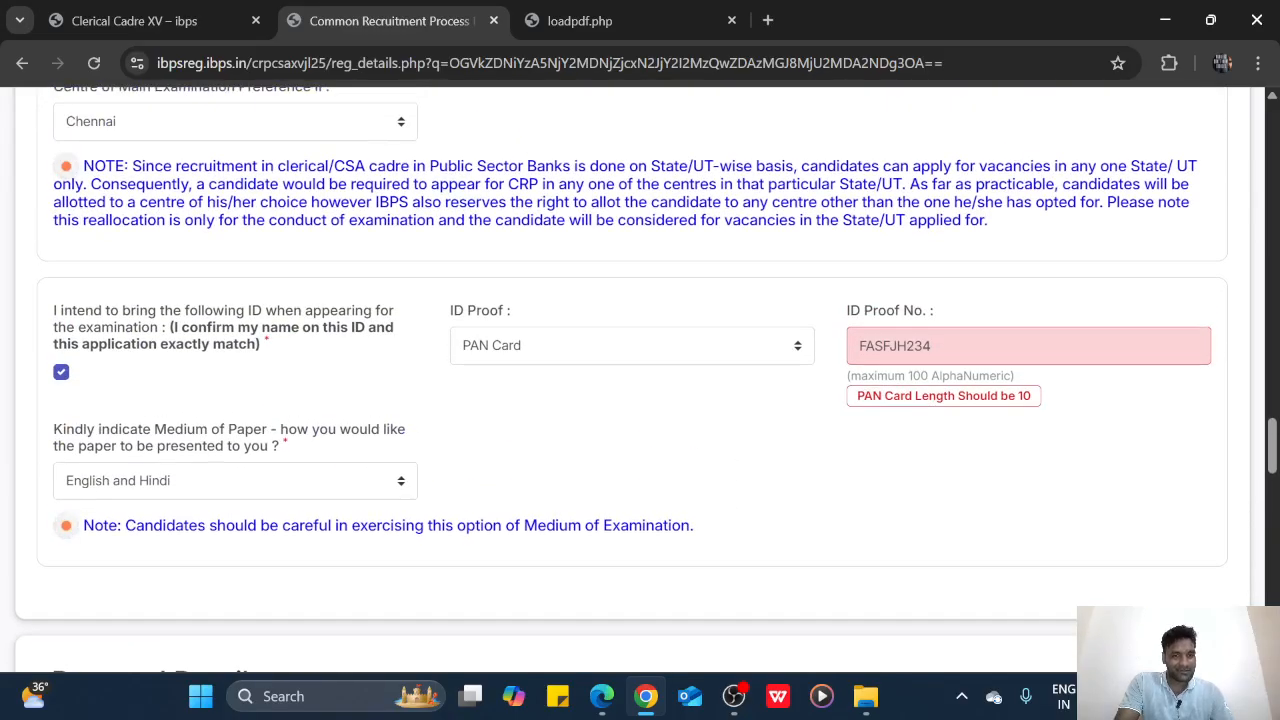
click(970, 346)
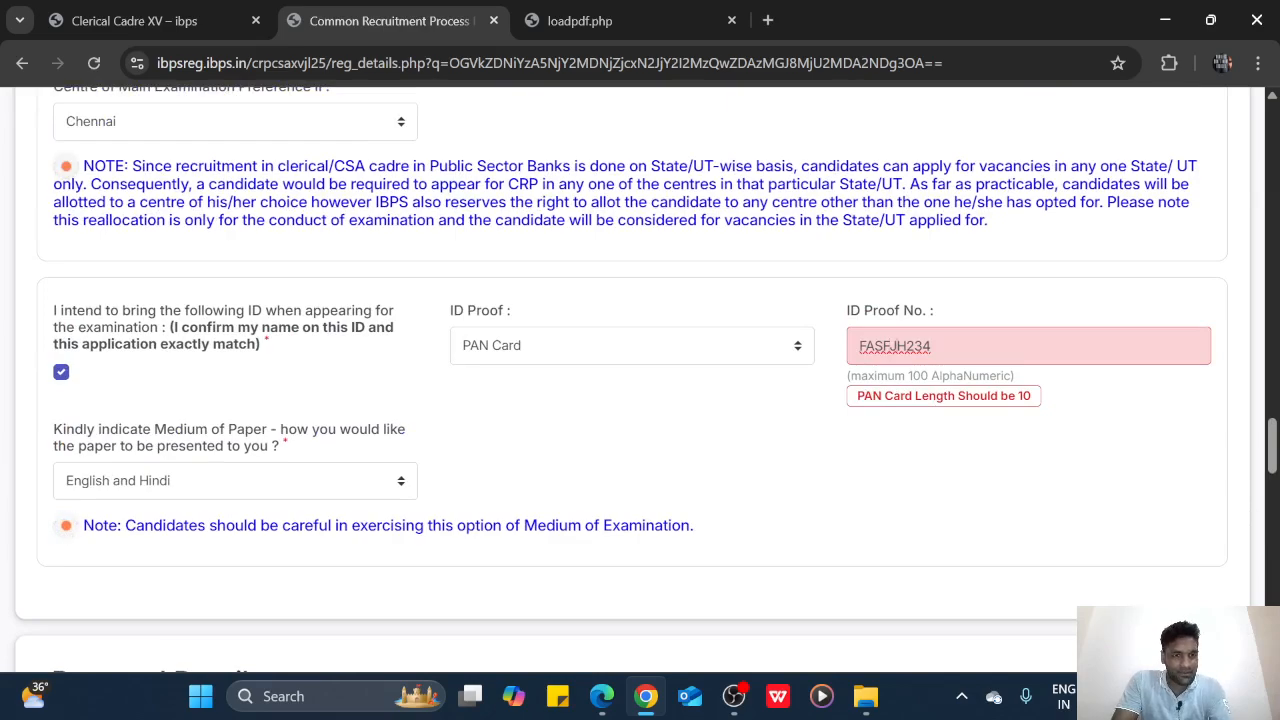
key(BackSpace)
key(BackSpace)
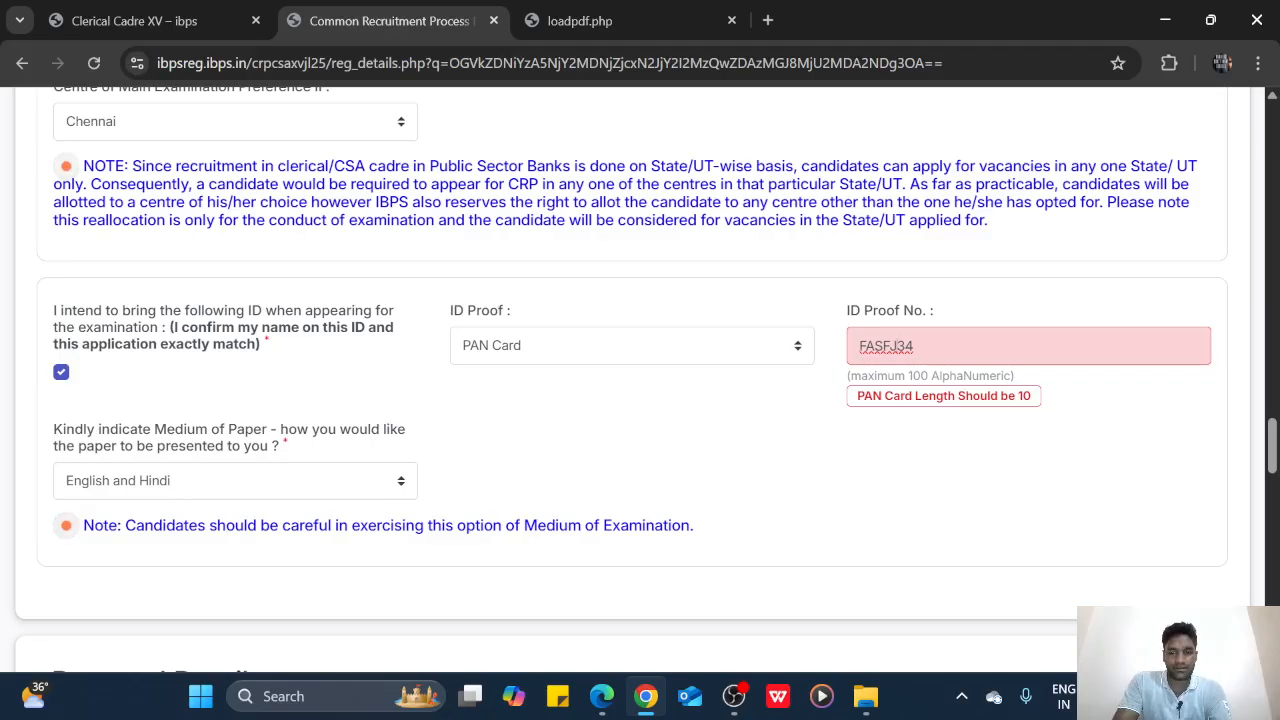
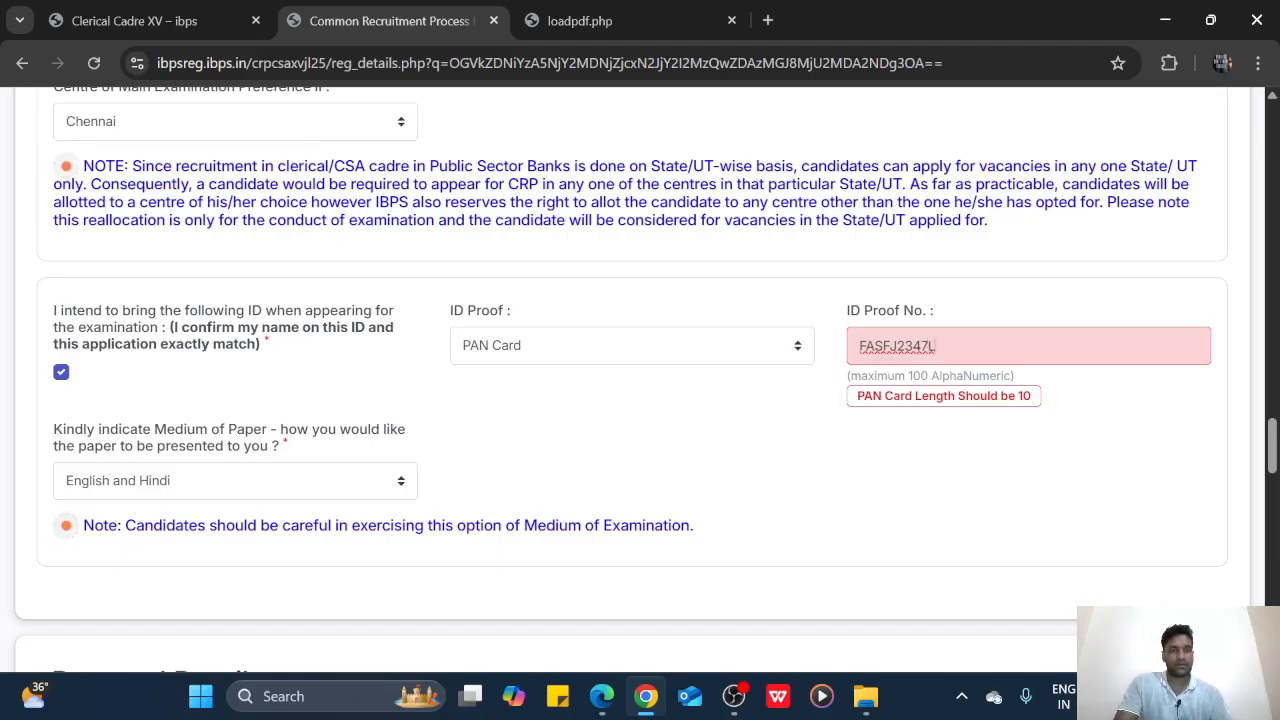
Add the missing final character so the PAN number has 10 characters
scroll(971, 386, down, 3)
scroll(983, 517, down, 3)
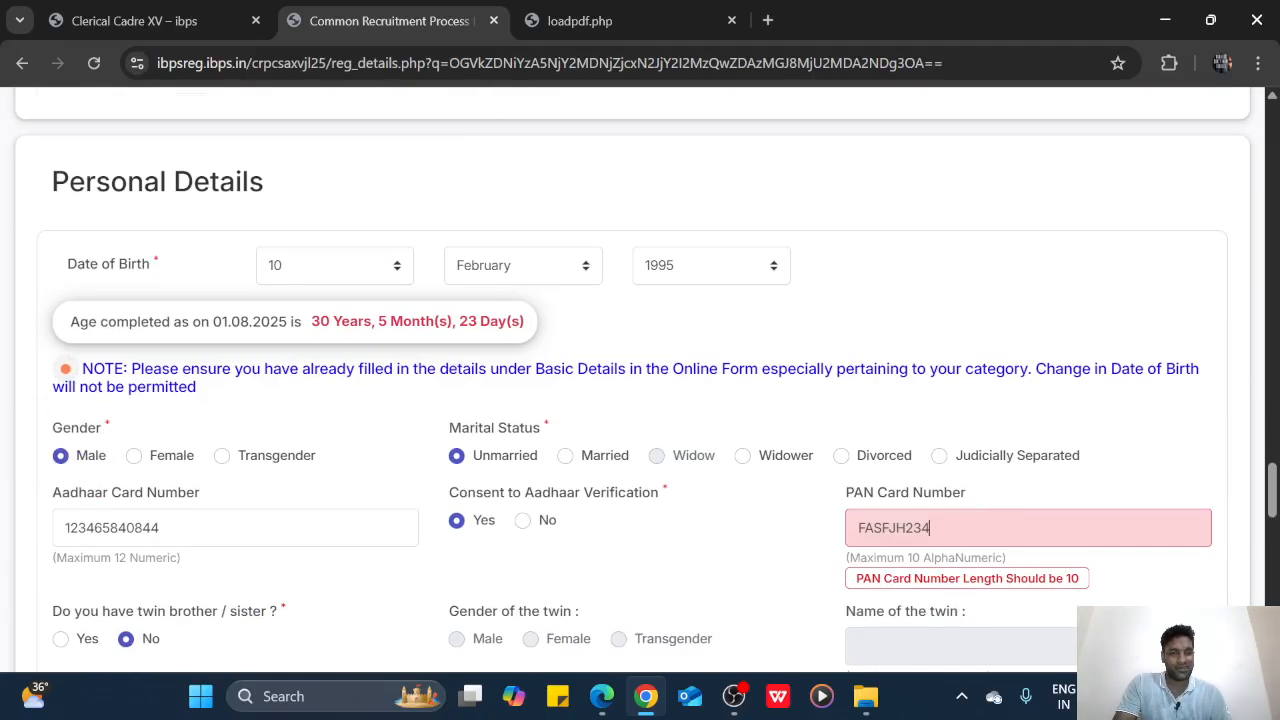
scroll(943, 540, up, 4)
scroll(943, 543, down, 2)
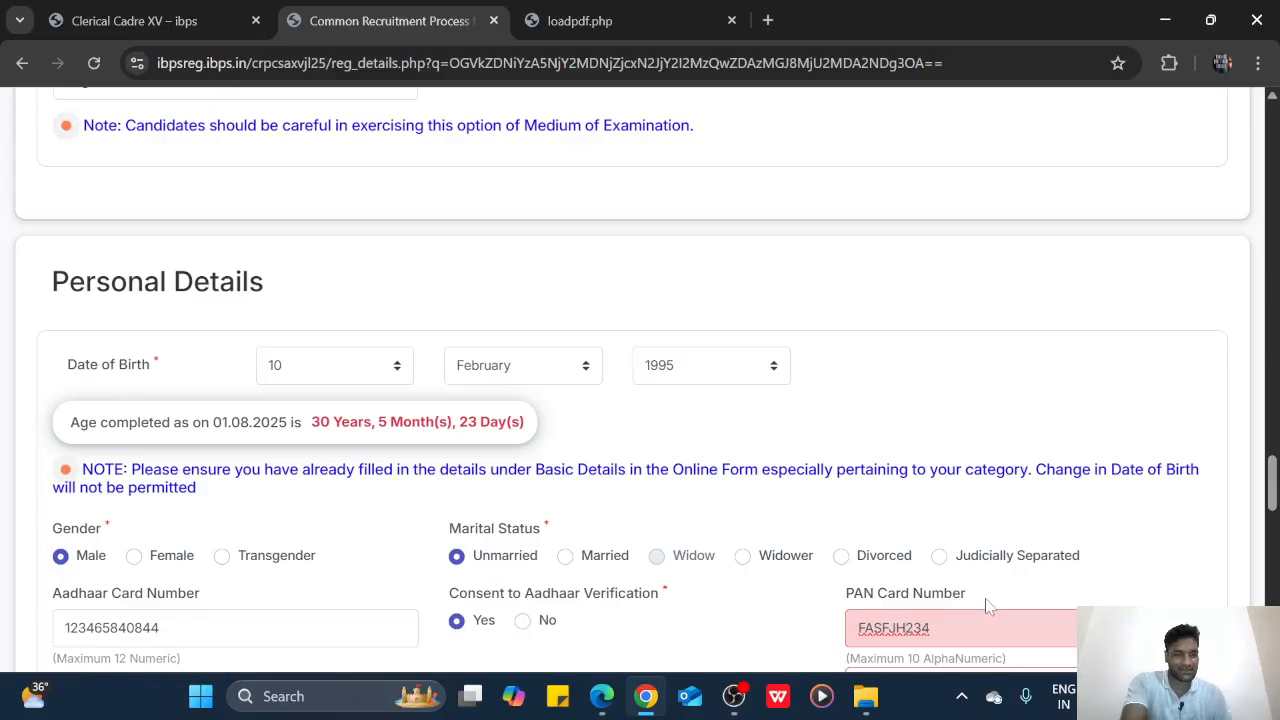
scroll(990, 602, up, 2)
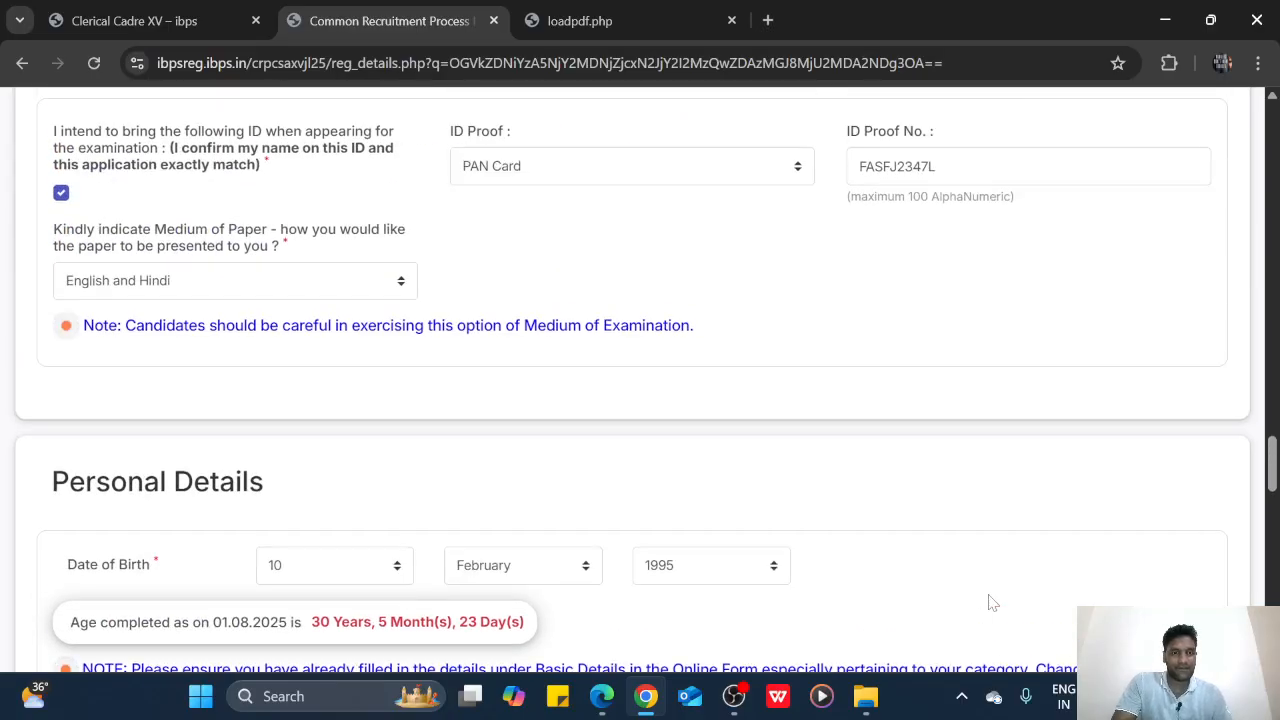
scroll(990, 602, down, 2)
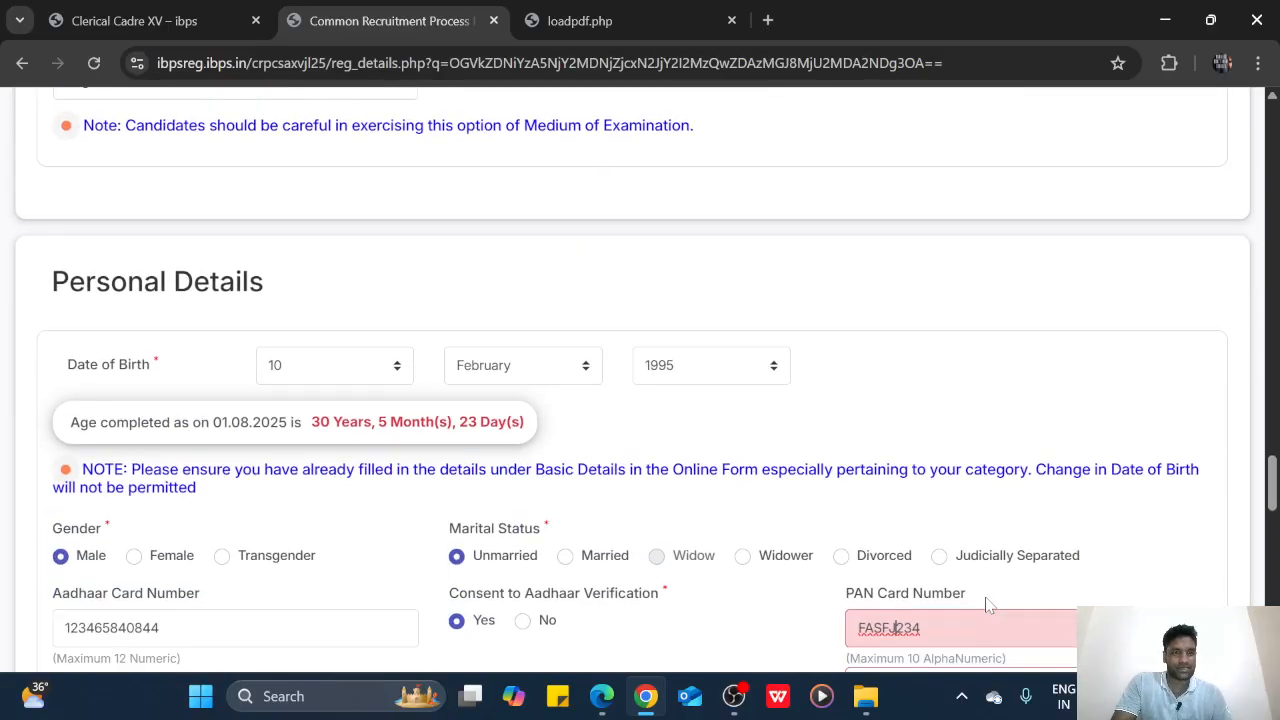
scroll(989, 600, up, 3)
scroll(988, 604, down, 4)
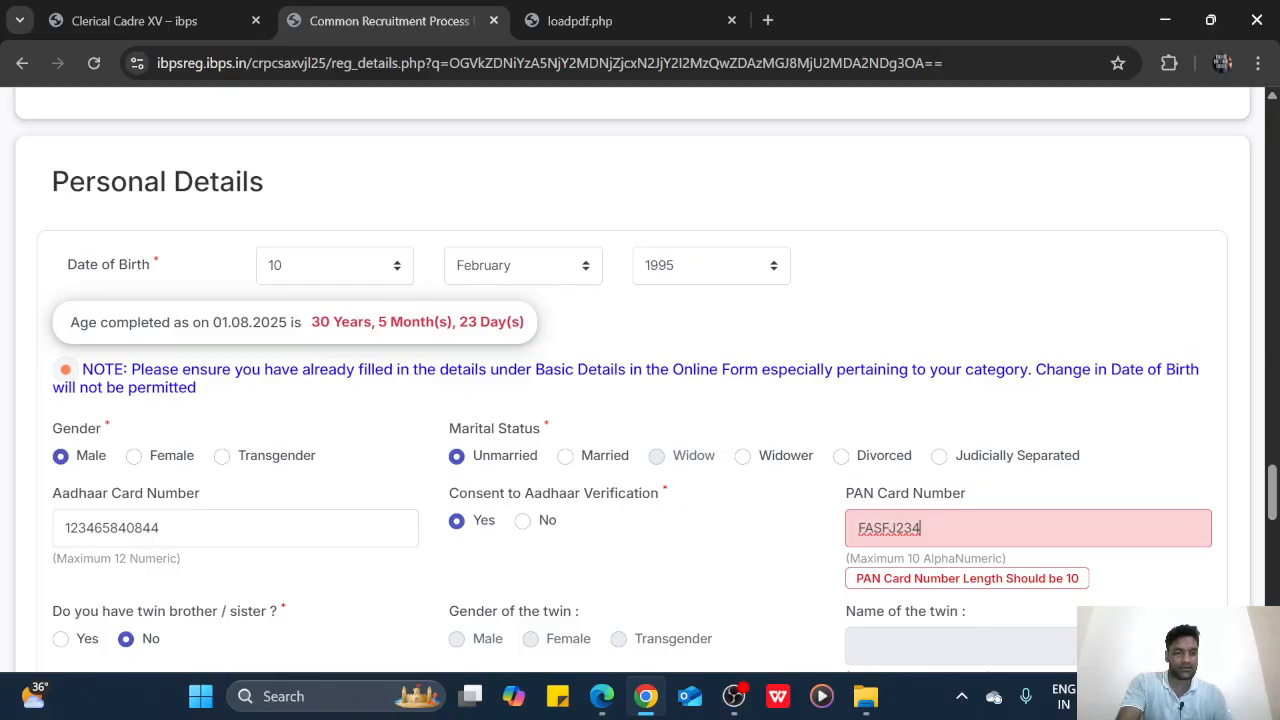
text(7L)
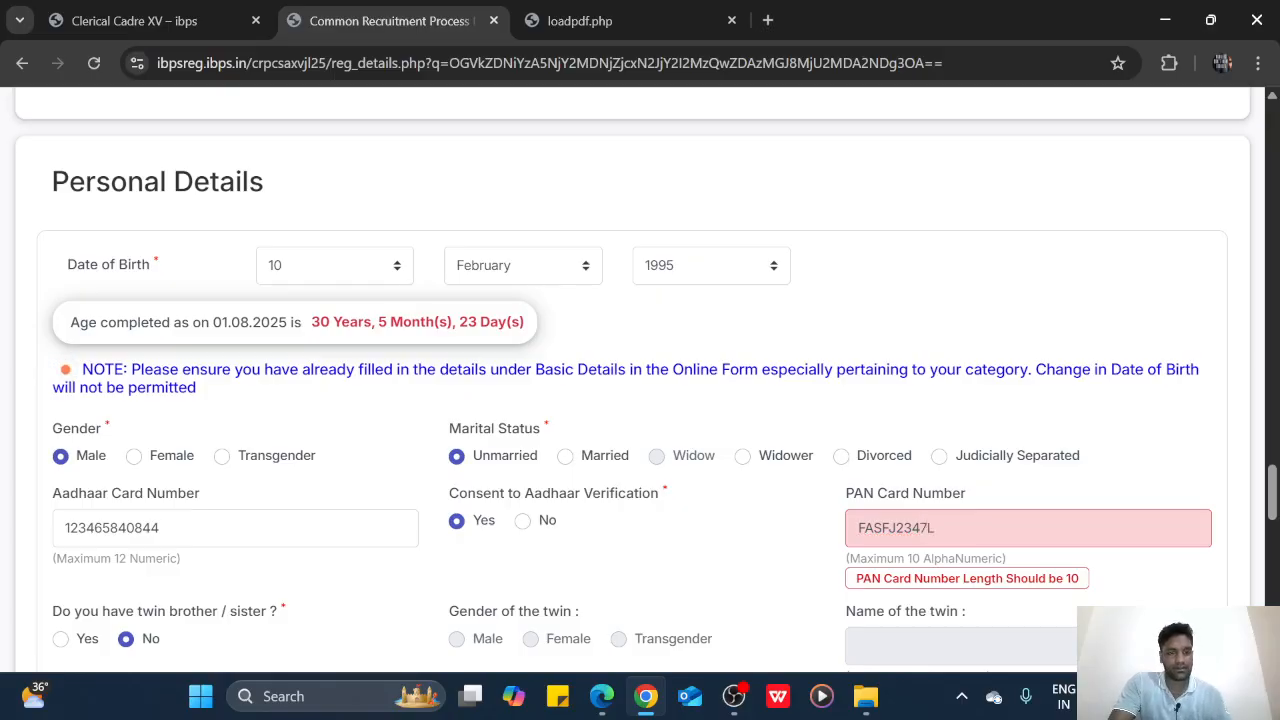
scroll(955, 535, up, 5)
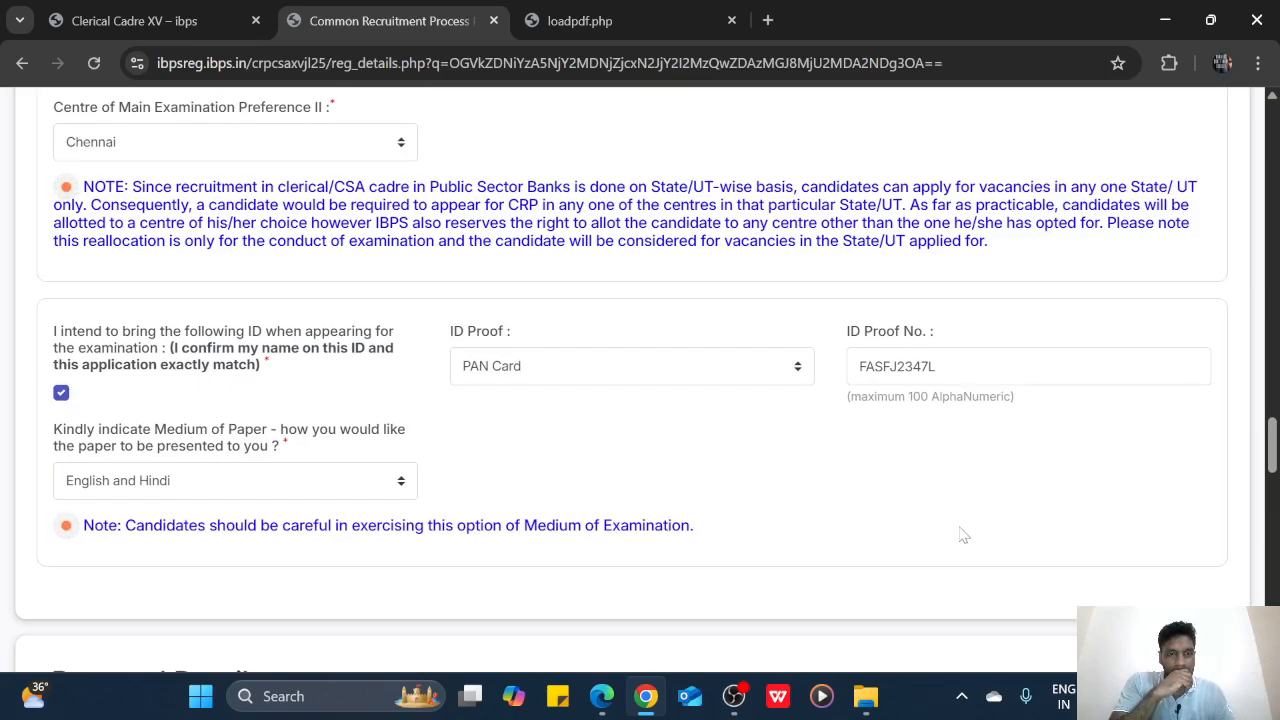
scroll(957, 535, down, 5)
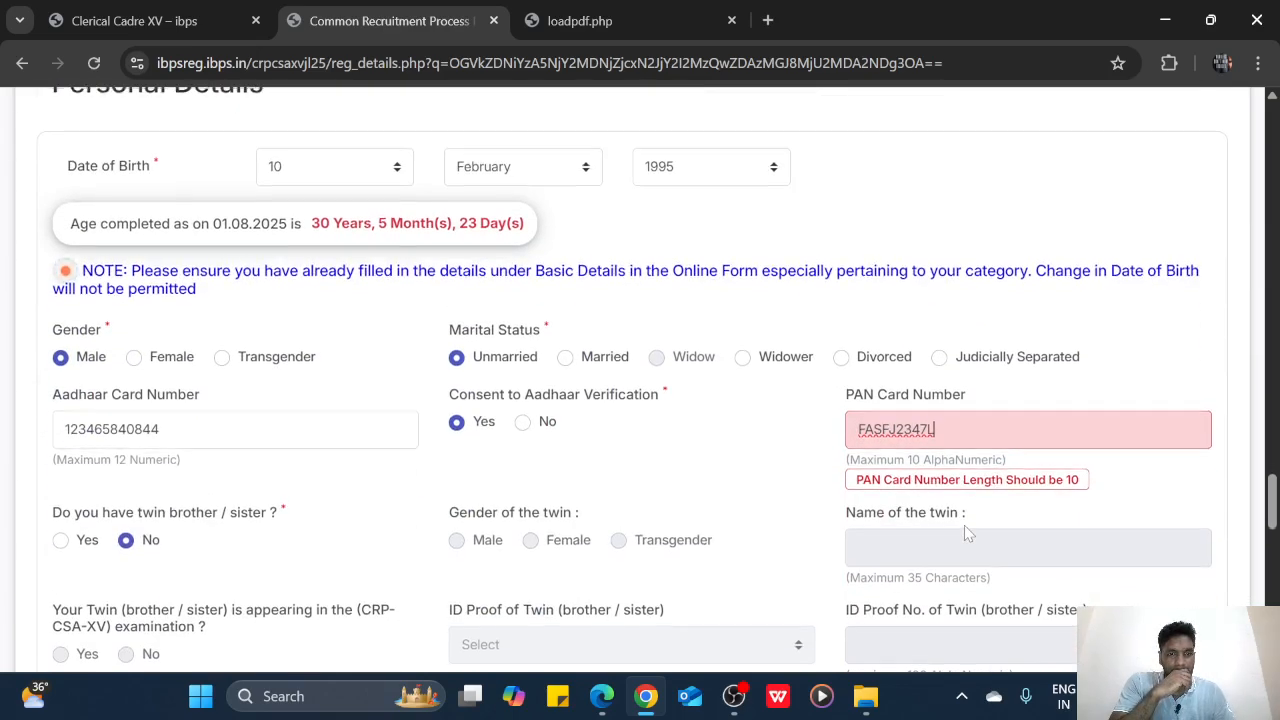
scroll(964, 525, up, 3)
scroll(964, 525, down, 3)
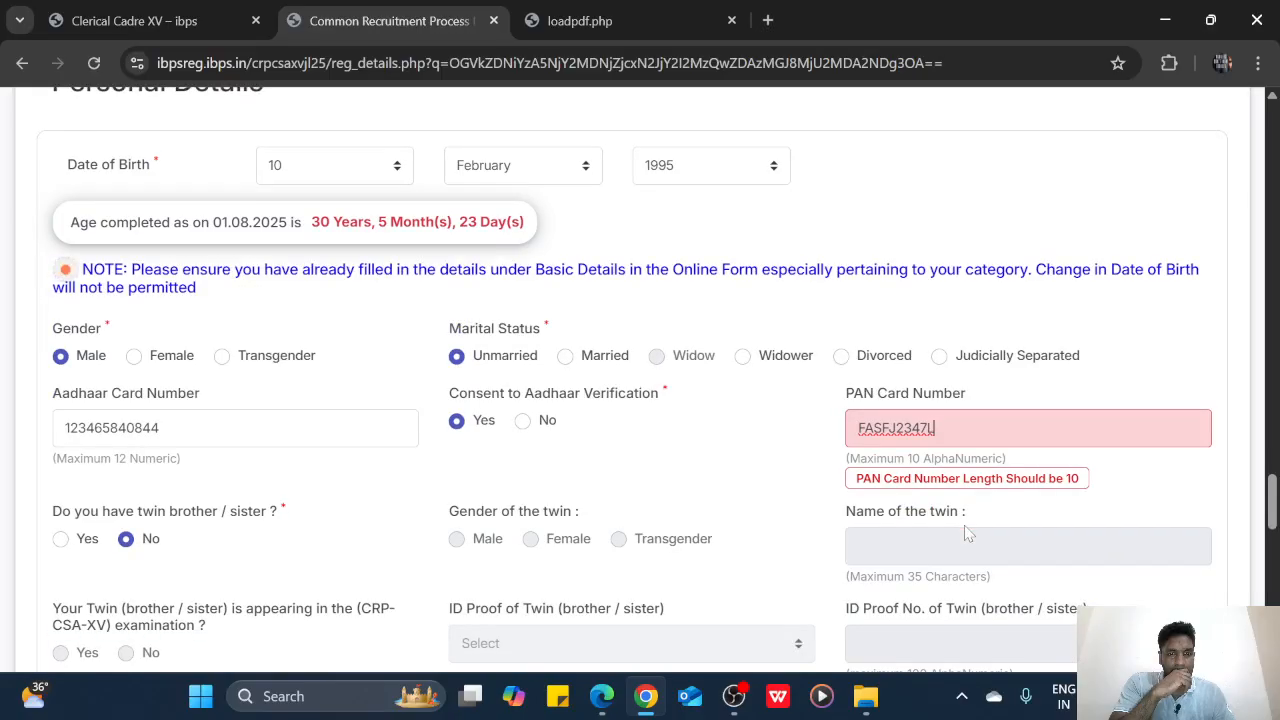
scroll(966, 533, up, 7)
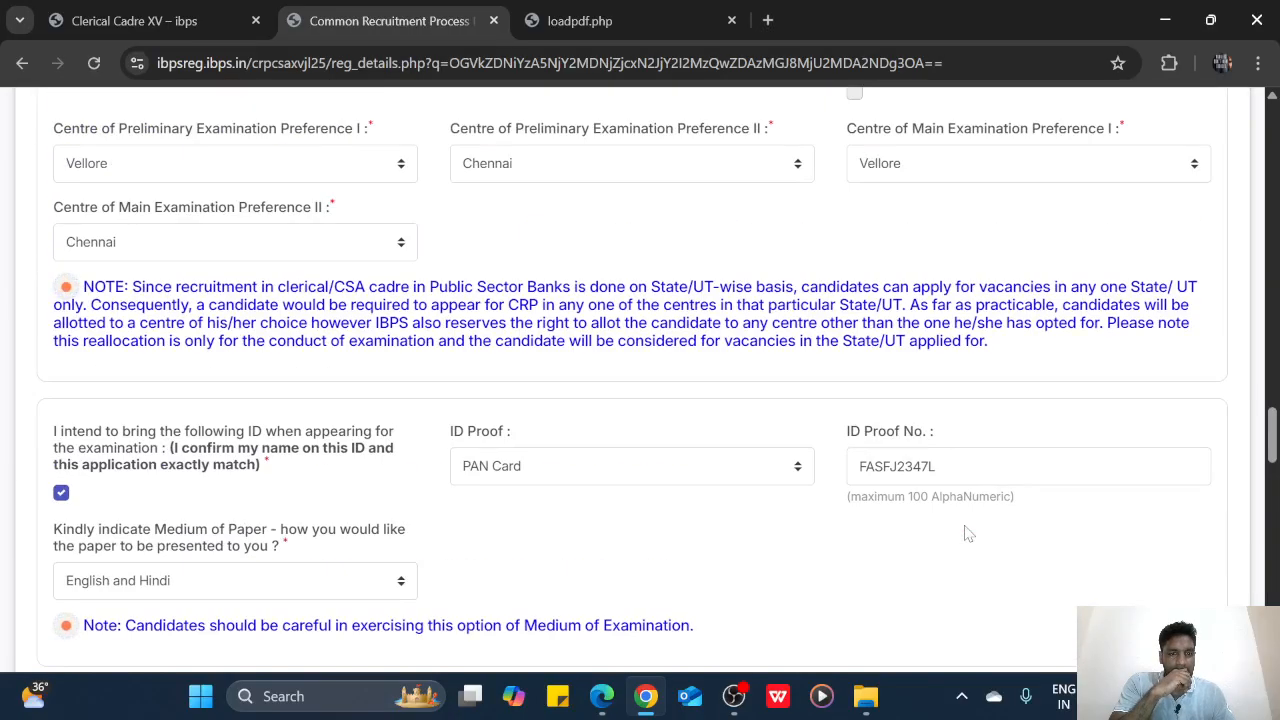
scroll(968, 533, down, 1)
scroll(966, 530, down, 6)
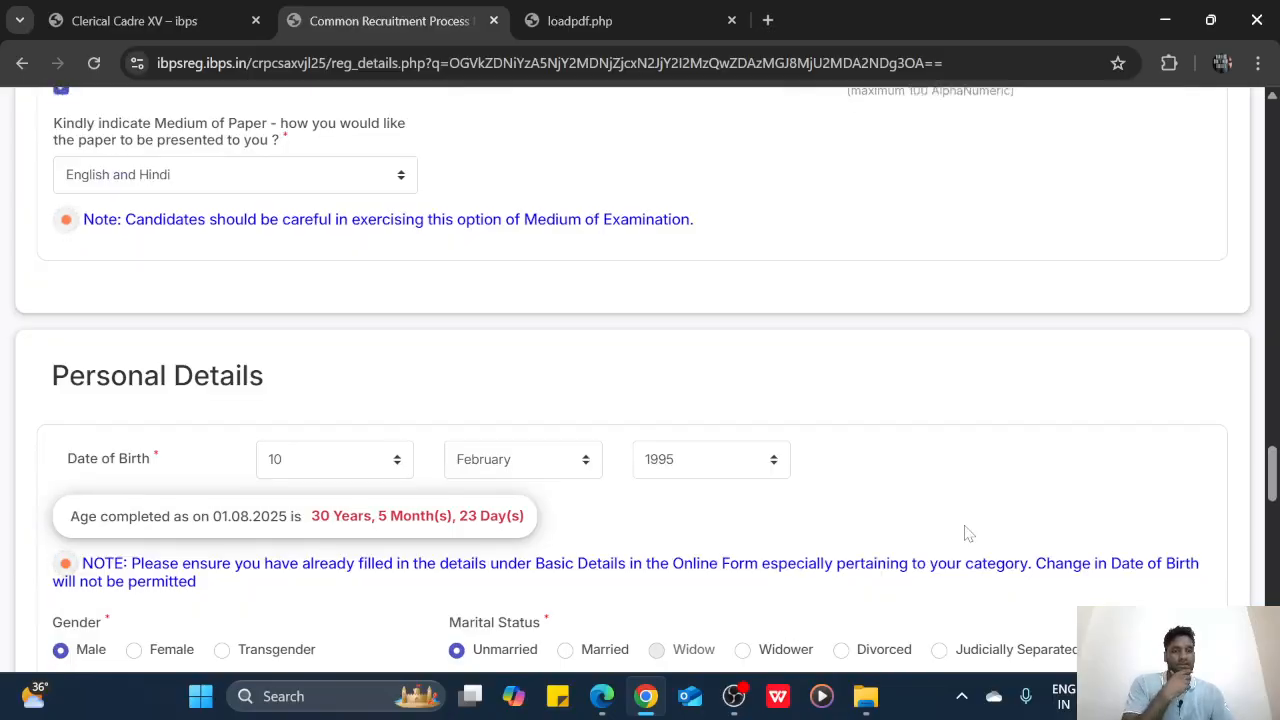
Validate the basic details and dismiss the Verified Successfully alert
scroll(964, 525, down, 15)
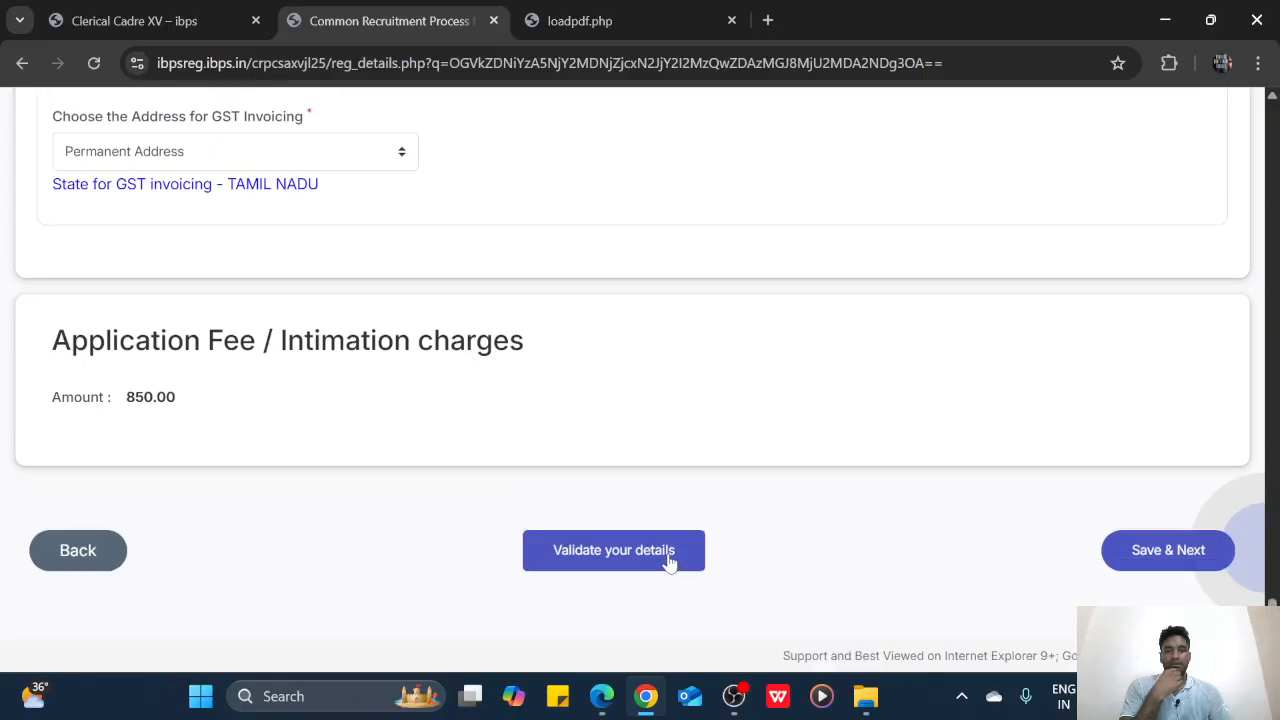
click(666, 560)
click(810, 205)
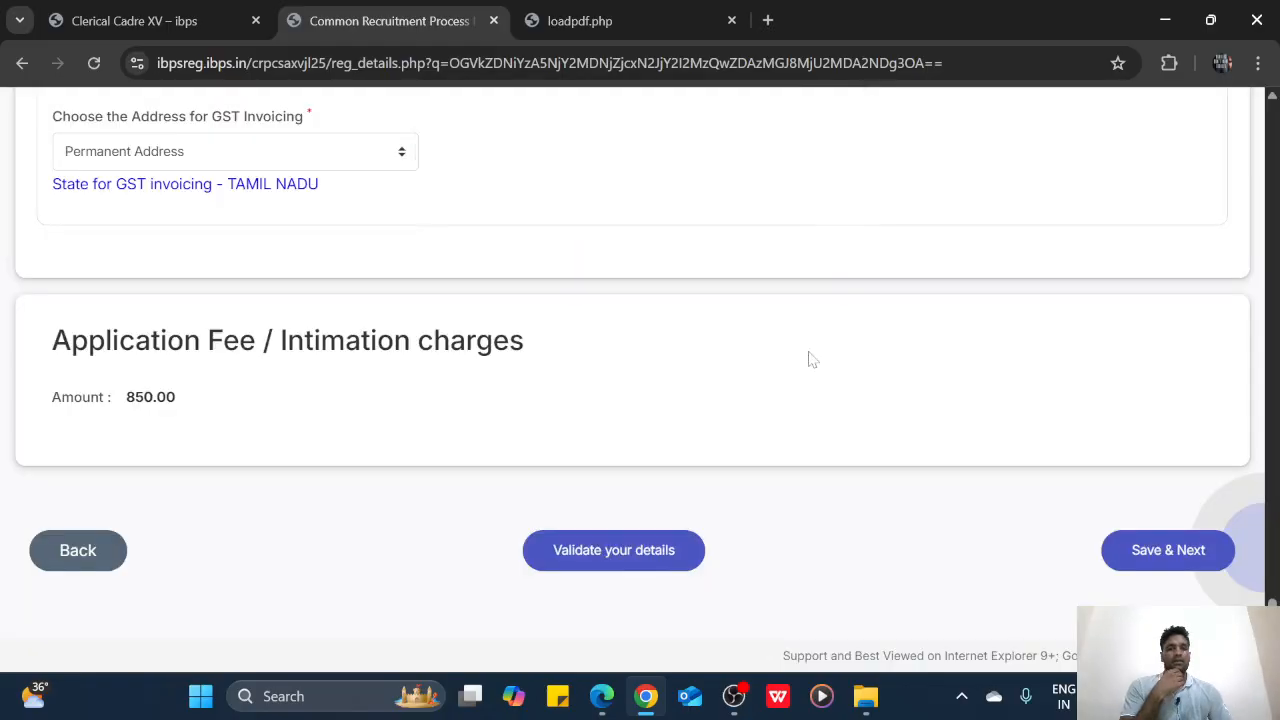
scroll(810, 360, up, 15)
scroll(815, 383, up, 6)
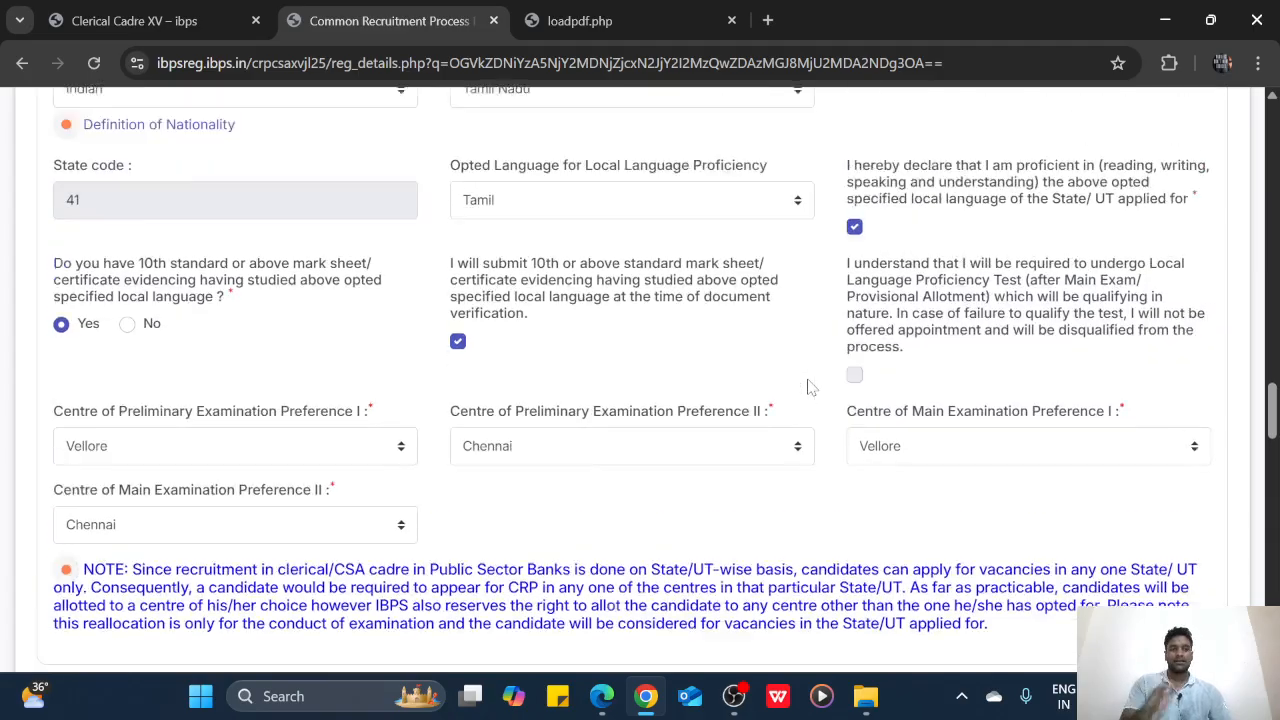
scroll(812, 378, down, 4)
scroll(810, 373, down, 1)
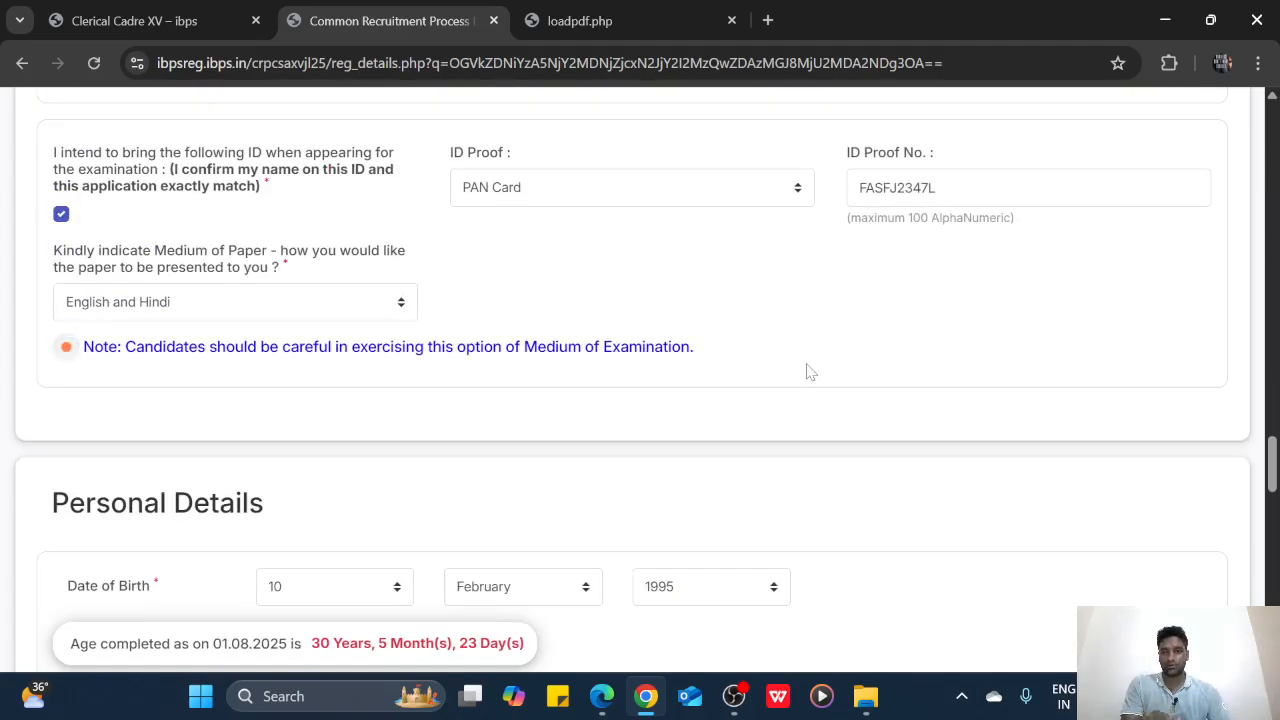
scroll(810, 373, down, 3)
scroll(810, 373, down, 10)
scroll(810, 373, up, 20)
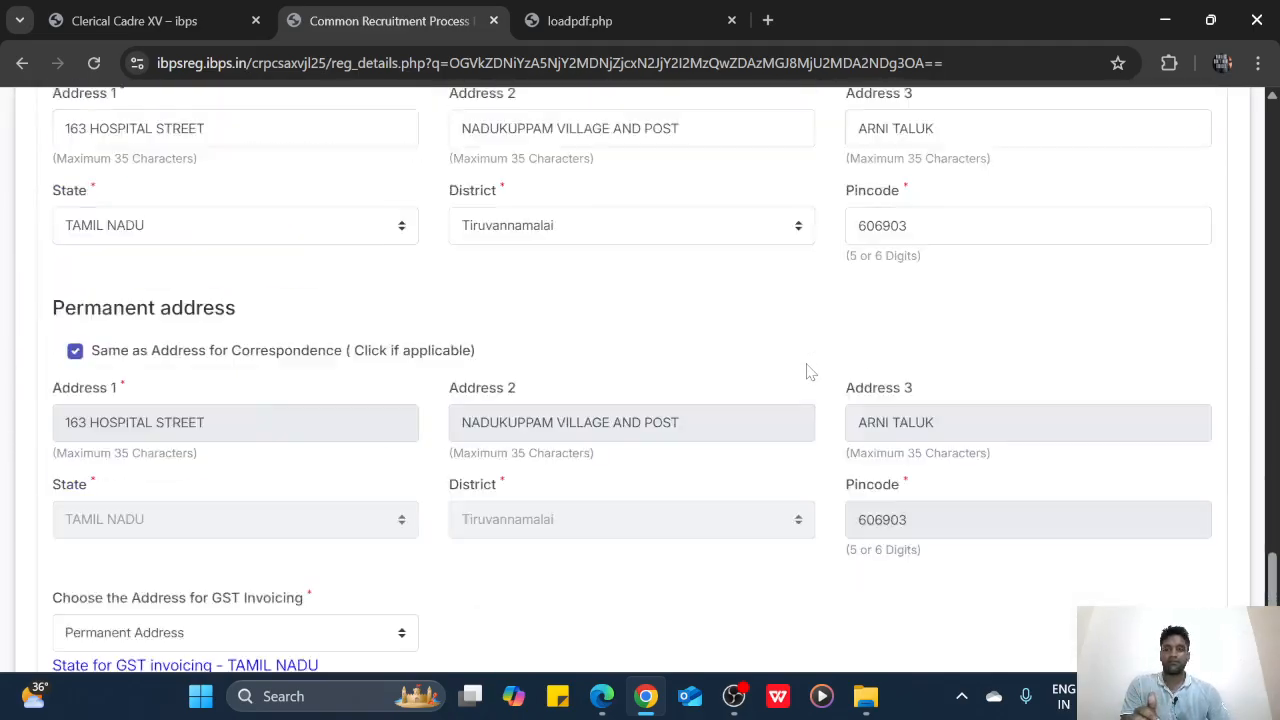
scroll(810, 372, up, 12)
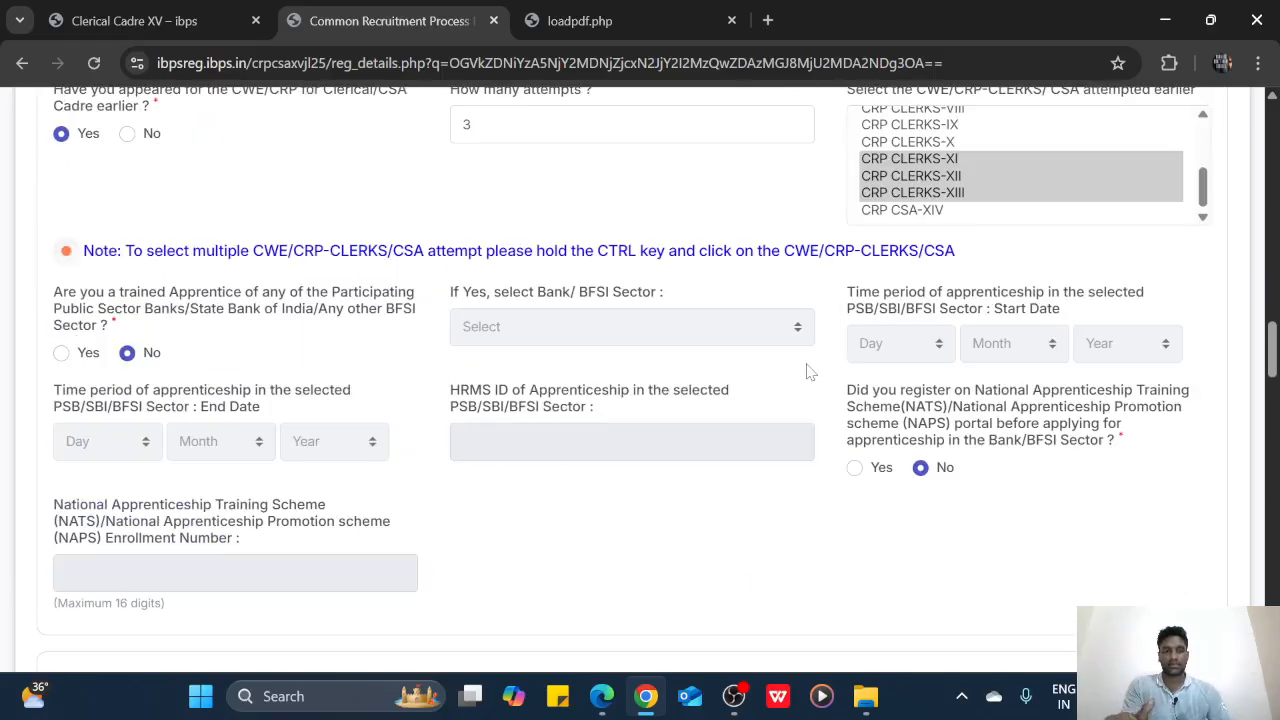
scroll(810, 372, up, 15)
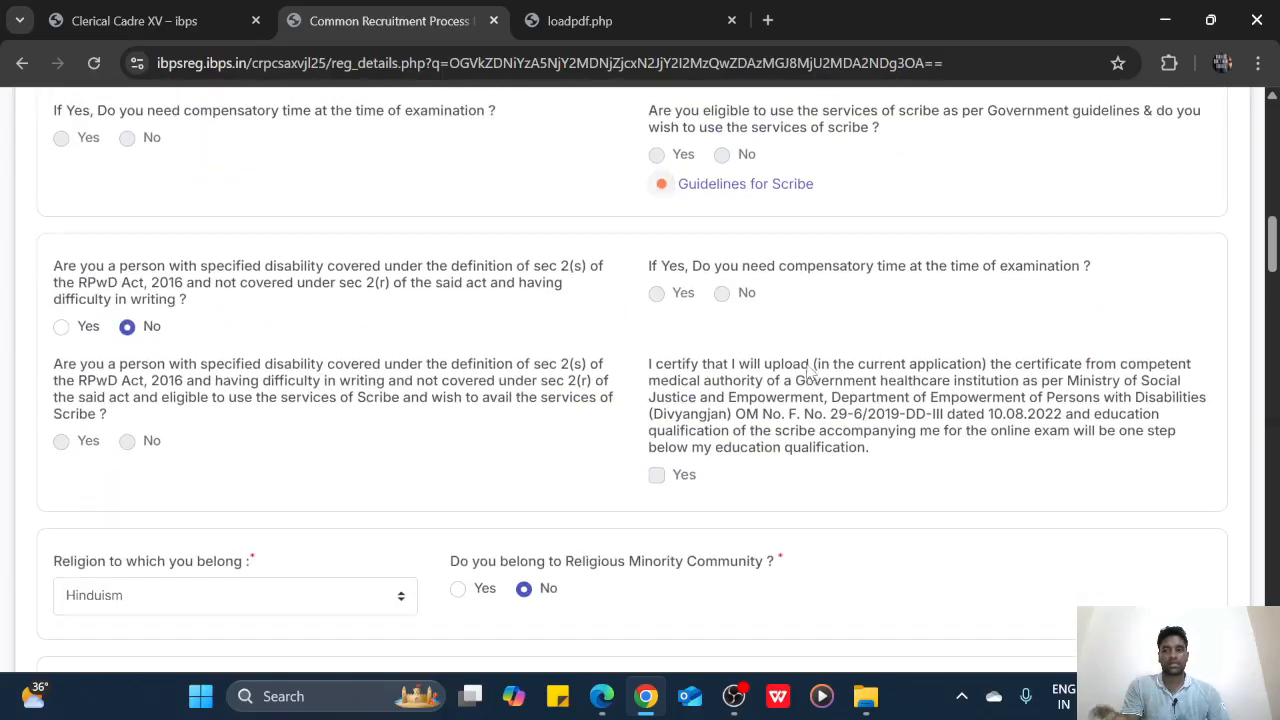
scroll(810, 372, down, 15)
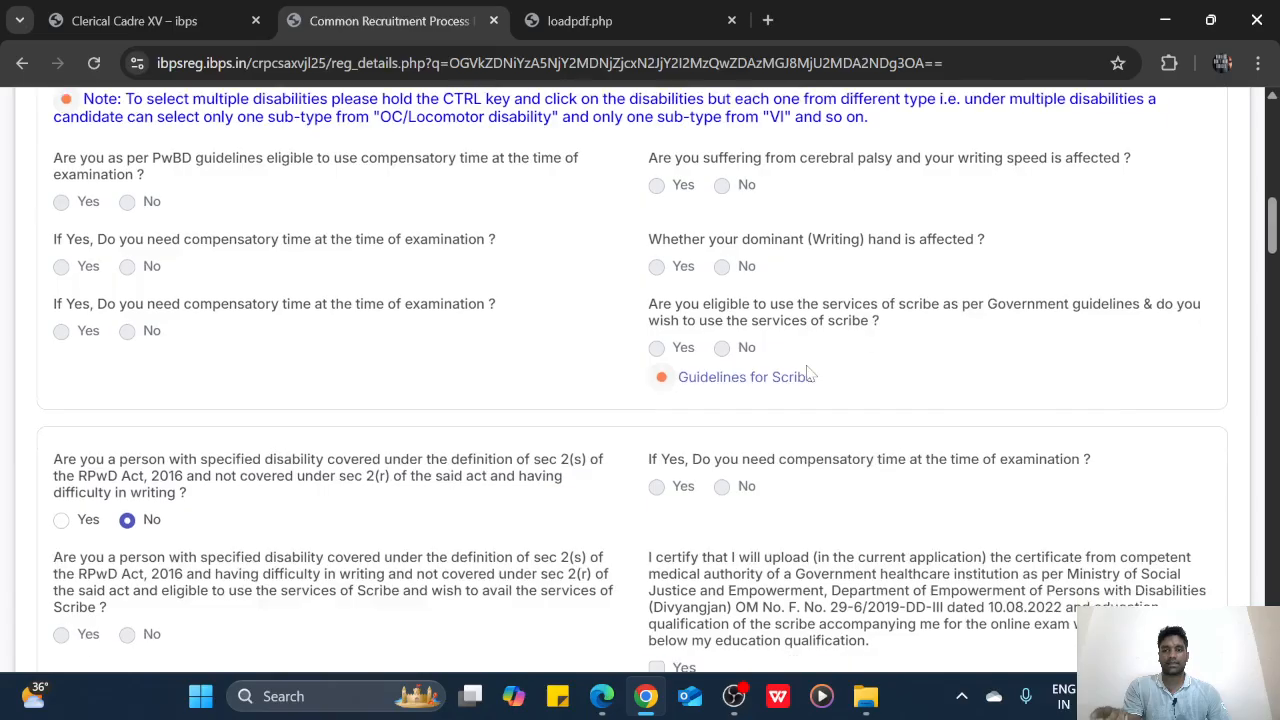
scroll(810, 373, down, 12)
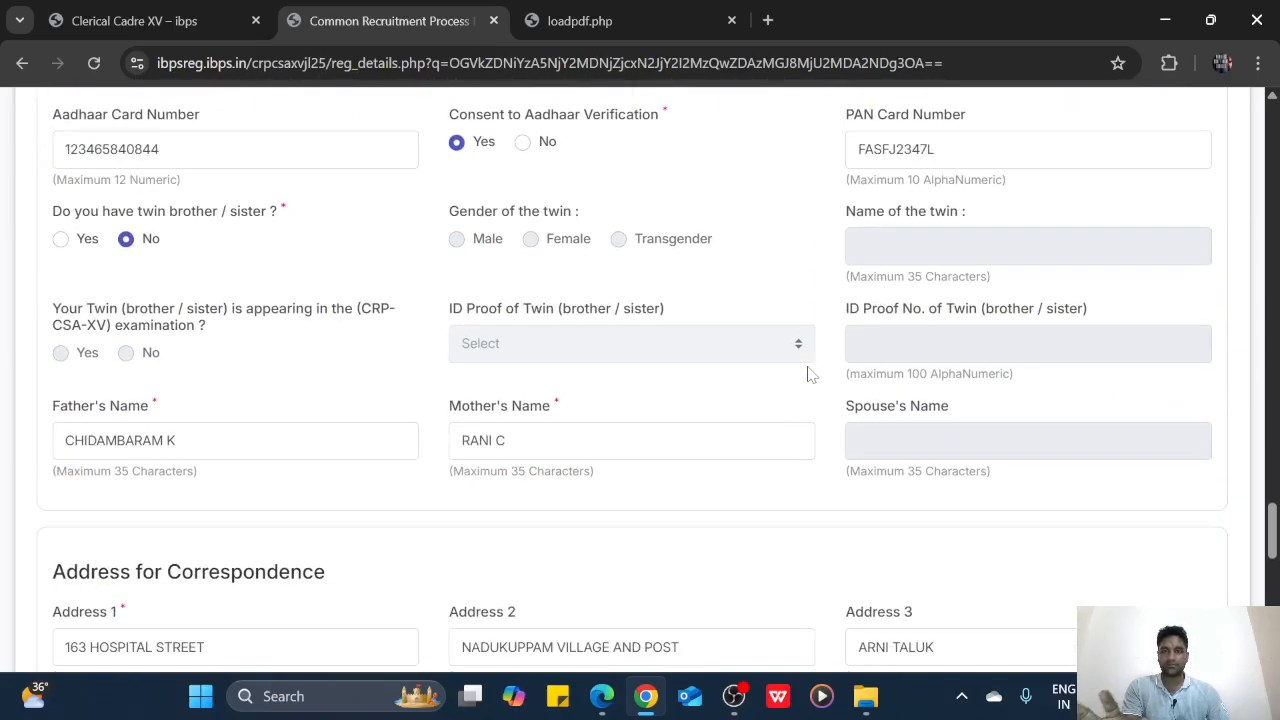
scroll(812, 373, up, 2)
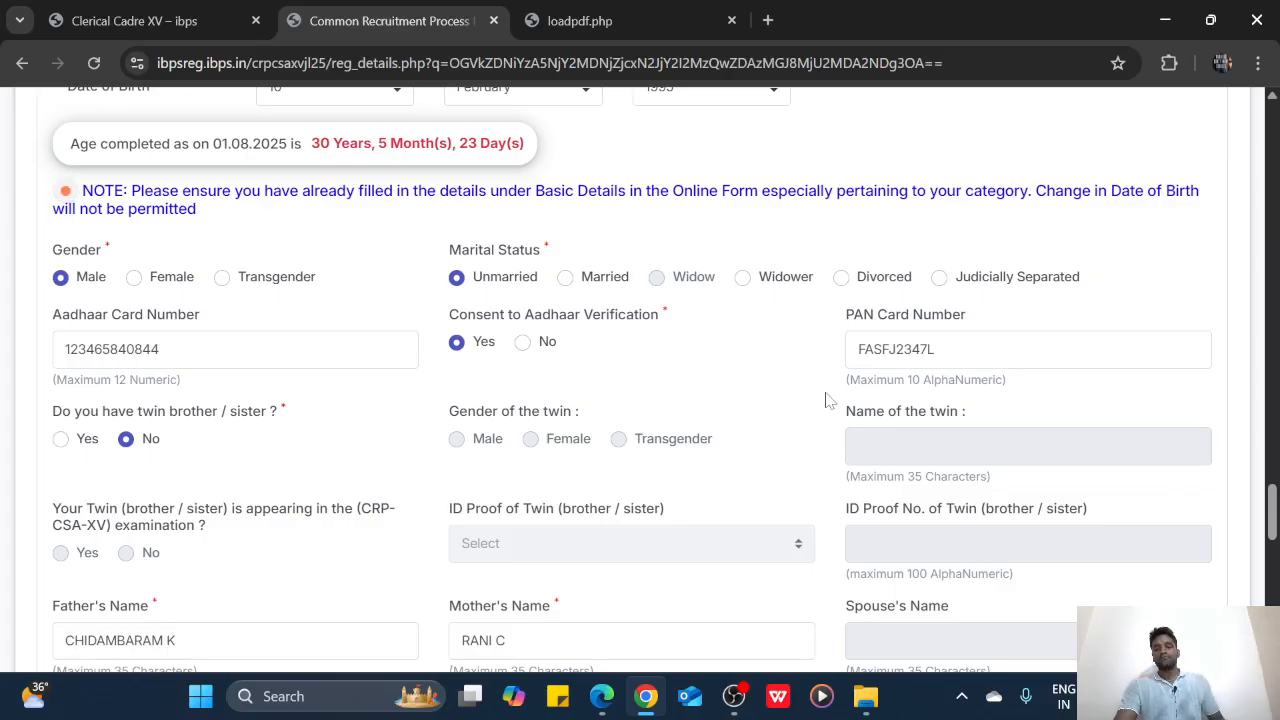
key(Caps_Lock)
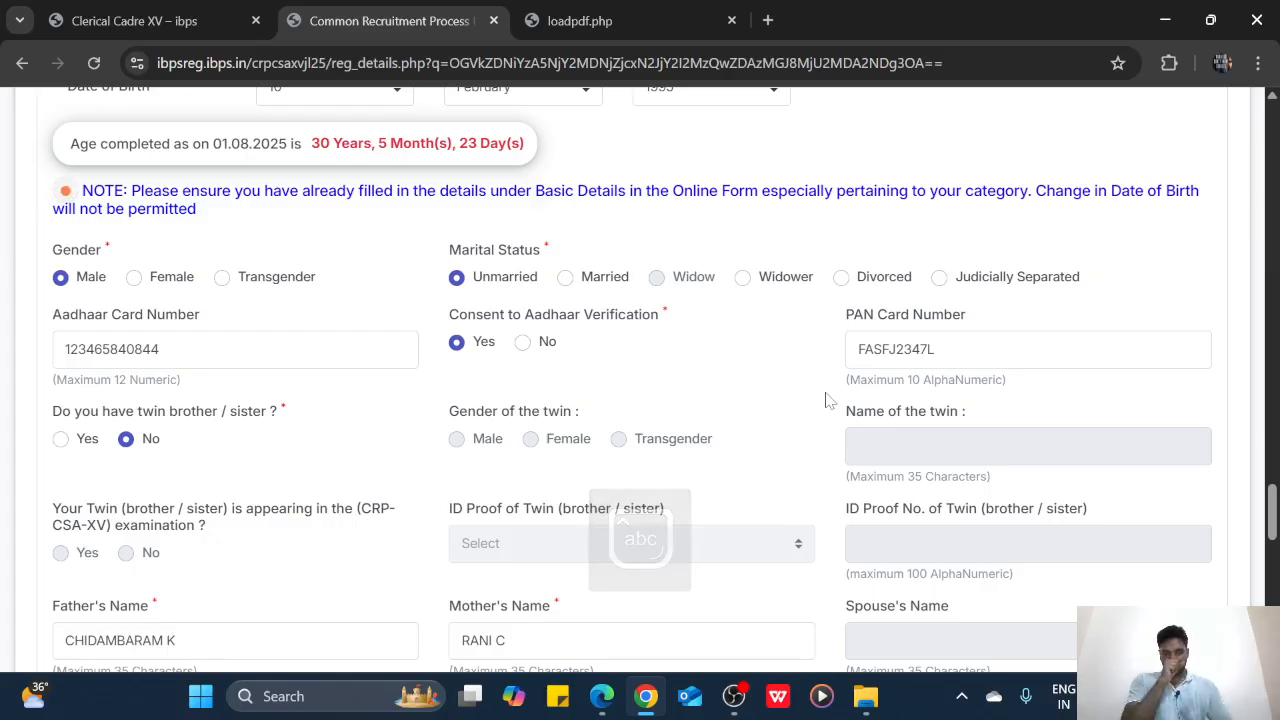
scroll(704, 485, down, 5)
scroll(700, 486, down, 6)
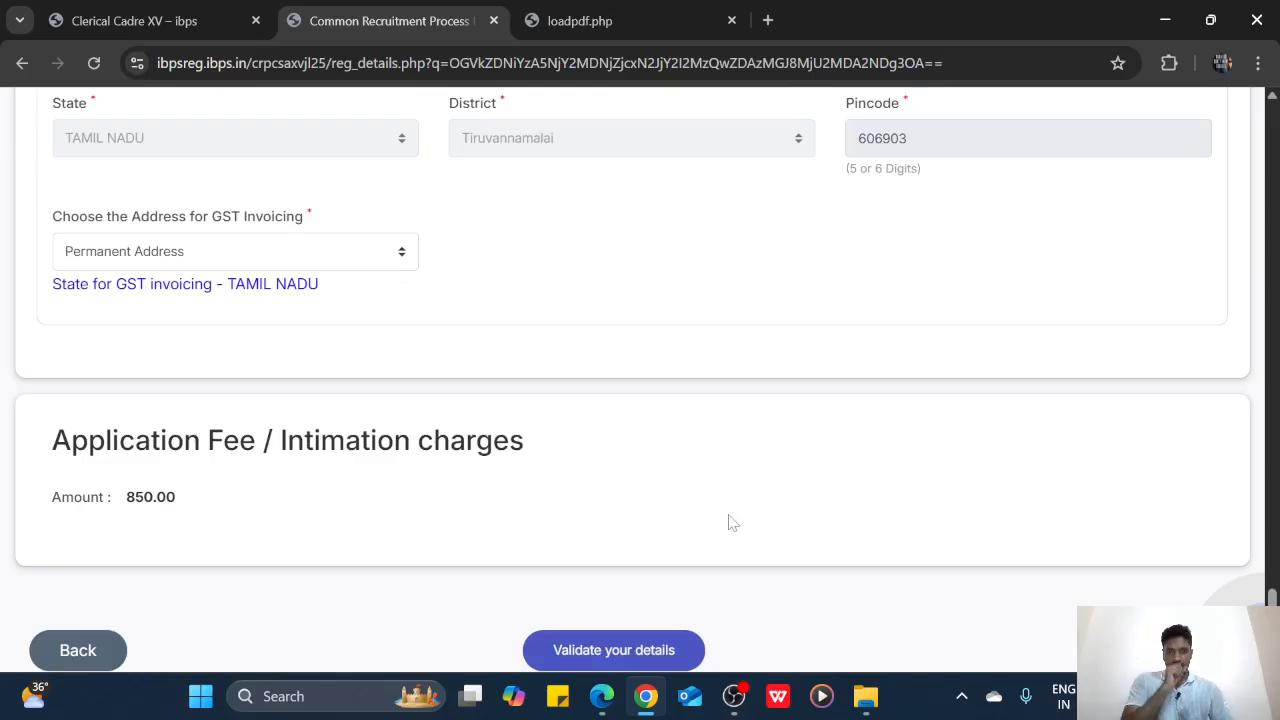
scroll(780, 525, down, 1)
Re-validate the basic details, close the alert, and Save & Next to the qualification page
click(632, 560)
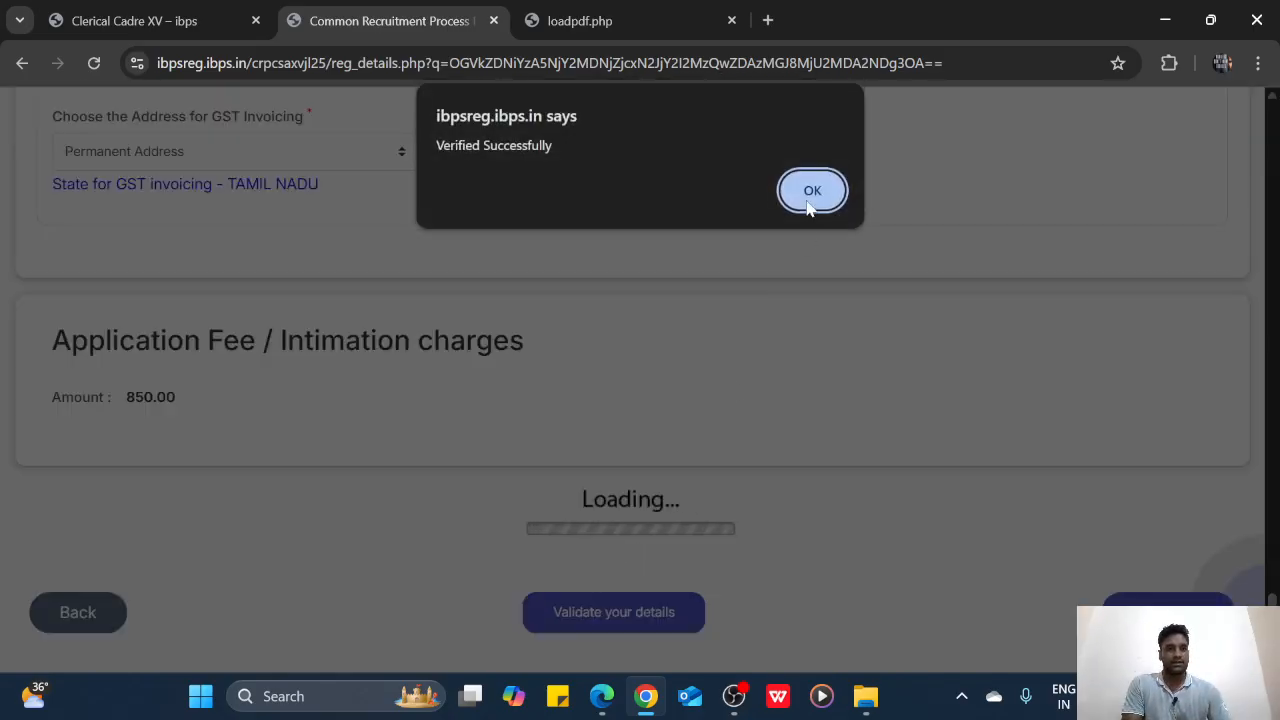
key(Return)
click(1165, 563)
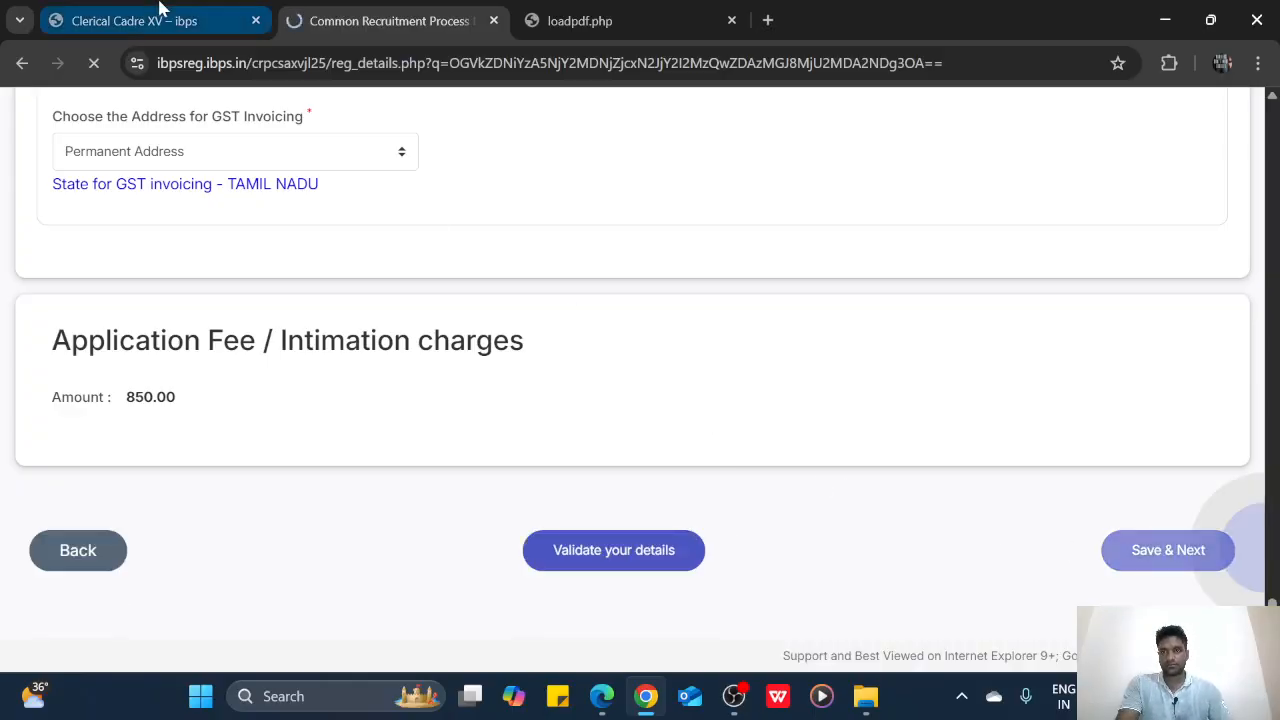
scroll(577, 350, down, 4)
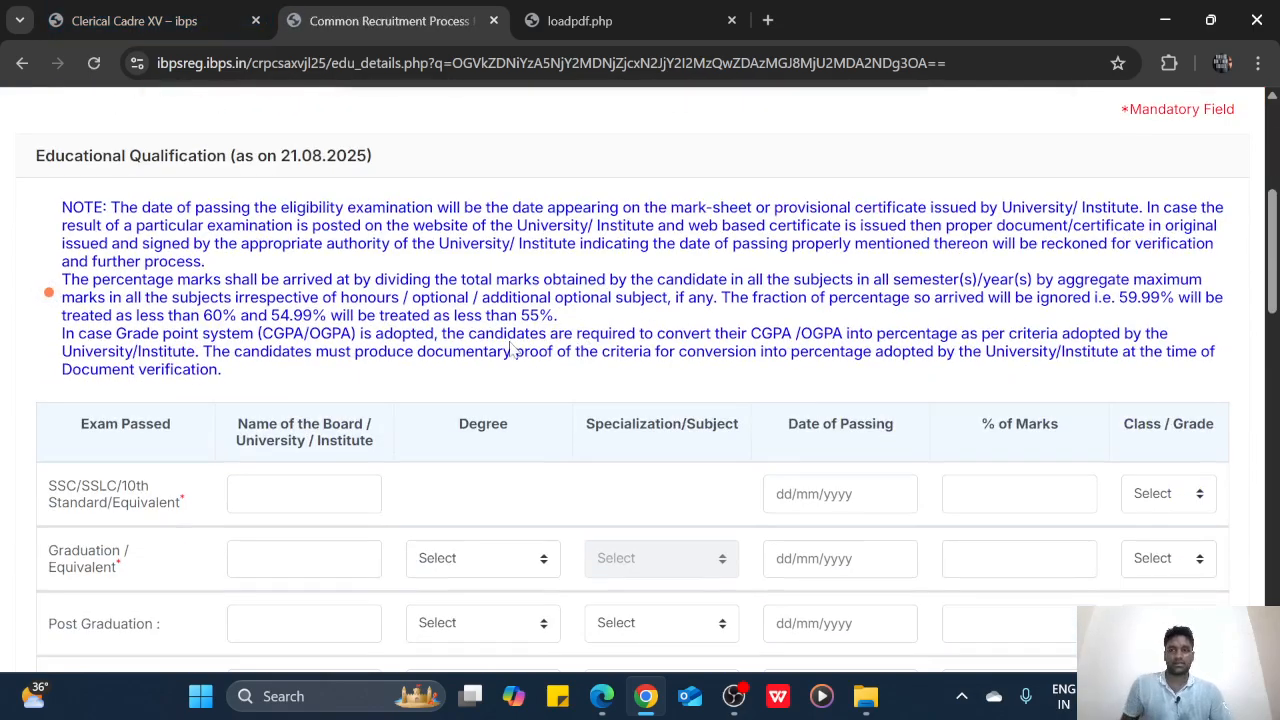
Enter STATE BOARD as the SSLC board and bring up File Explorer to find the marksheet
scroll(512, 352, down, 1)
click(330, 394)
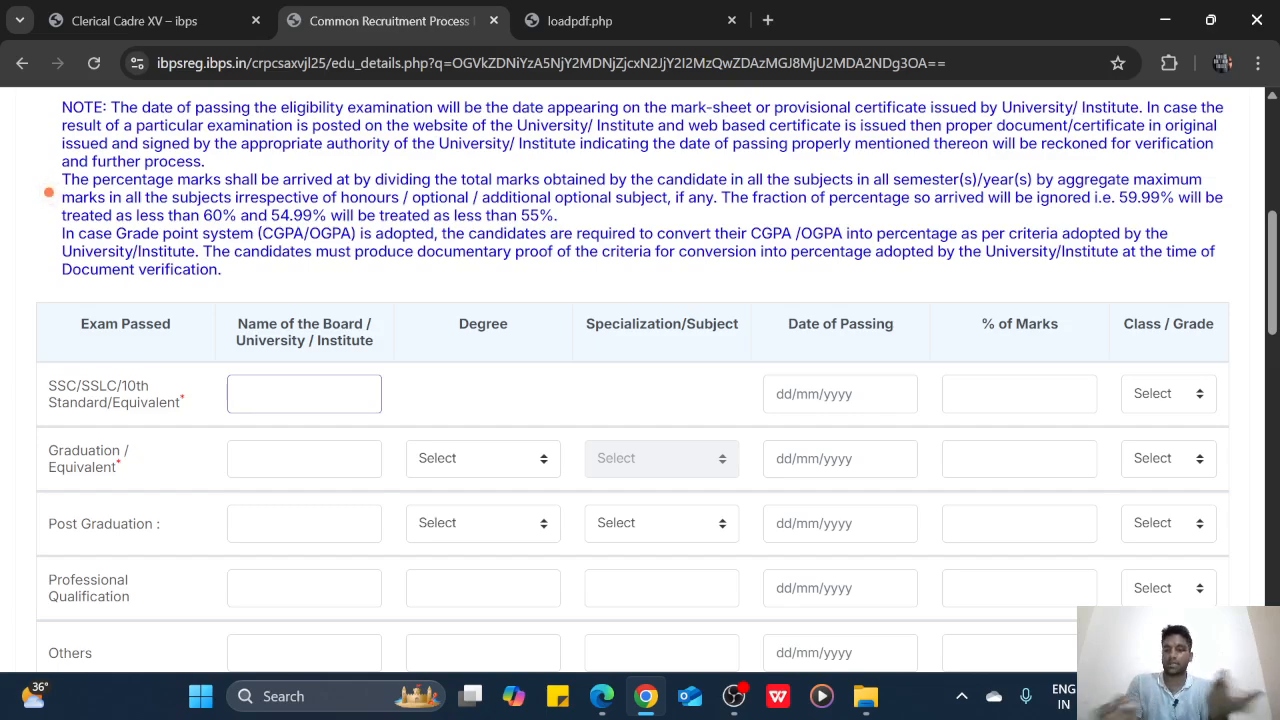
text(STATE)
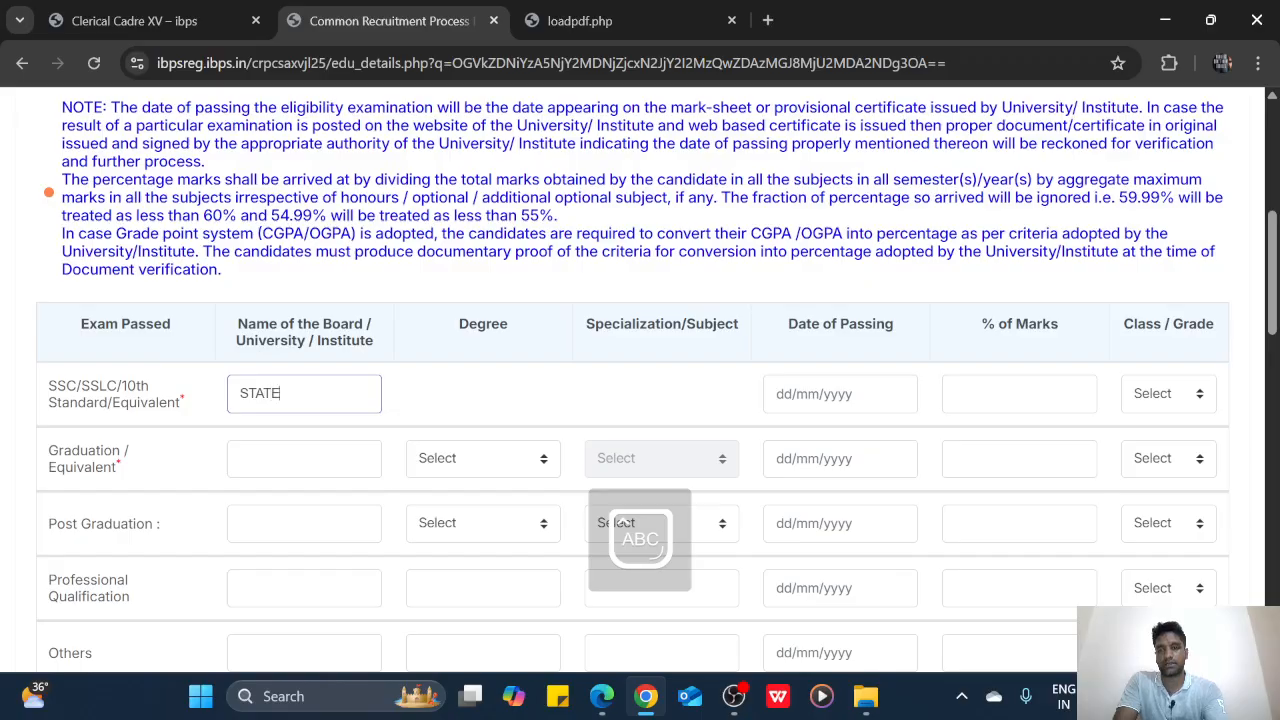
text( BOARD)
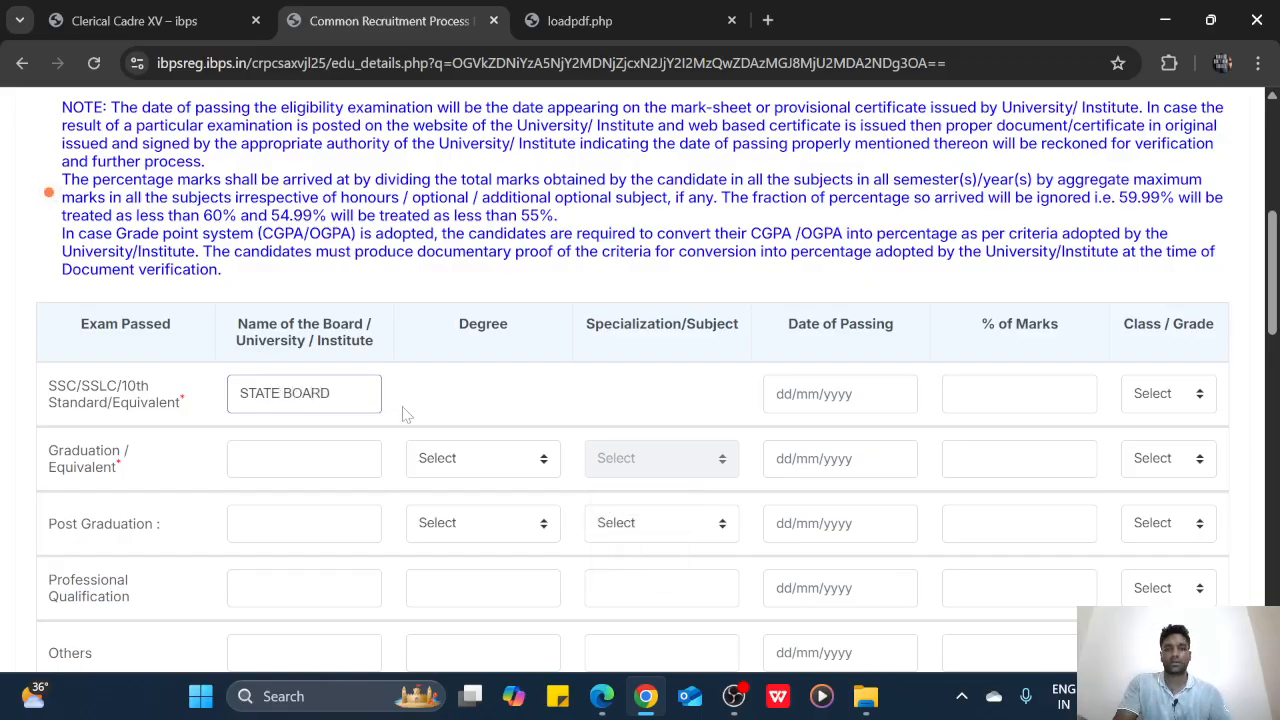
click(812, 394)
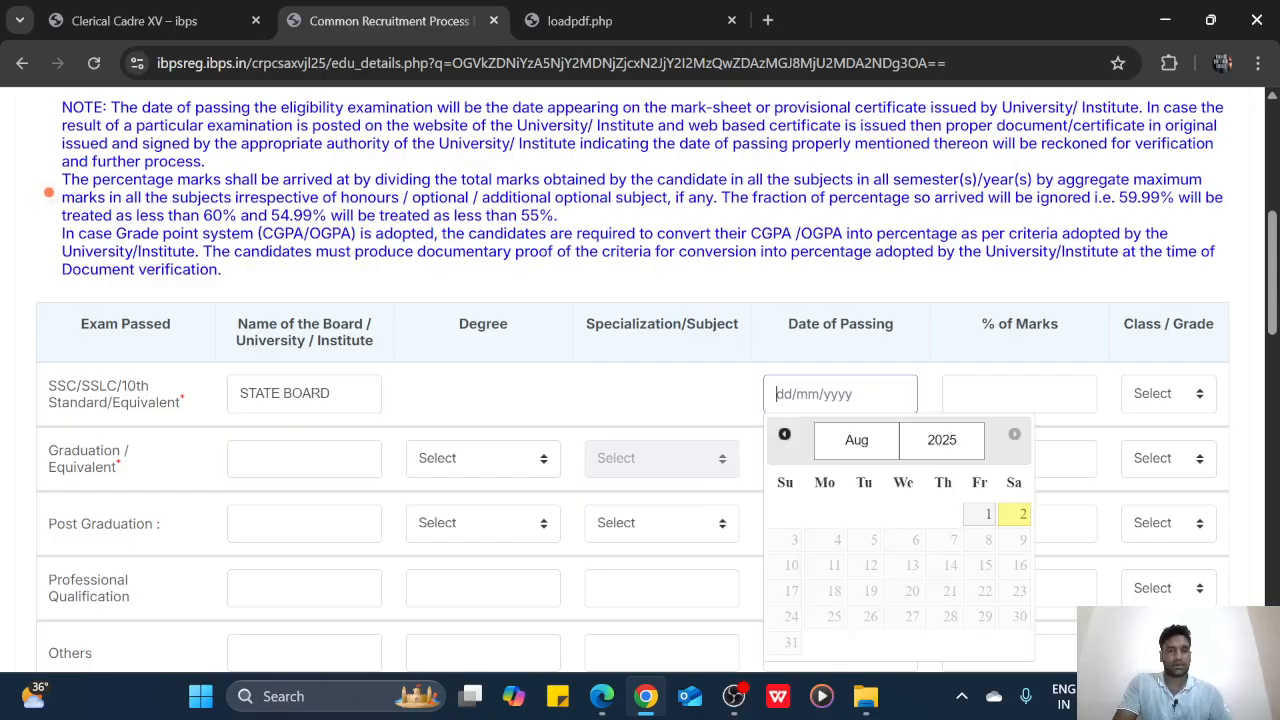
click(866, 696)
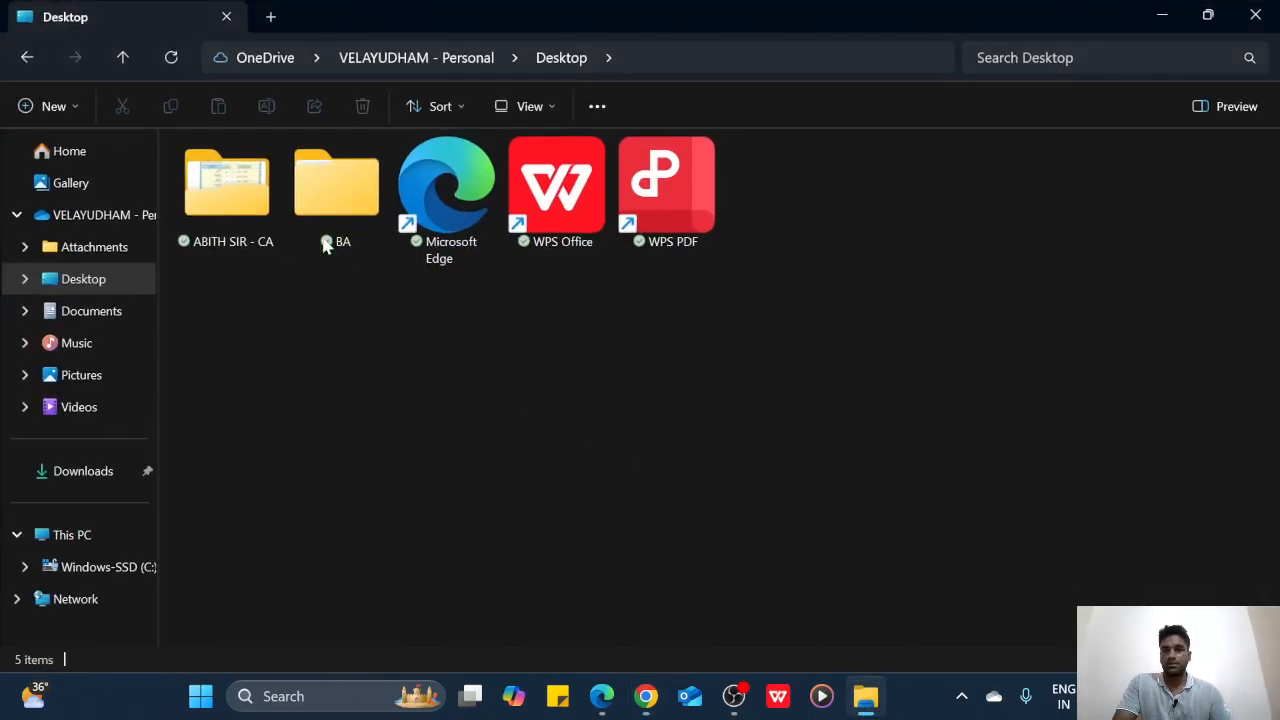
Check the date in 10THMARKSHEET.pdf from the Desktop CA folder, then return to the browser
click(79, 471)
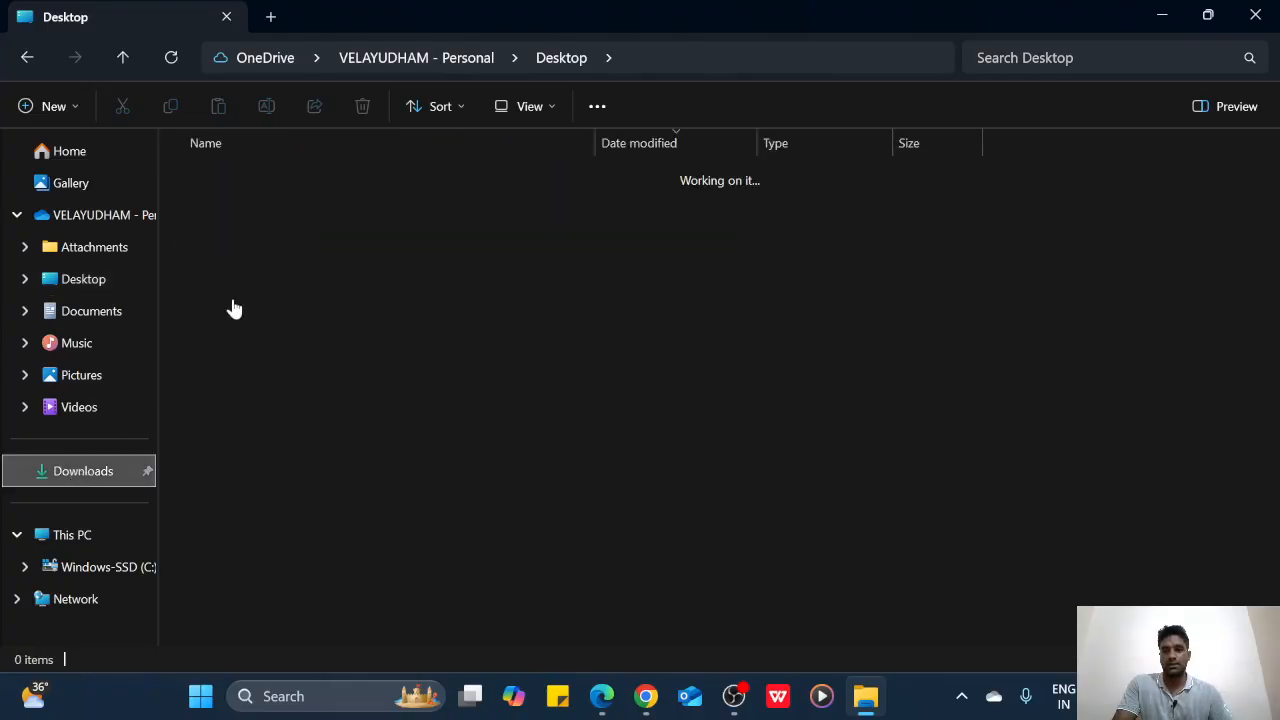
click(83, 279)
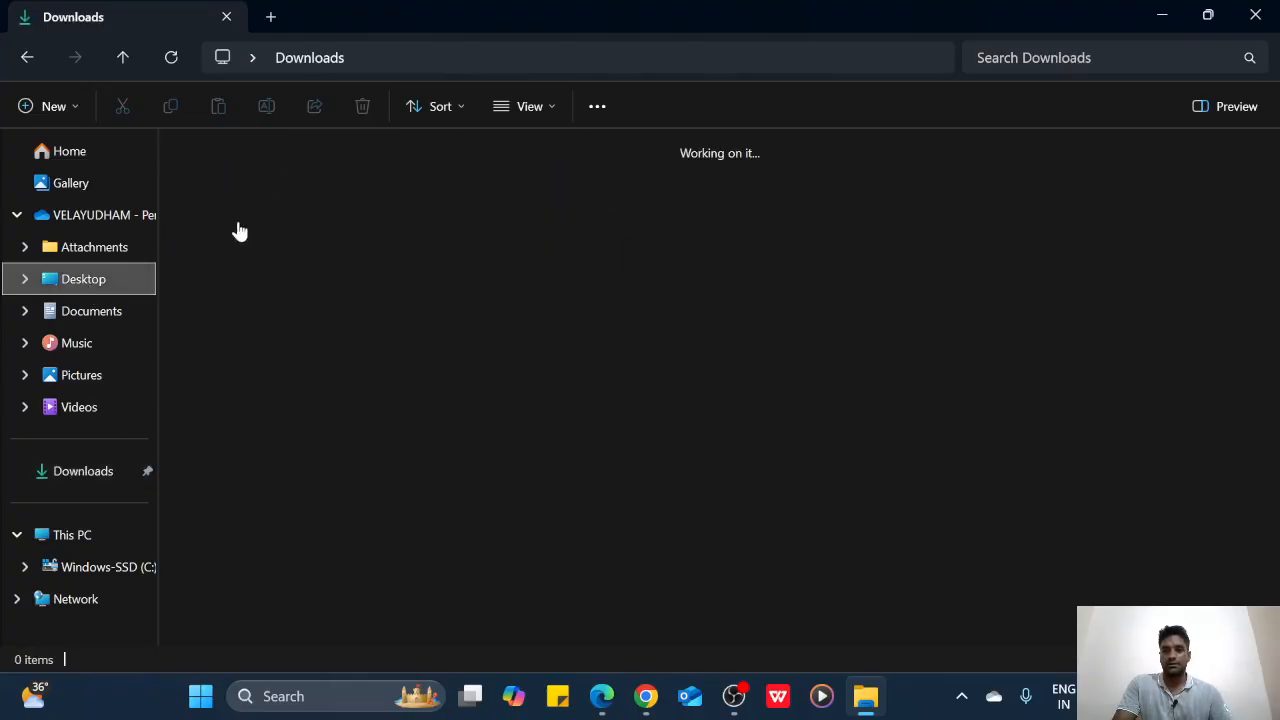
click(252, 220)
double_click(254, 218)
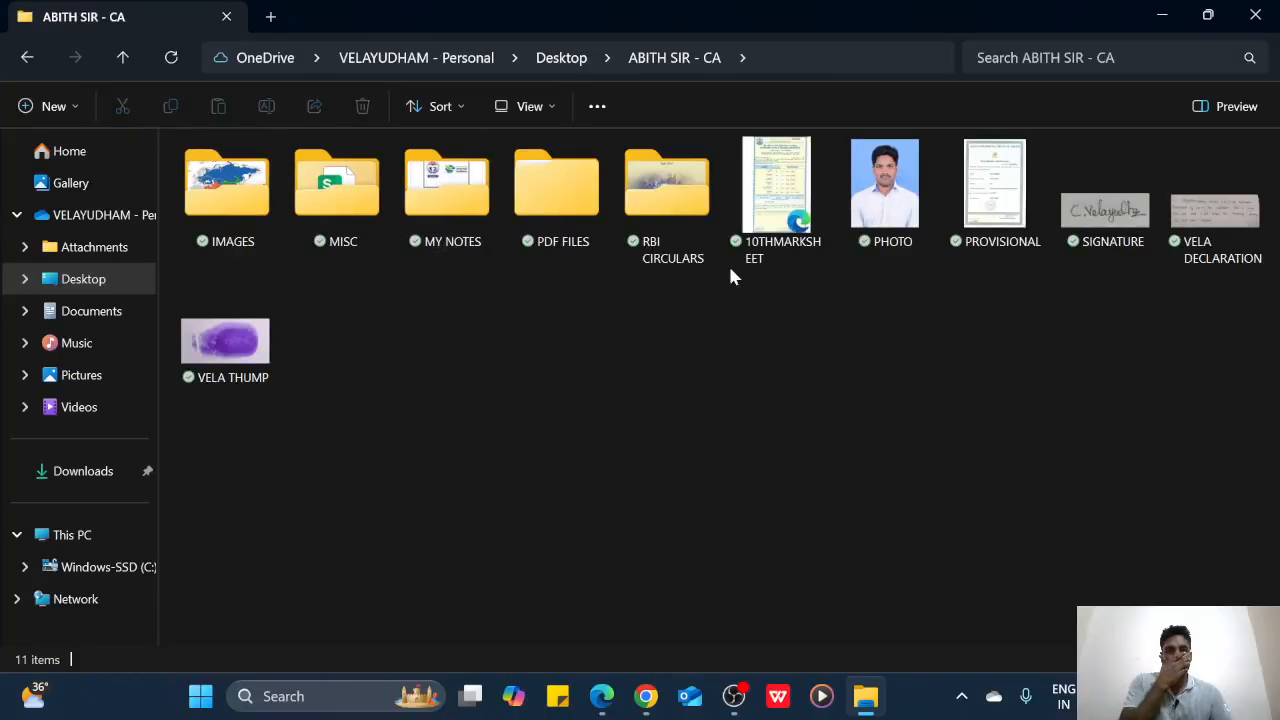
double_click(758, 236)
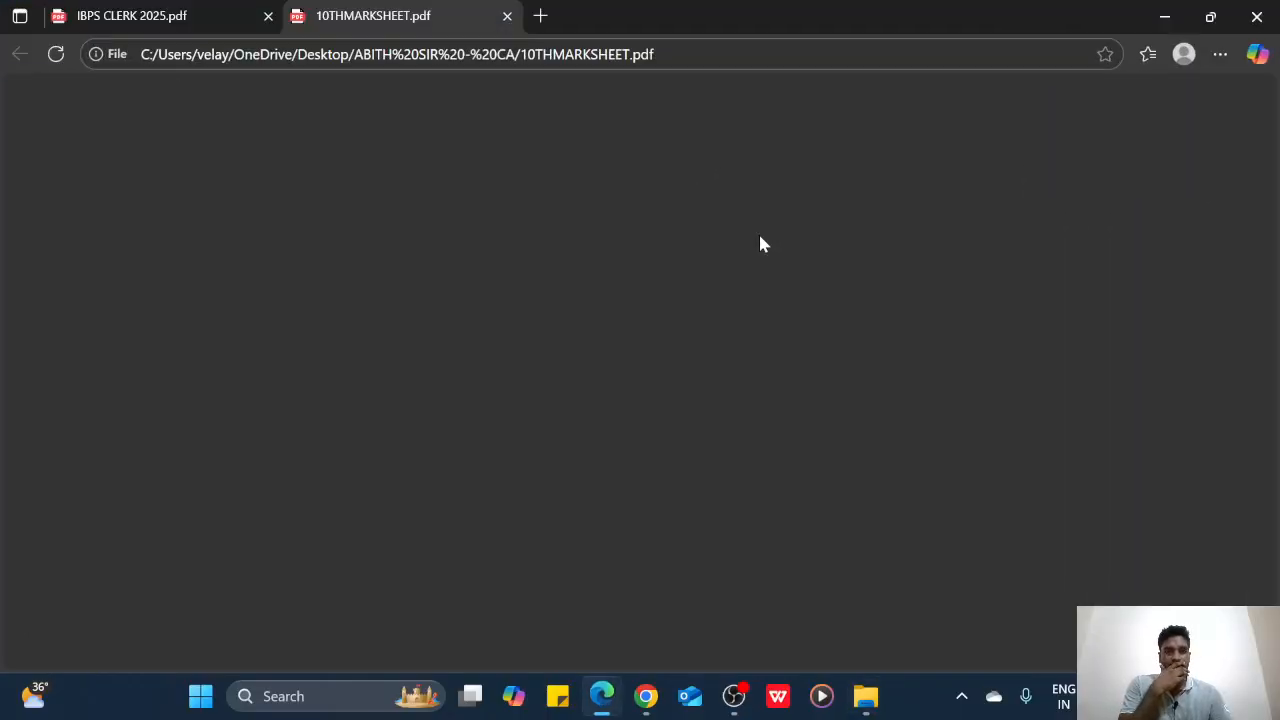
scroll(768, 322, down, 4)
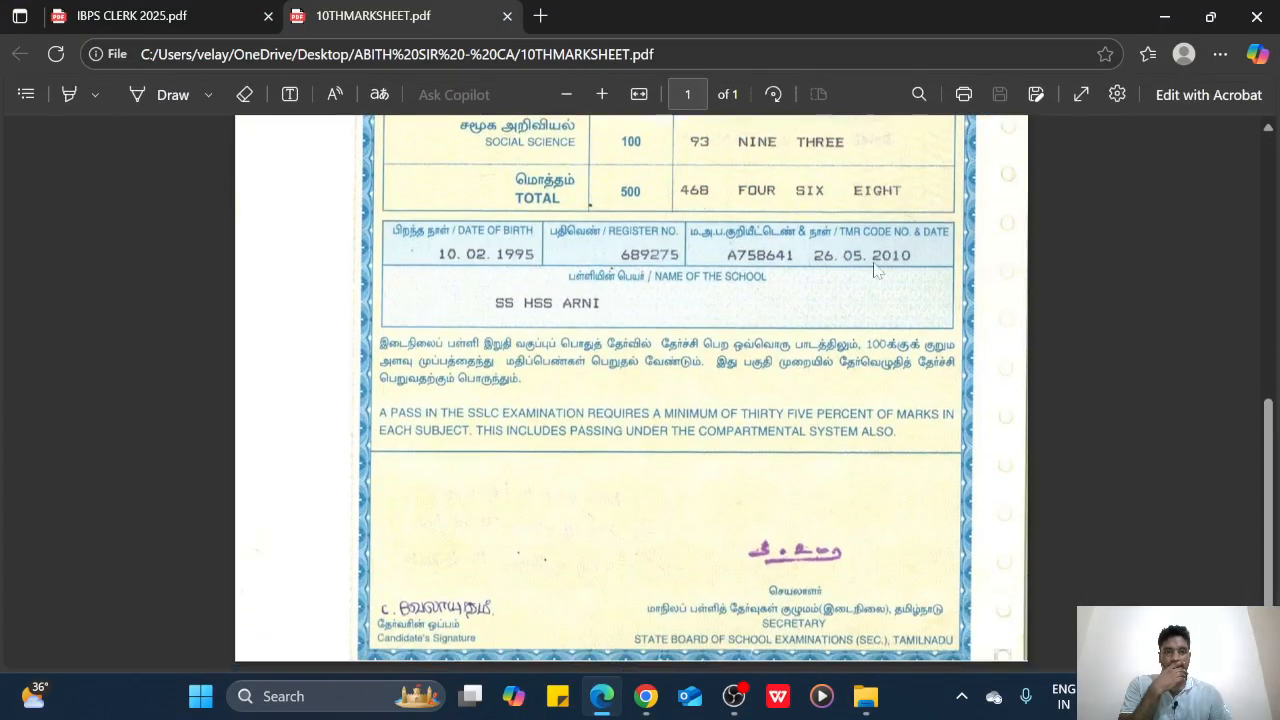
click(1164, 16)
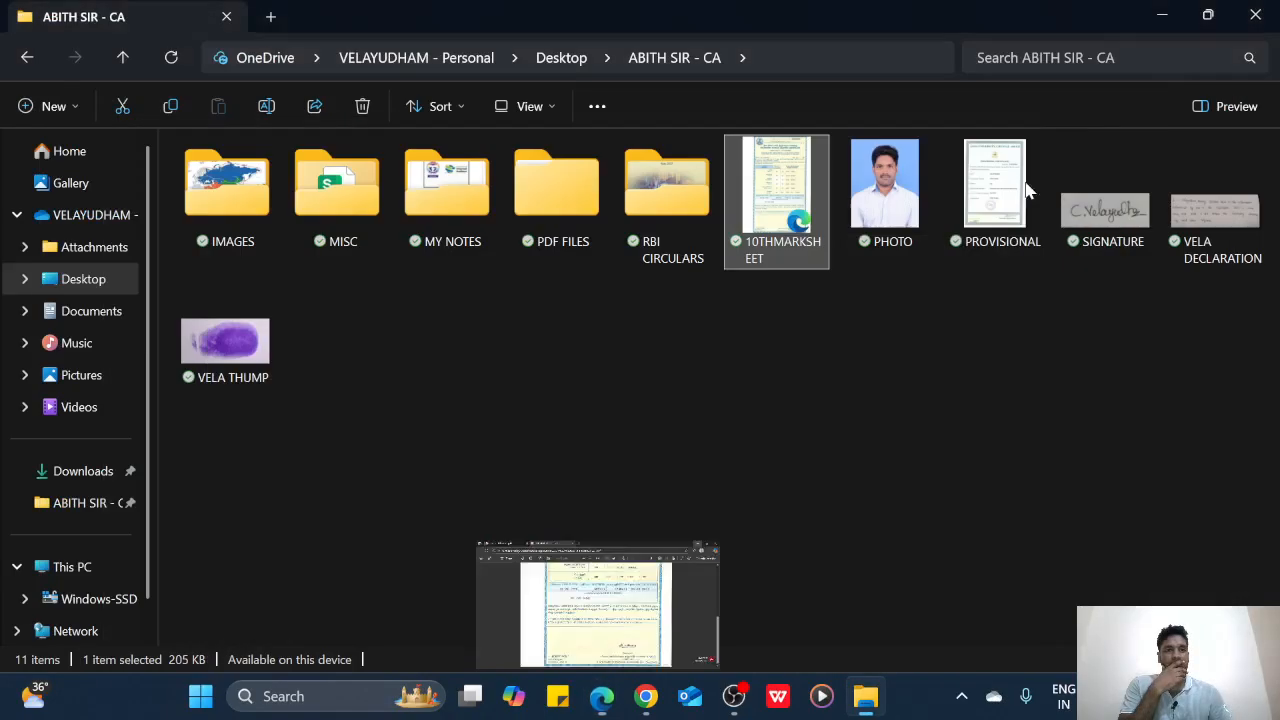
click(646, 696)
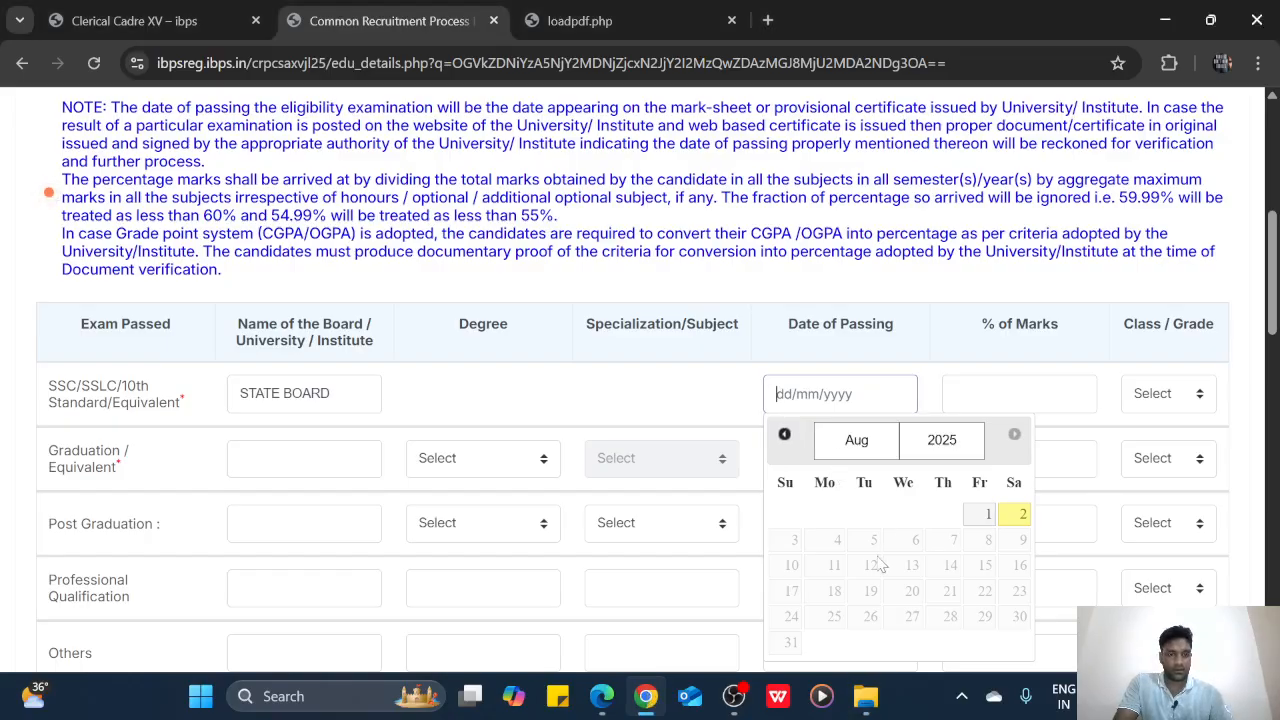
Set the SSLC date of passing to 26/05/2025
click(784, 434)
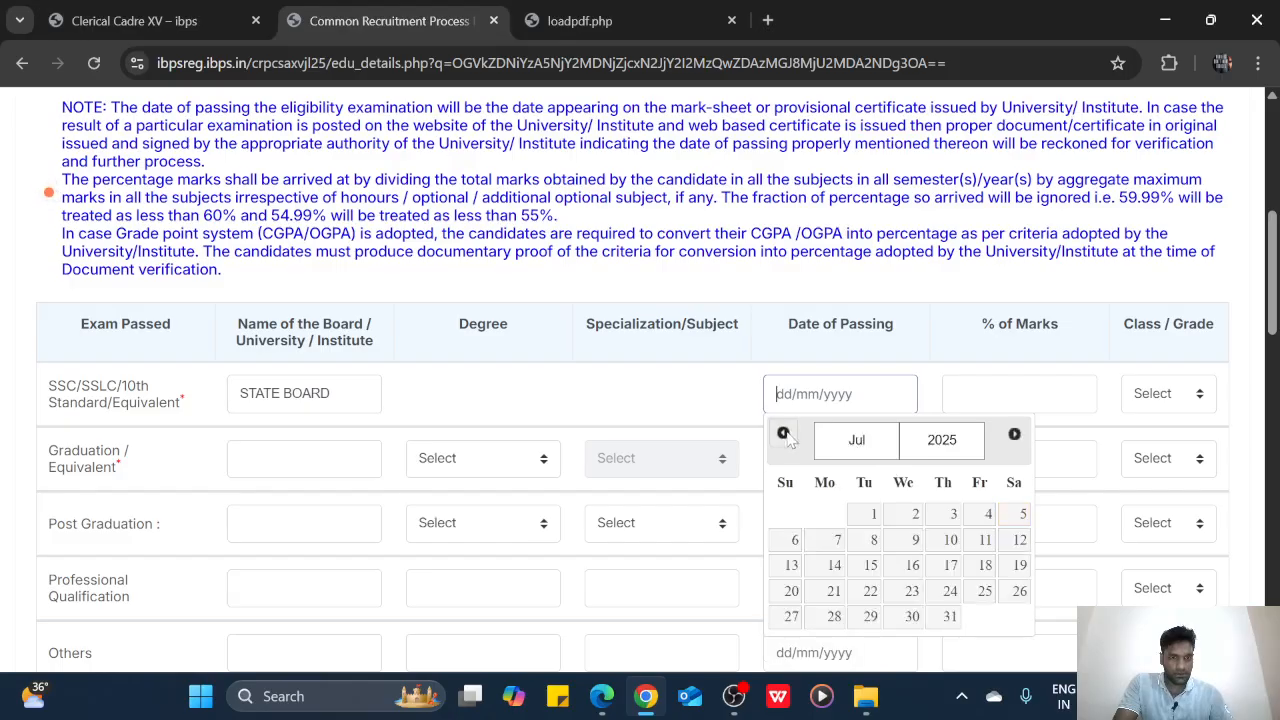
click(784, 434)
click(786, 435)
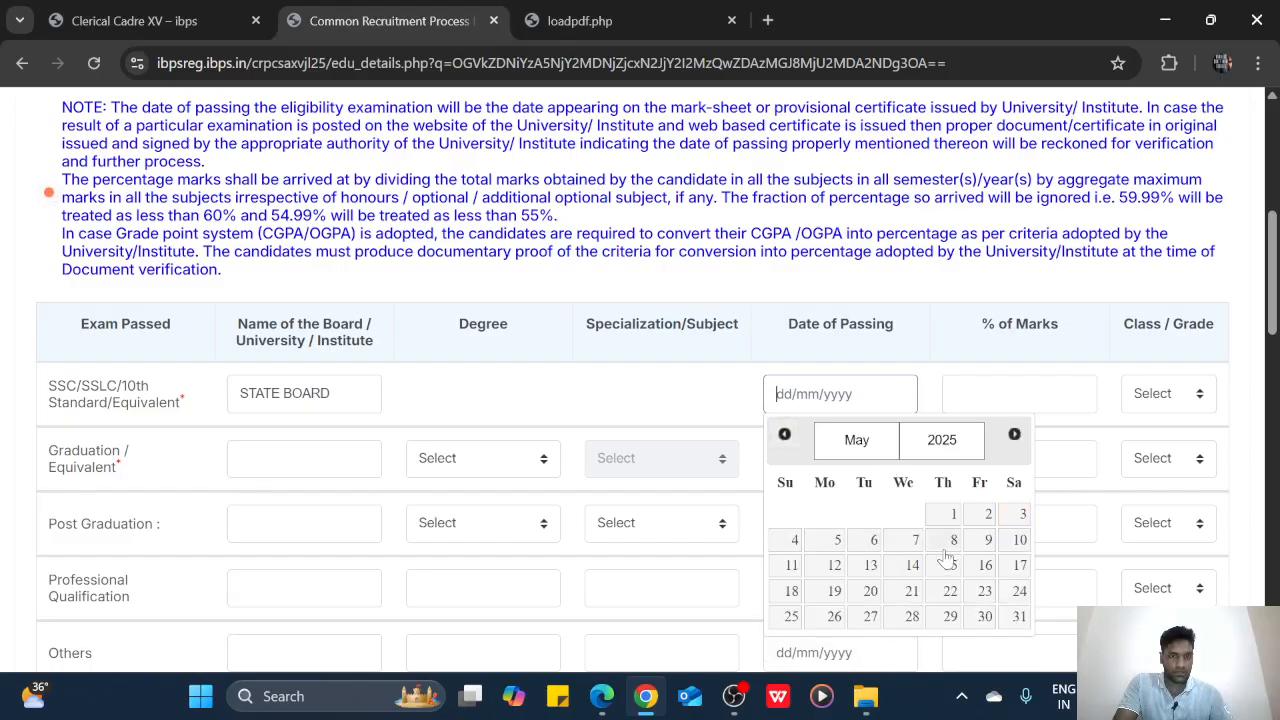
click(836, 618)
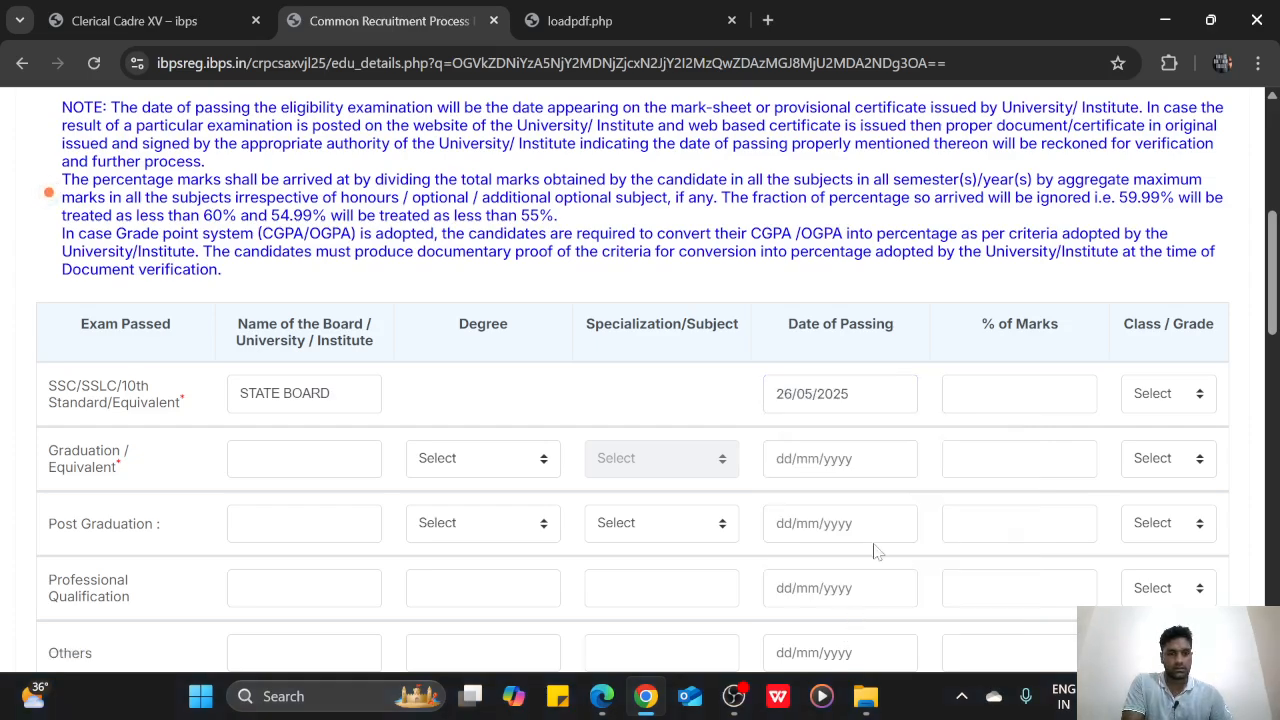
Reopen the SSLC passing-date calendar and browse its months and year list, including 2010
click(858, 398)
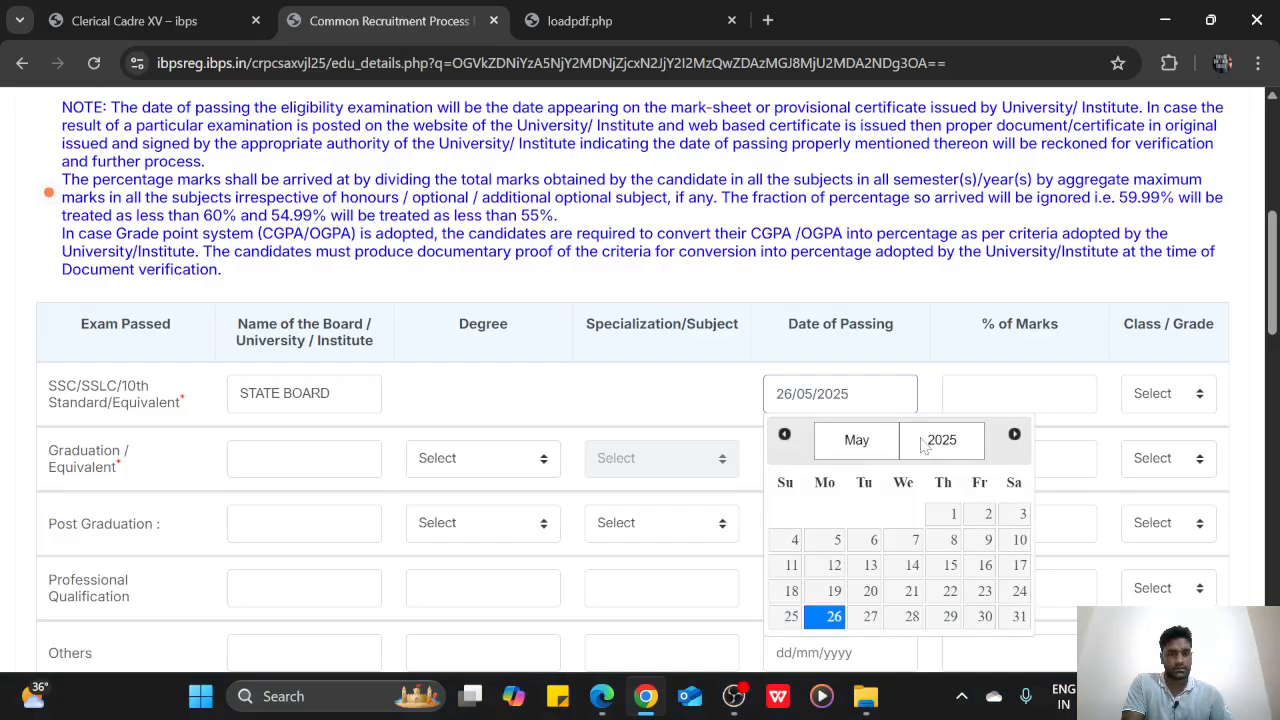
click(784, 434)
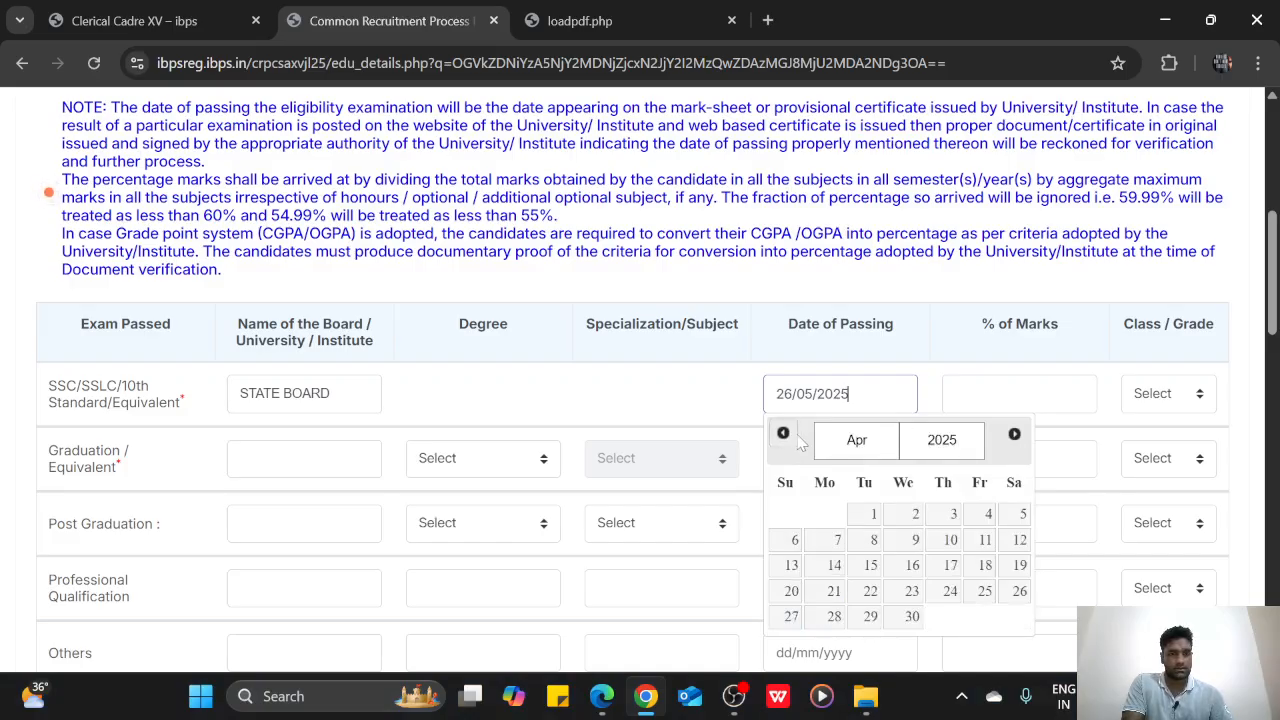
click(1014, 434)
click(966, 441)
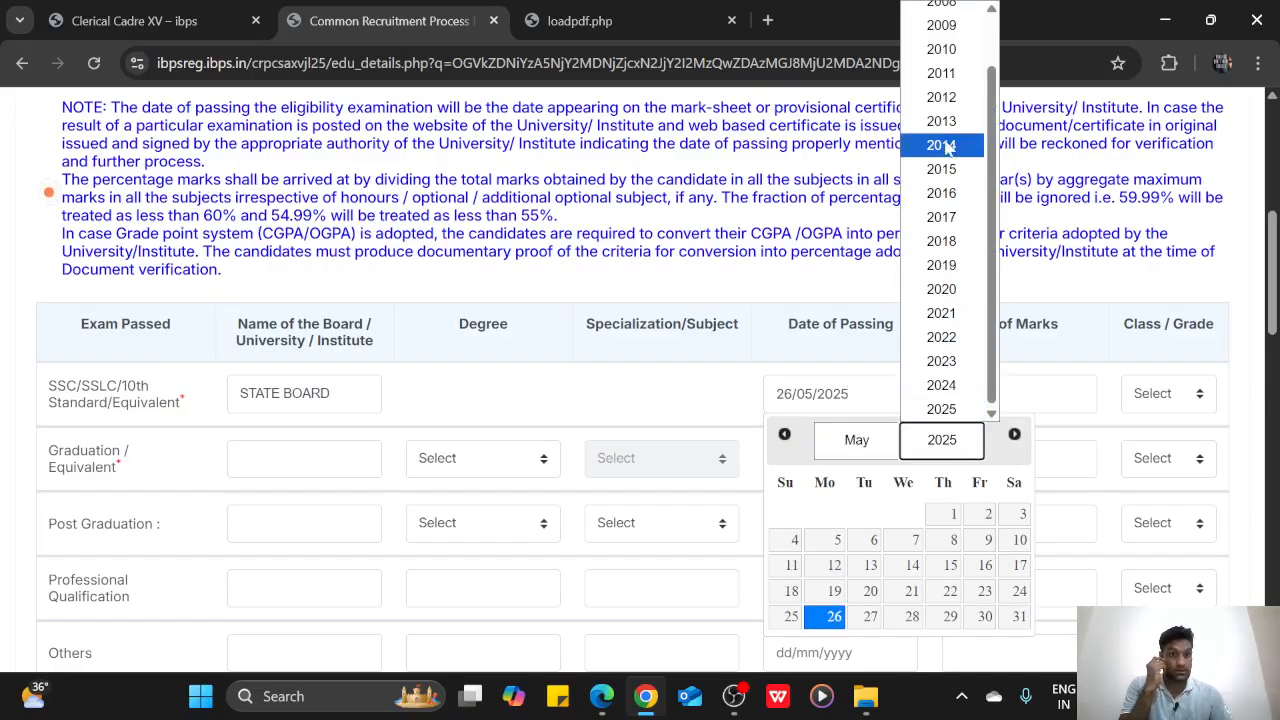
click(948, 49)
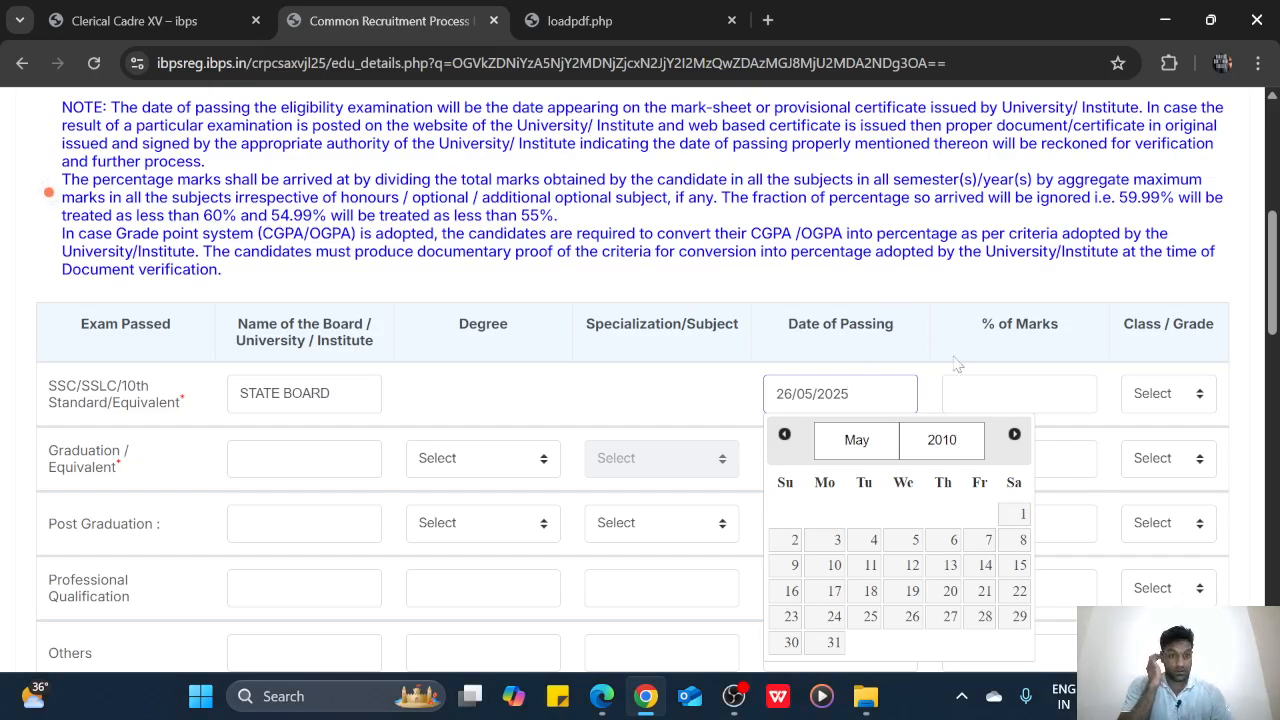
click(958, 393)
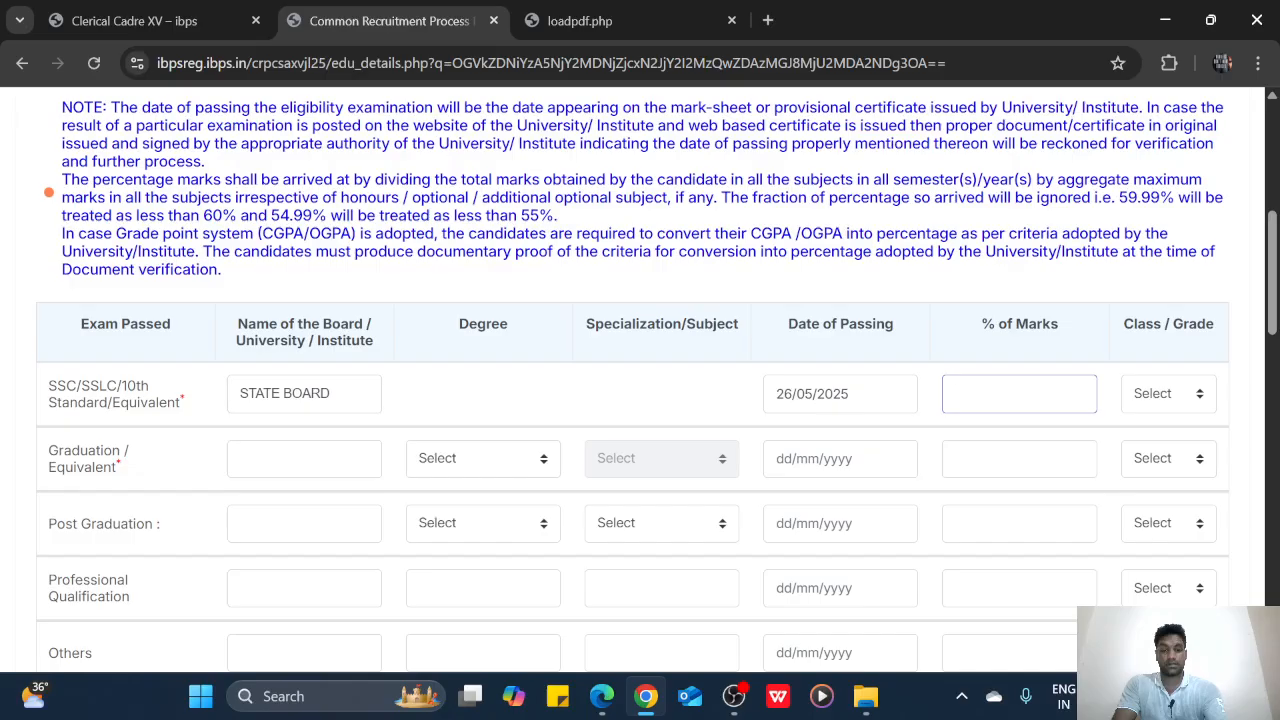
Enter 93.60 percent marks and First Class grade for the SSLC row
text(93.6)
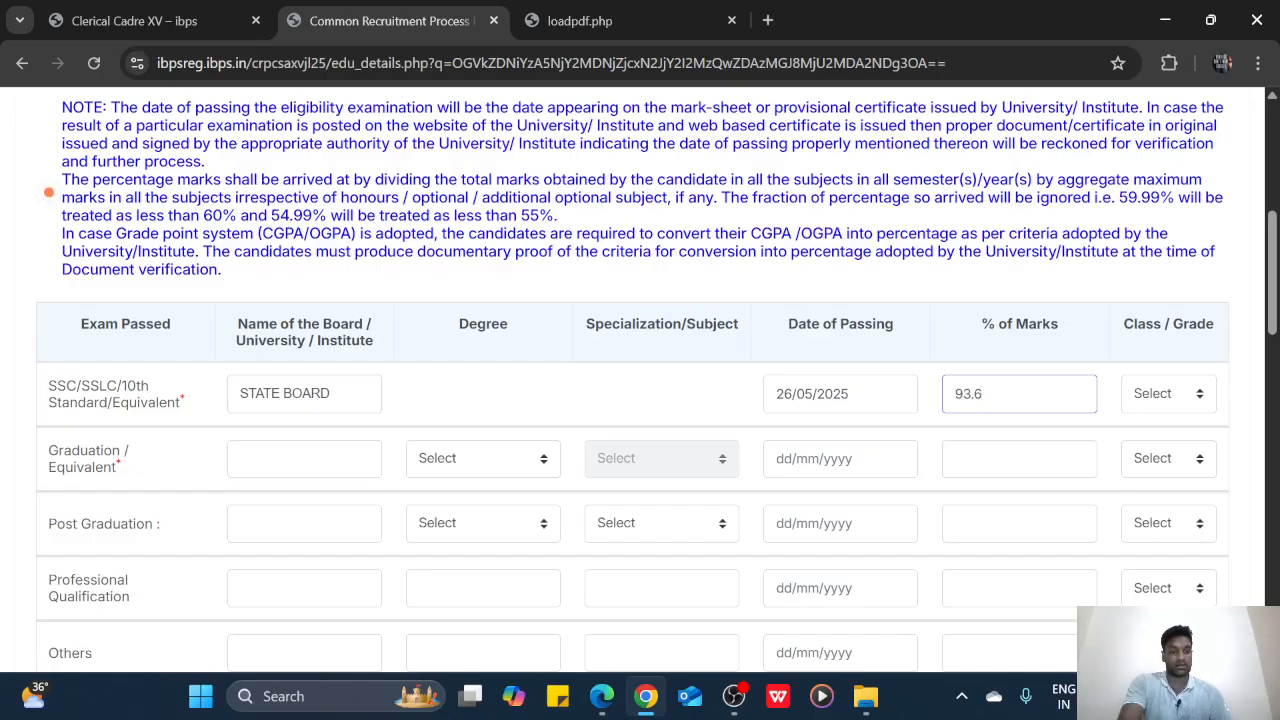
text(0)
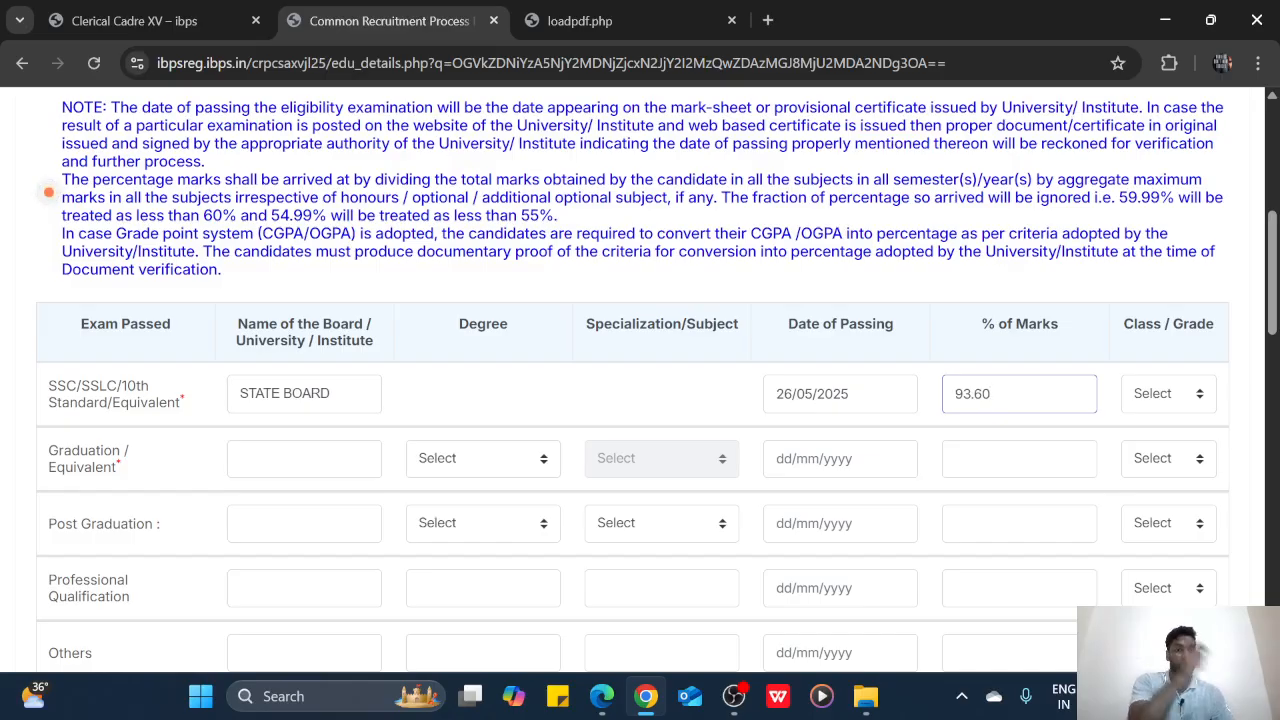
click(1175, 395)
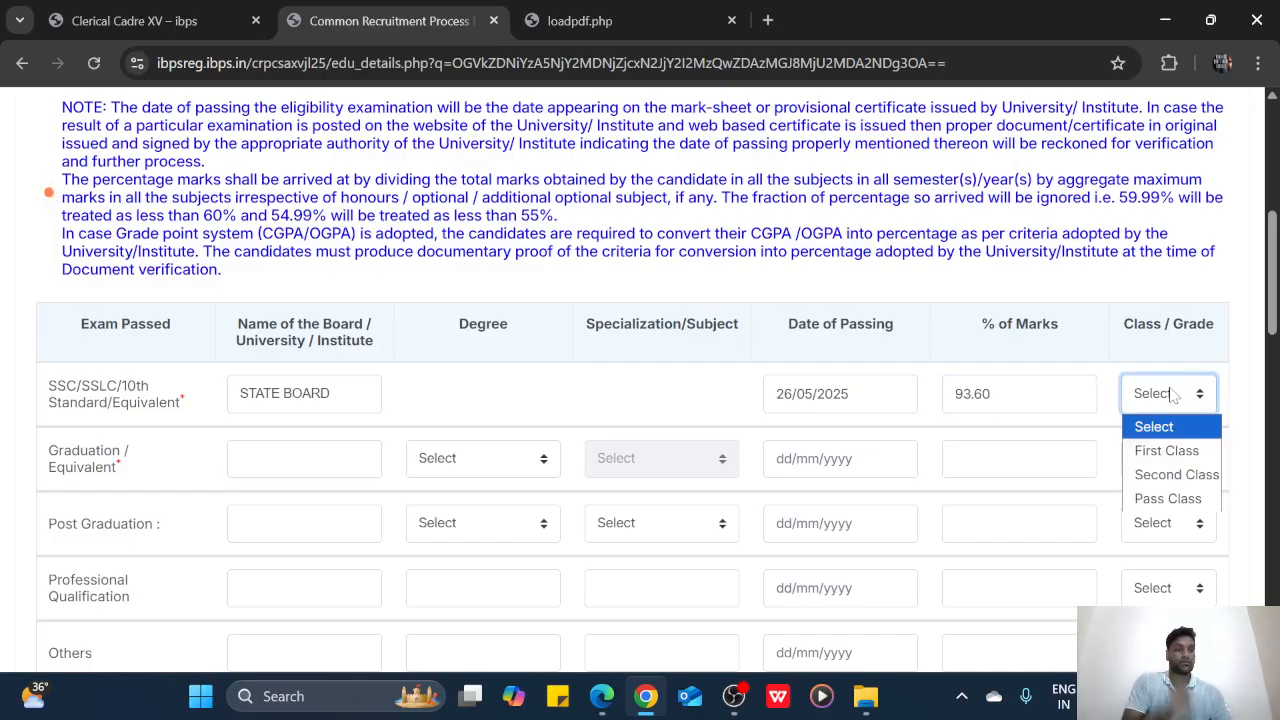
click(1190, 451)
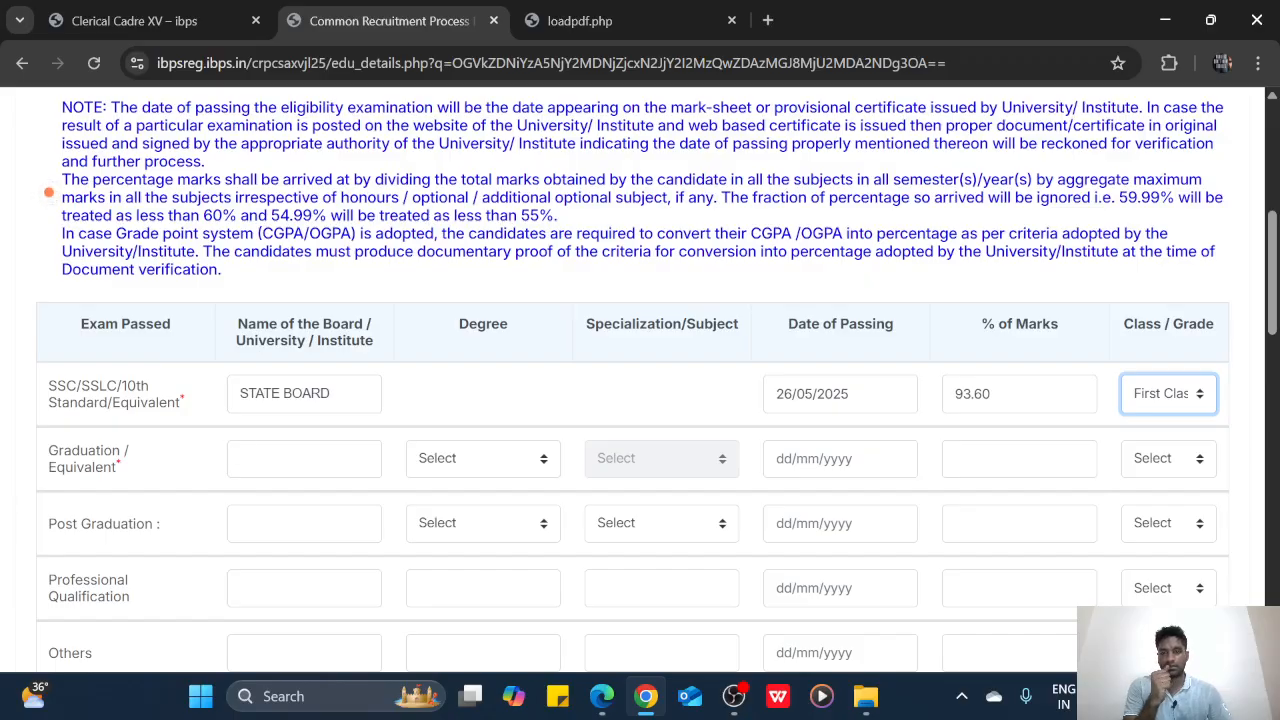
click(304, 459)
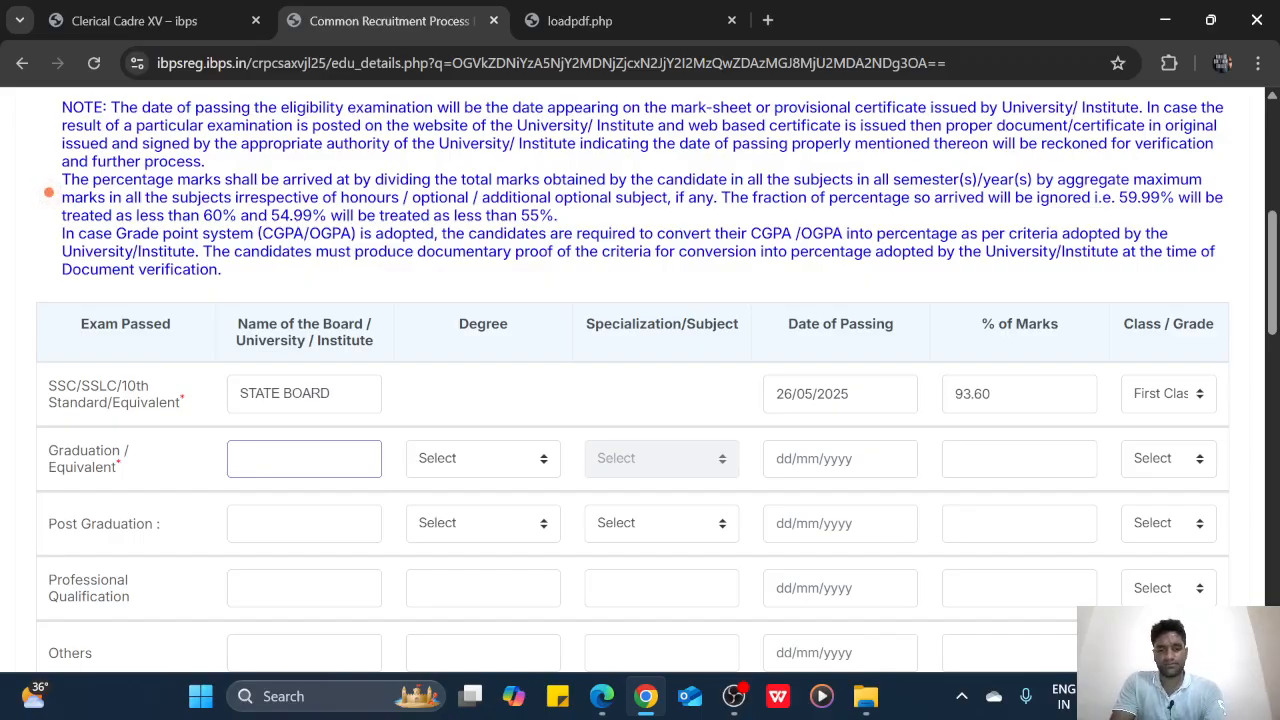
Enter 'BIVERSITY COLLEGE OF ENGG ARN', Engineering (BE)/(B.TECH) degree and Electronics Engineering specialization for graduation
text(B)
text(I)
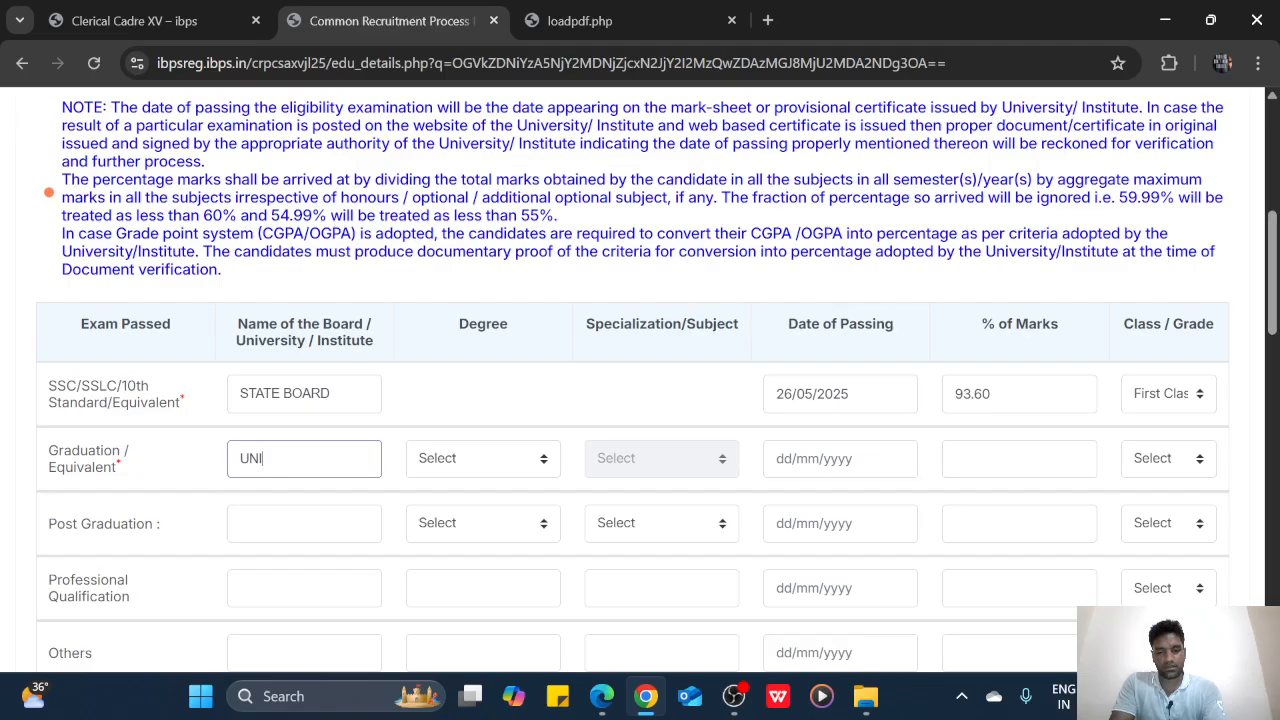
text(VERS)
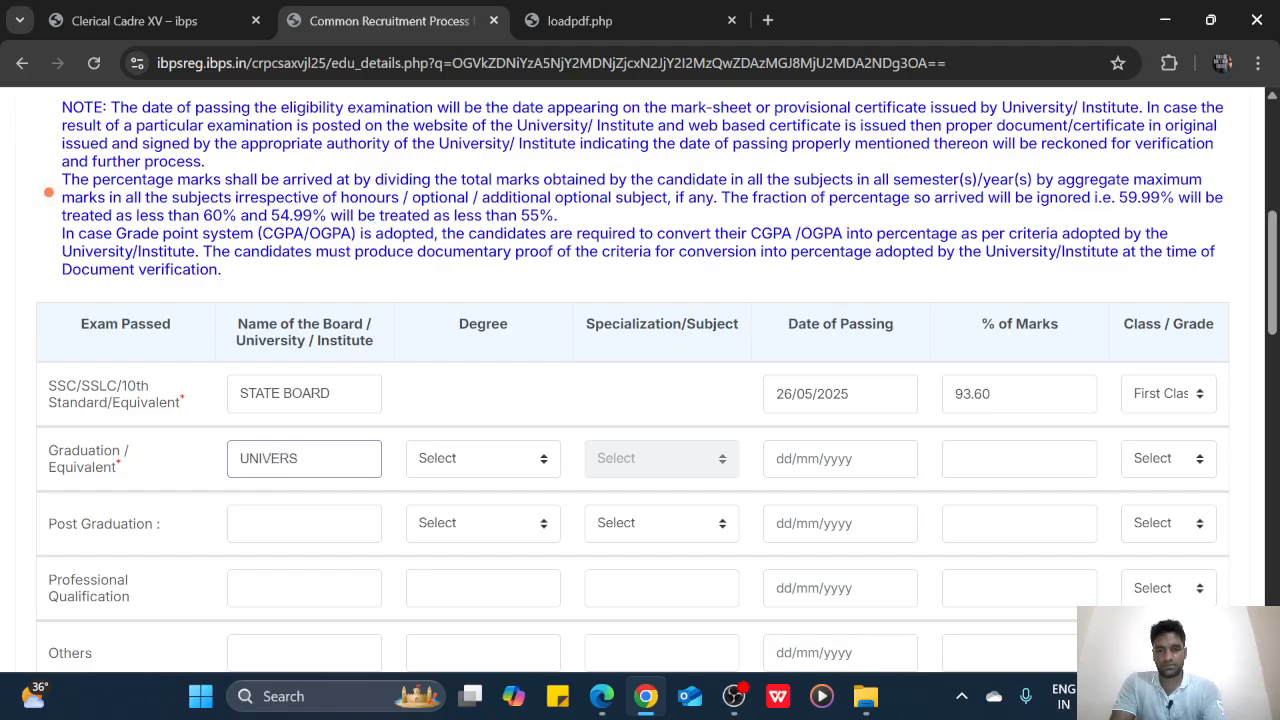
text(ITY COLLEGE)
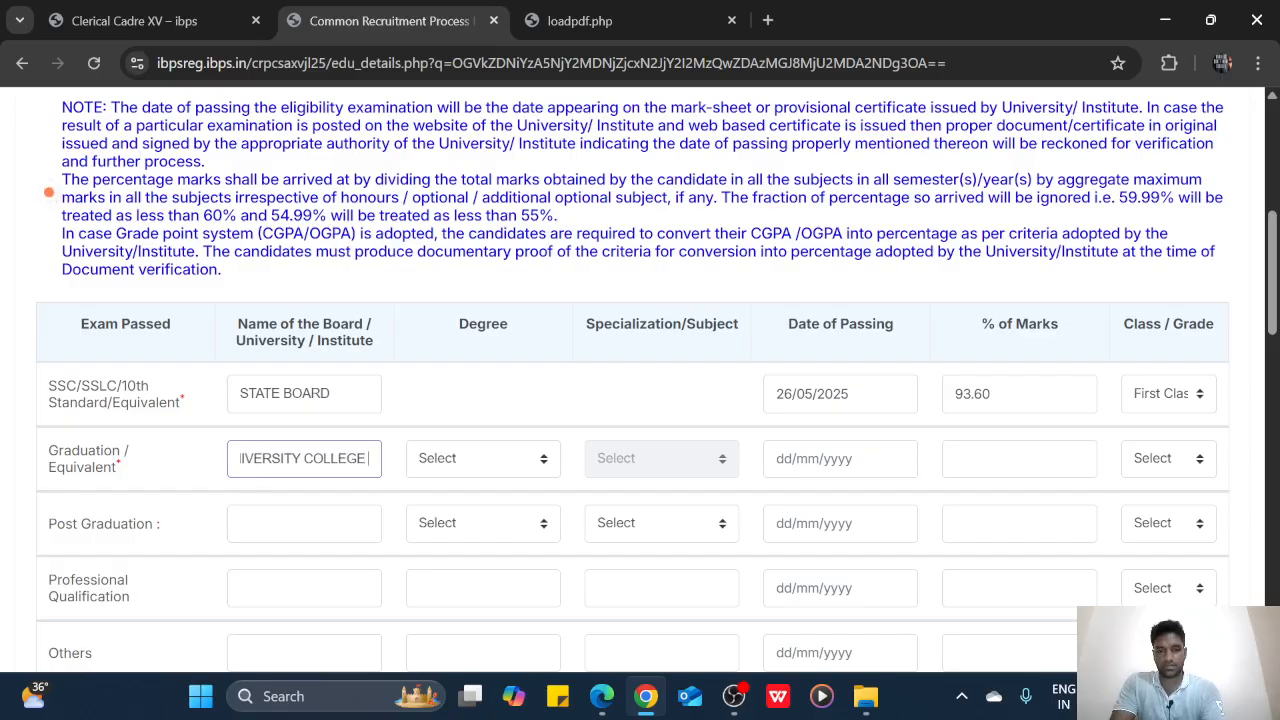
text( OF ENGG)
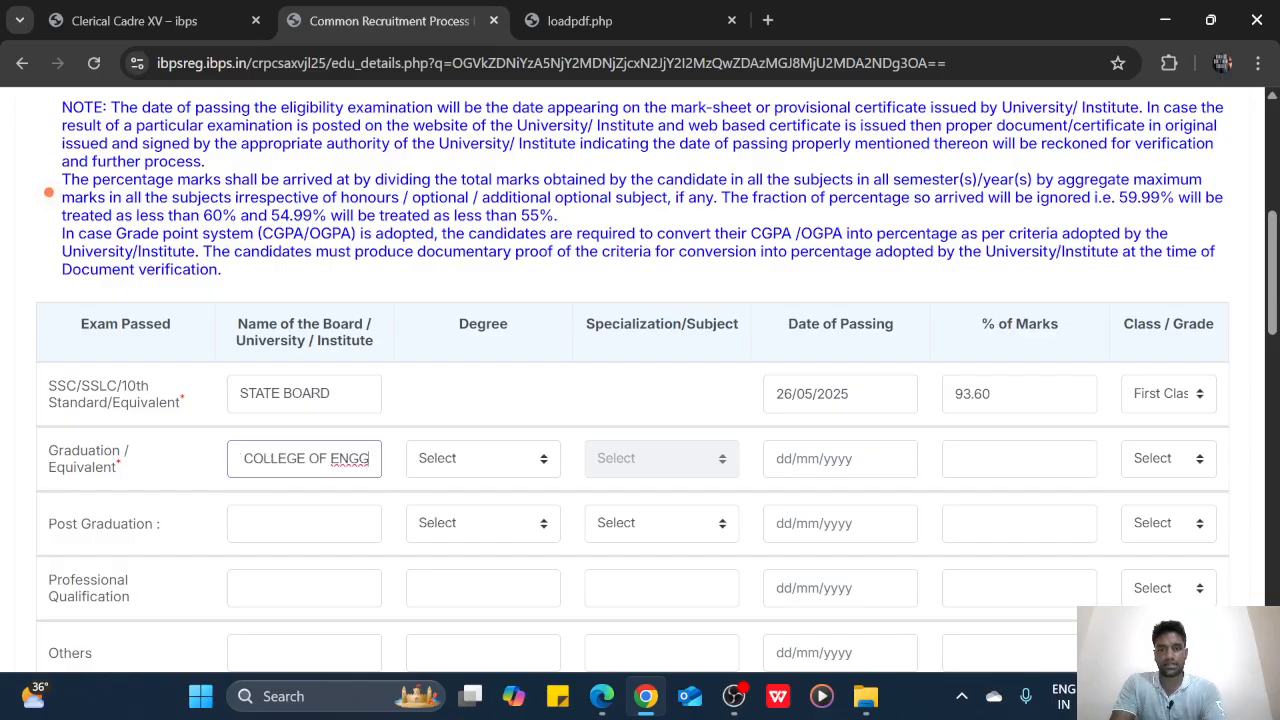
text( ARNI)
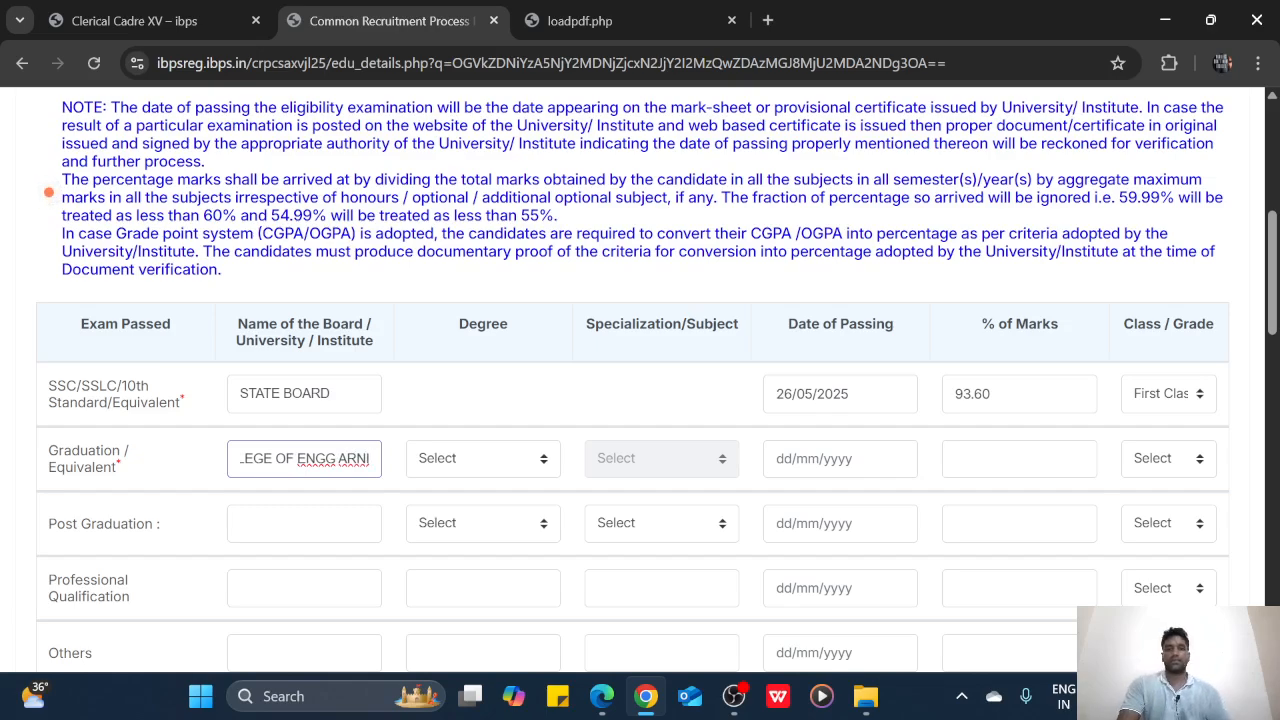
click(510, 464)
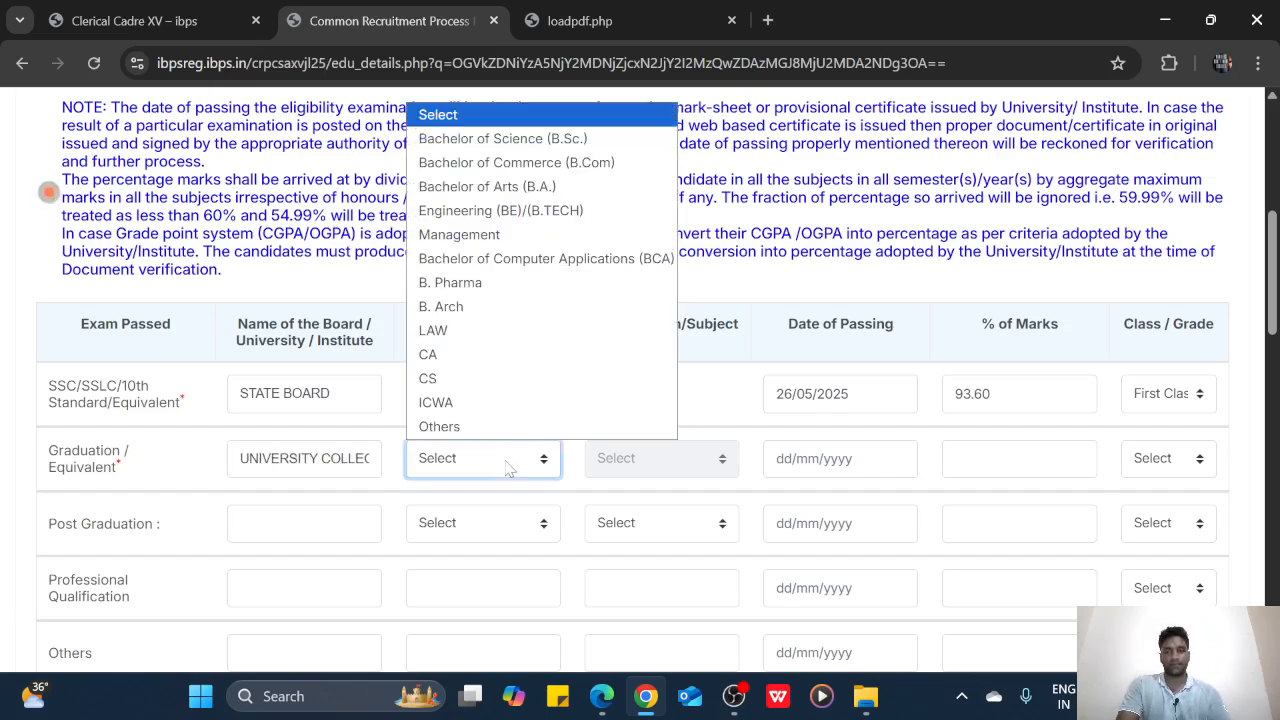
click(488, 211)
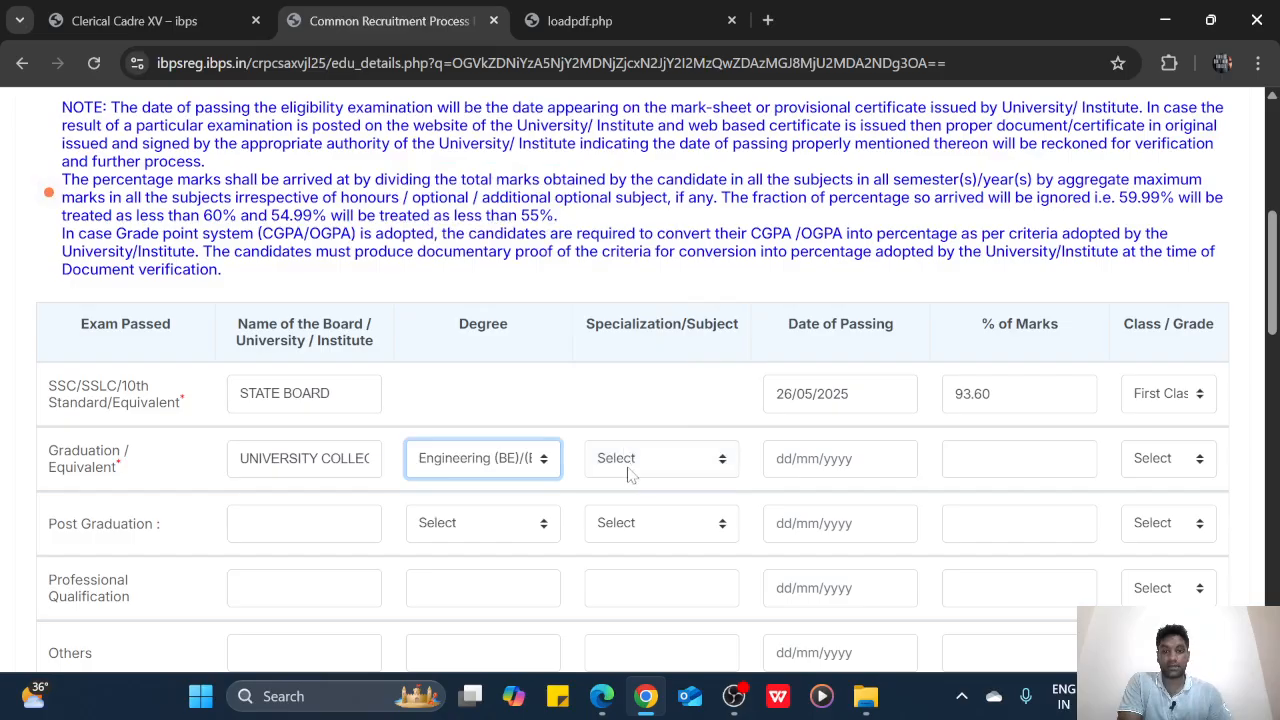
click(629, 469)
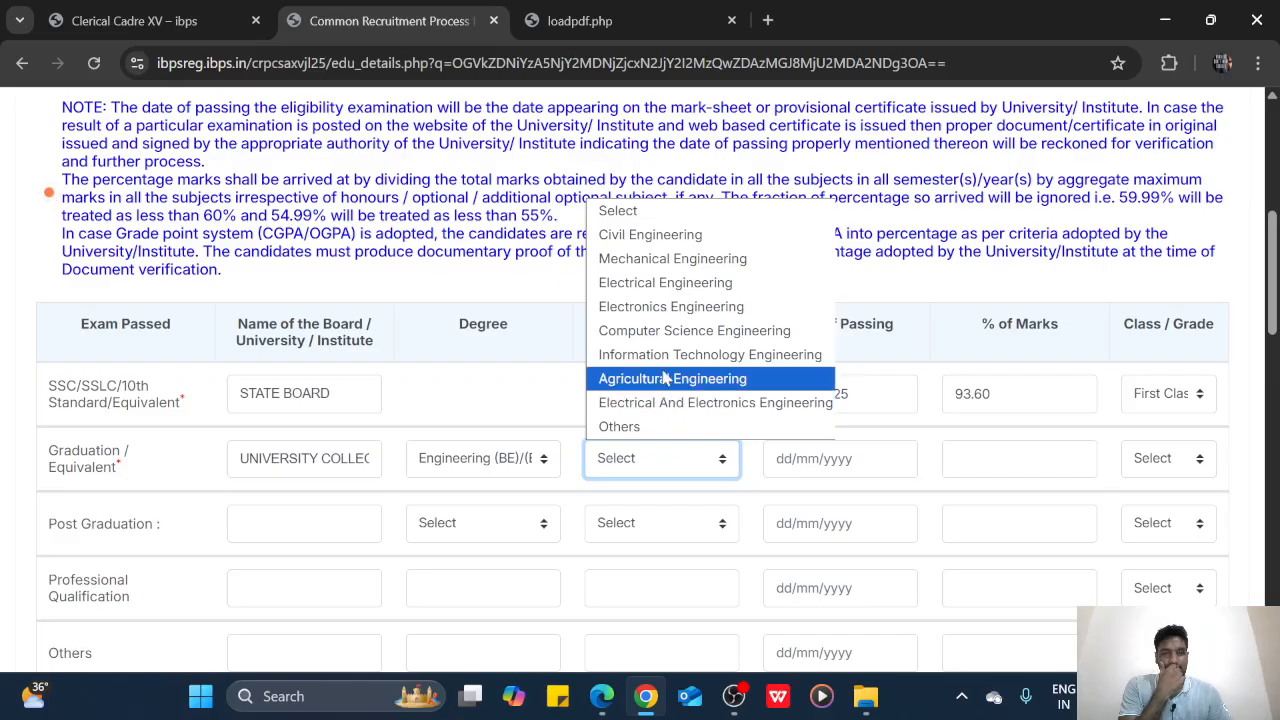
click(667, 316)
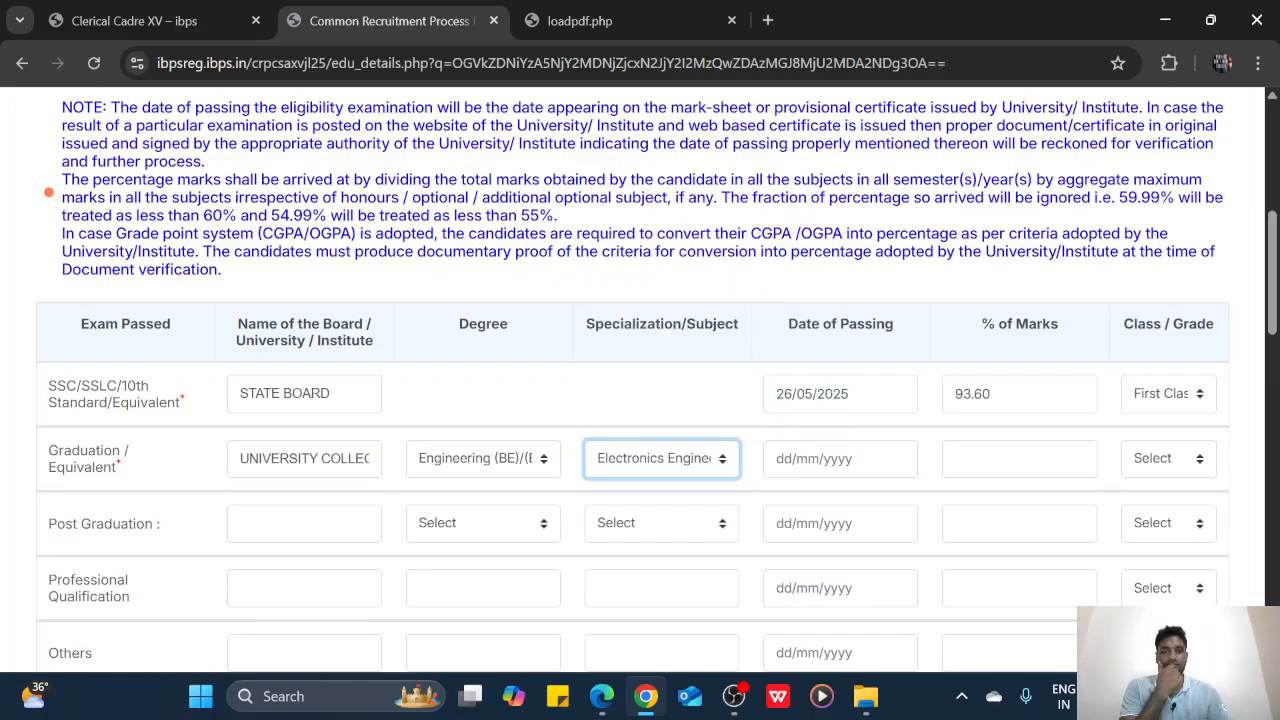
key(Tab)
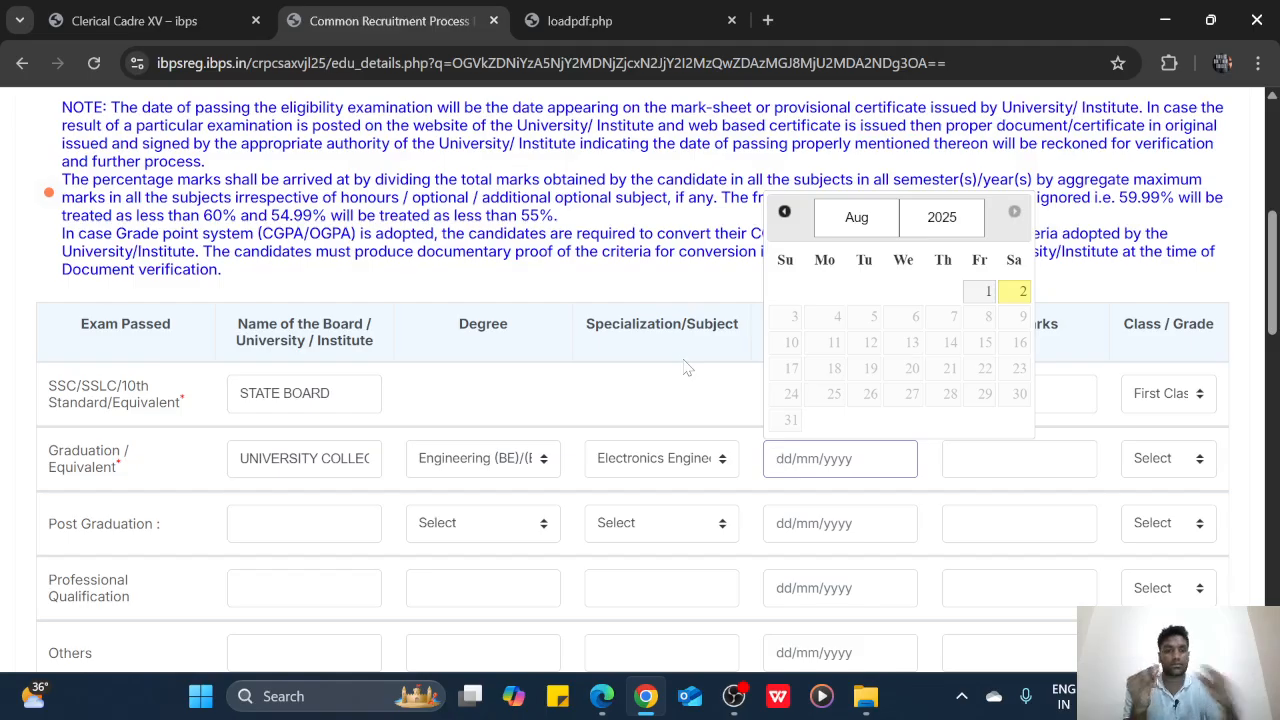
Open the PROVISIONAL certificate image from File Explorer
click(865, 696)
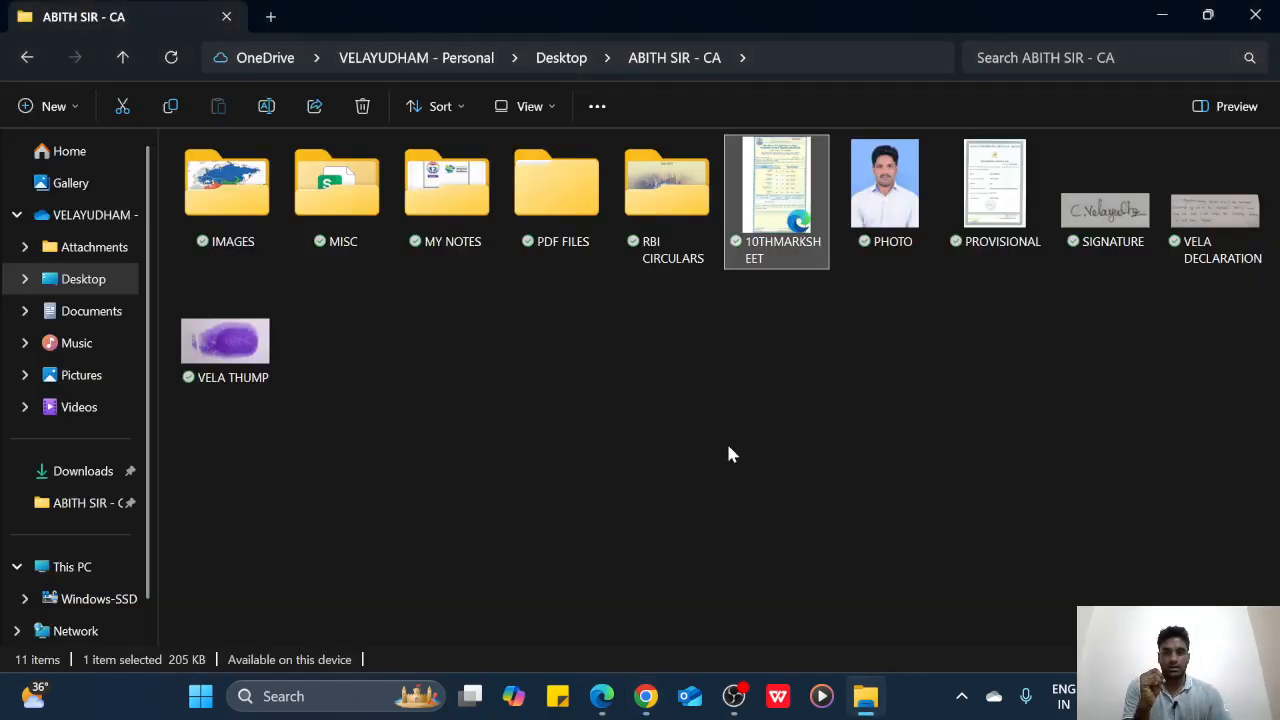
double_click(1002, 210)
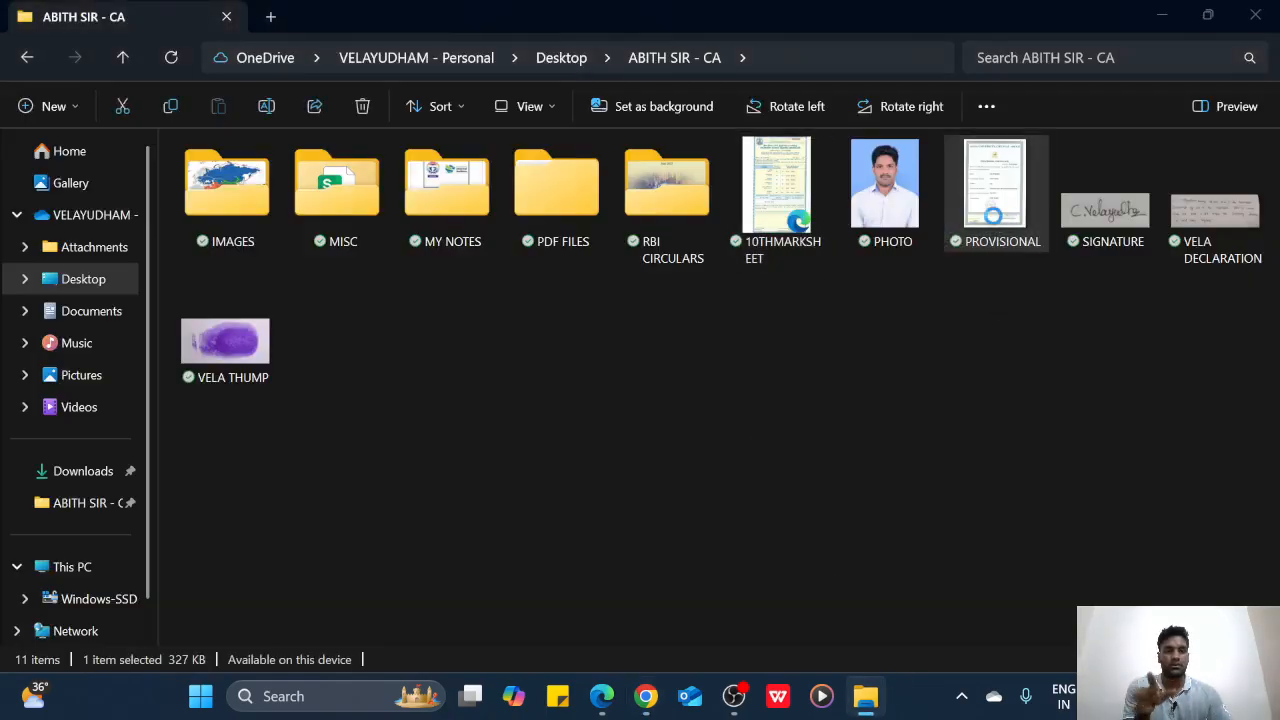
scroll(760, 345, up, 5)
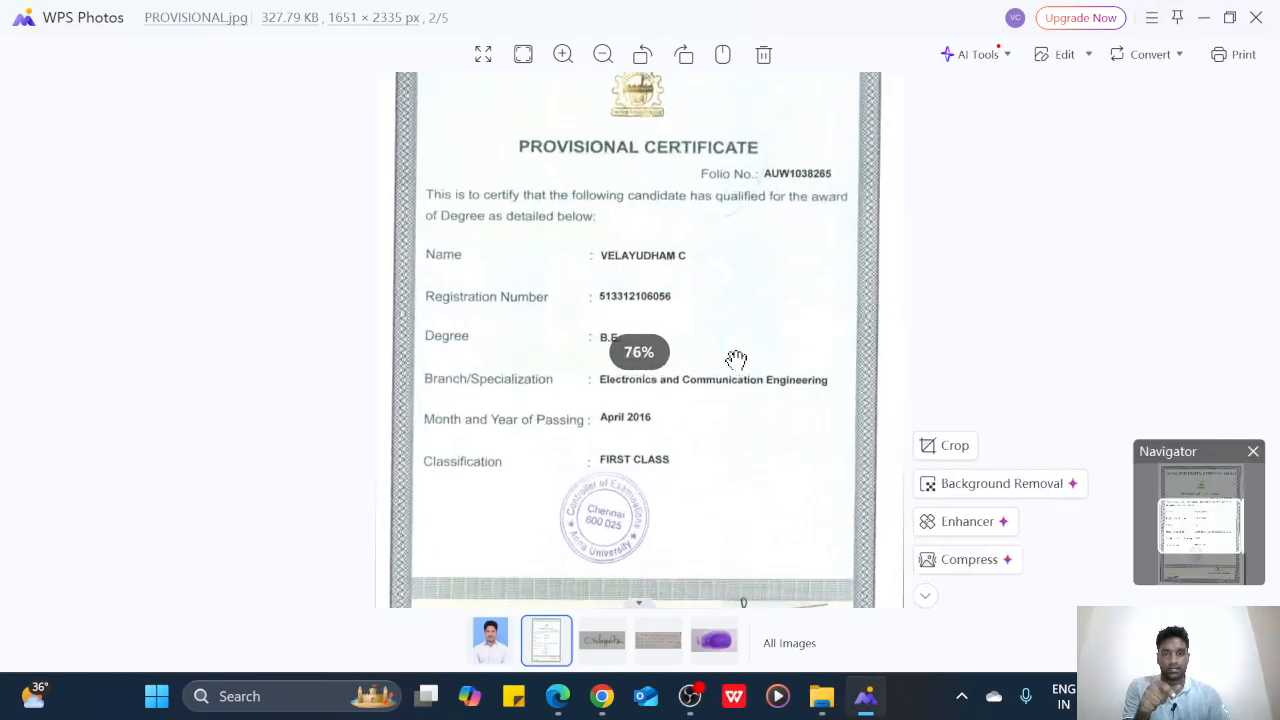
Check the provisional certificate's April 2016 passing date in WPS Photos, then return to Chrome
scroll(523, 423, down, 3)
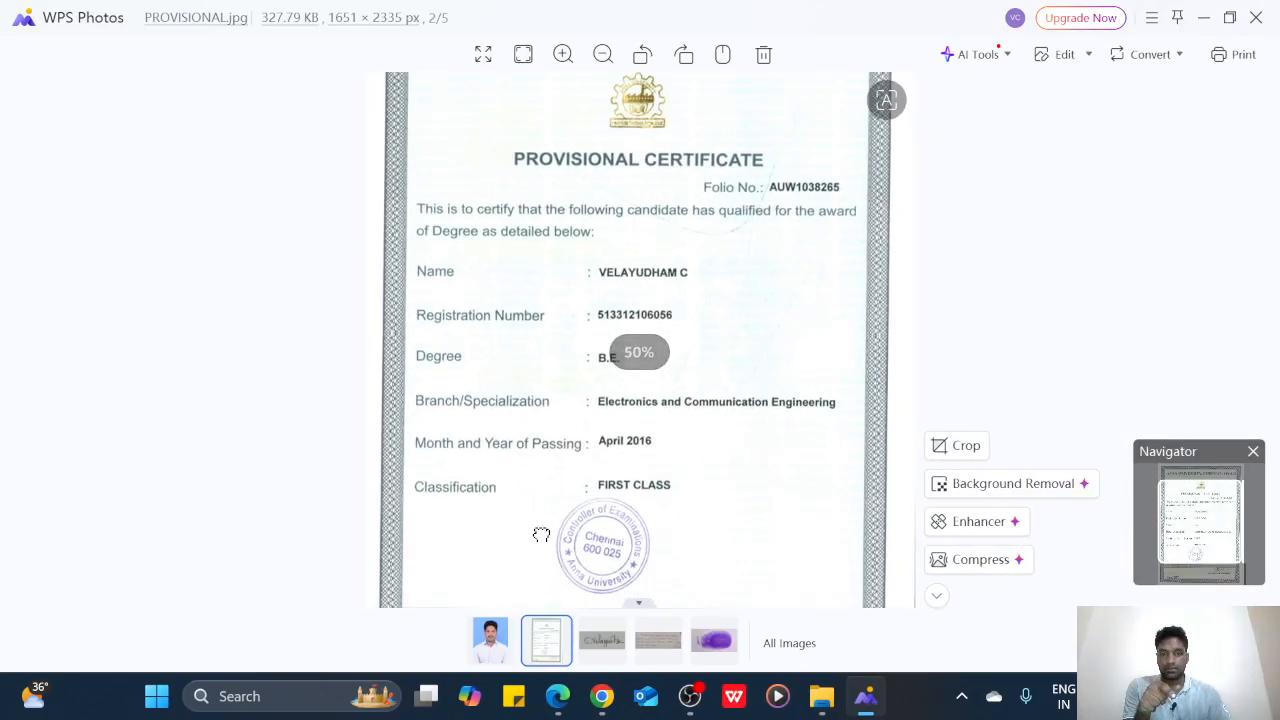
drag(540, 531, 669, 294)
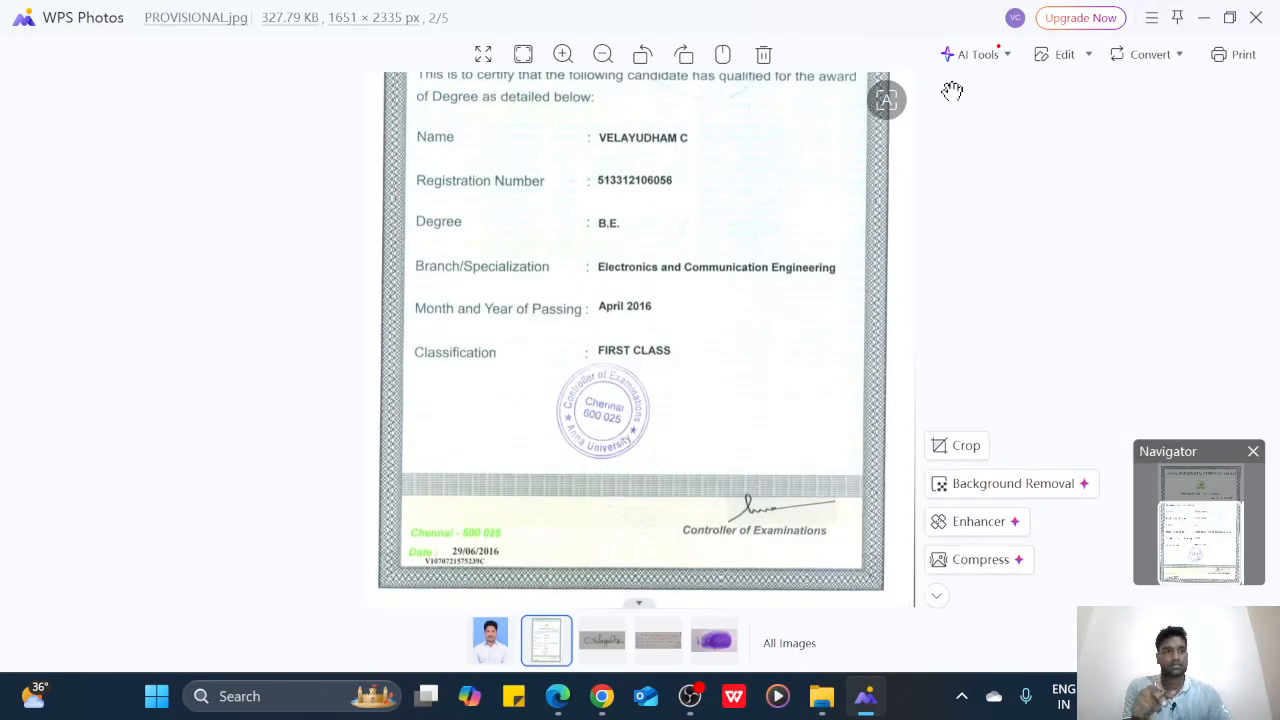
click(1205, 19)
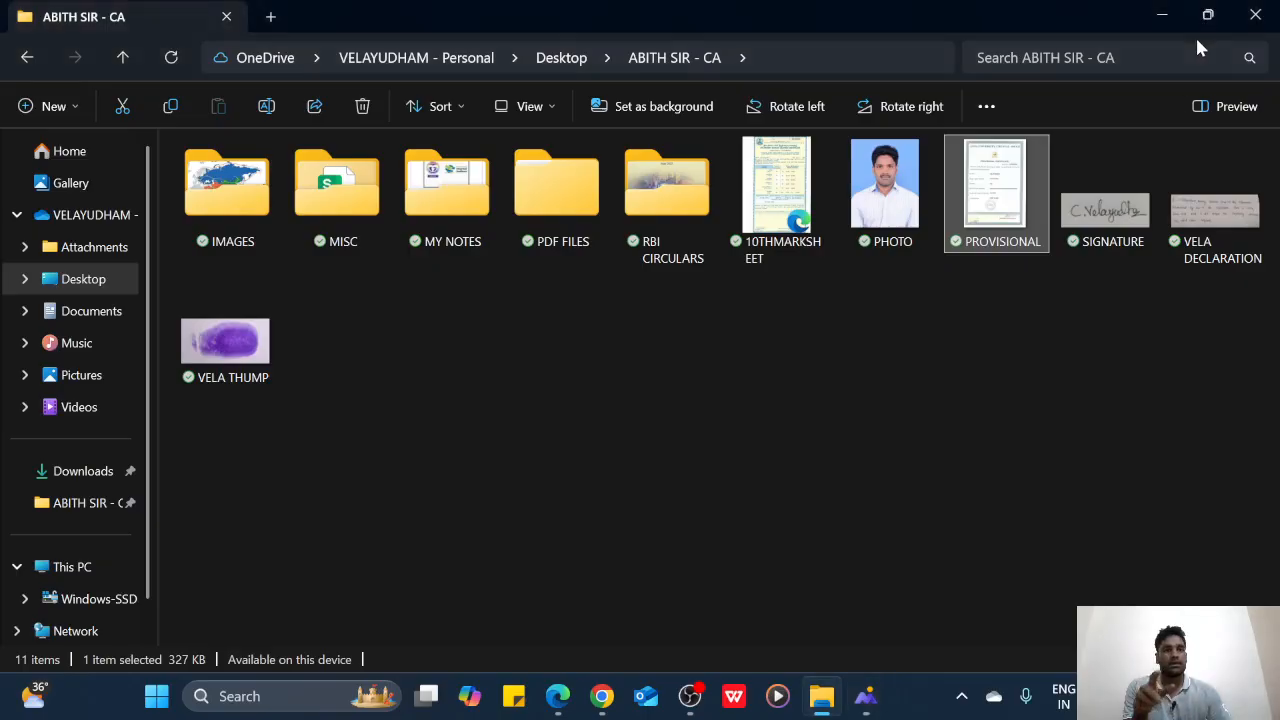
click(601, 696)
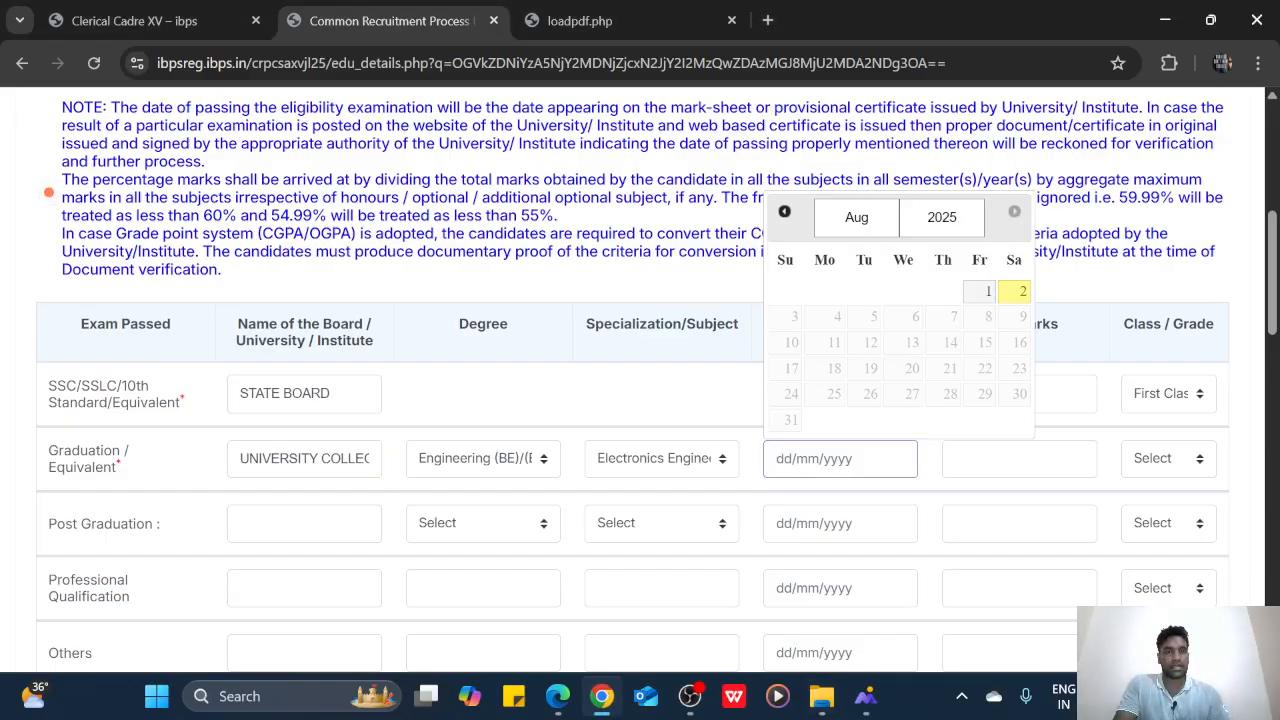
Set the Graduation Date of Passing to 29/06/2016 using the calendar's 2016 year and June
click(785, 212)
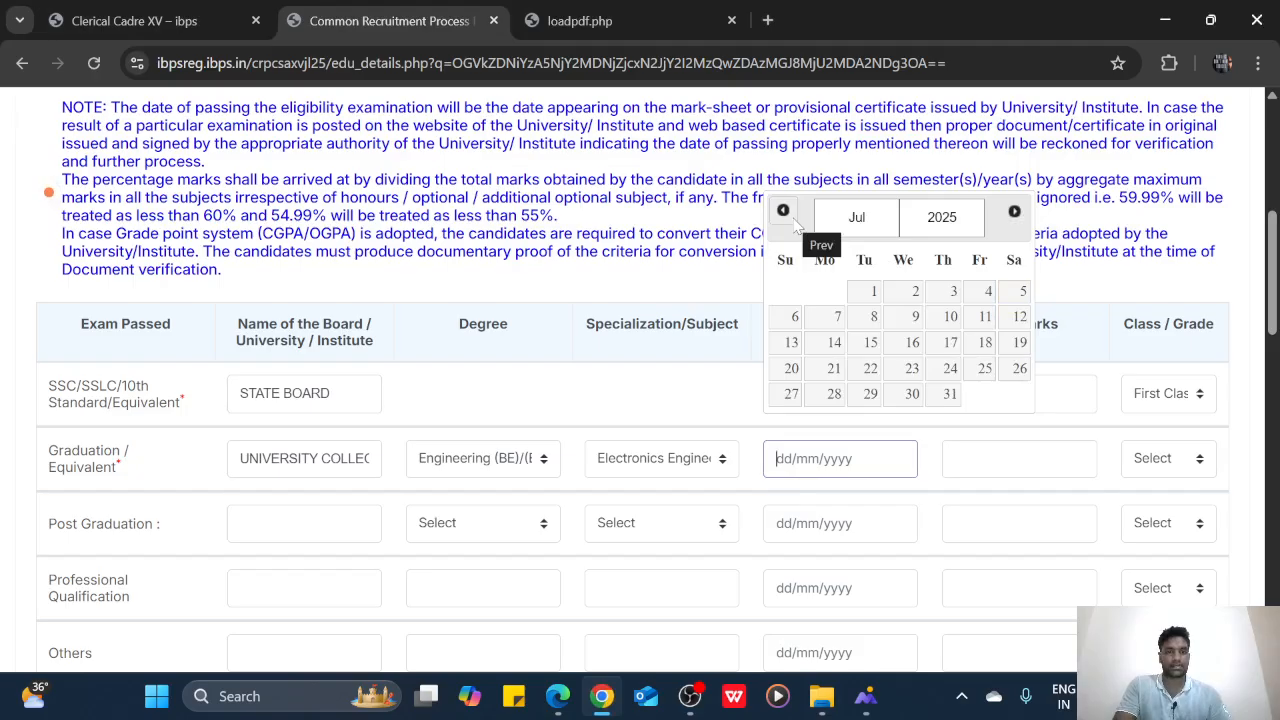
click(785, 212)
click(785, 212)
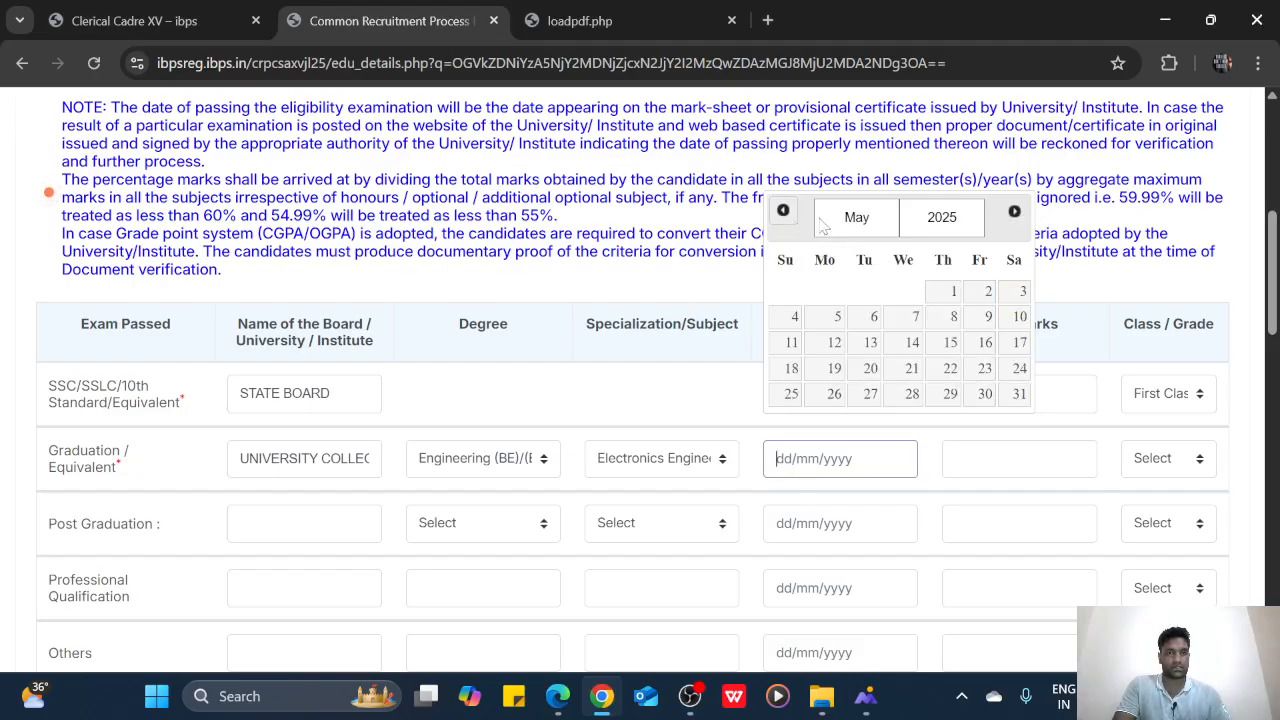
click(960, 217)
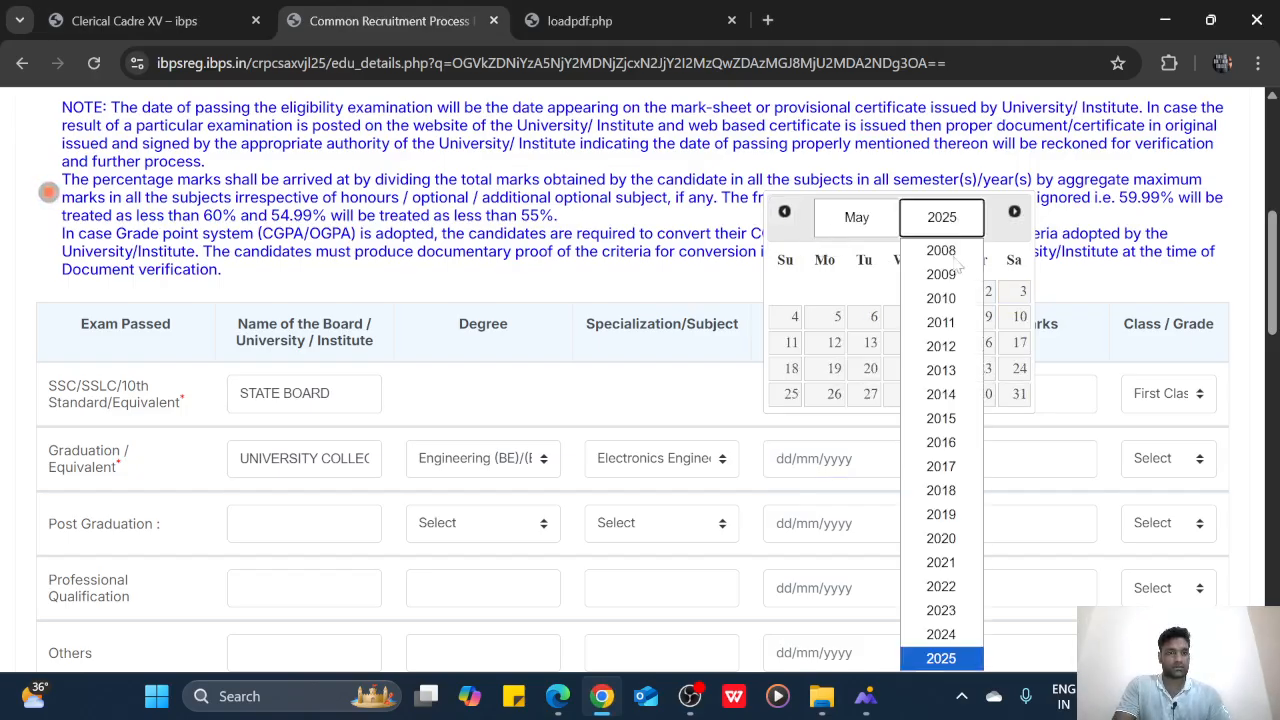
click(940, 446)
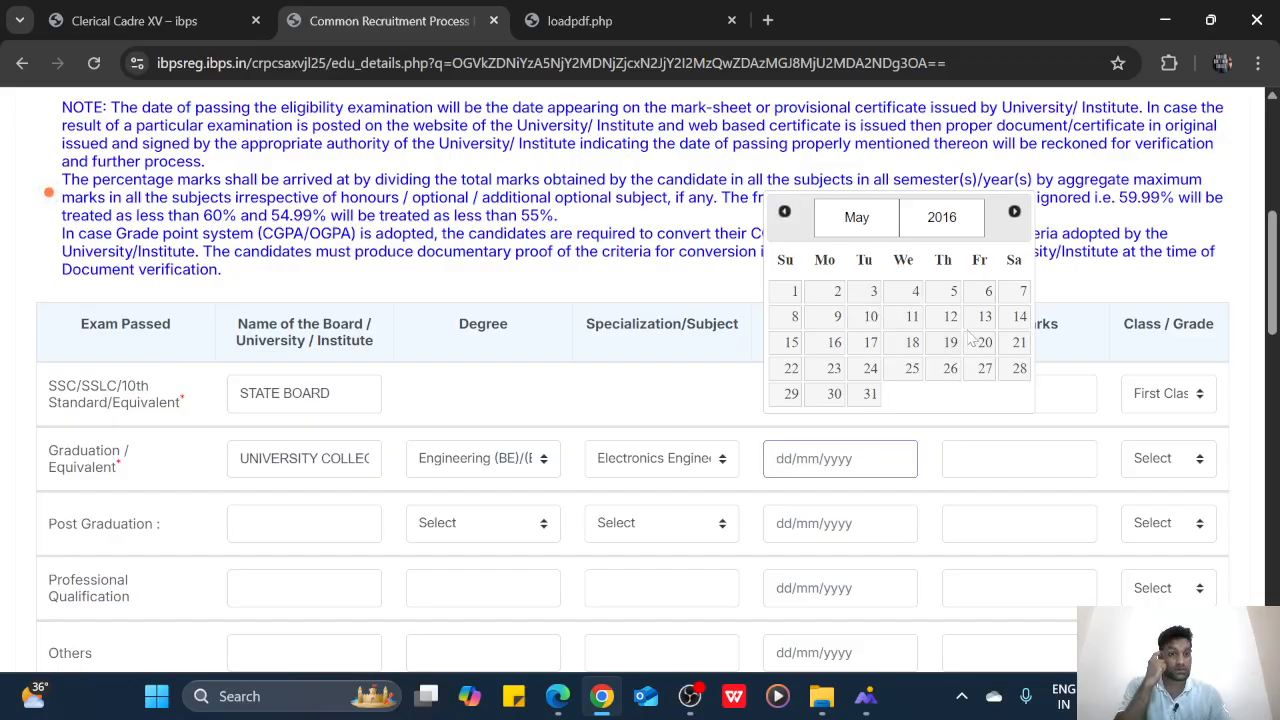
click(1014, 211)
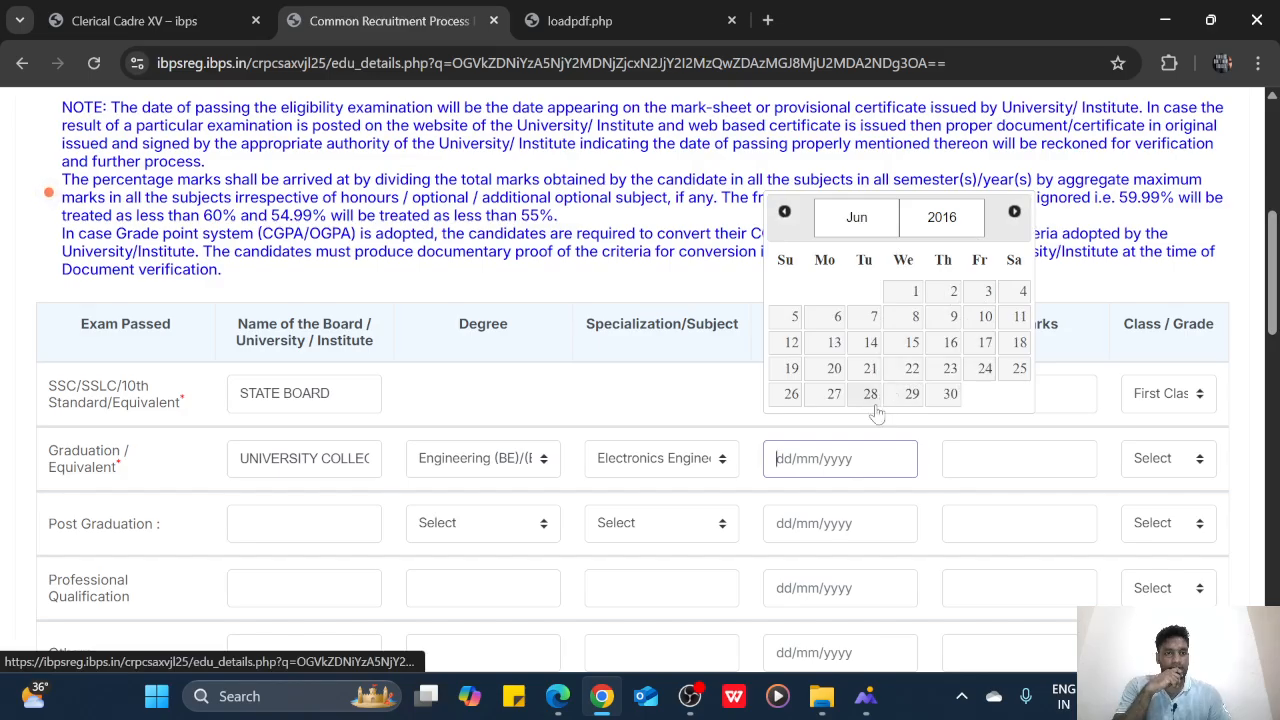
click(911, 394)
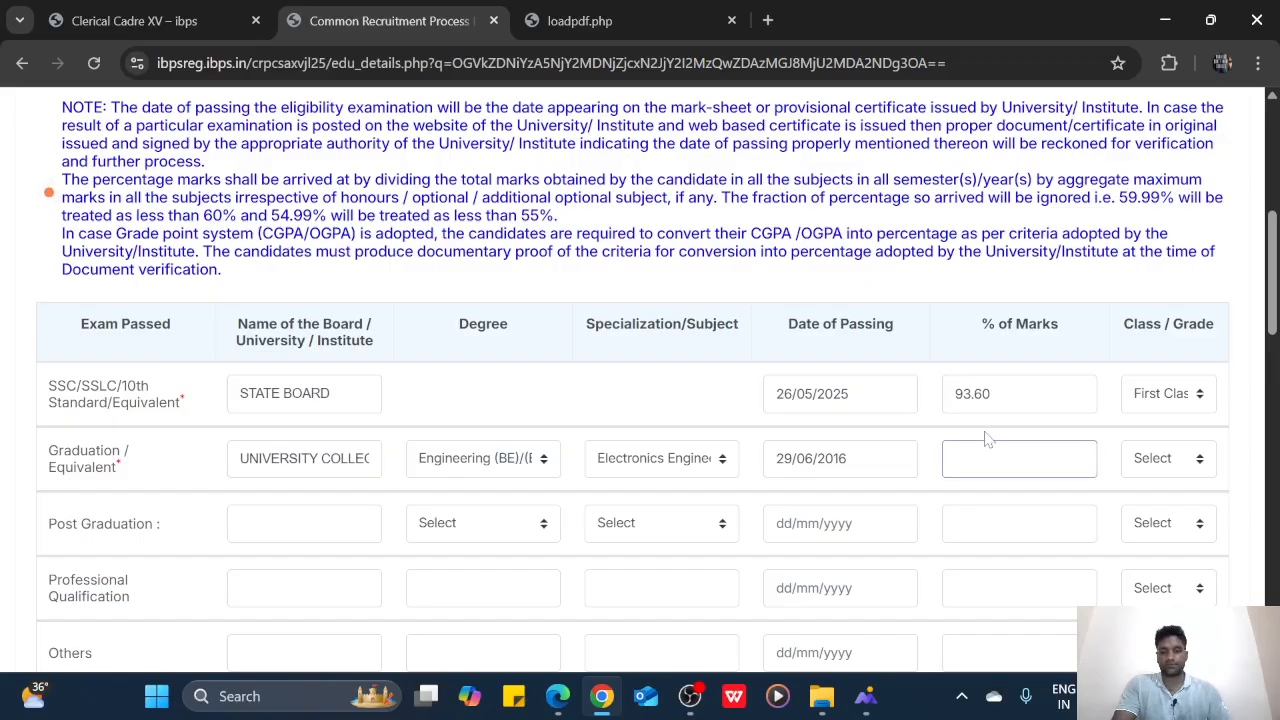
Enter 76.50 as Graduation % of Marks and choose First Class as its grade
text(7)
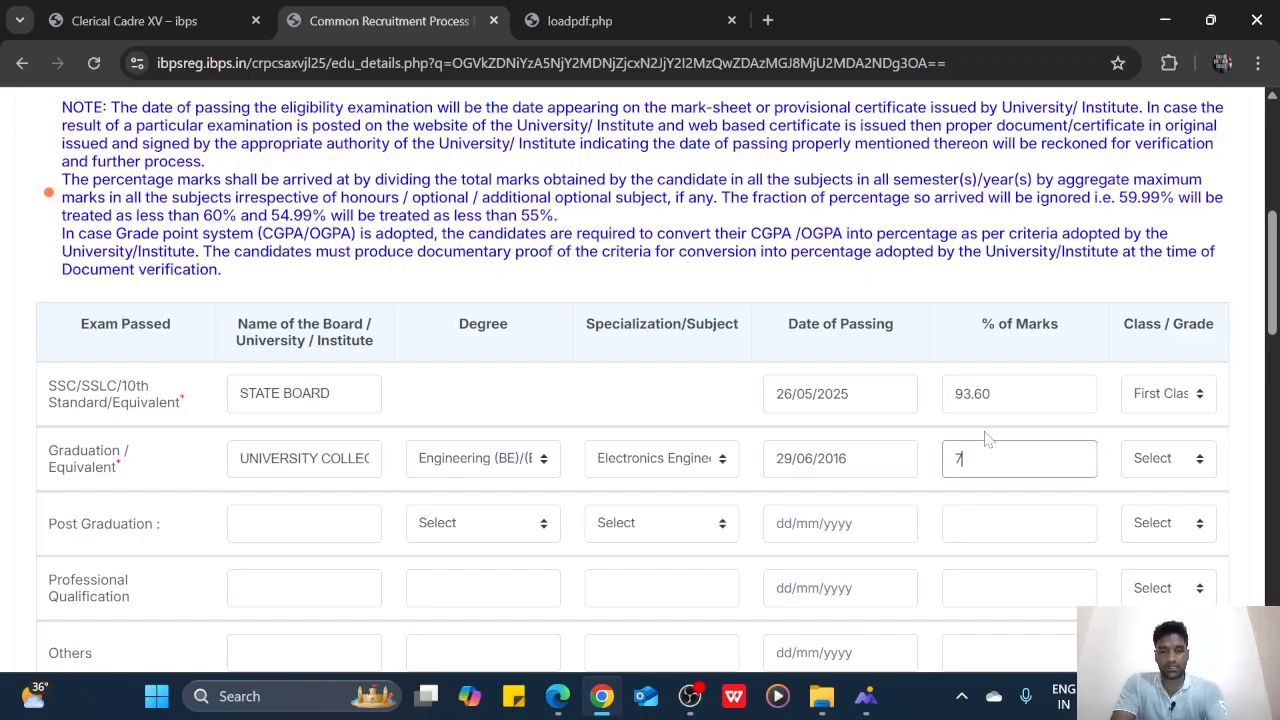
text(6)
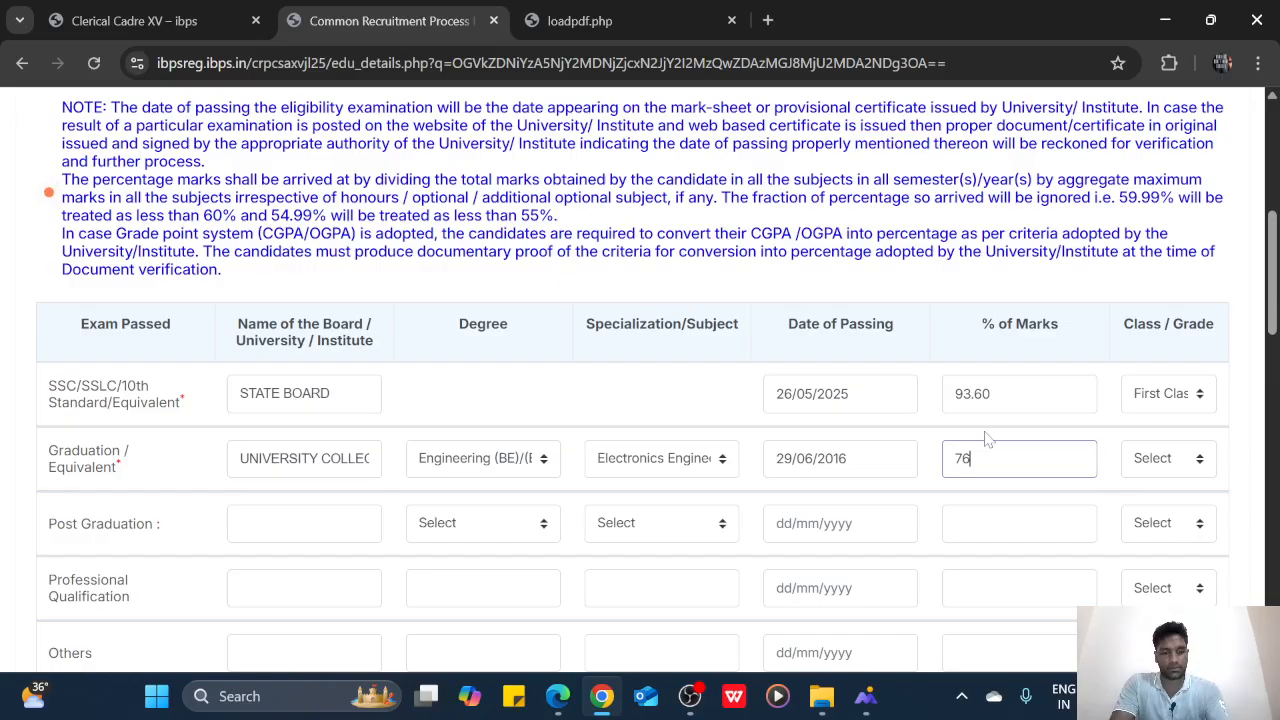
text(.50)
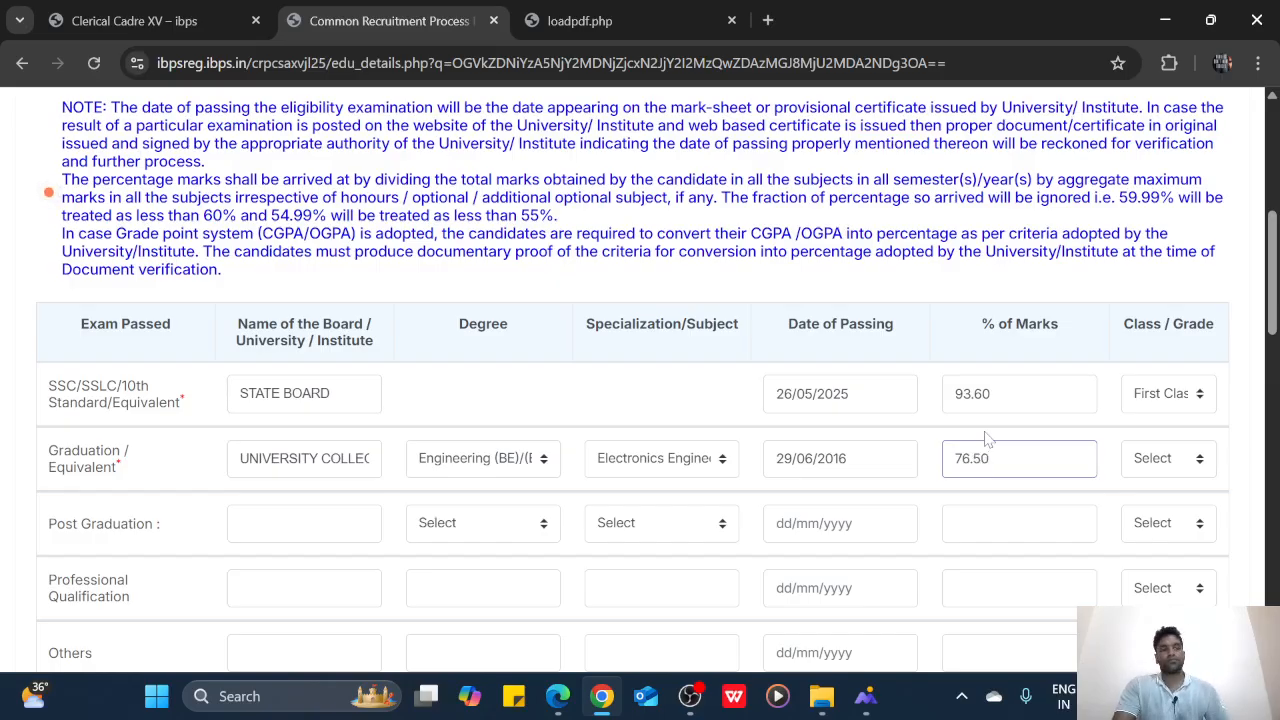
click(1156, 458)
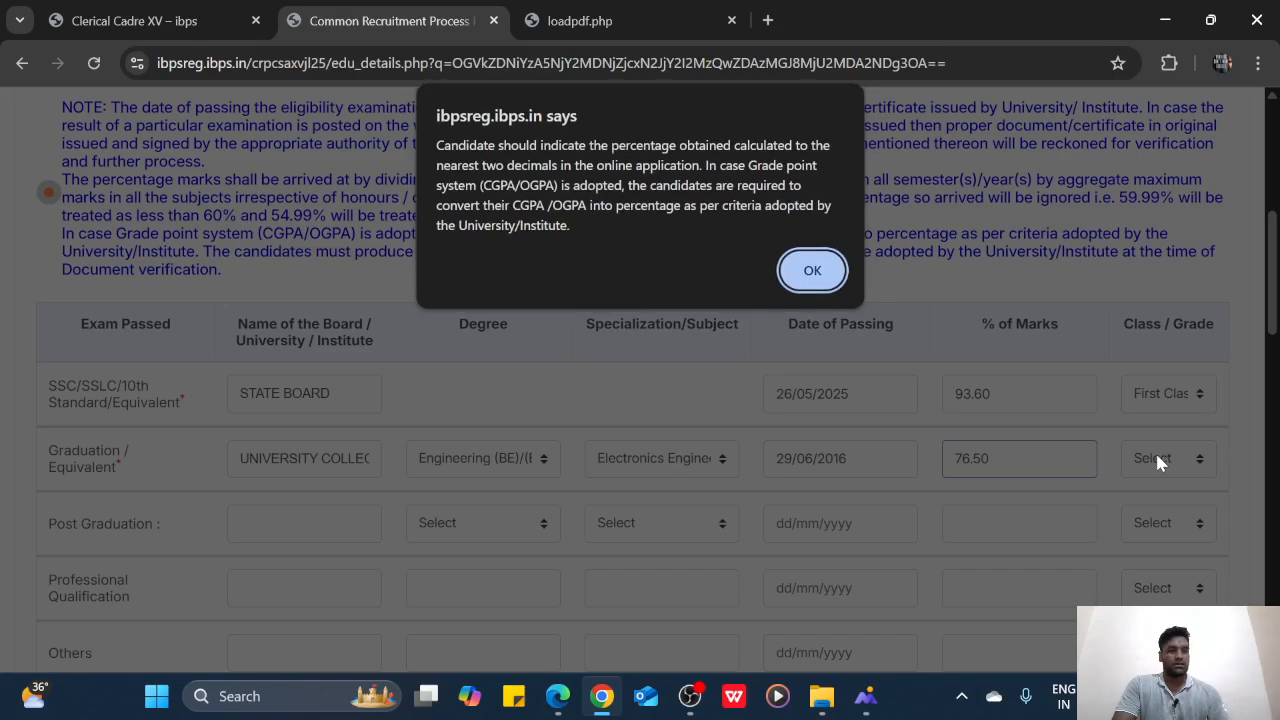
click(808, 270)
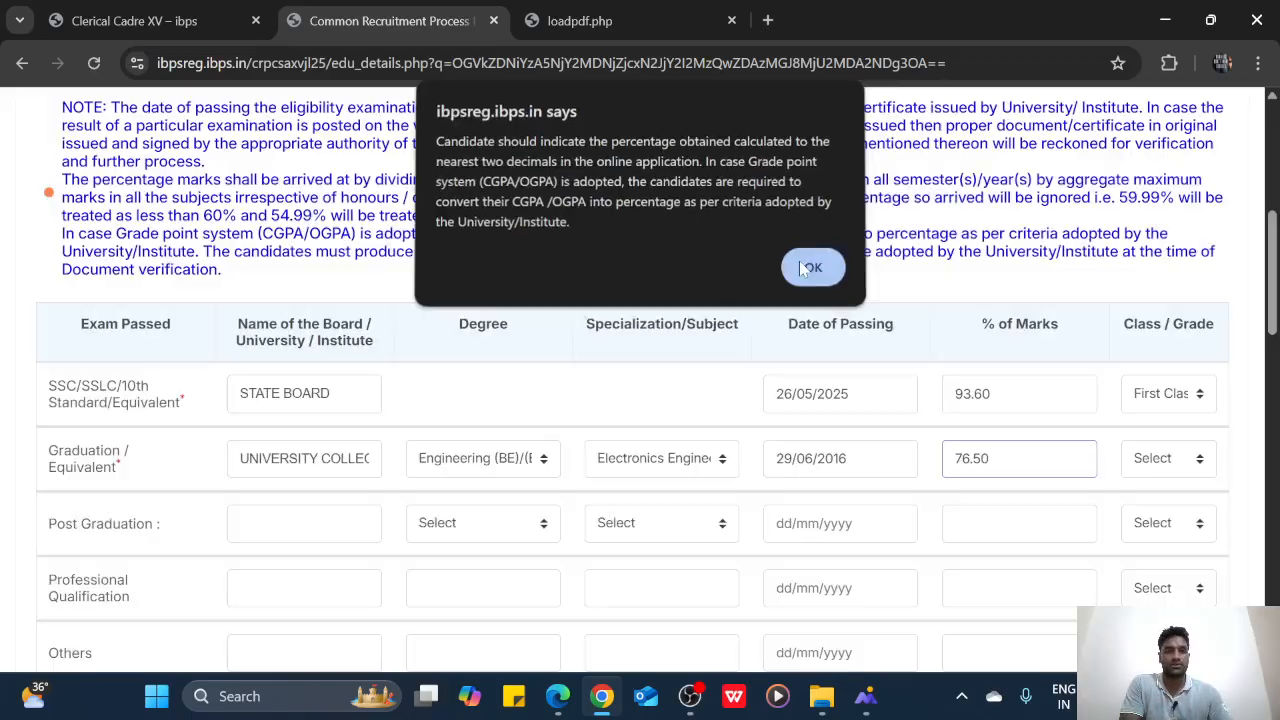
click(1184, 473)
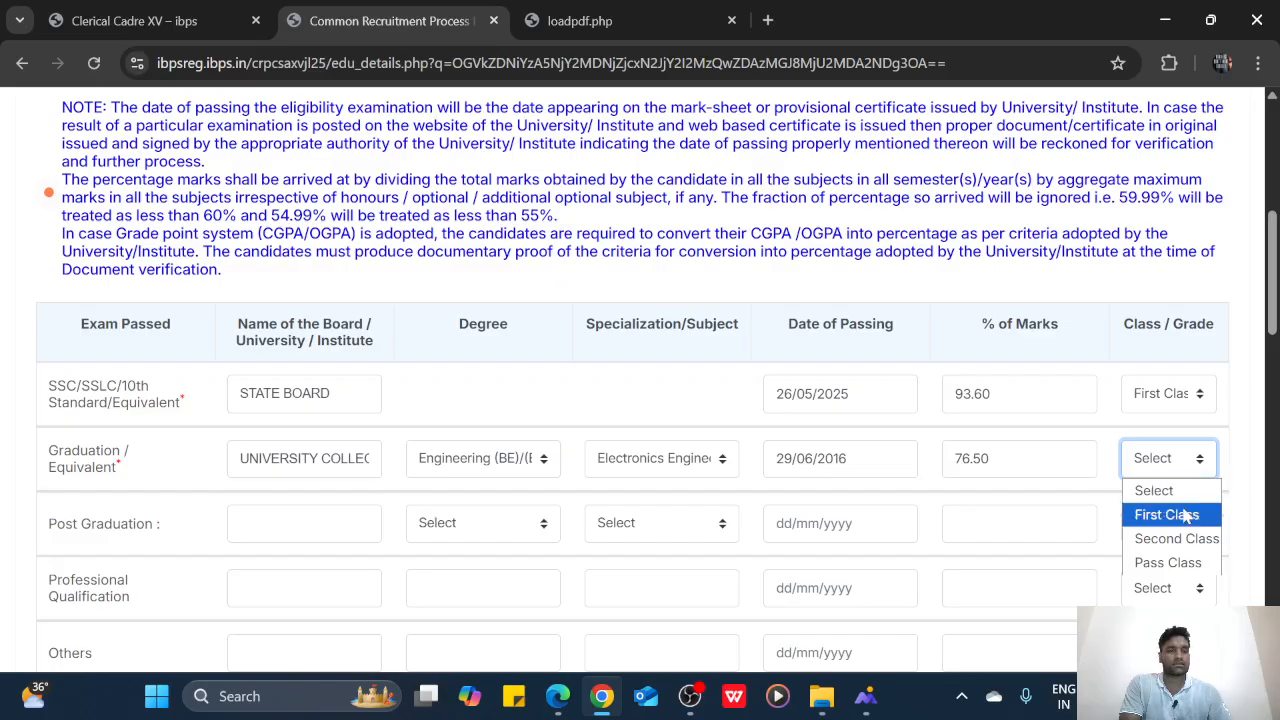
click(1186, 514)
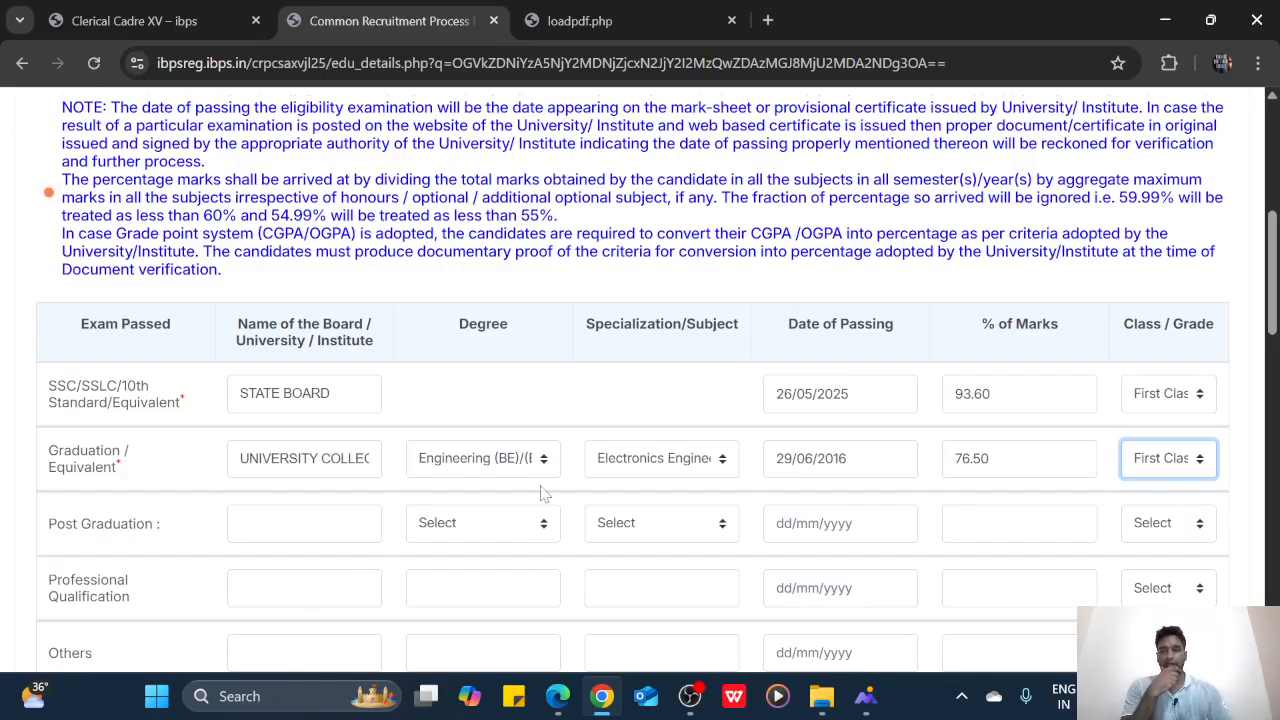
scroll(545, 494, down, 2)
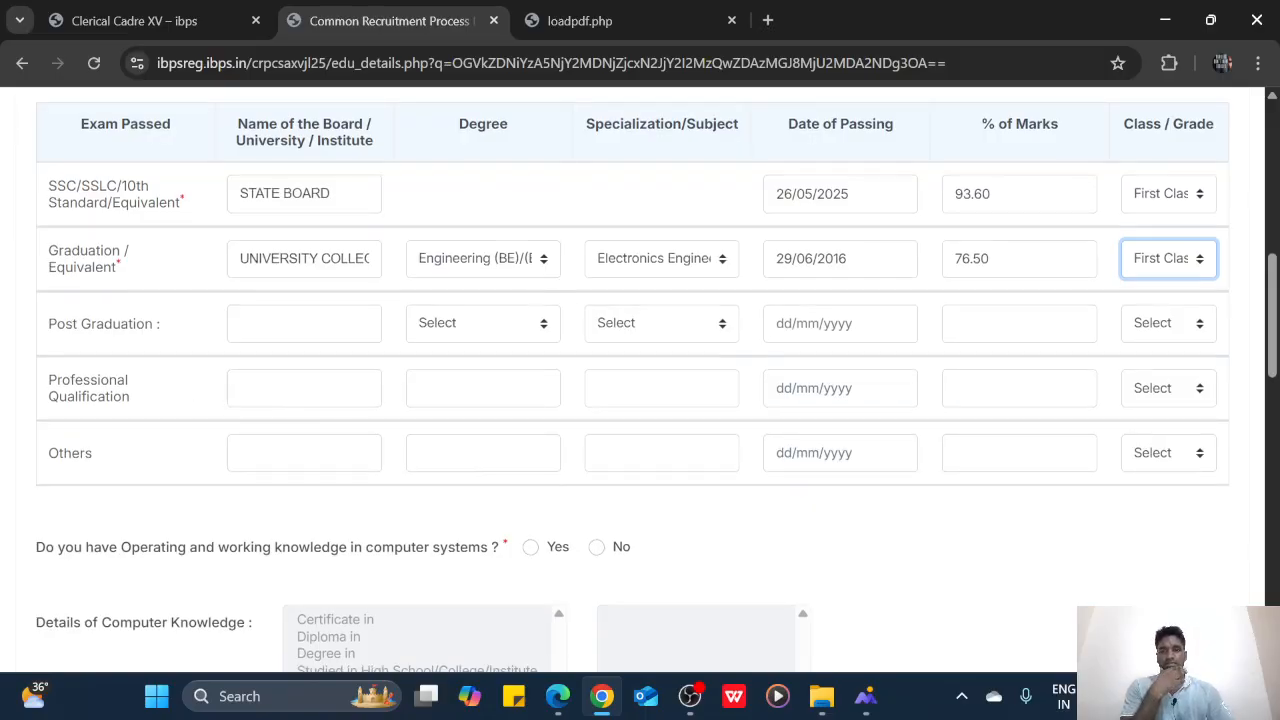
Answer Yes to computer knowledge: Studied in High School/College/Institute, with Computer as a Subject
scroll(511, 438, down, 1)
scroll(507, 437, down, 2)
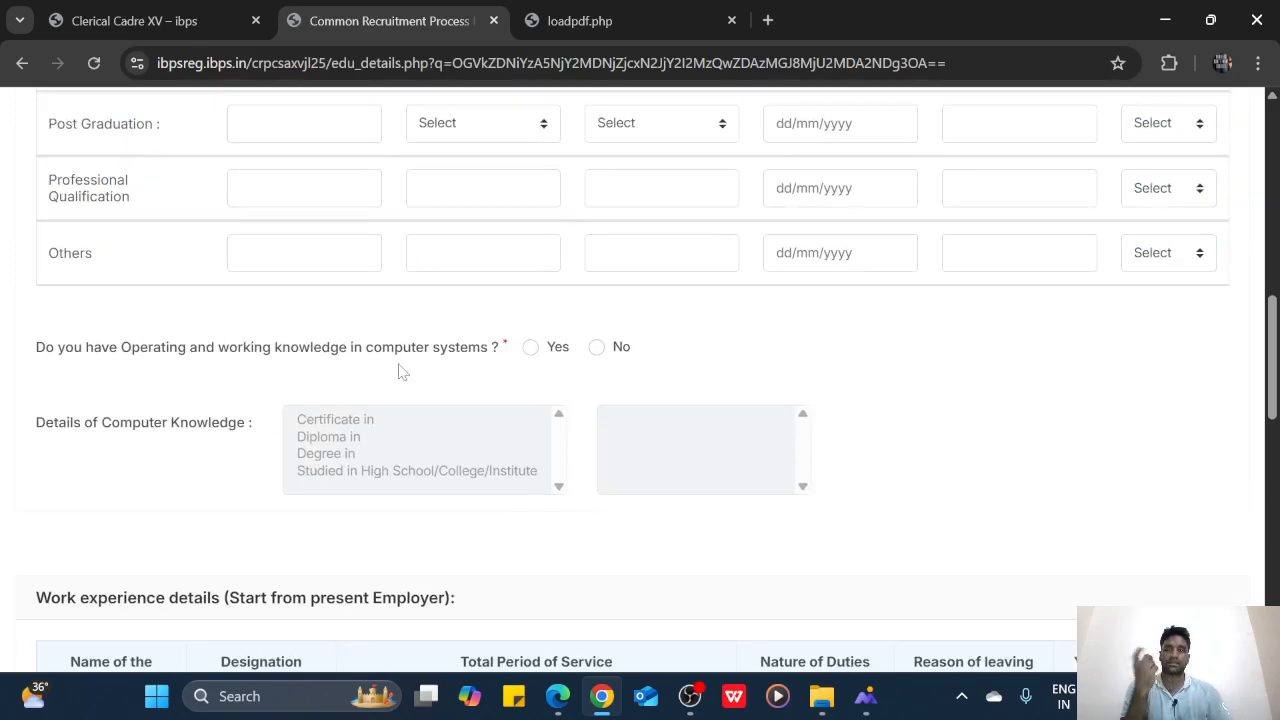
click(533, 352)
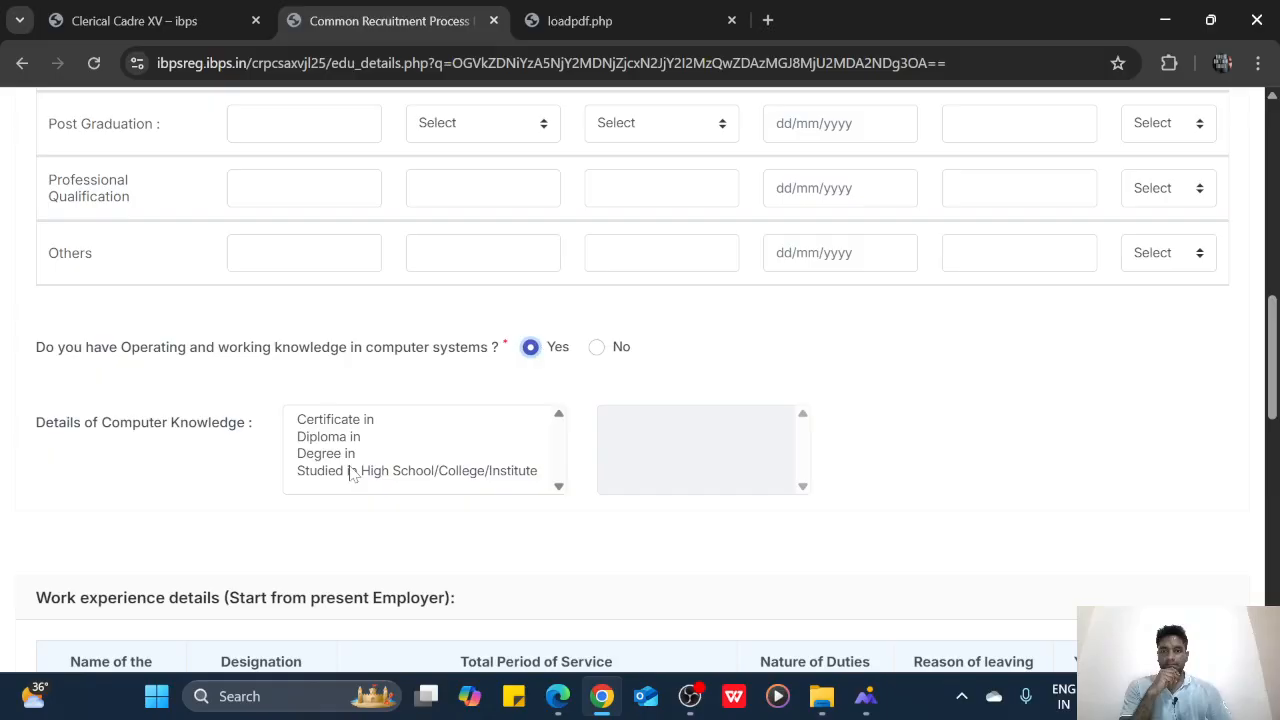
scroll(352, 470, down, 1)
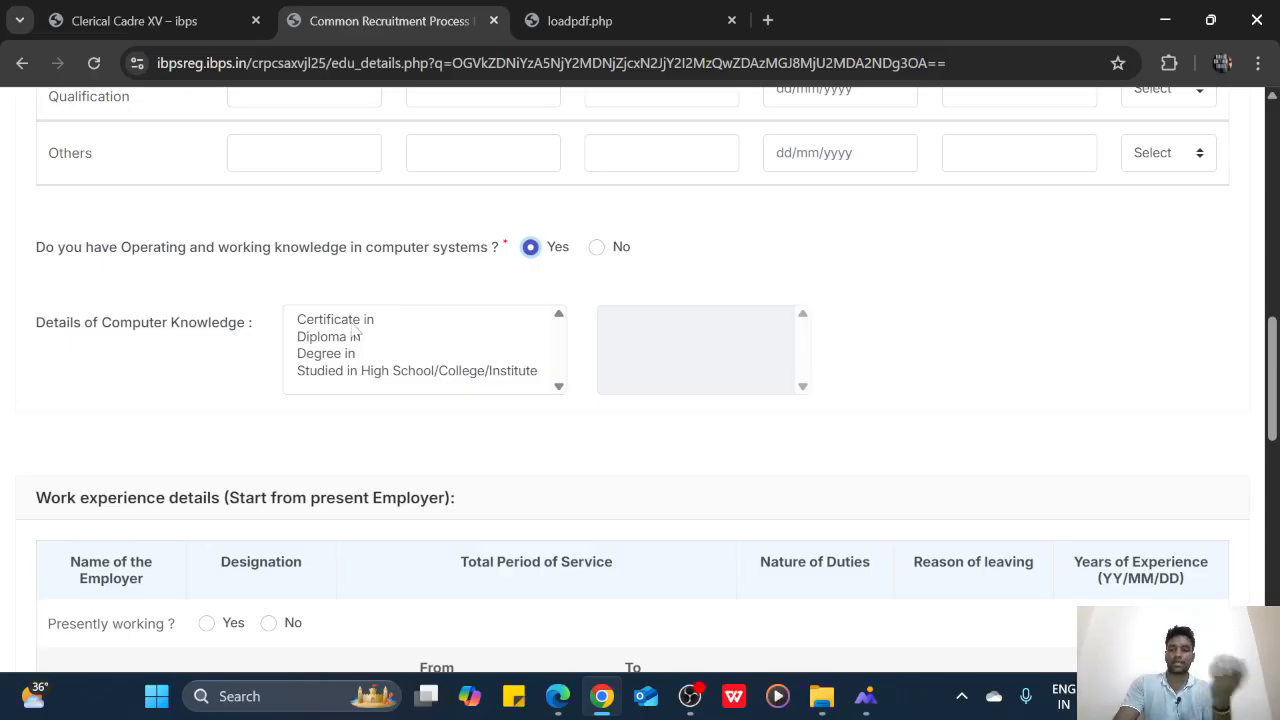
key(Caps_Lock)
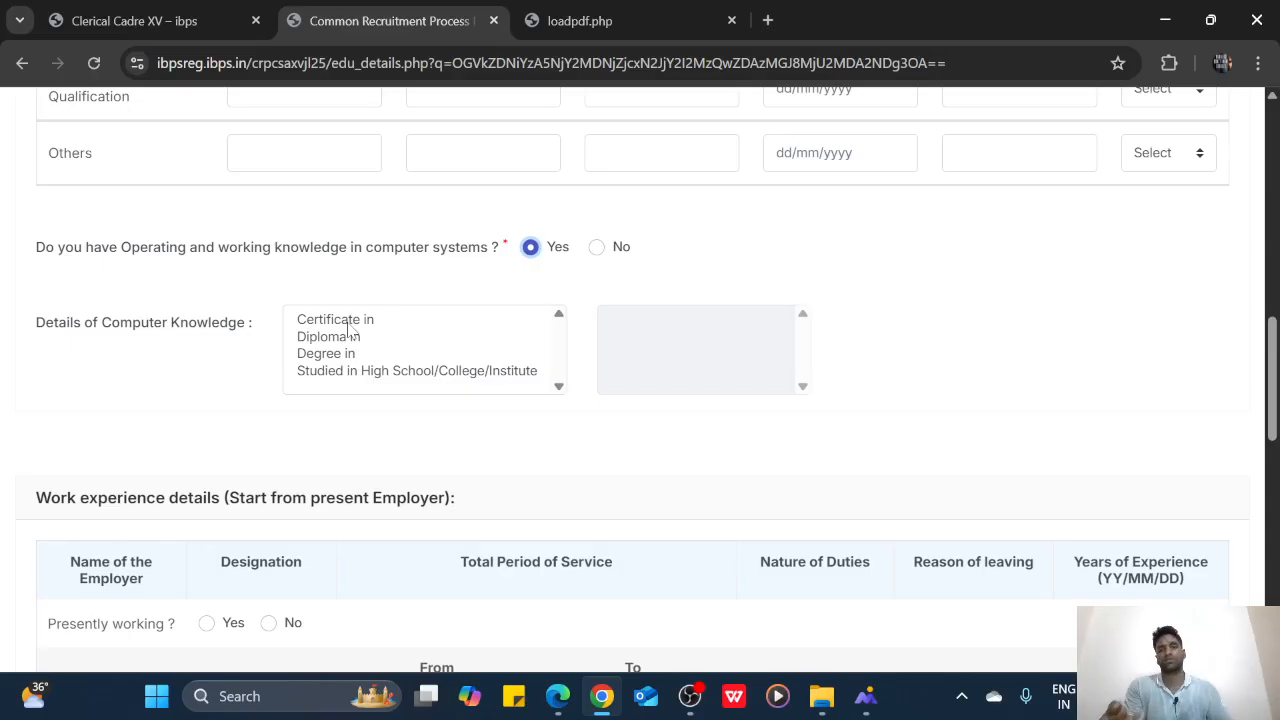
click(380, 372)
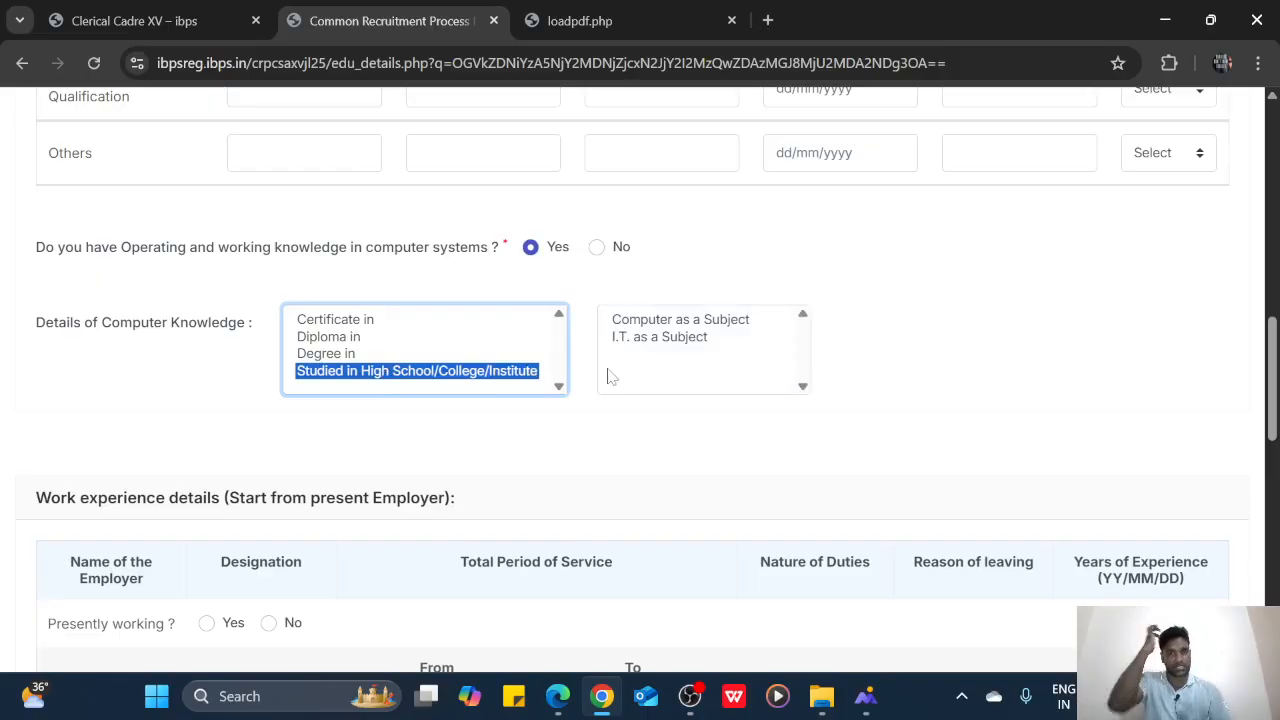
click(655, 322)
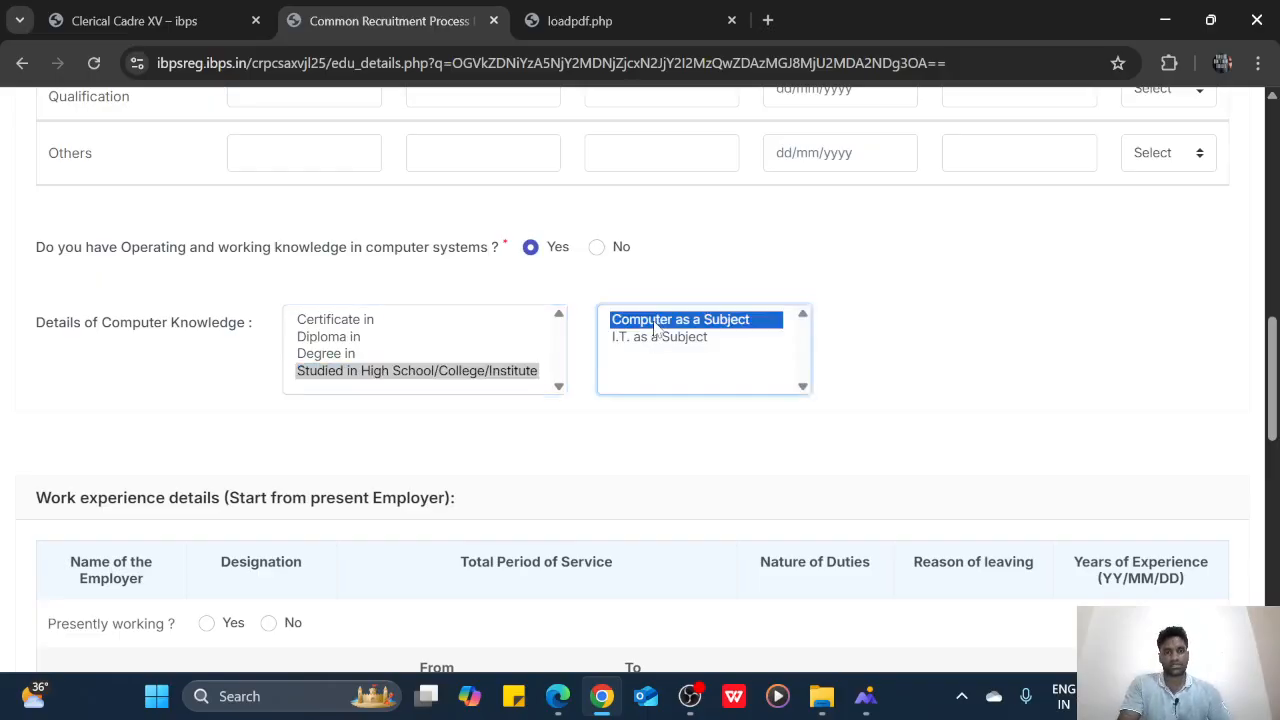
scroll(580, 480, down, 2)
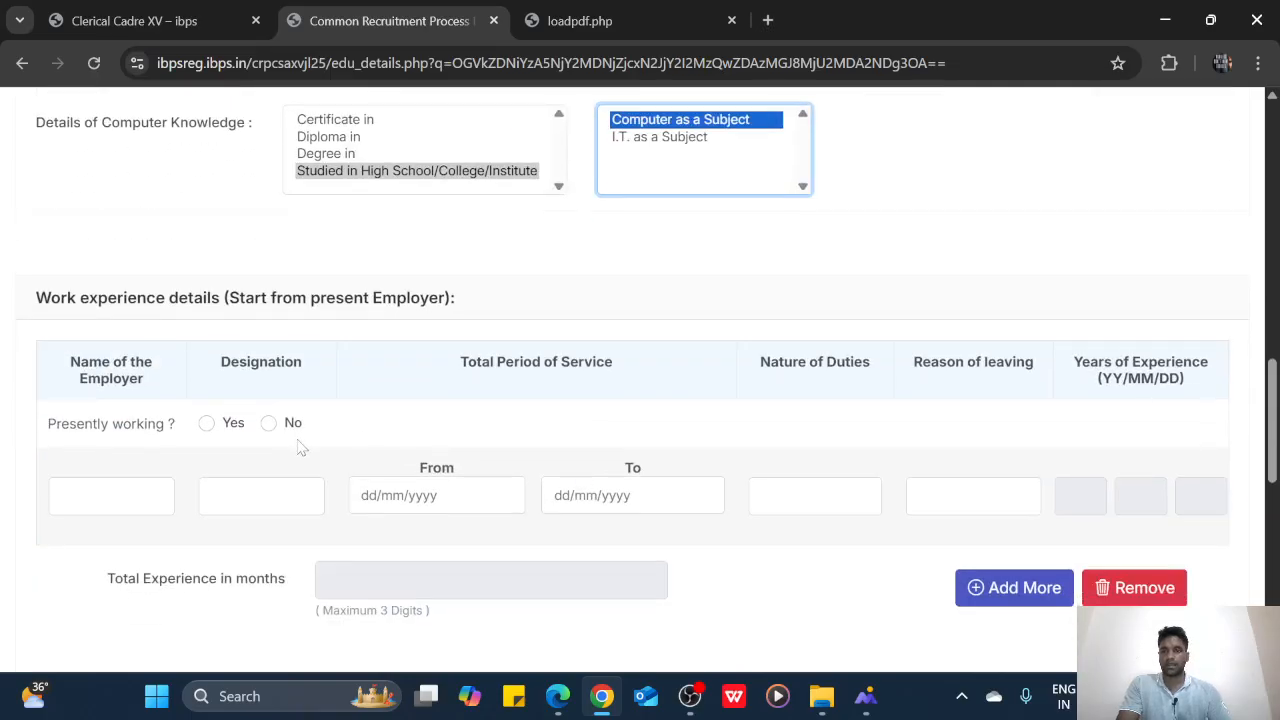
Answer No to Presently working in the Work experience section
click(140, 497)
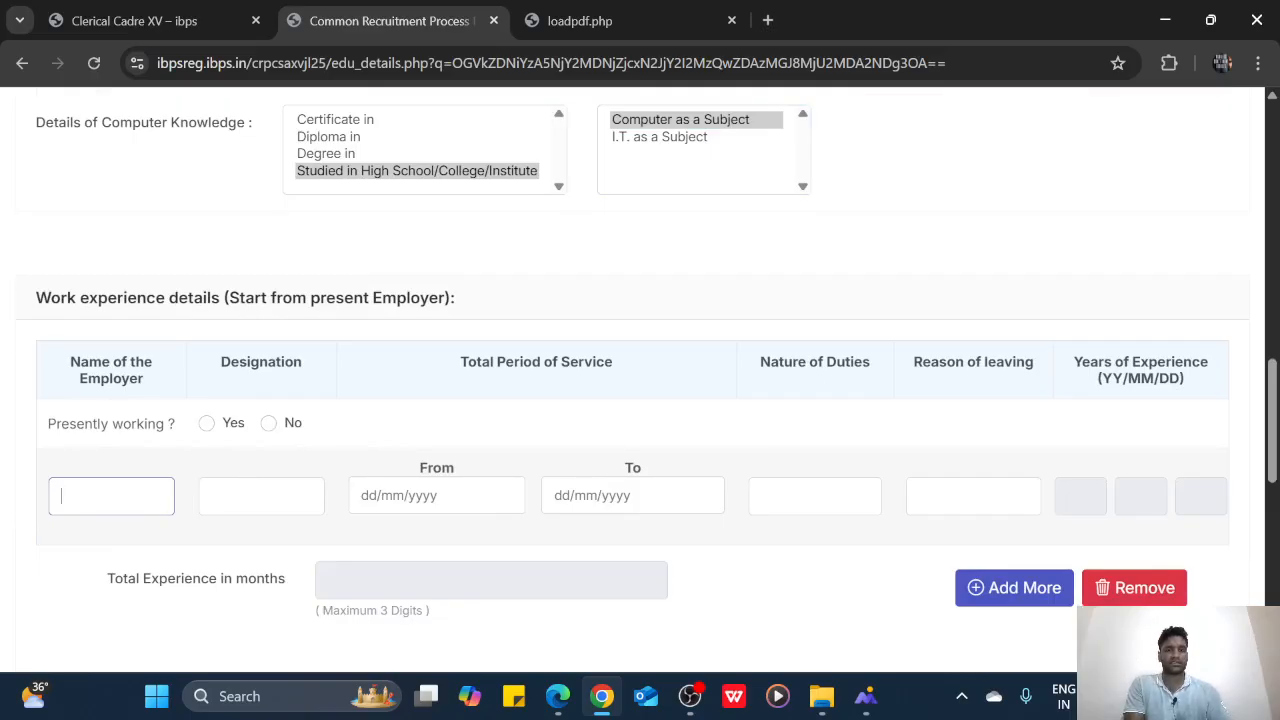
click(1109, 499)
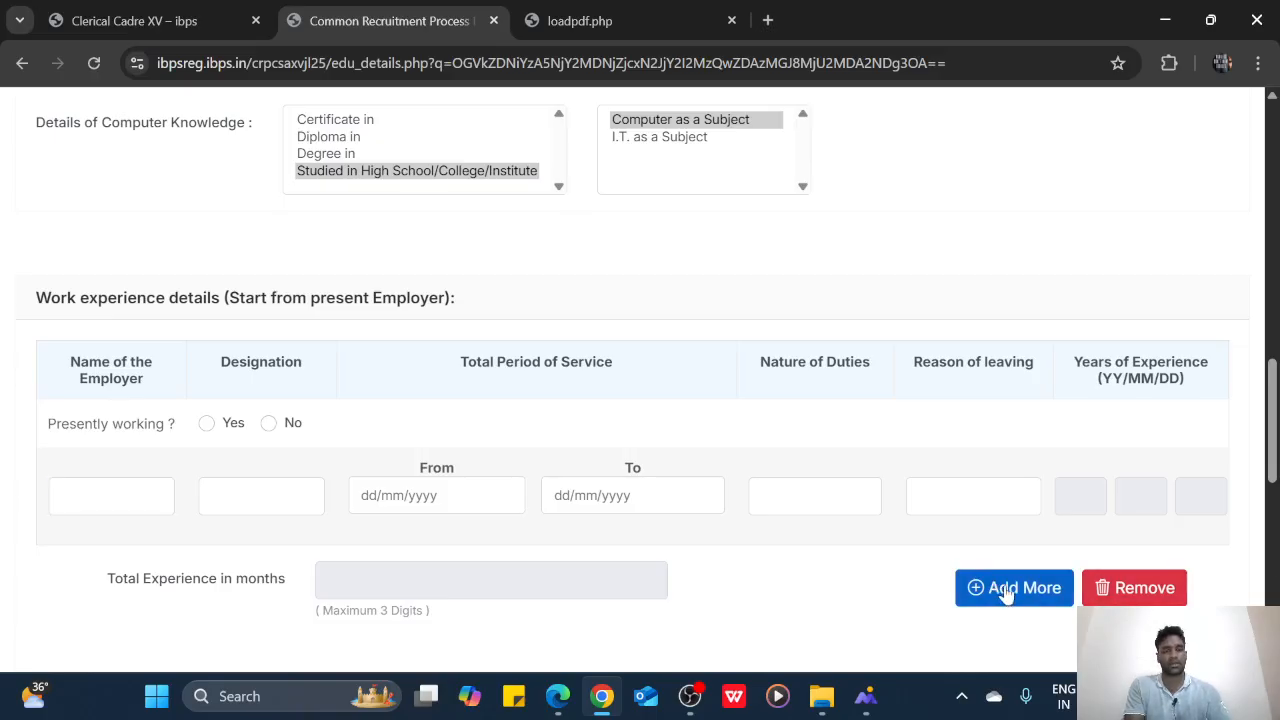
scroll(1014, 590, down, 2)
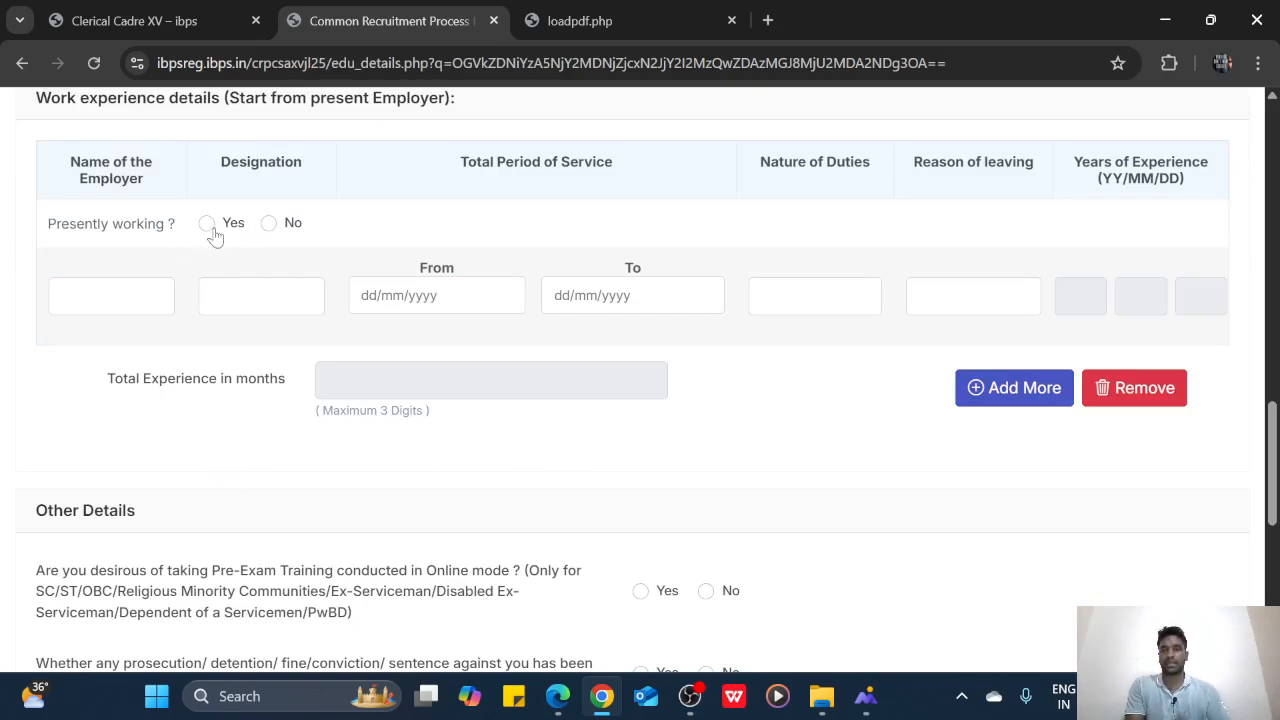
click(268, 224)
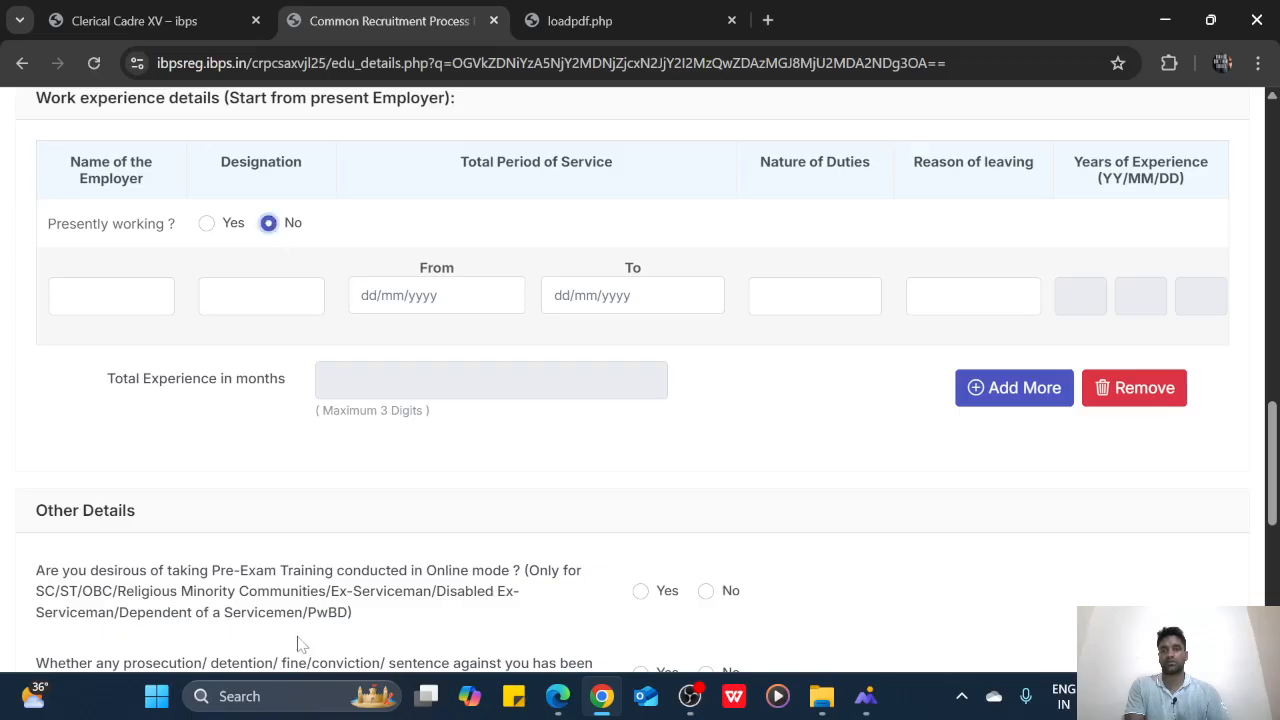
scroll(303, 644, down, 3)
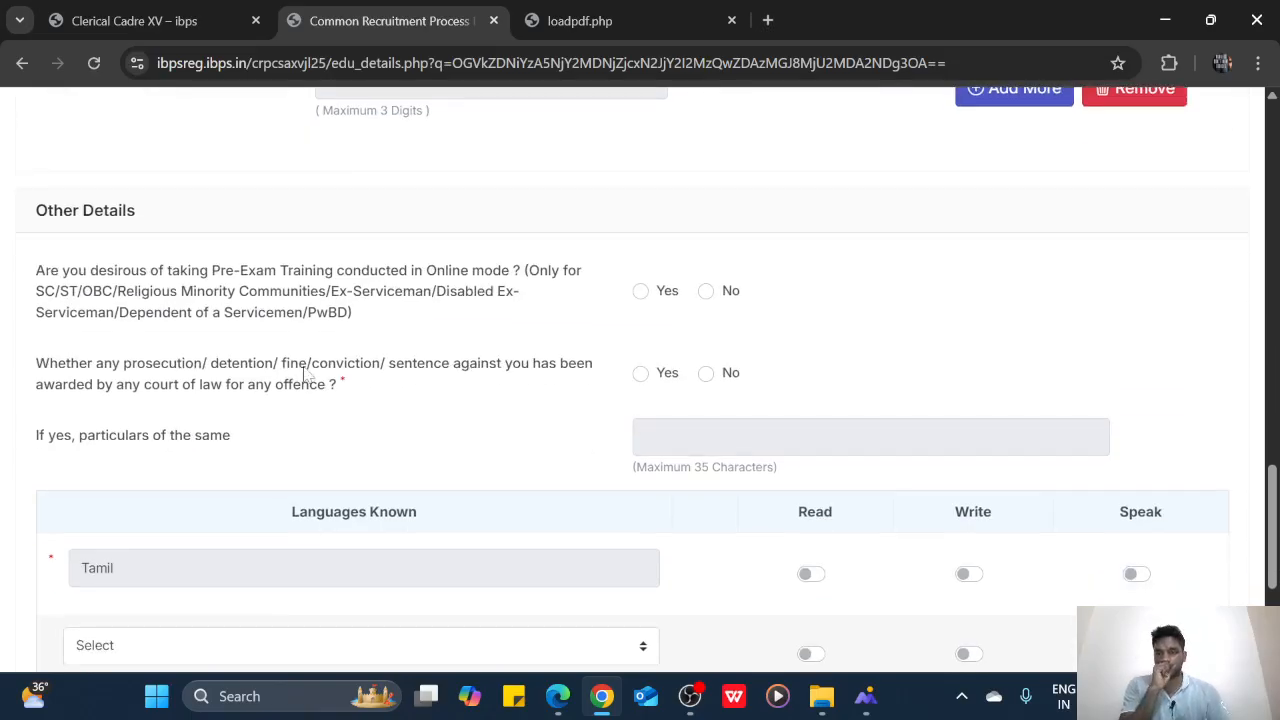
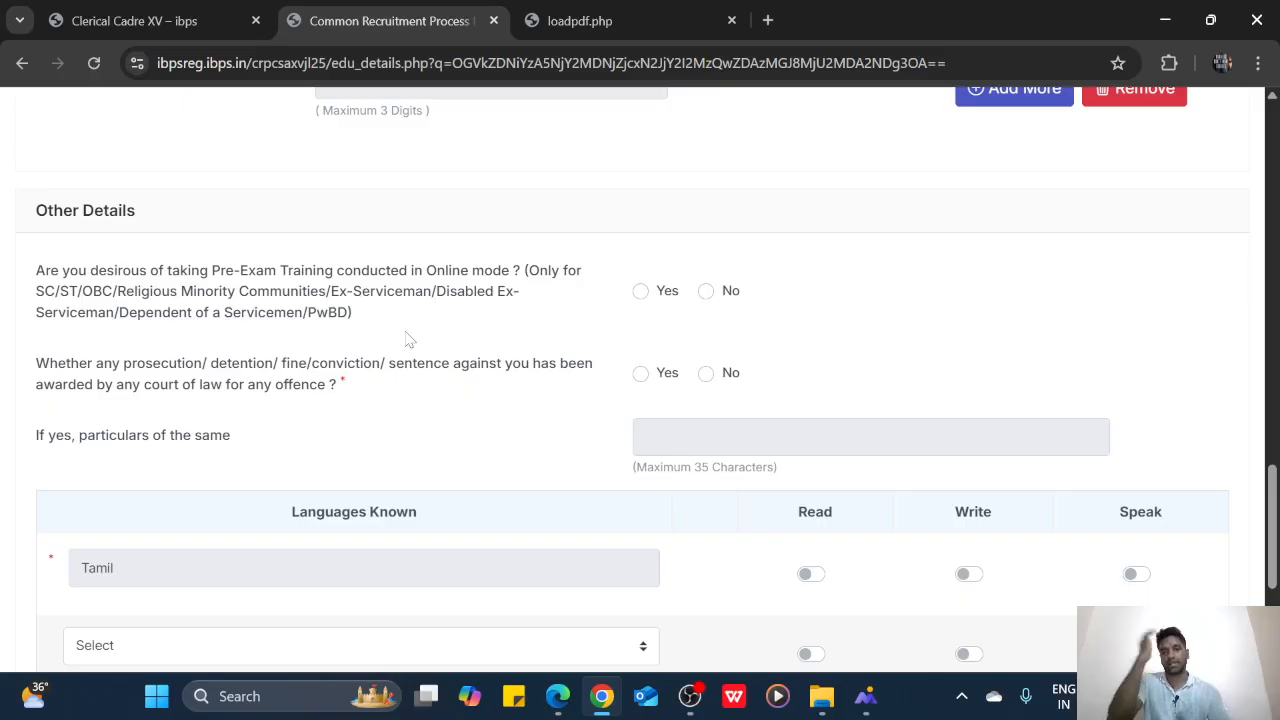
Answer No to the pre-exam training and prosecution questions
click(705, 291)
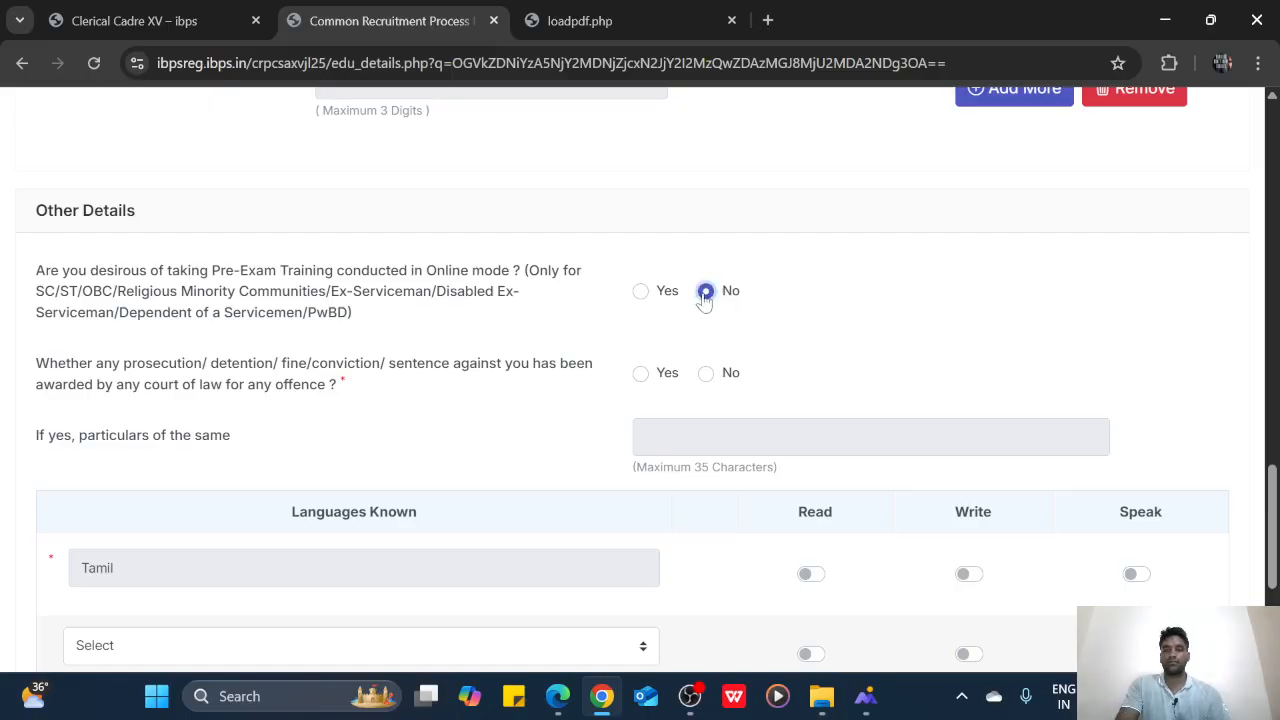
click(706, 374)
scroll(50, 470, down, 2)
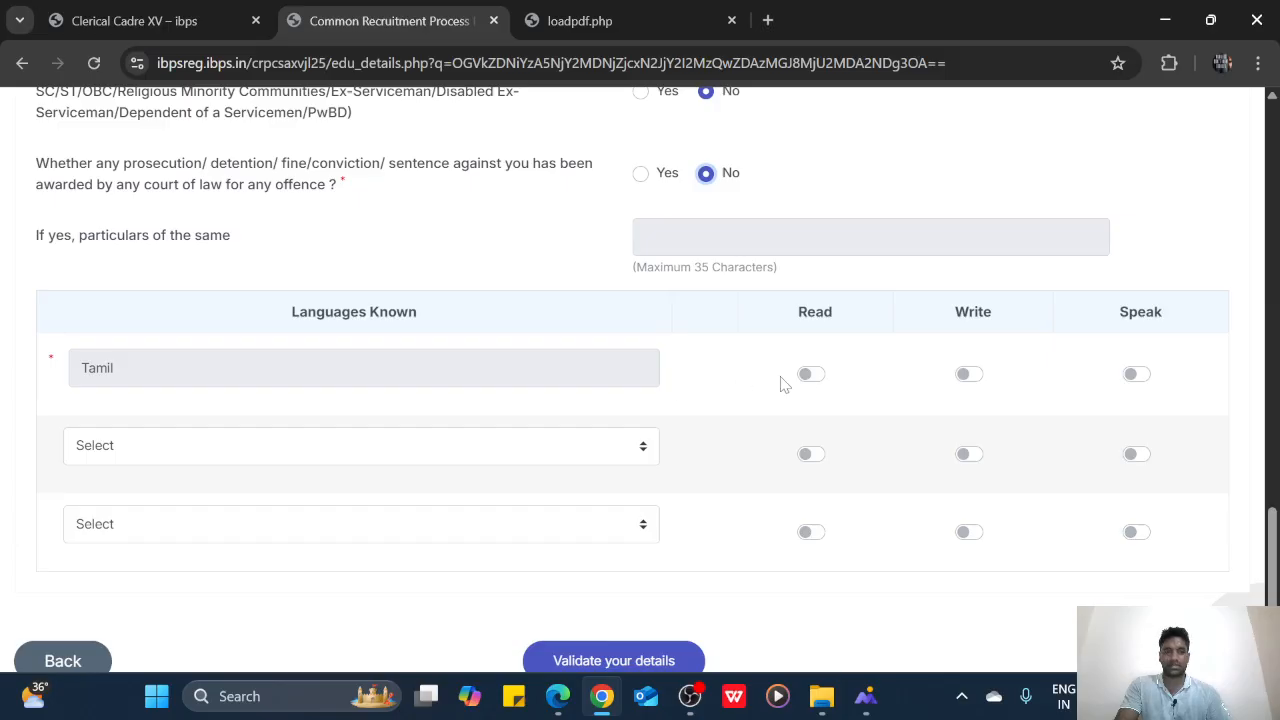
Mark Tamil and English as read, written and spoken, then validate the details
click(812, 376)
click(965, 378)
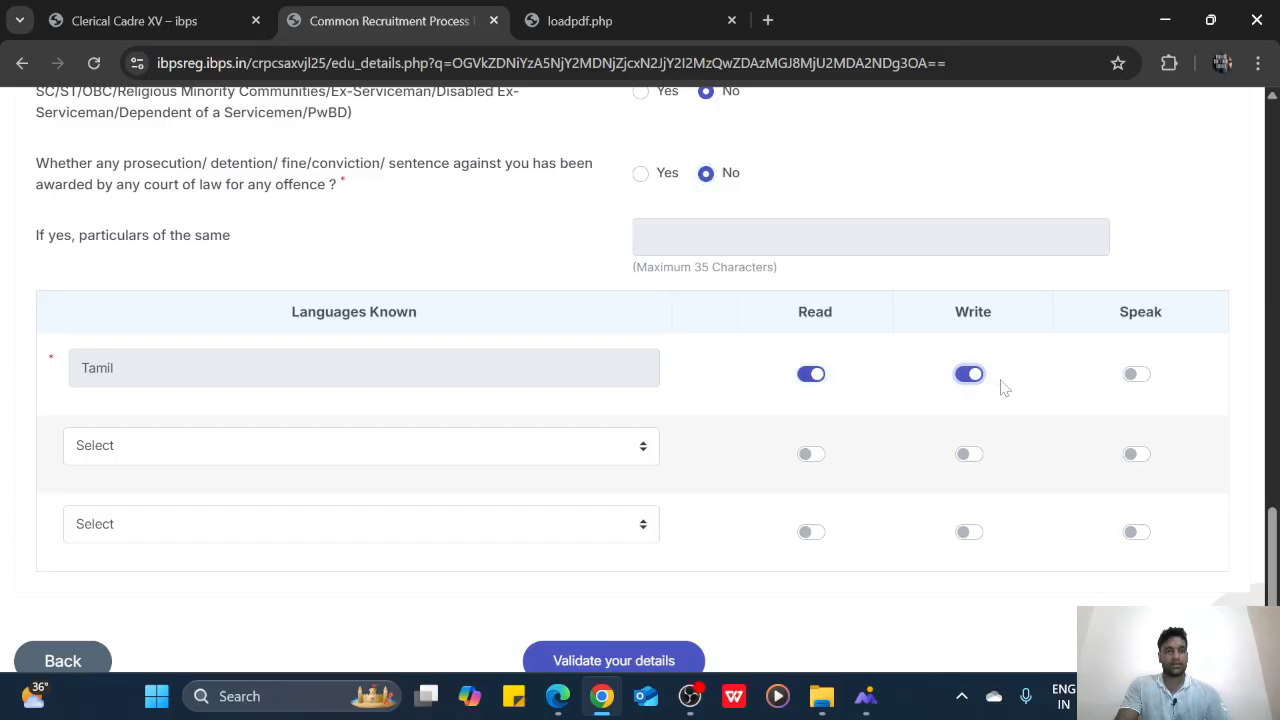
click(1135, 376)
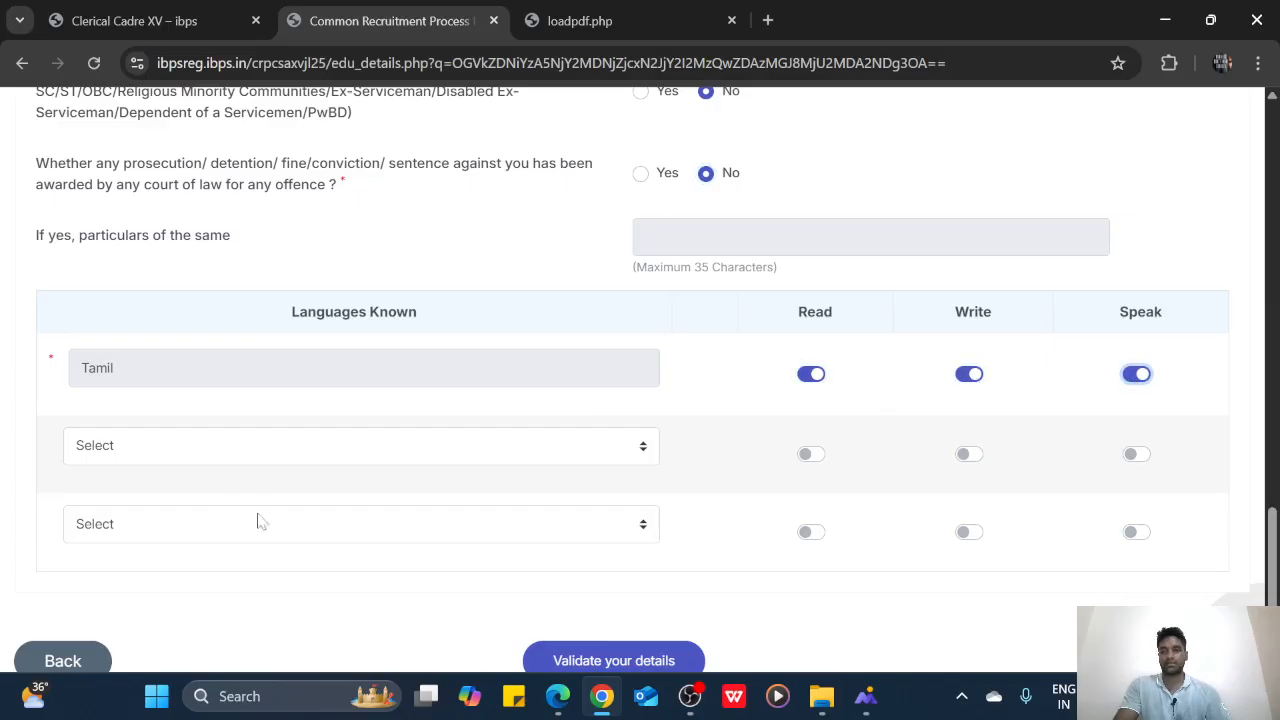
click(245, 440)
click(198, 500)
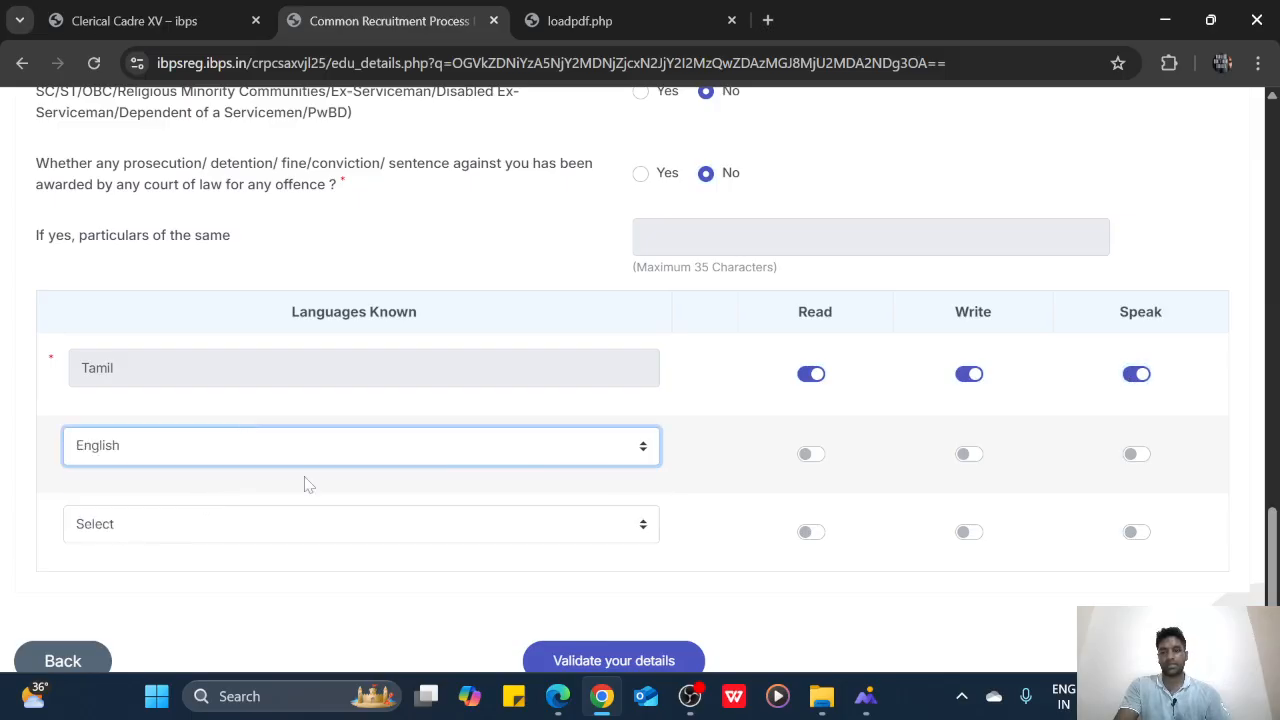
click(808, 454)
click(965, 456)
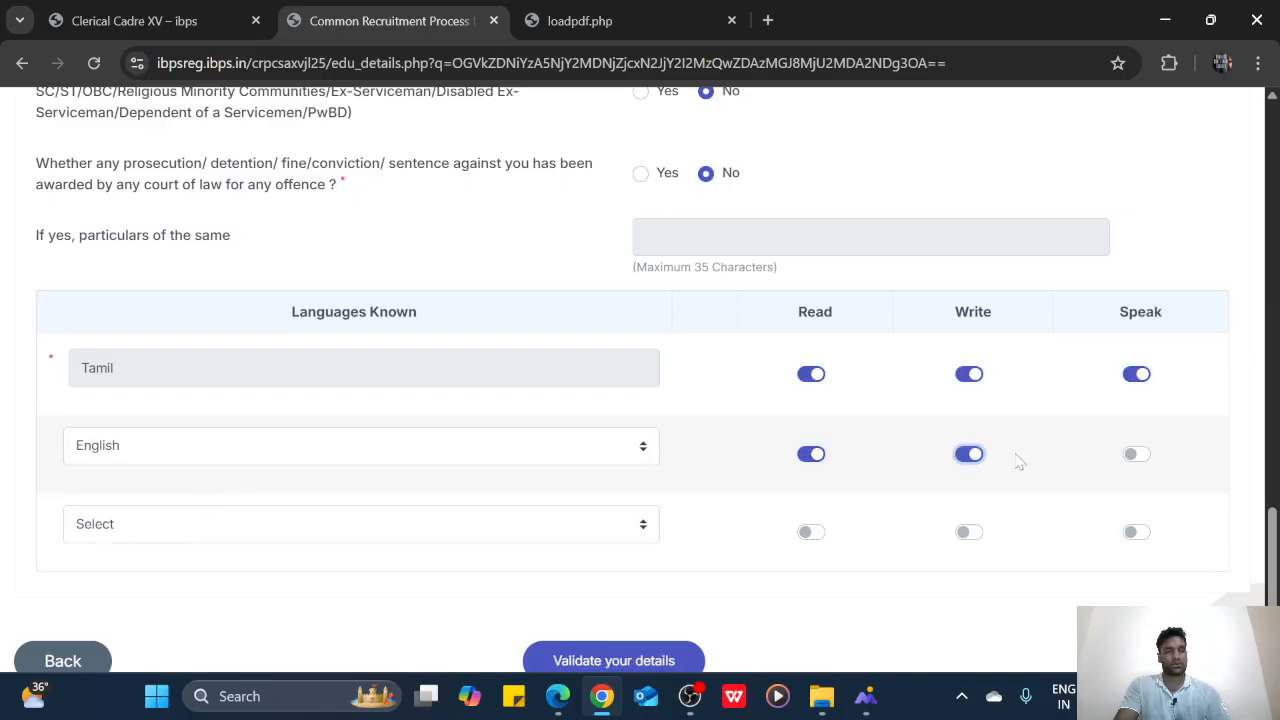
click(1136, 456)
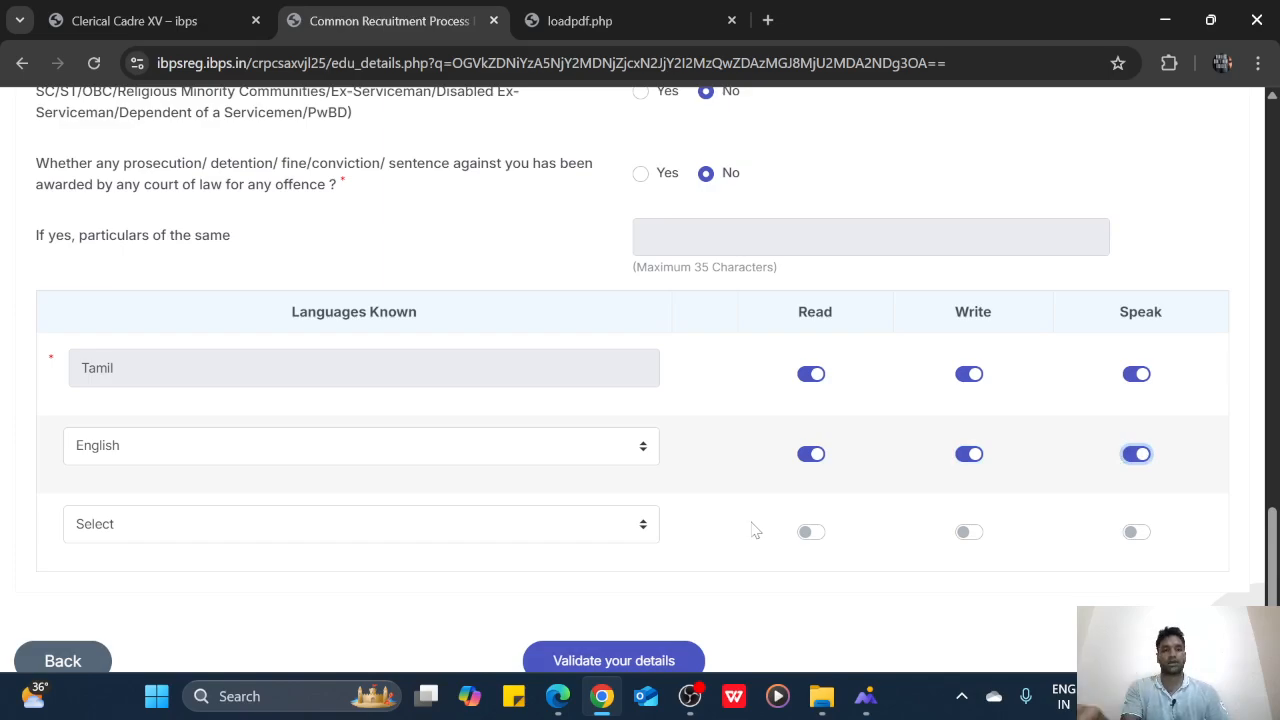
scroll(753, 529, down, 2)
click(670, 568)
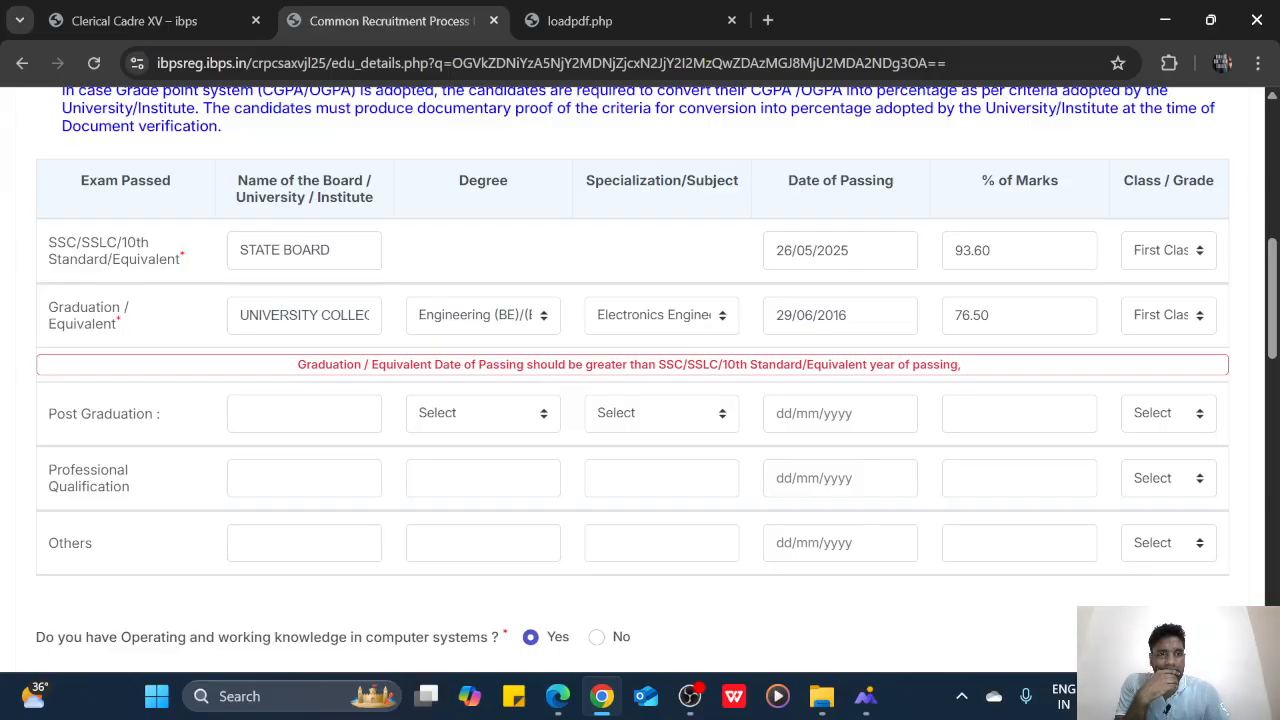
Change the SSC passing year to 2010 and re-validate the details
click(840, 250)
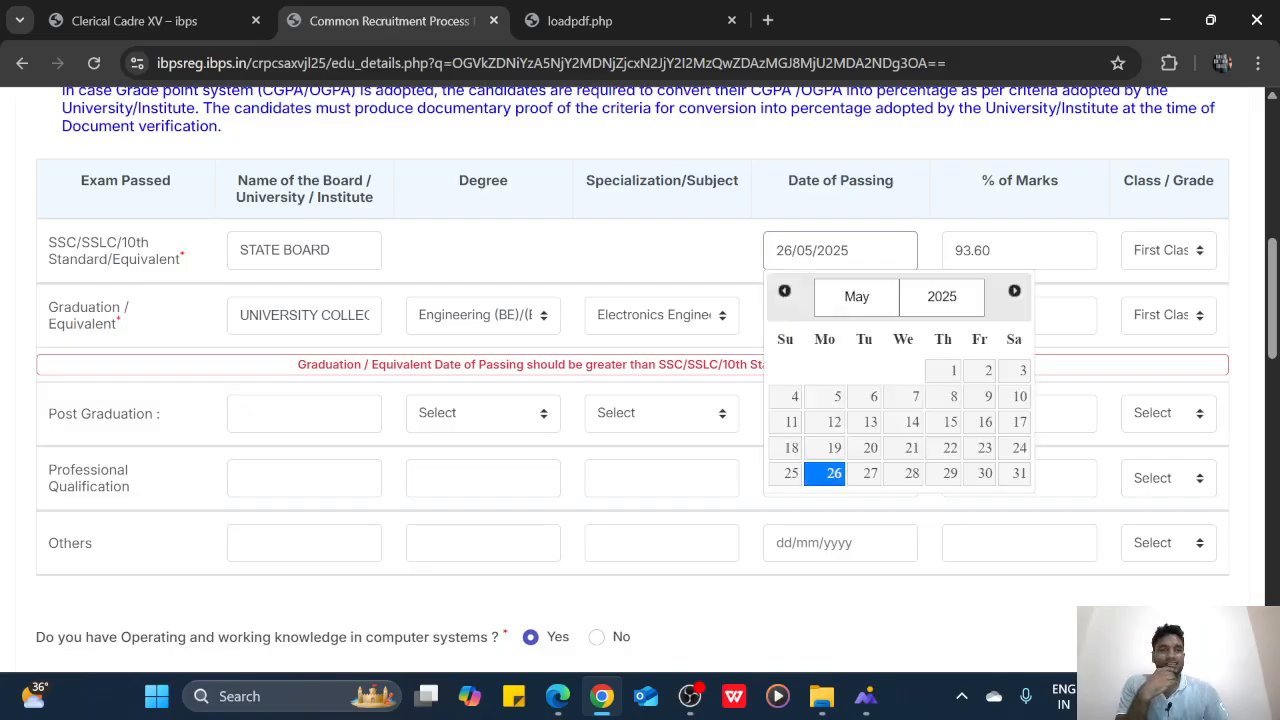
click(958, 300)
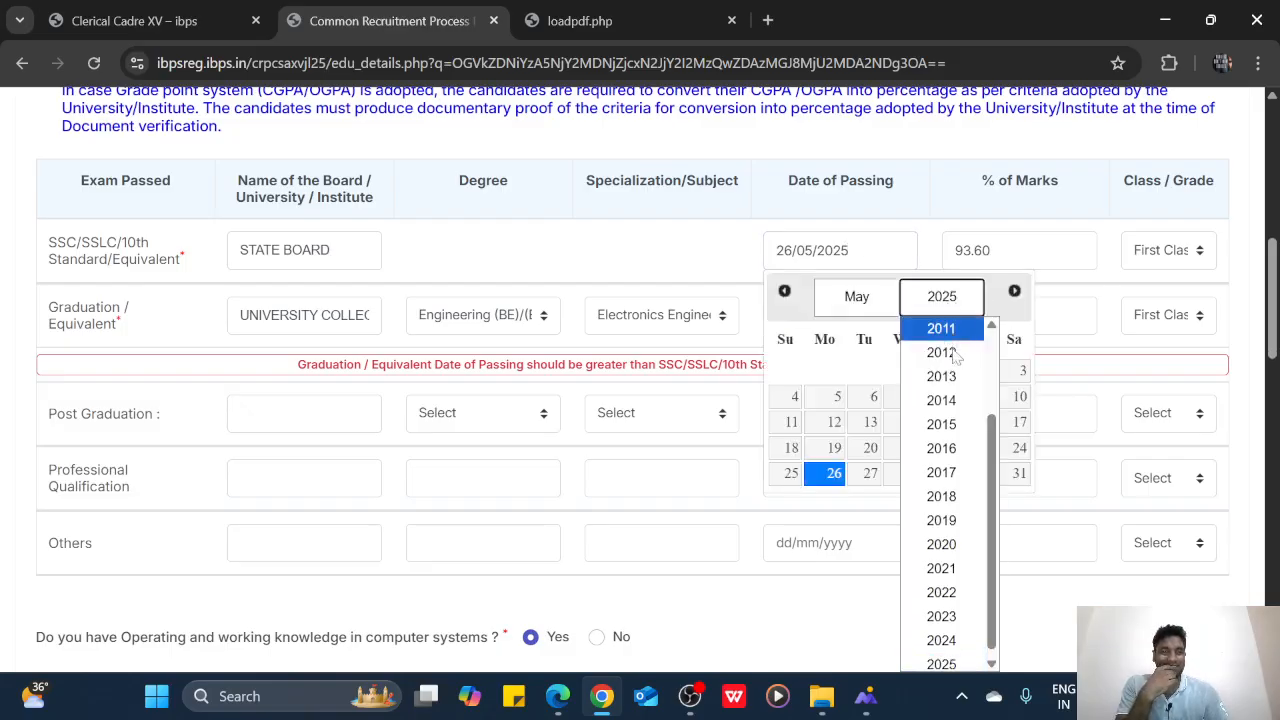
scroll(945, 425, up, 2)
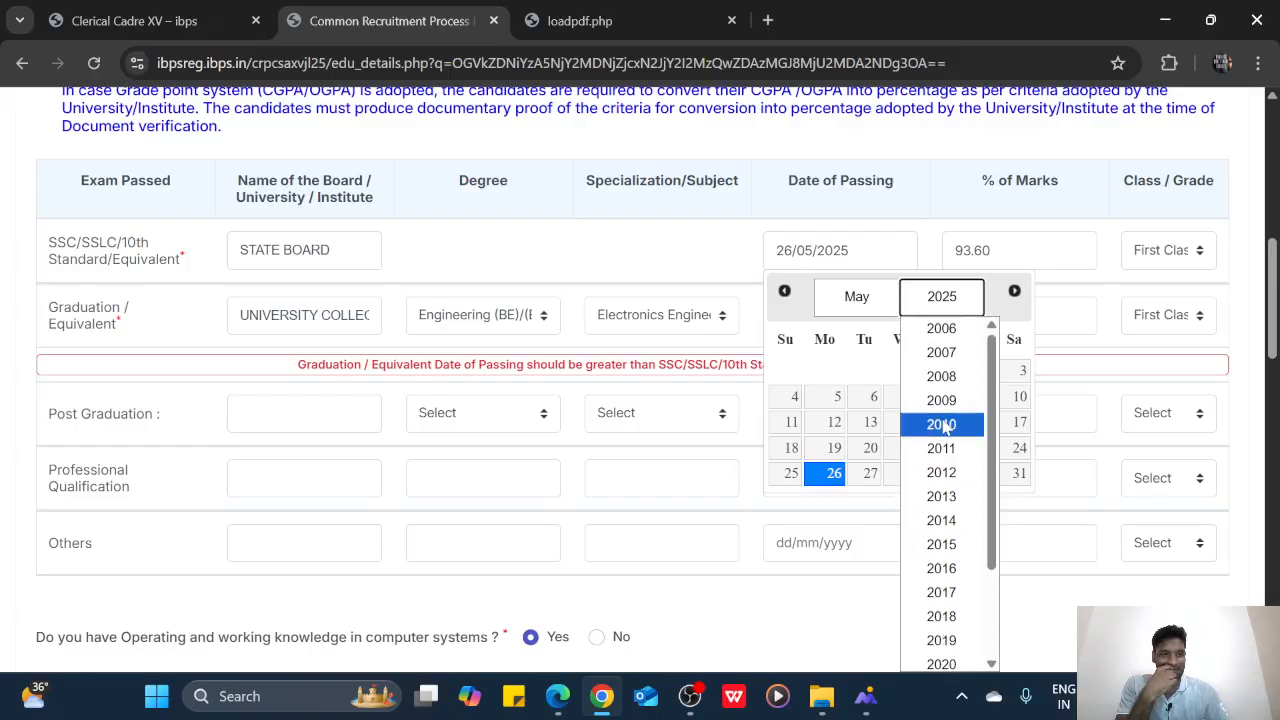
click(941, 424)
click(978, 594)
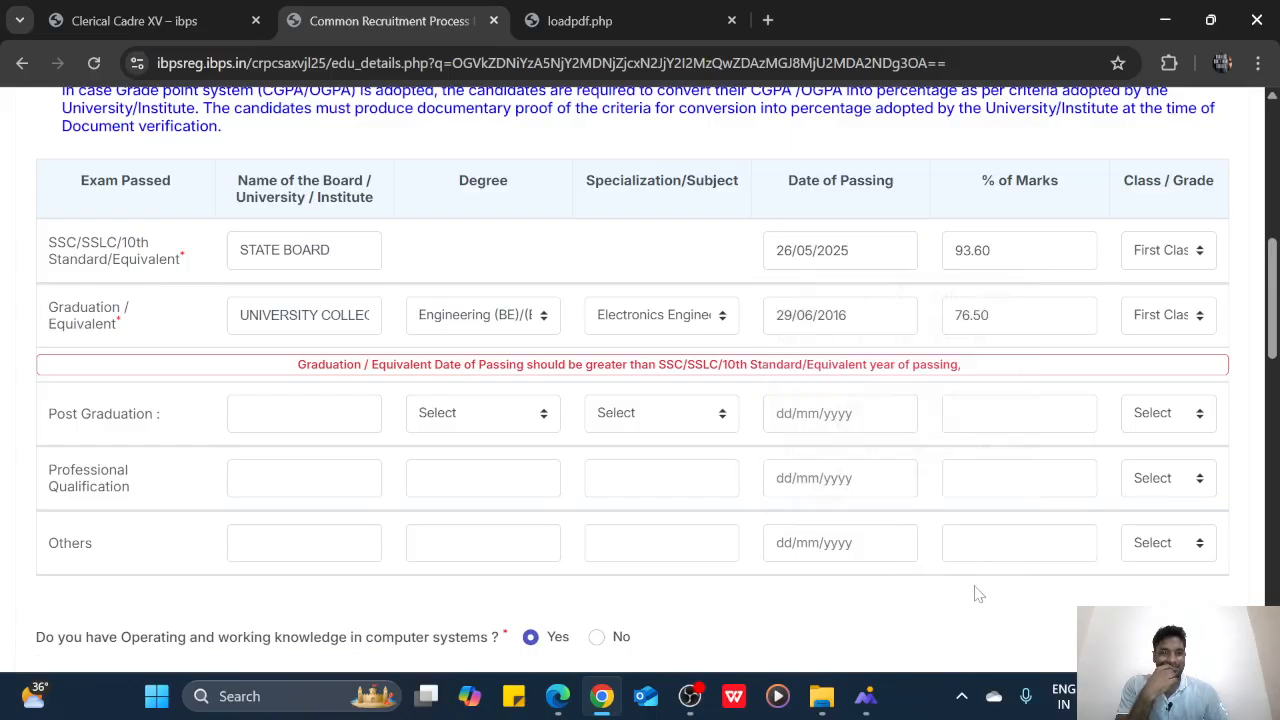
scroll(978, 594, down, 15)
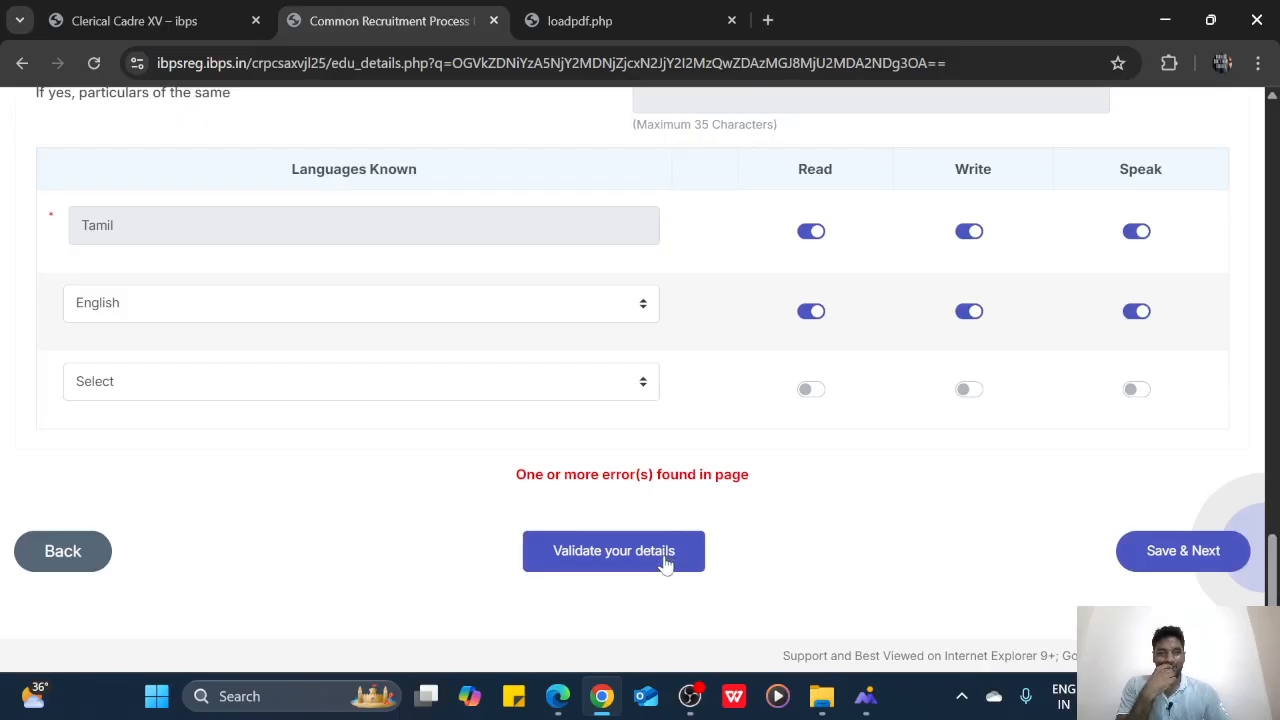
click(668, 562)
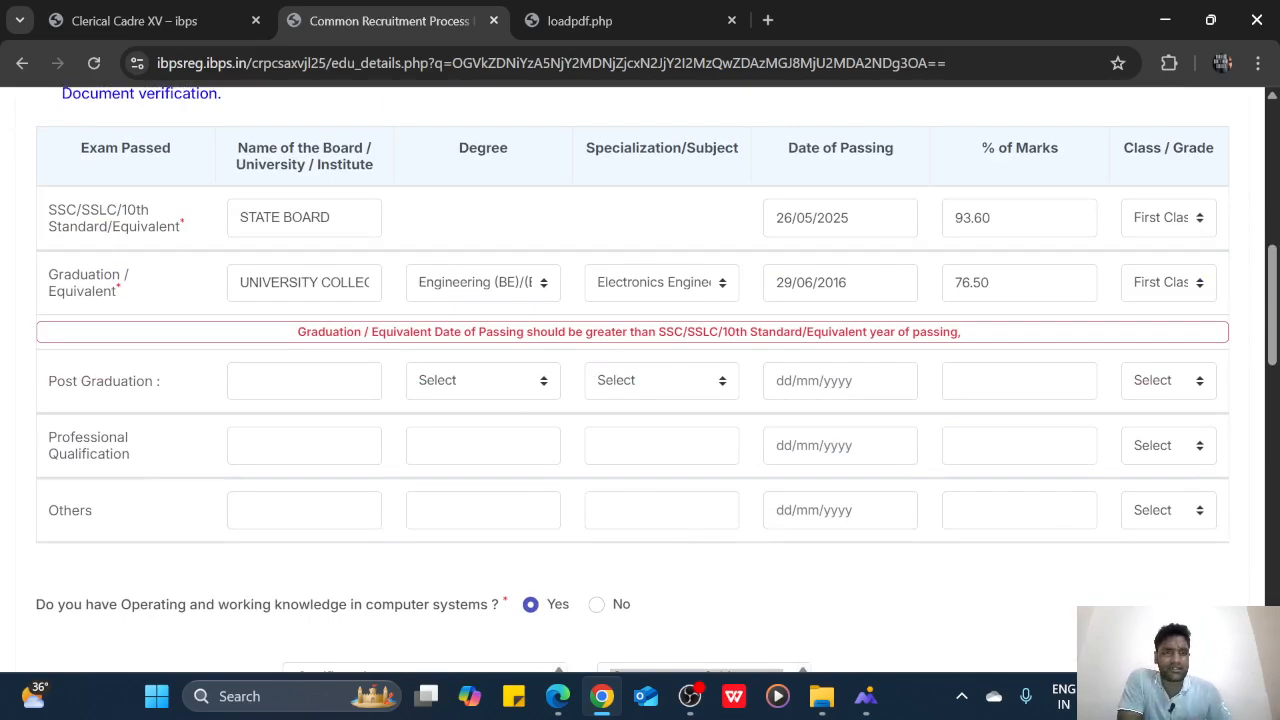
Set the SSC date of passing to 26/05/2010
click(834, 217)
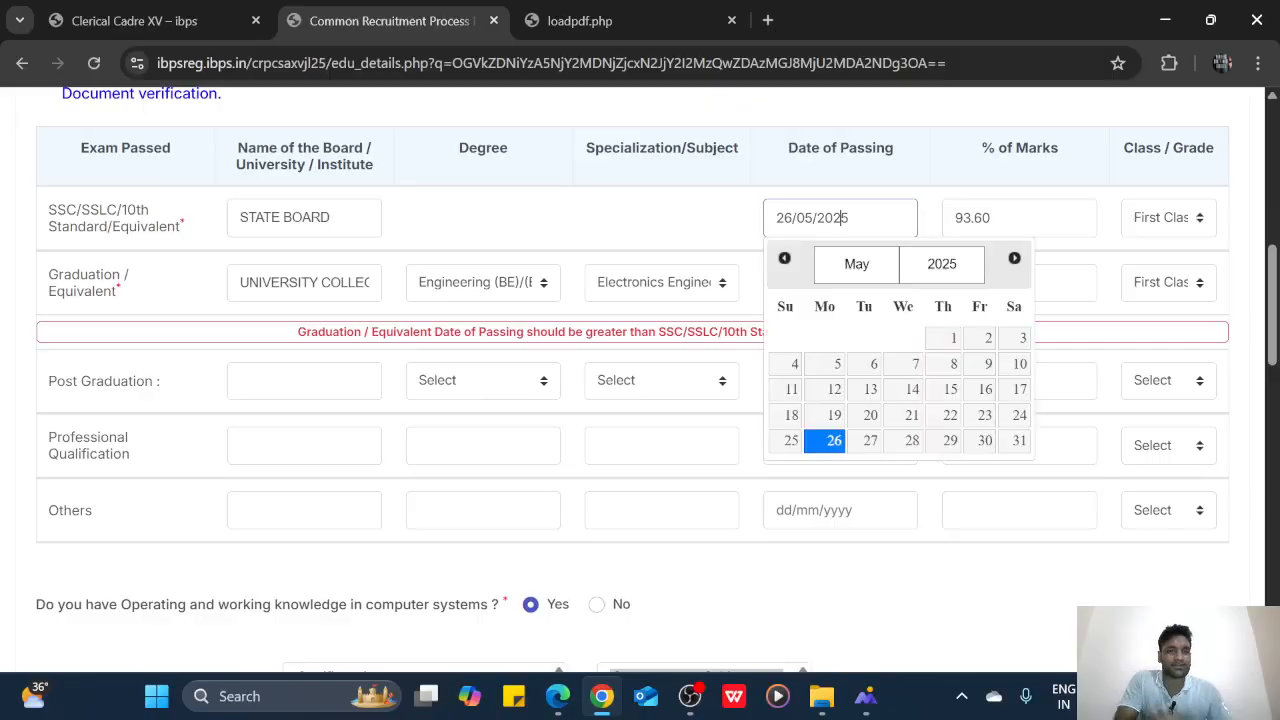
click(941, 263)
scroll(968, 436, up, 1)
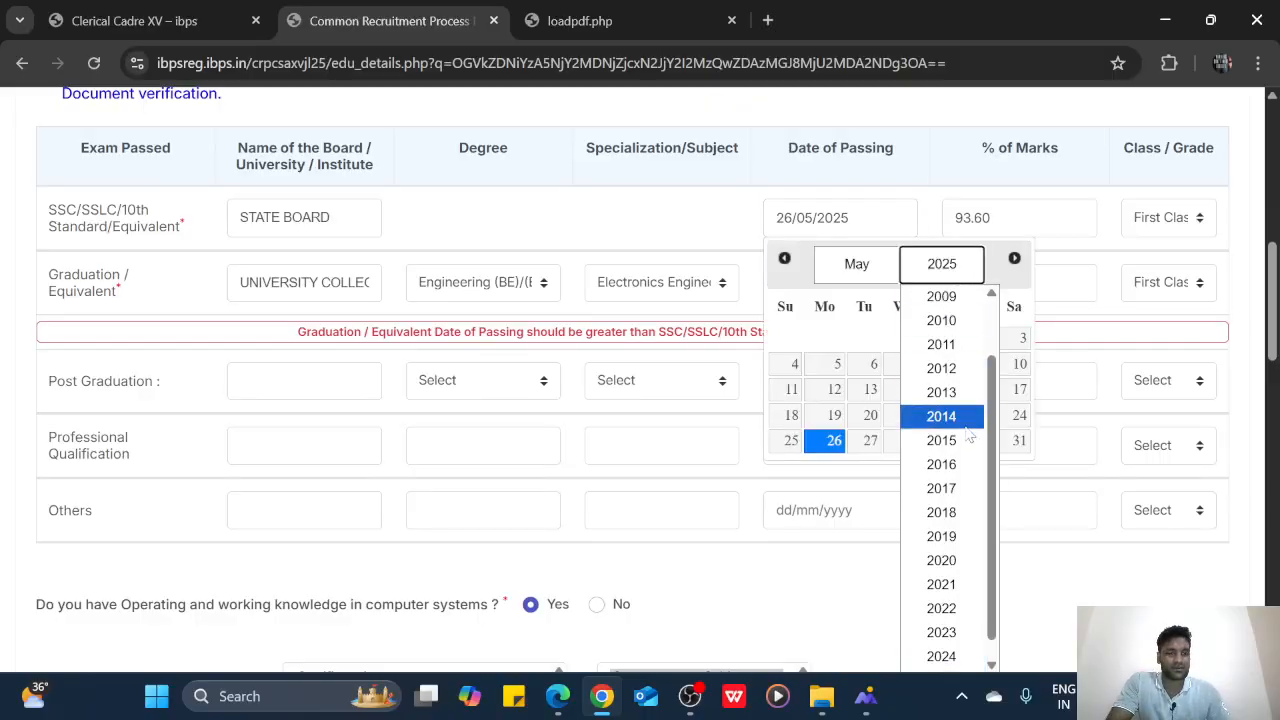
click(946, 322)
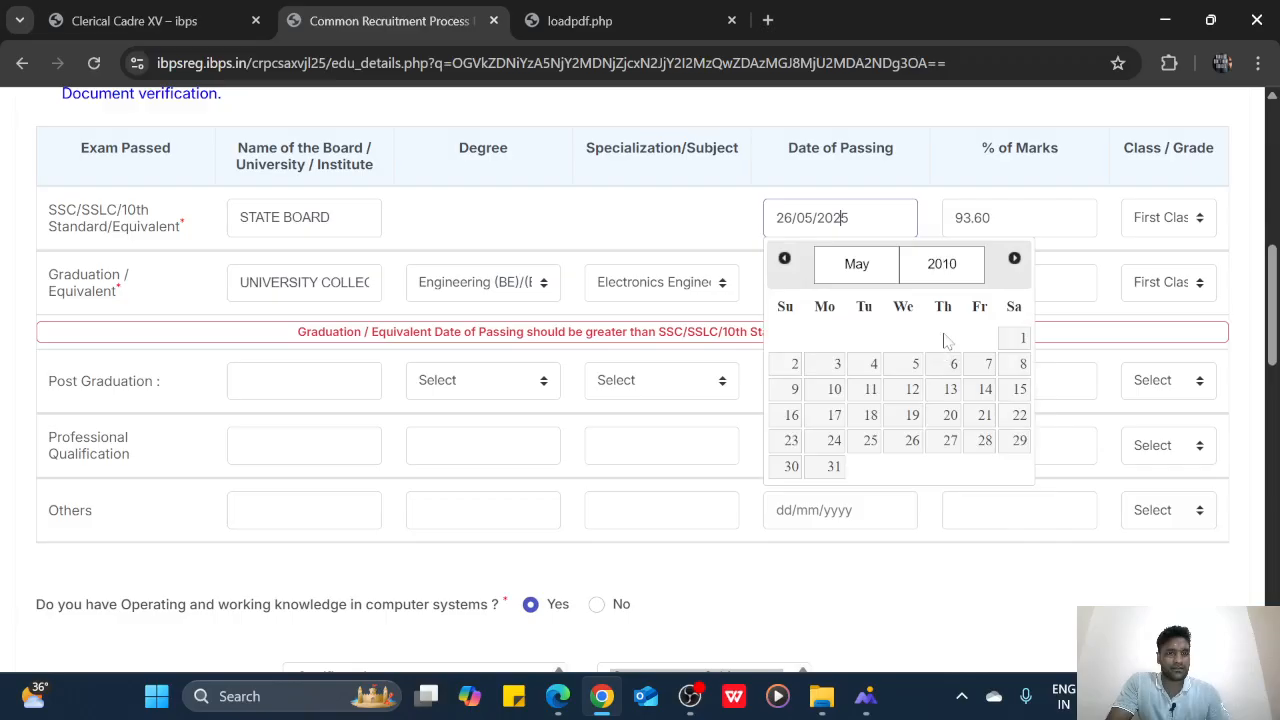
click(908, 442)
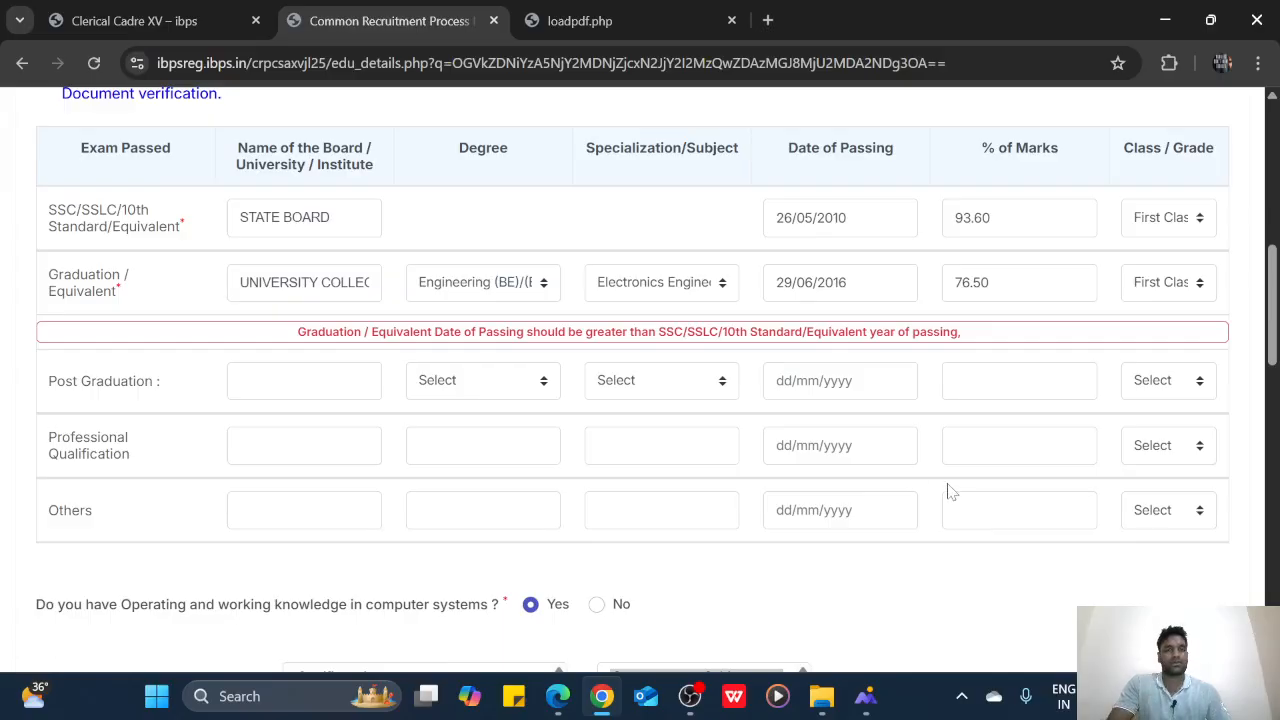
scroll(950, 488, down, 5)
scroll(955, 486, down, 10)
Validate the corrected details, dismiss Verified Successfully, and Save & Next to the Preference page
click(669, 569)
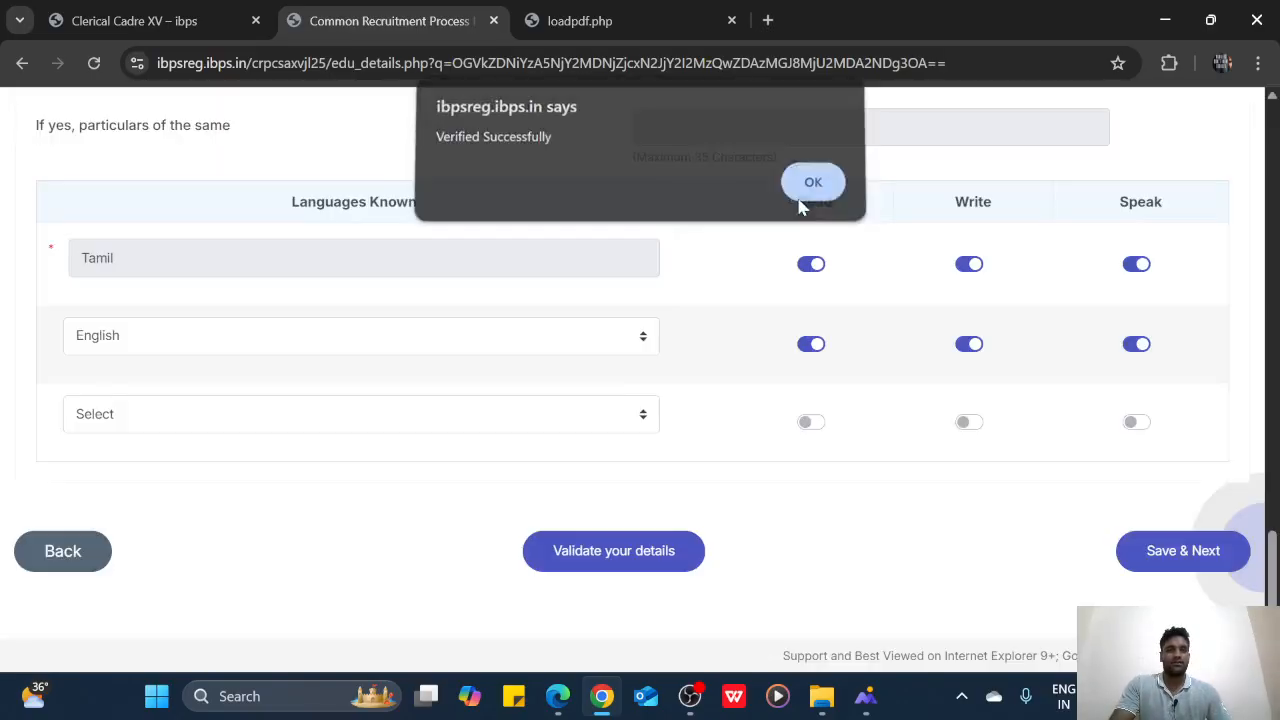
click(810, 189)
scroll(760, 372, up, 10)
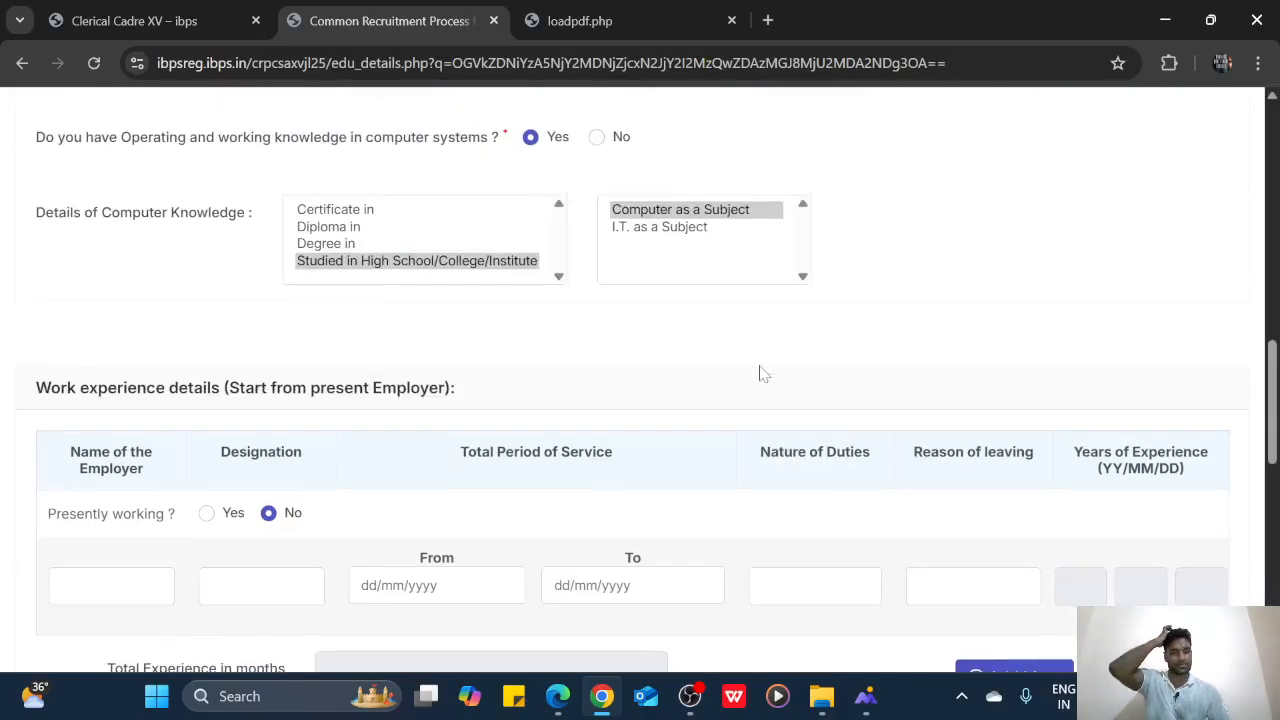
scroll(762, 372, up, 5)
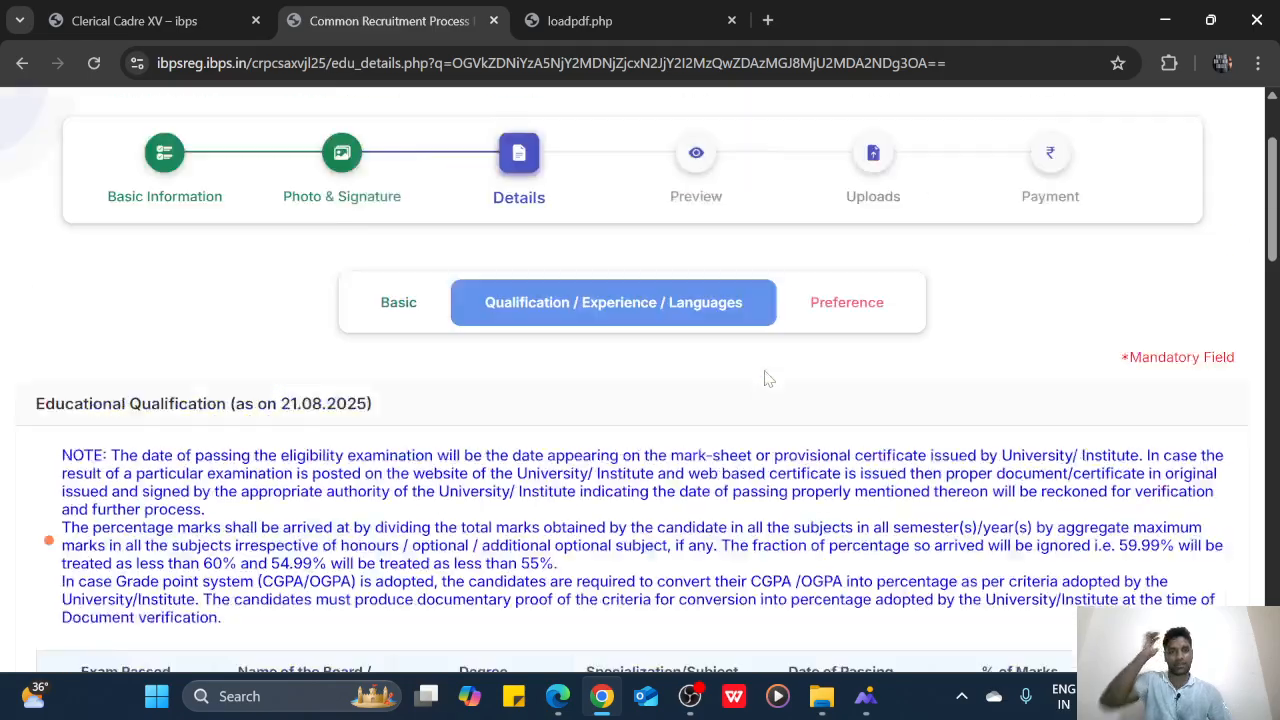
scroll(768, 380, down, 15)
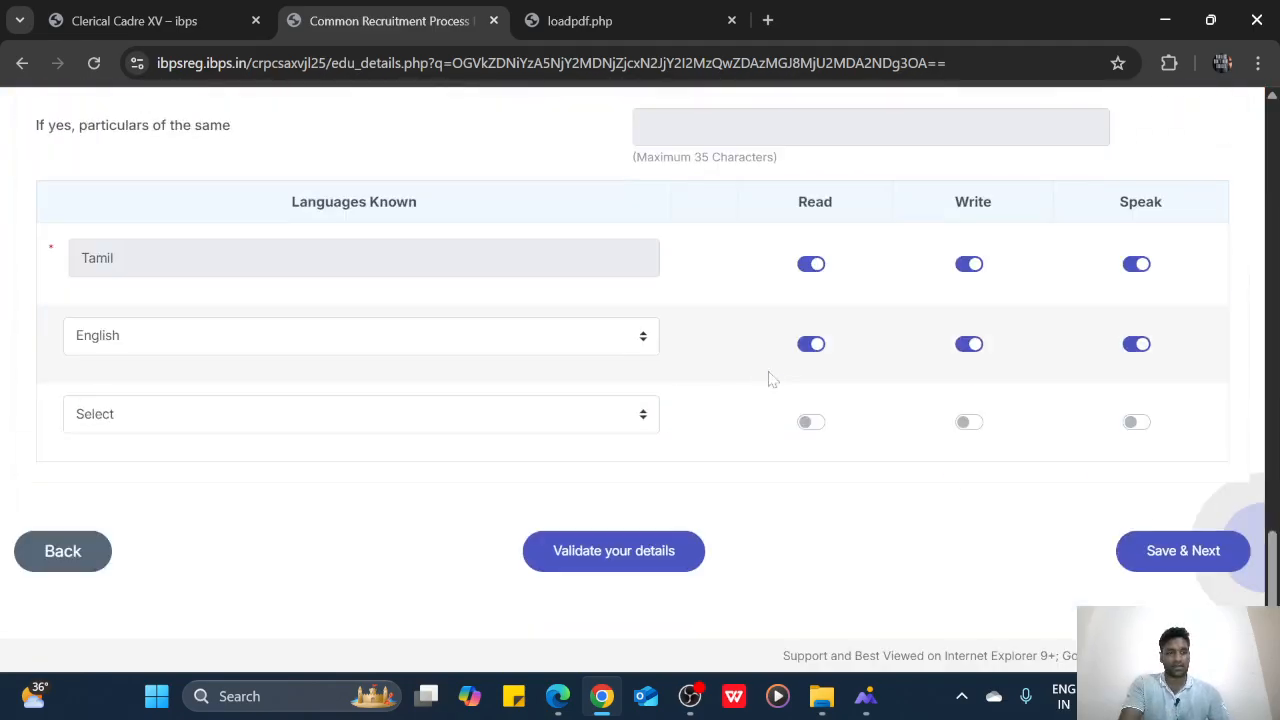
click(1138, 552)
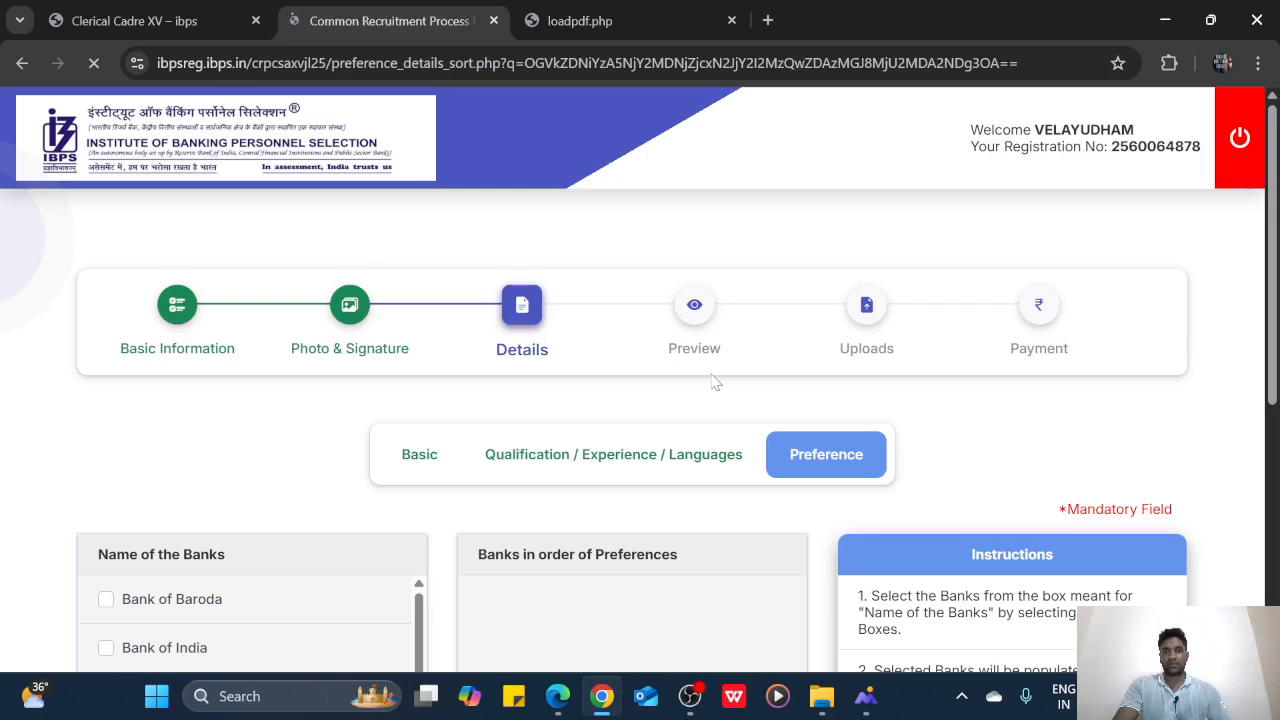
Tick Canara Bank as the first bank in the preference order
scroll(380, 407, down, 3)
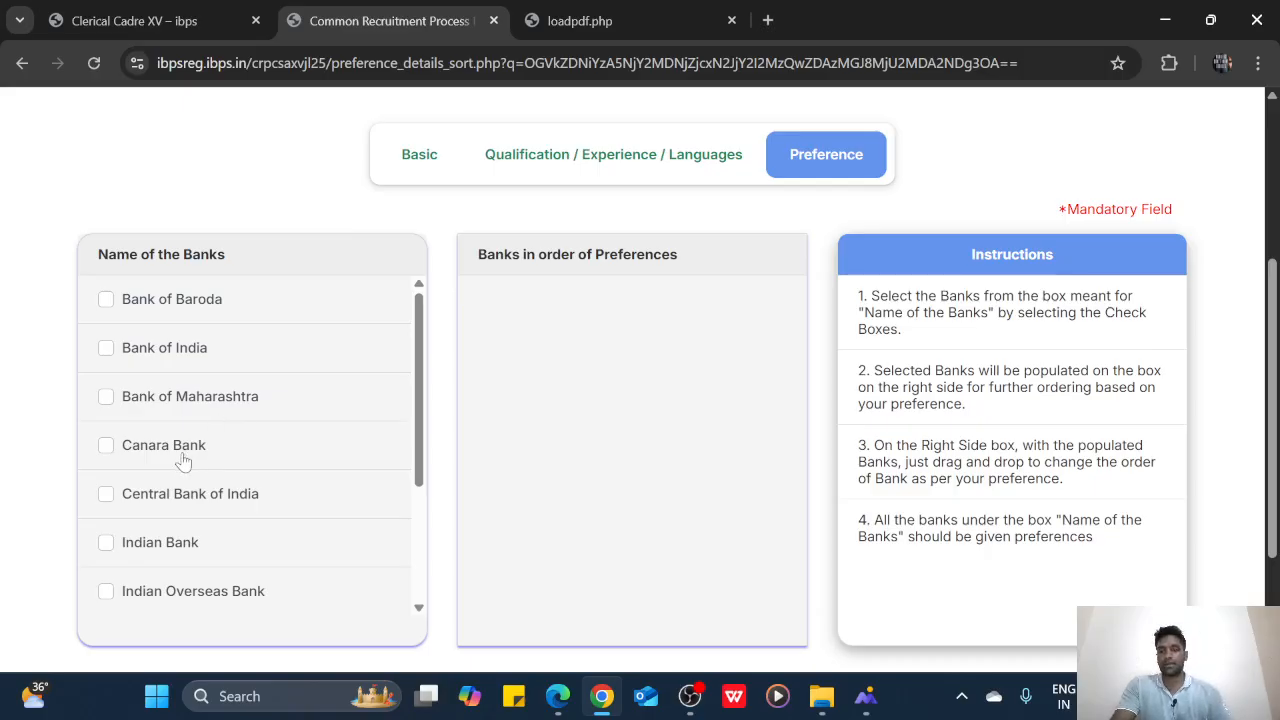
click(105, 447)
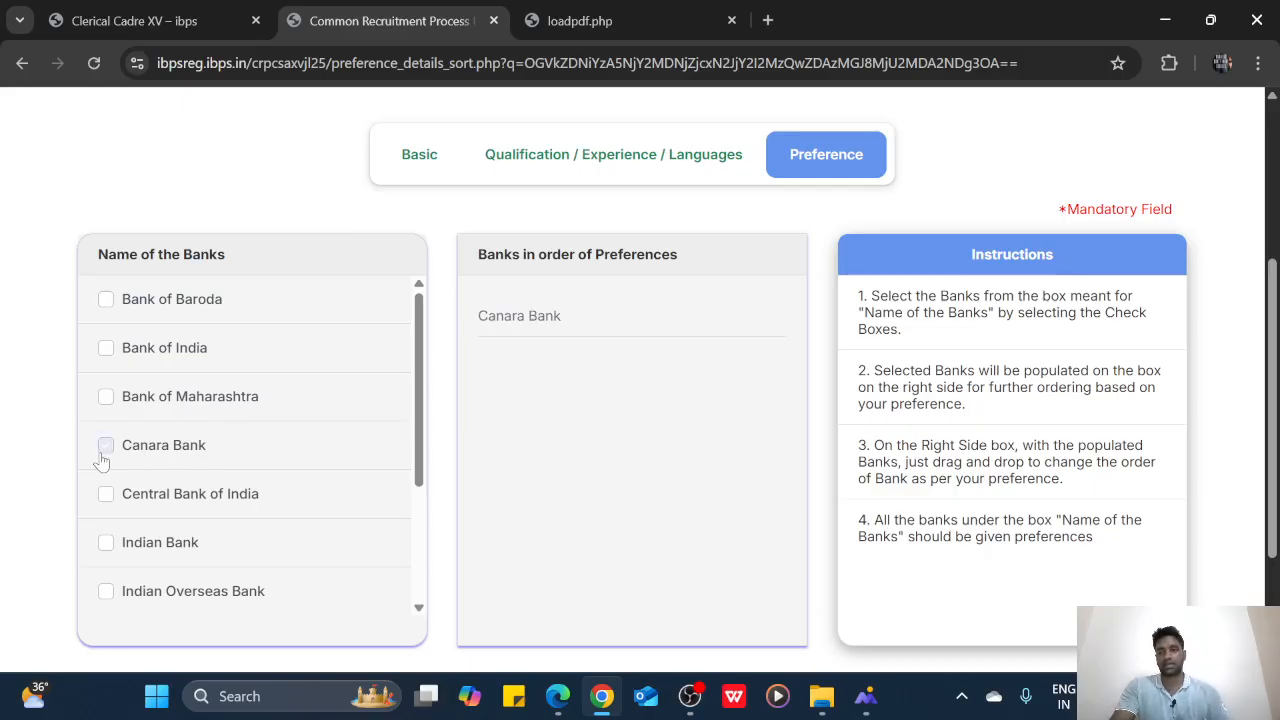
scroll(150, 412, down, 2)
scroll(153, 414, up, 2)
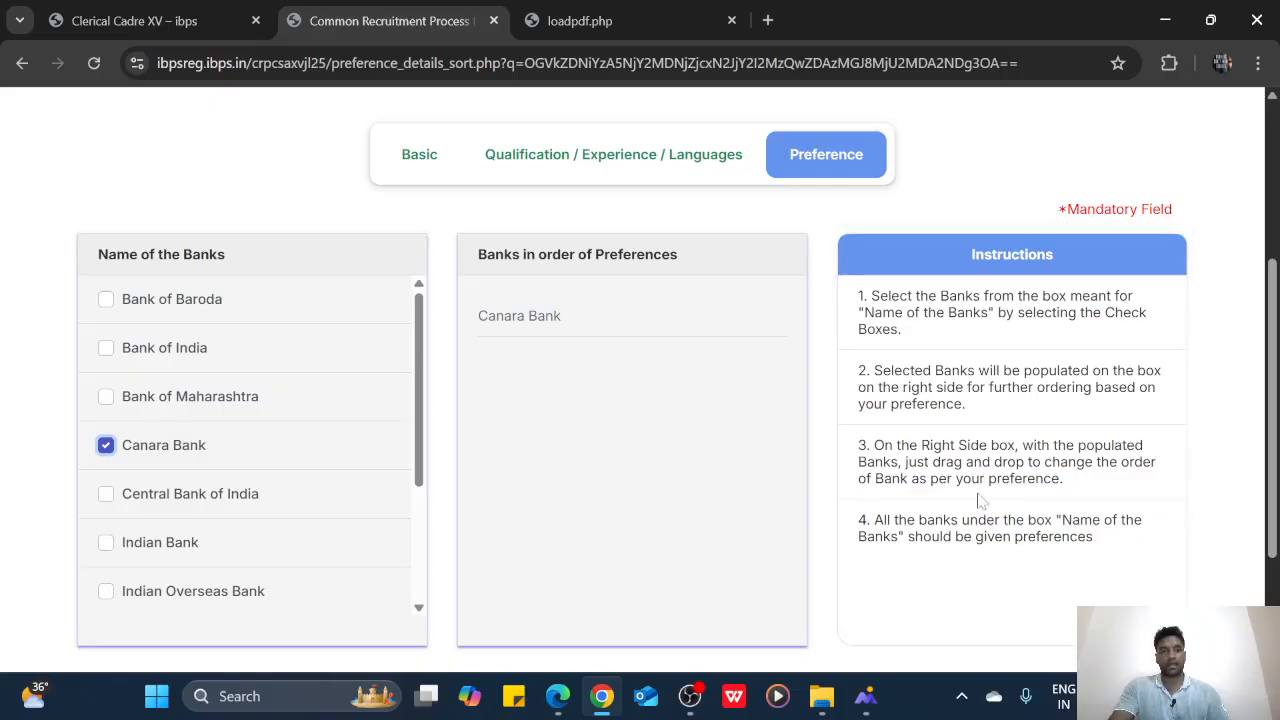
click(690, 696)
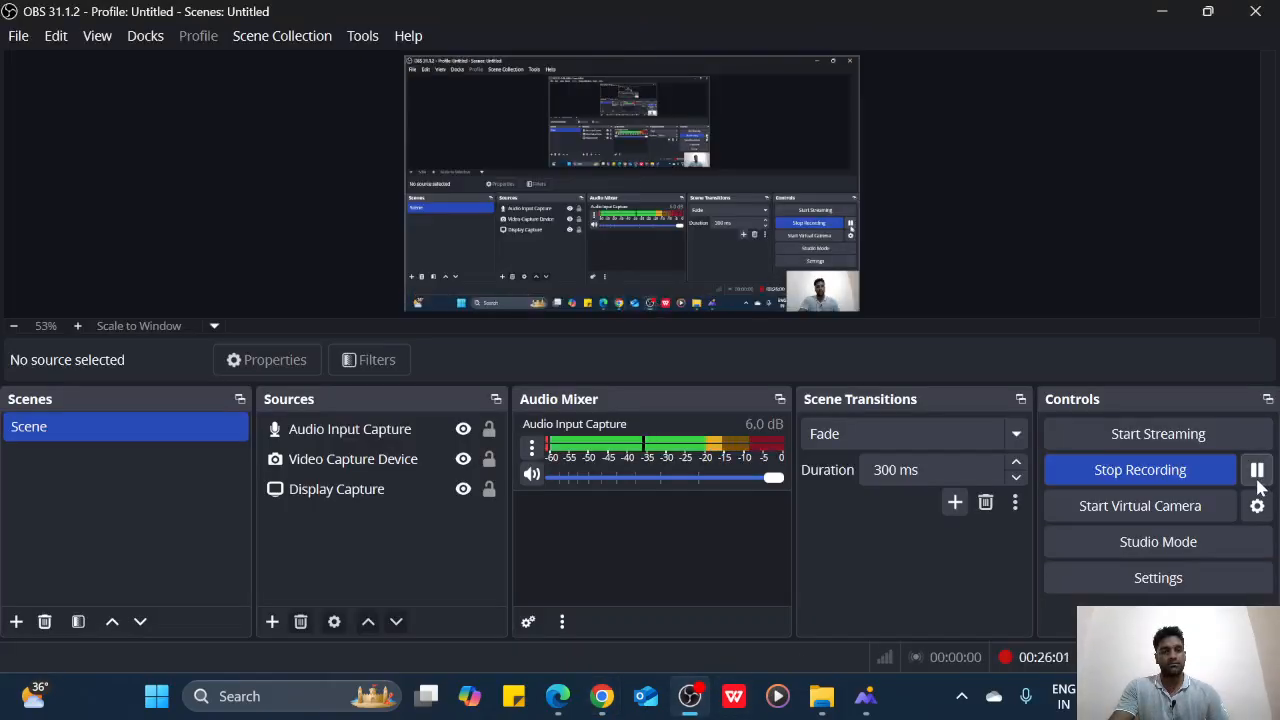
Switch from OBS Studio back to the IBPS preference page in Chrome
click(601, 696)
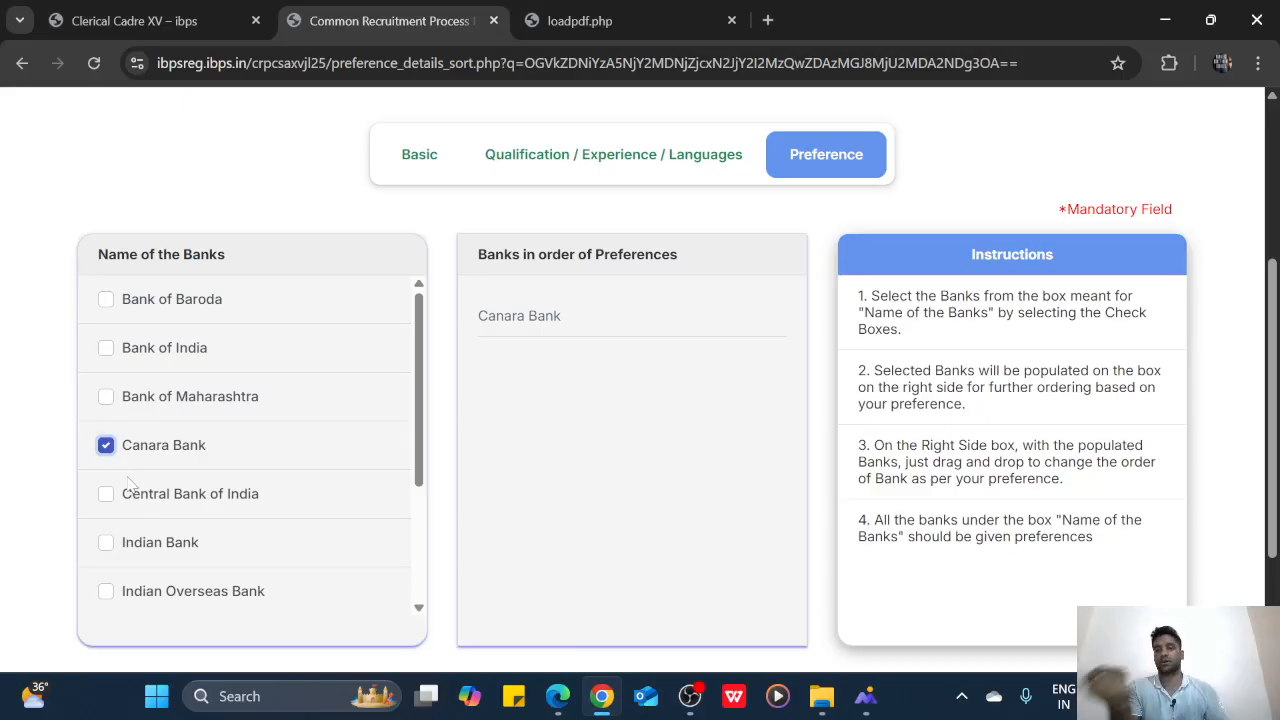
Add Indian Bank, Union Bank of India and Punjab National Bank to the preferences
click(162, 555)
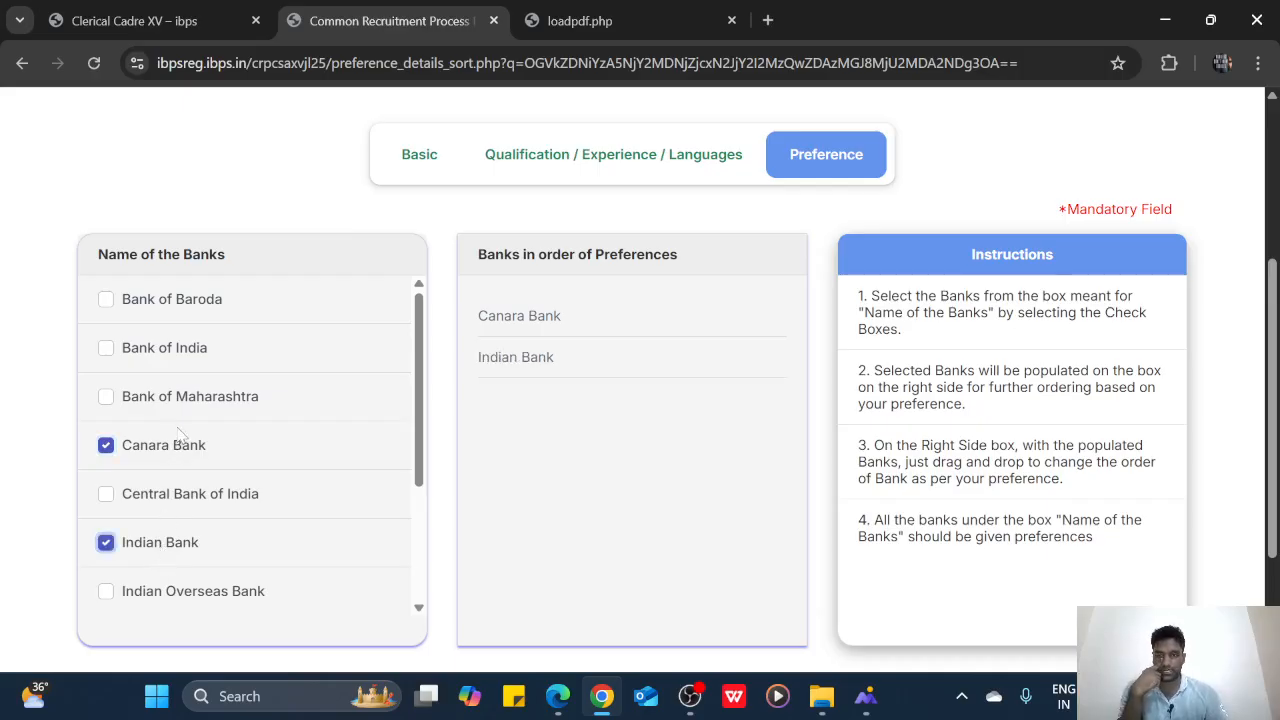
scroll(215, 475, up, 2)
scroll(222, 460, down, 3)
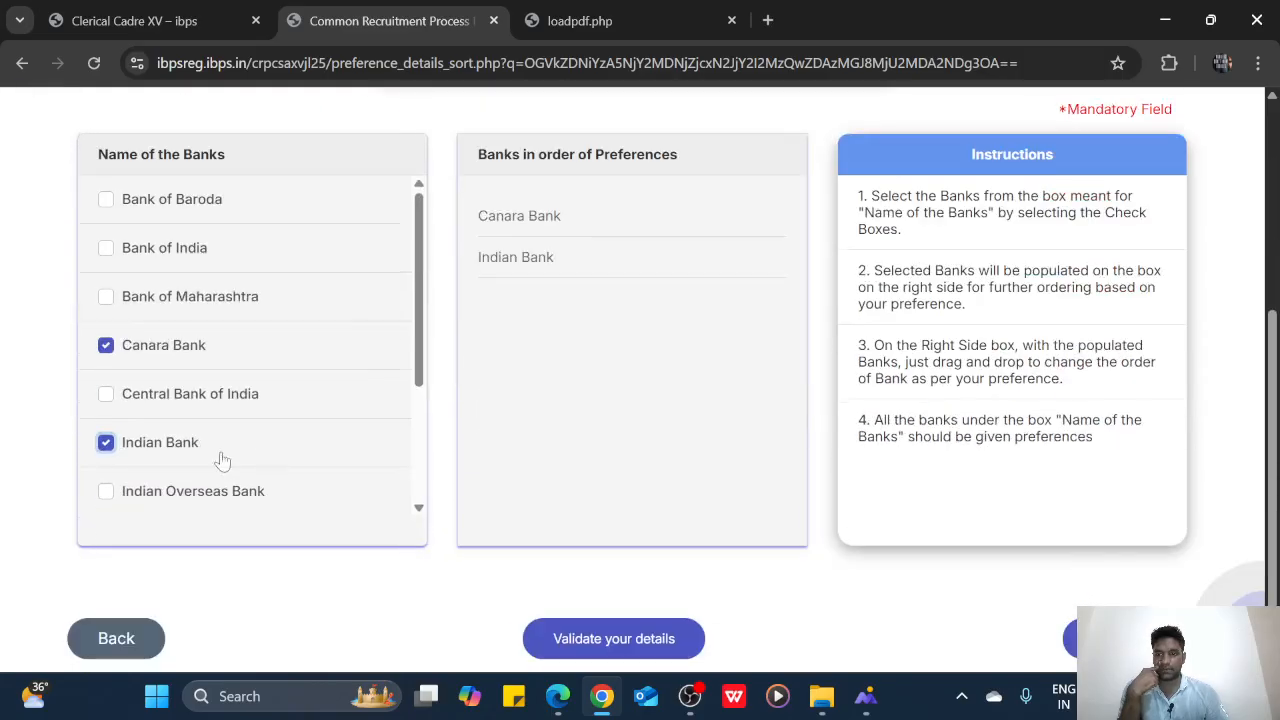
drag(419, 357, 420, 470)
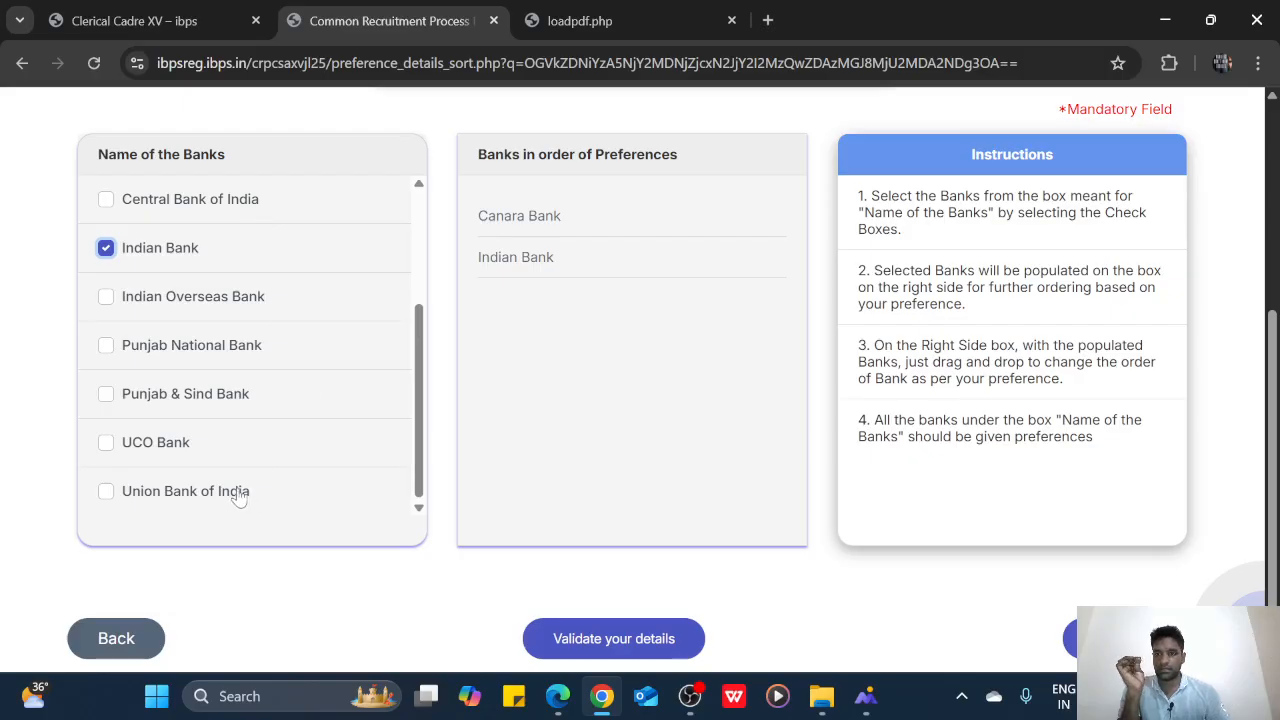
click(180, 497)
drag(425, 486, 406, 345)
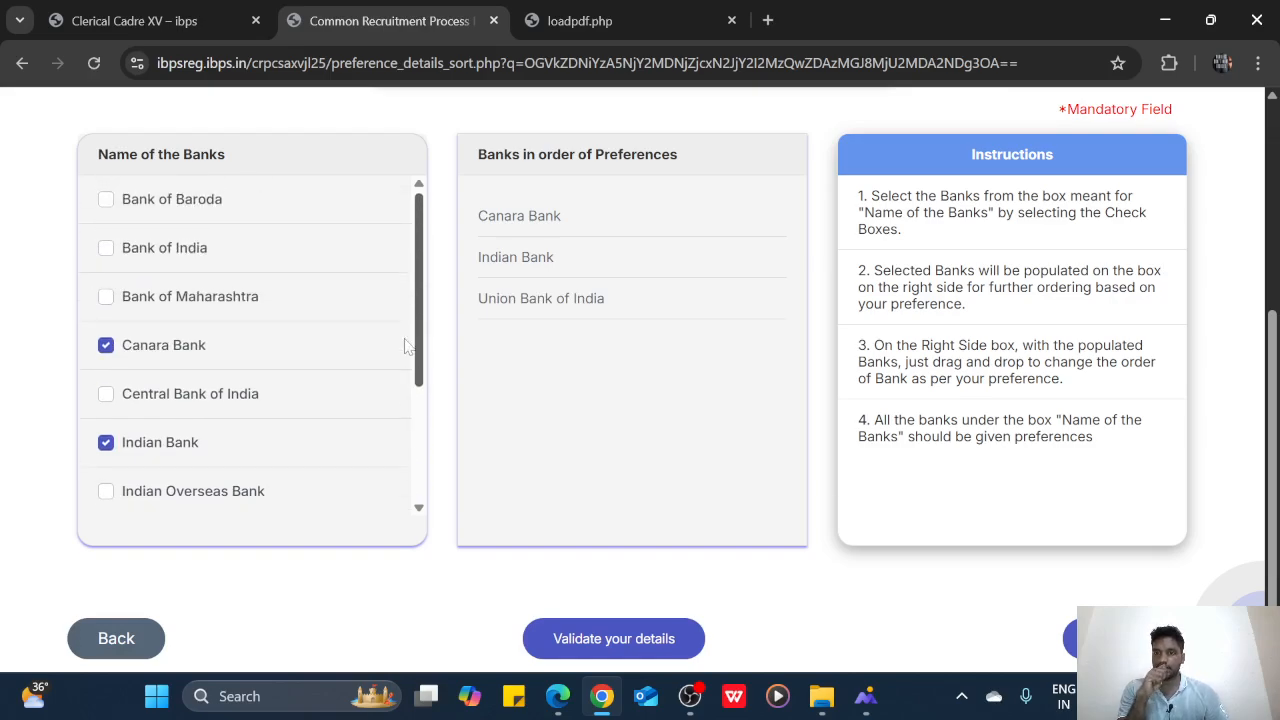
scroll(415, 400, down, 2)
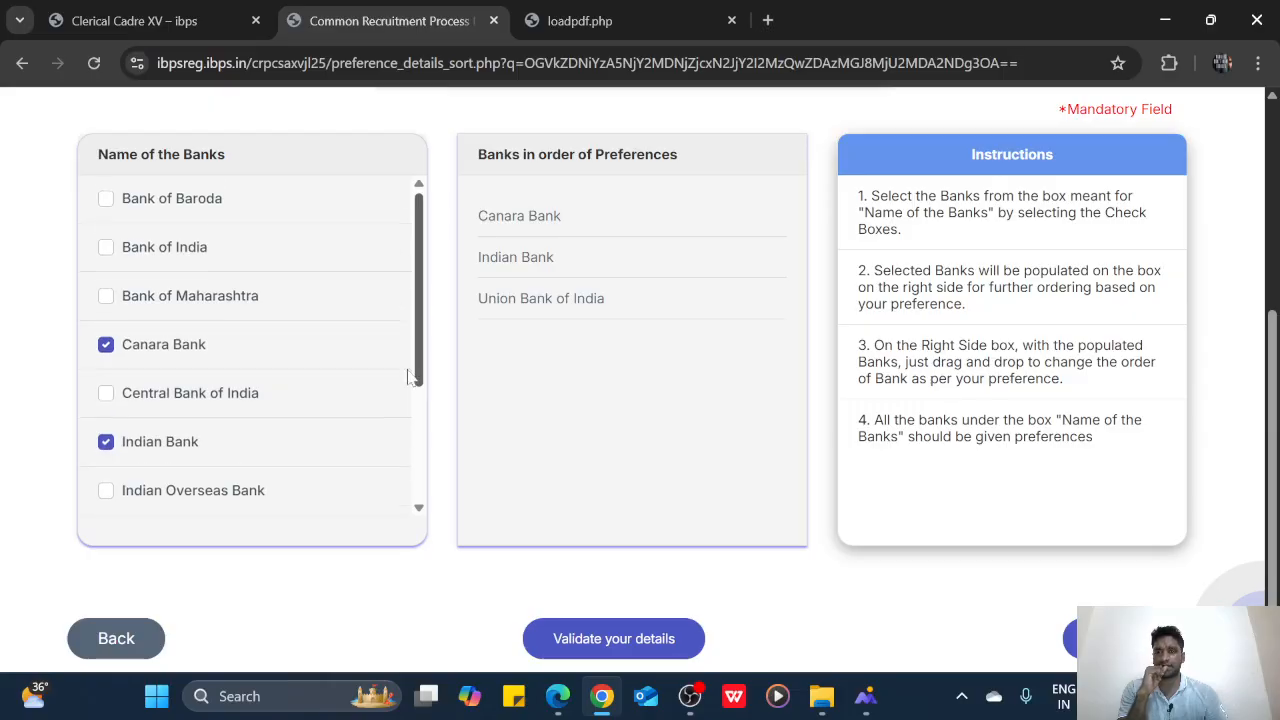
click(230, 422)
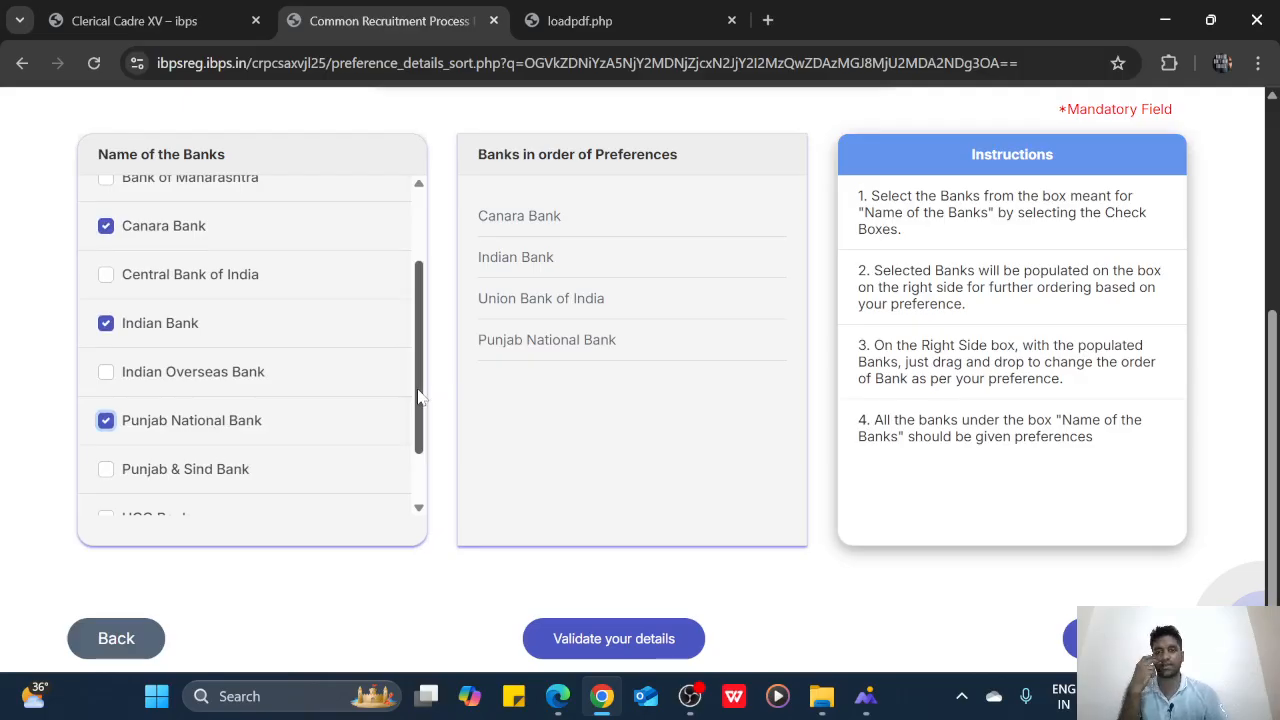
drag(420, 398, 421, 329)
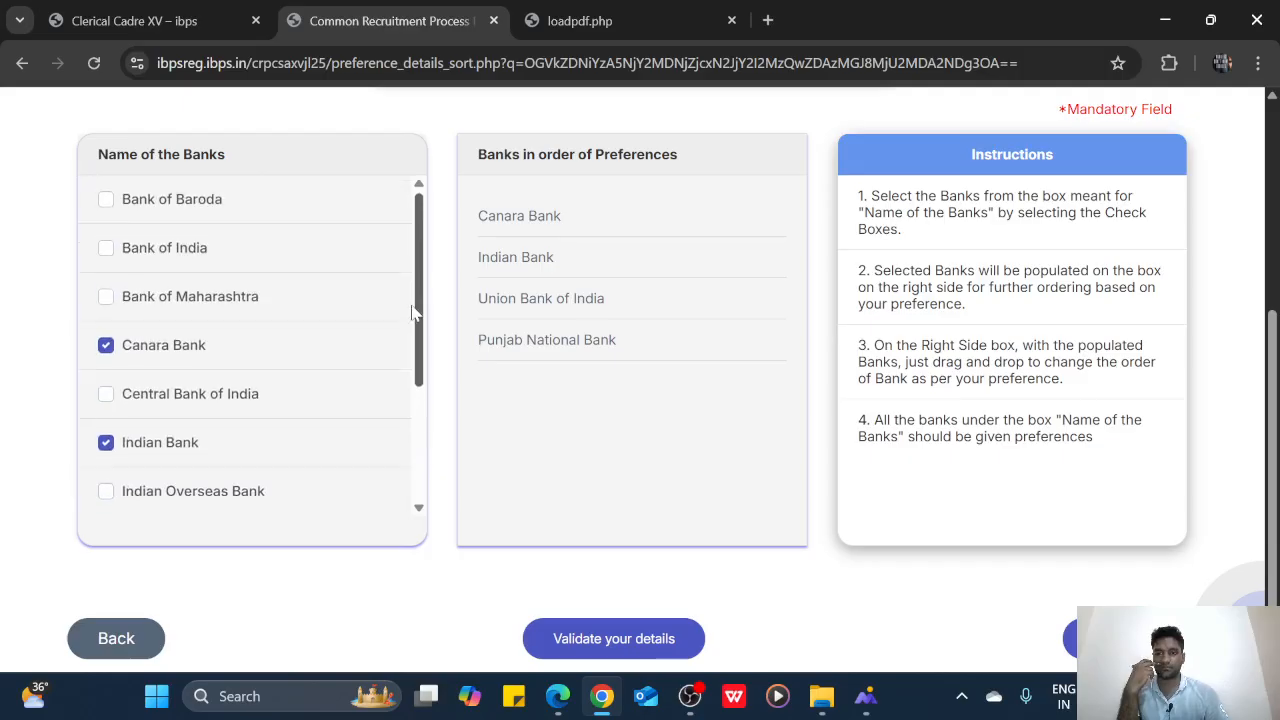
Add Bank of Baroda, Bank of India, Central Bank of India and Bank of Maharashtra
click(190, 213)
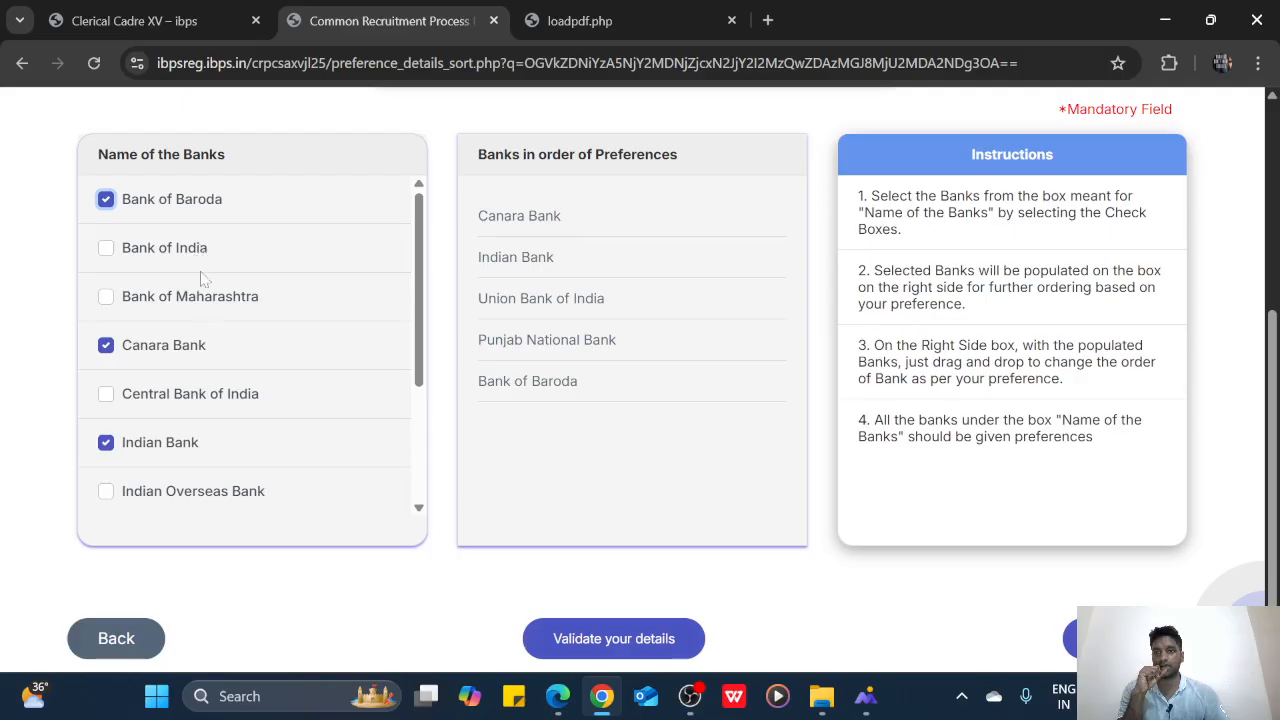
click(198, 258)
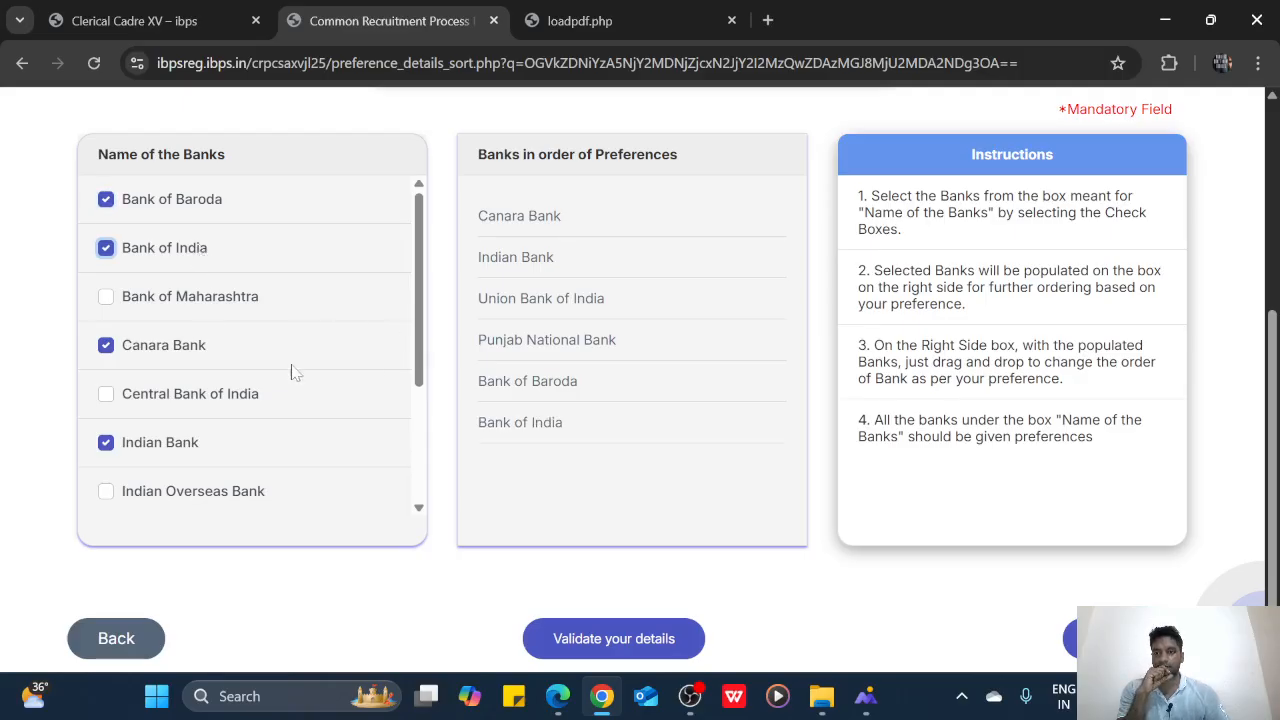
click(252, 396)
click(257, 300)
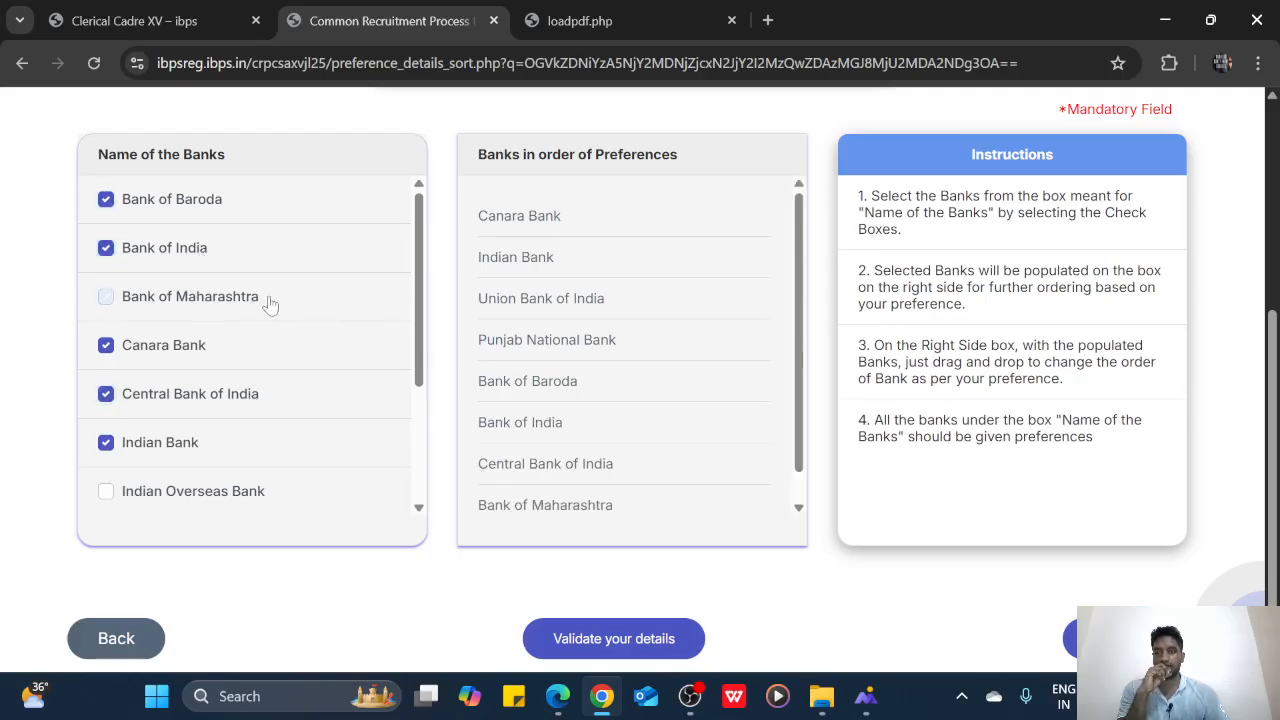
scroll(263, 358, down, 3)
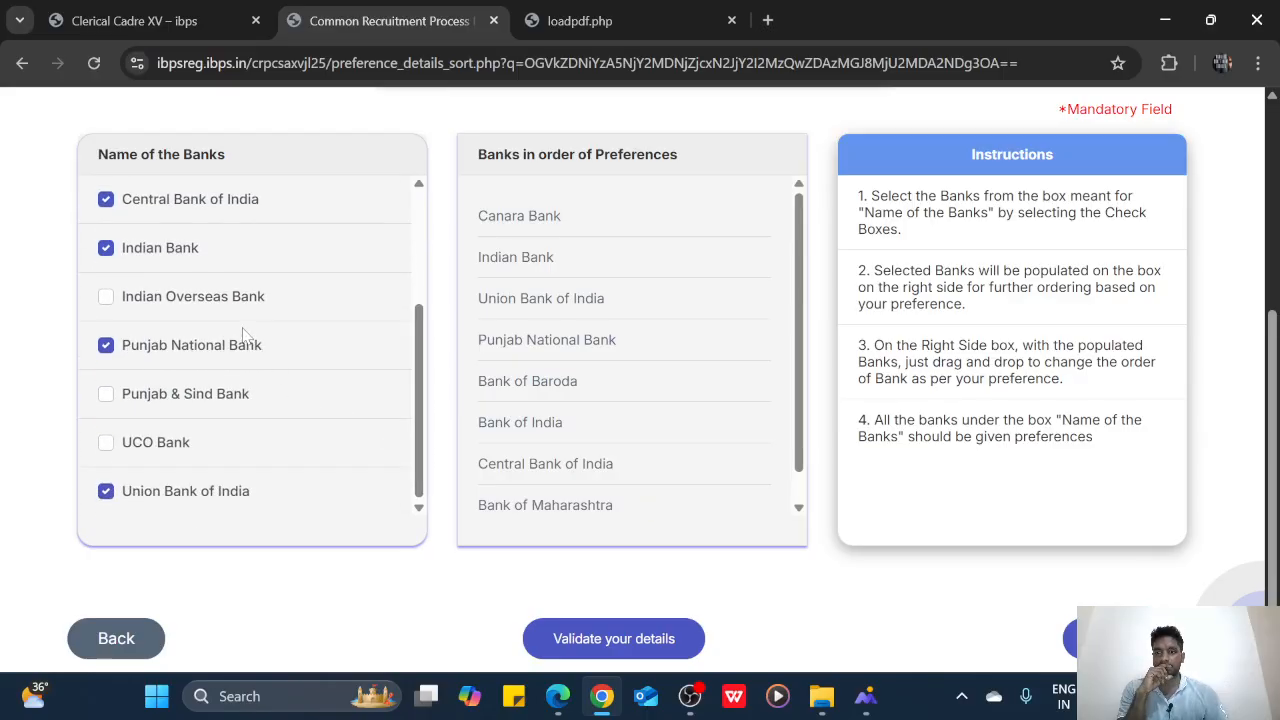
scroll(245, 336, up, 3)
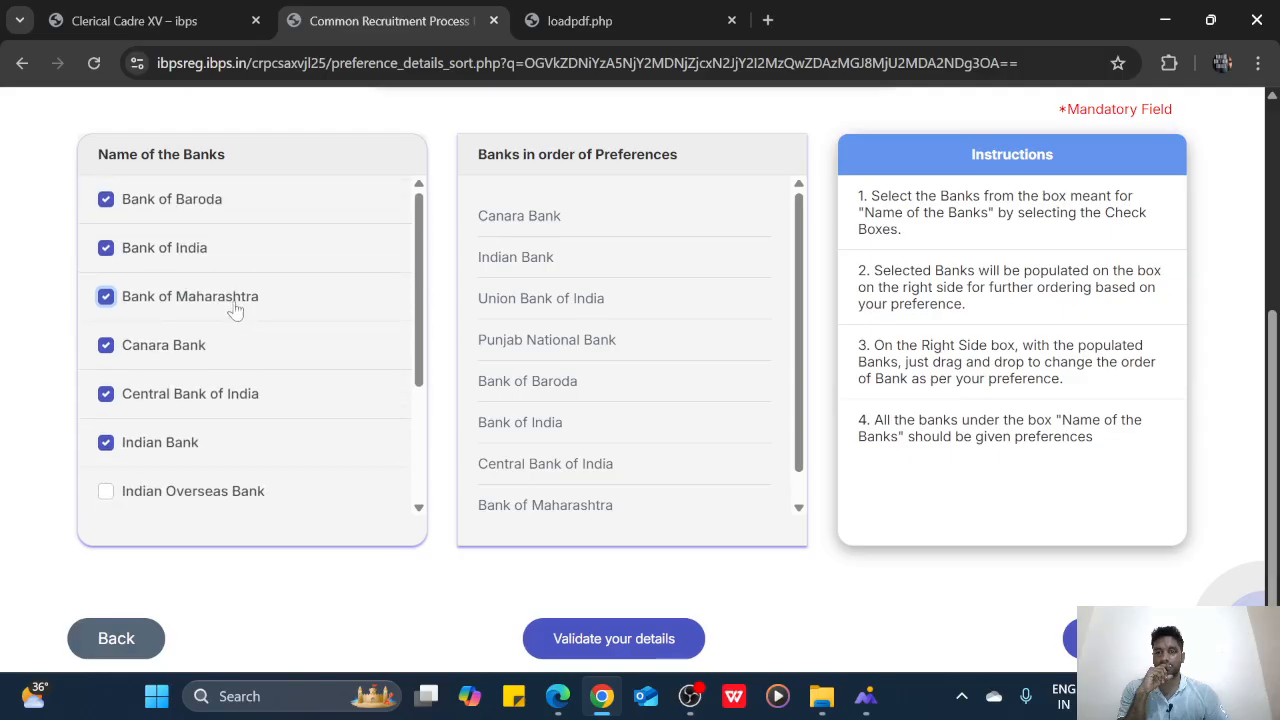
Reorder so Indian Overseas Bank precedes Bank of Maharashtra and Central Bank of India
click(233, 309)
scroll(245, 345, down, 2)
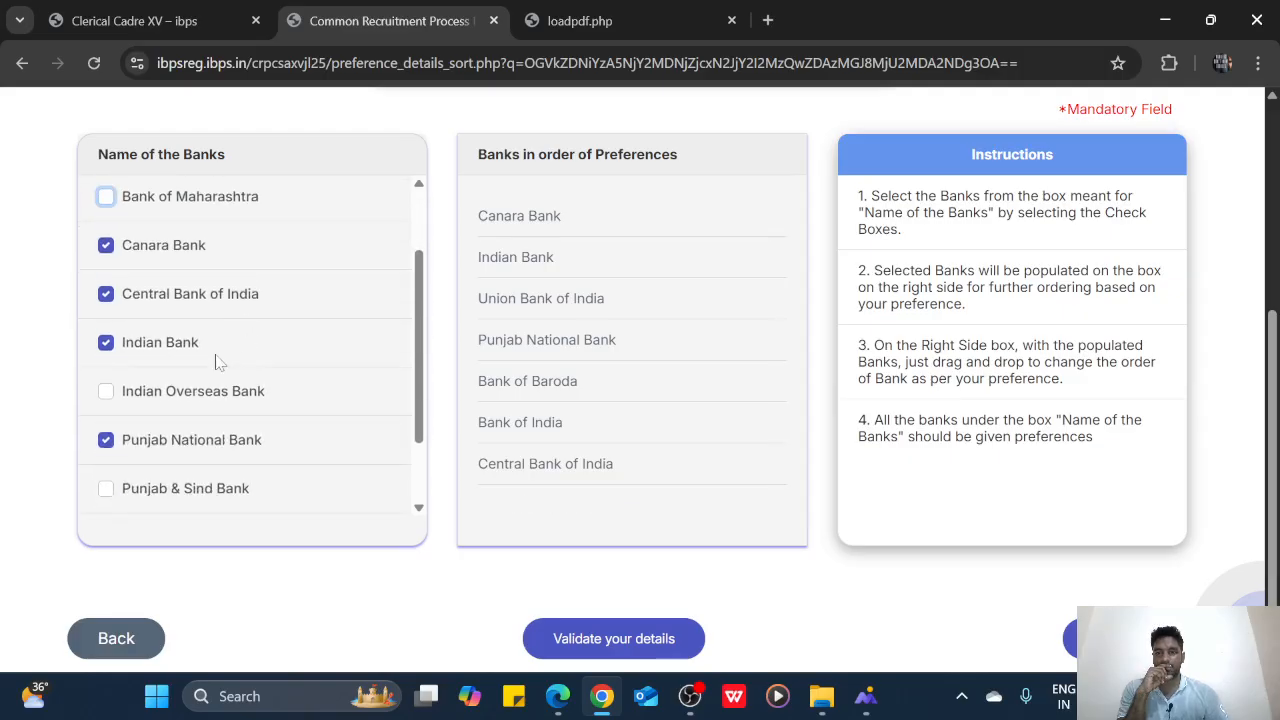
scroll(205, 290, up, 2)
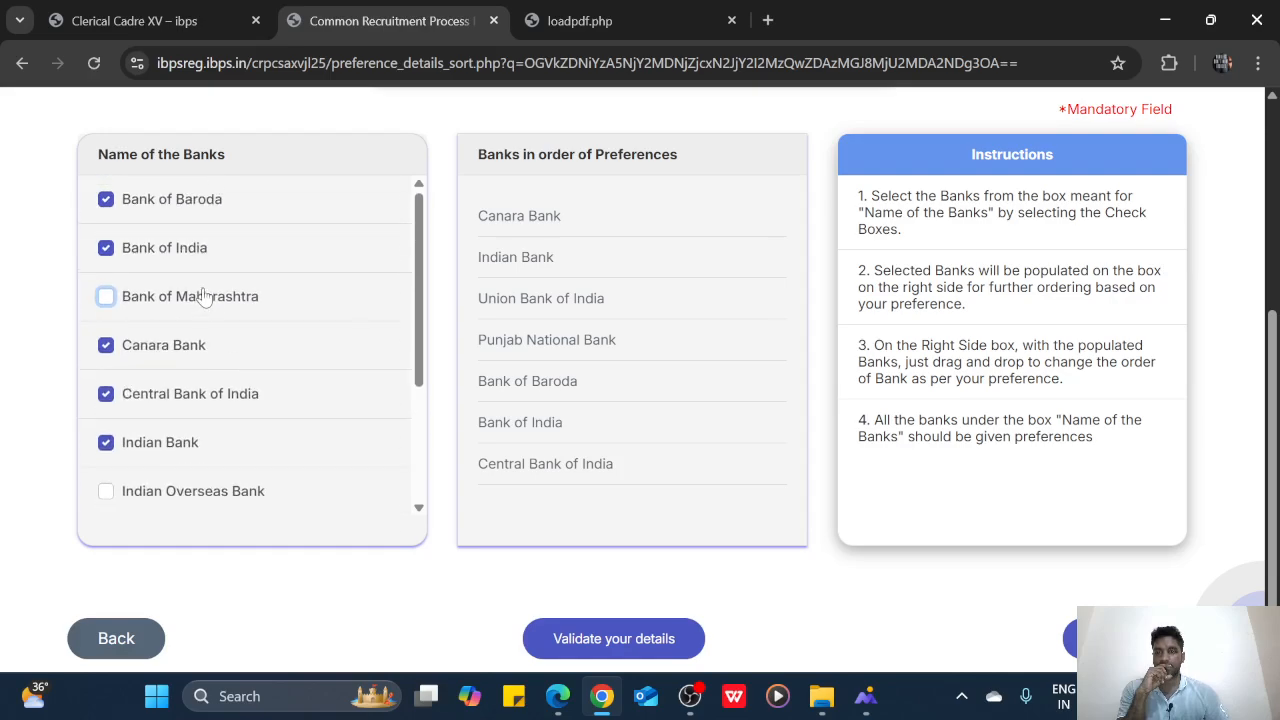
click(203, 394)
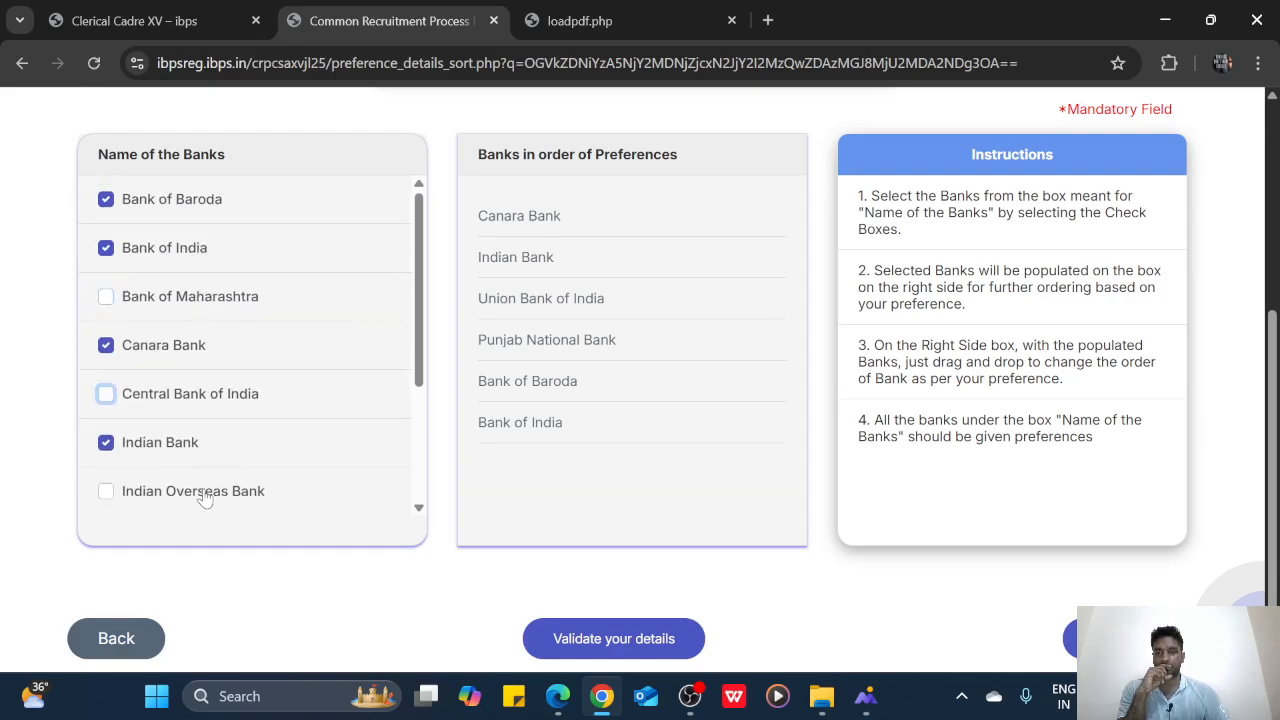
click(204, 493)
click(212, 296)
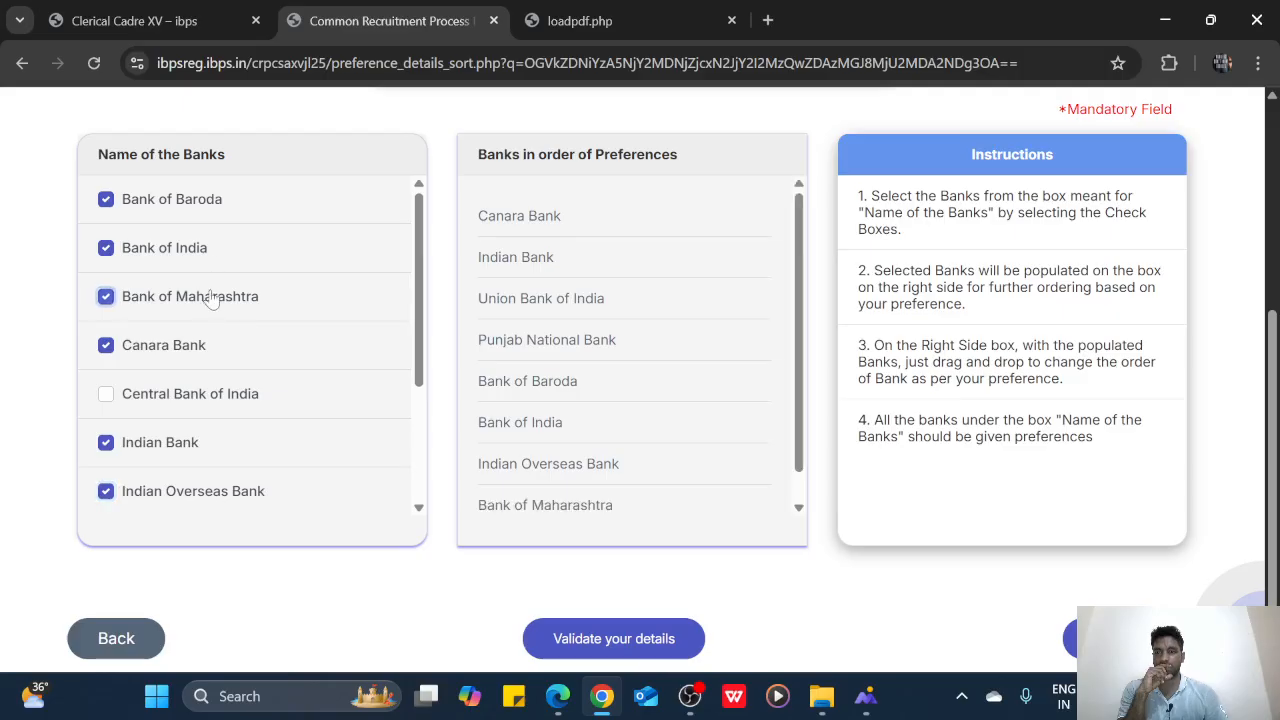
click(206, 396)
Add Punjab & Sind Bank, then UCO Bank as the last preference
scroll(208, 403, down, 2)
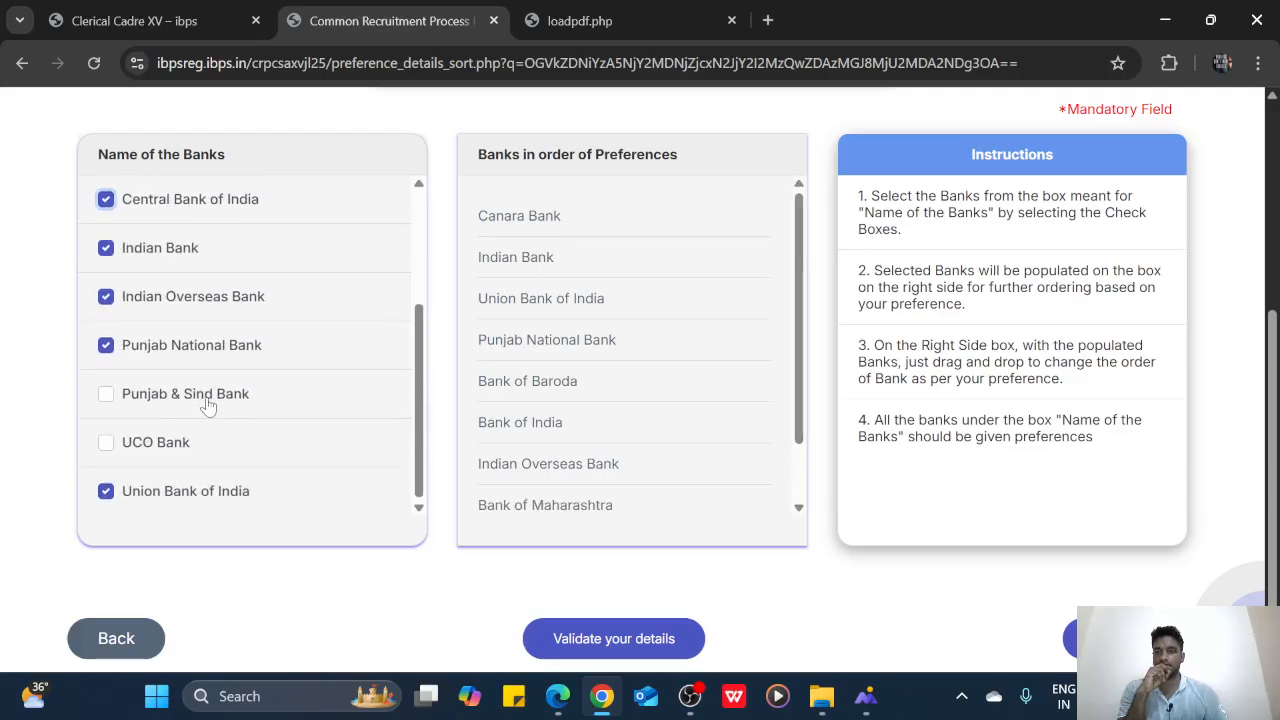
click(208, 404)
click(187, 450)
scroll(657, 363, up, 1)
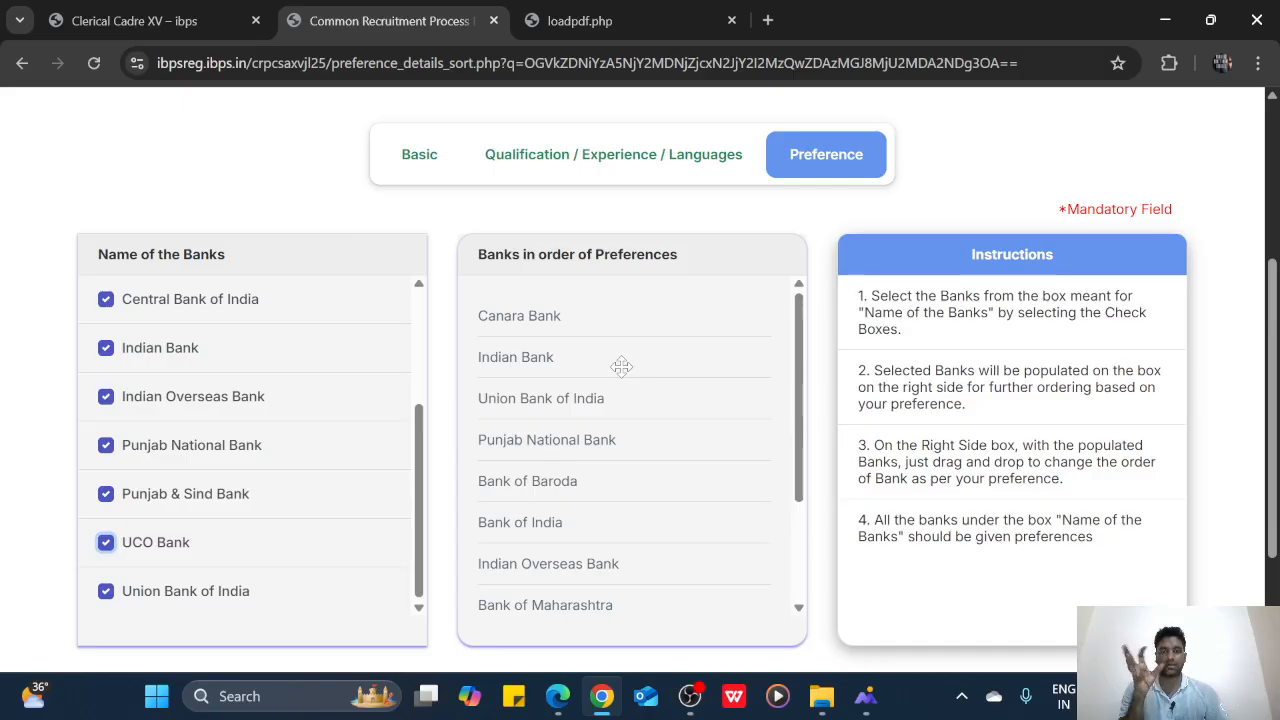
scroll(638, 520, down, 2)
scroll(638, 520, up, 3)
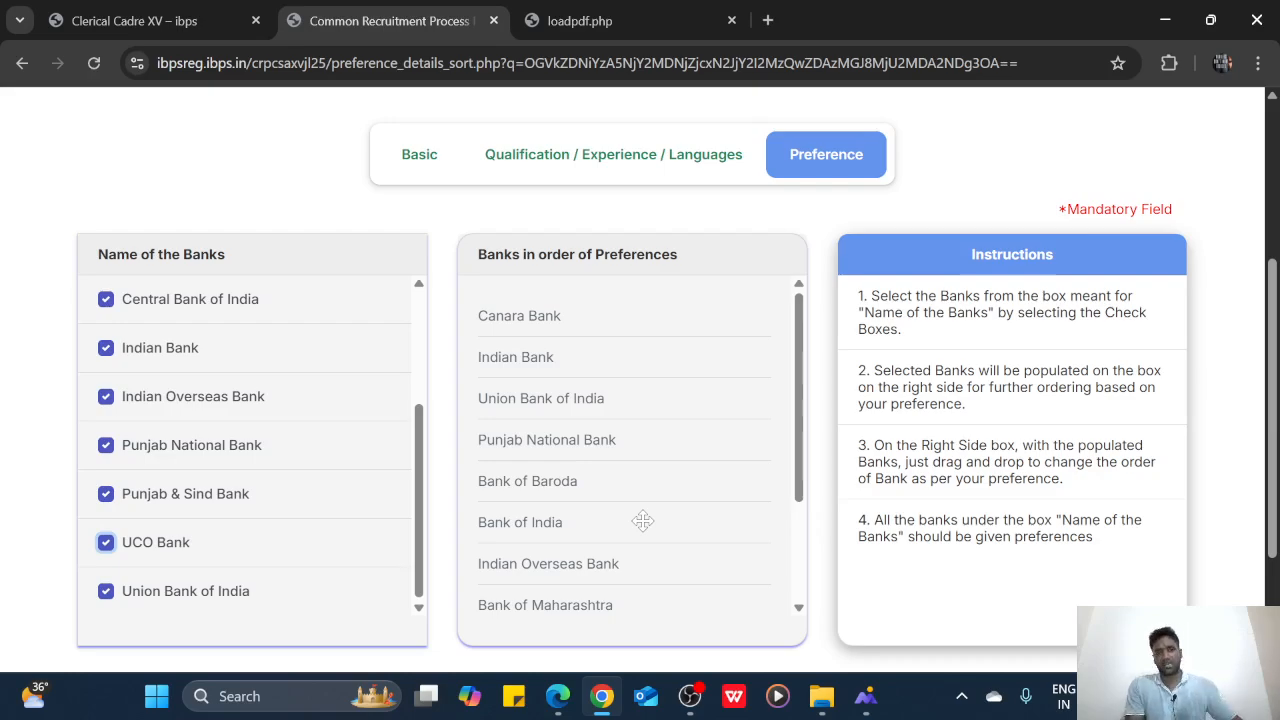
scroll(691, 449, down, 3)
scroll(691, 449, up, 3)
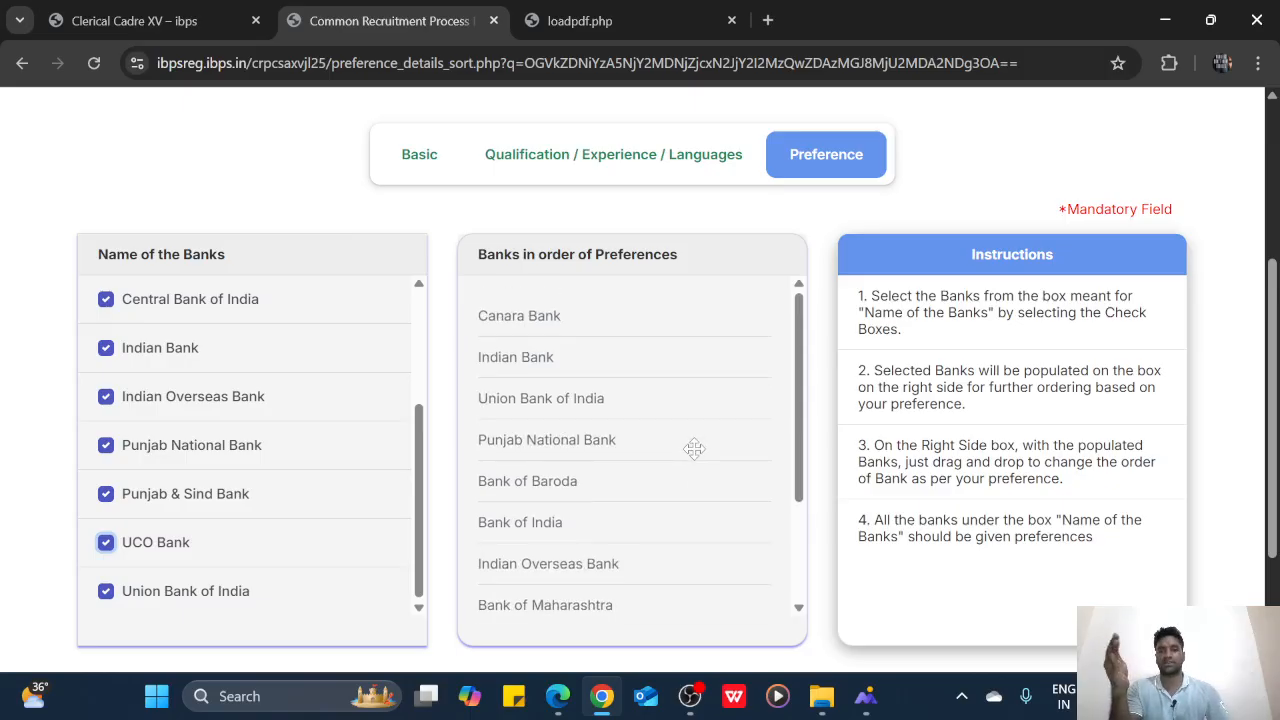
scroll(690, 450, down, 2)
scroll(690, 450, up, 2)
scroll(690, 450, down, 2)
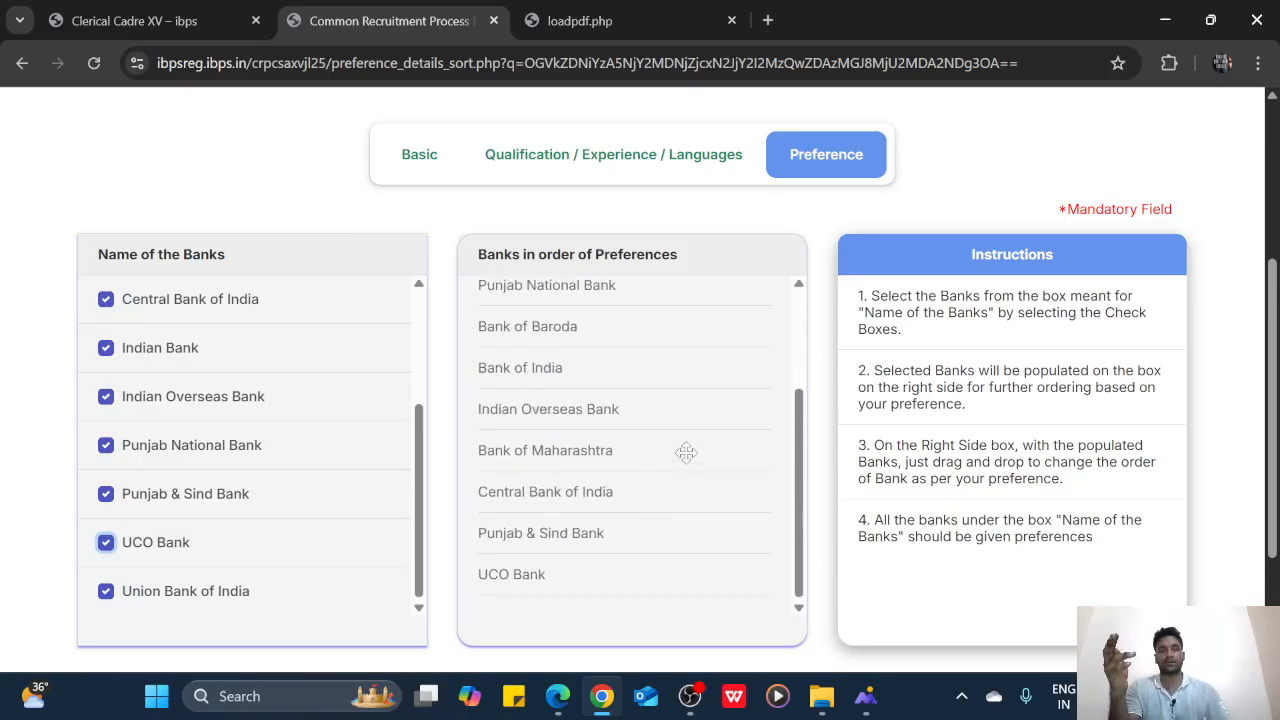
scroll(1050, 392, down, 2)
Validate the bank preferences, dismiss Verified Successfully, and Save & Next
click(674, 545)
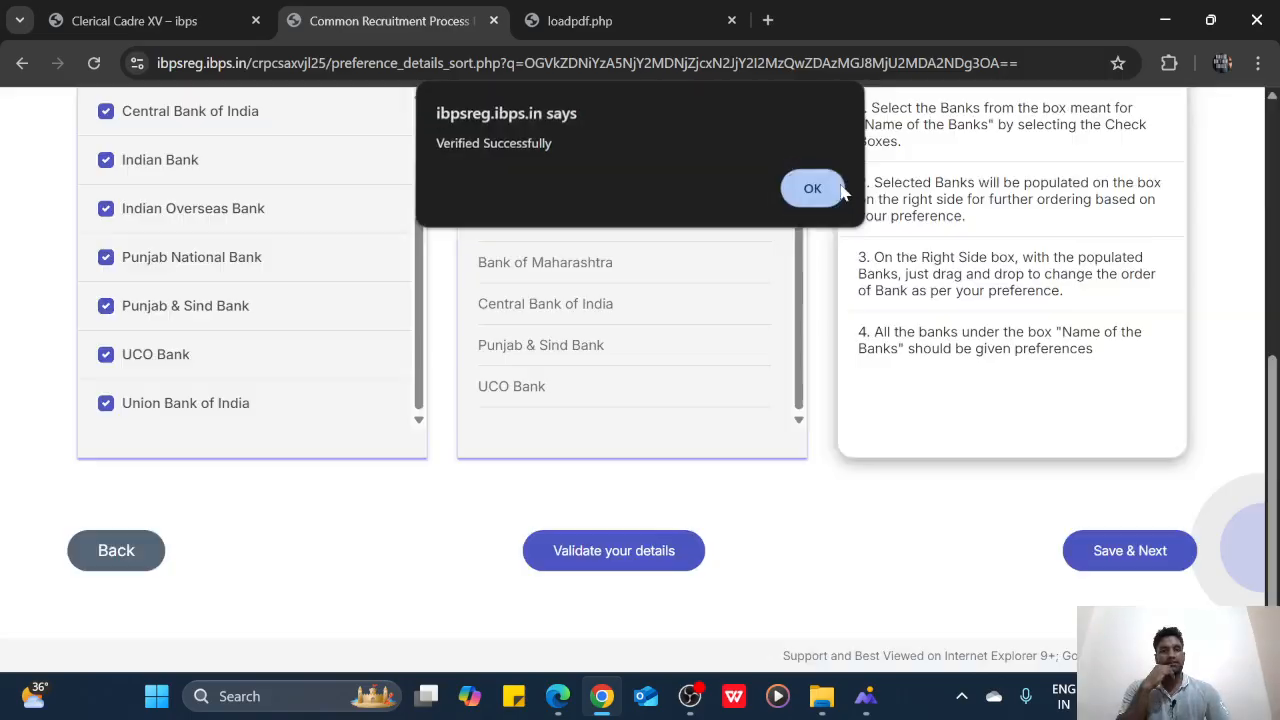
click(812, 190)
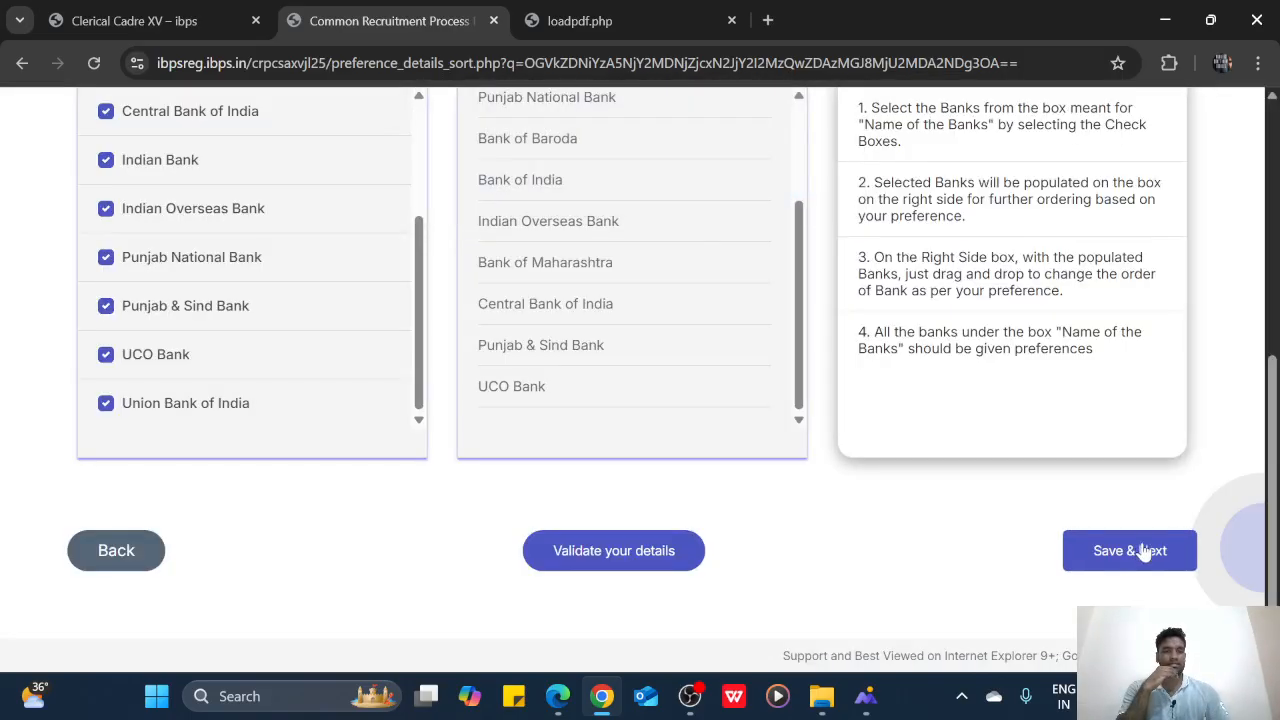
click(1147, 558)
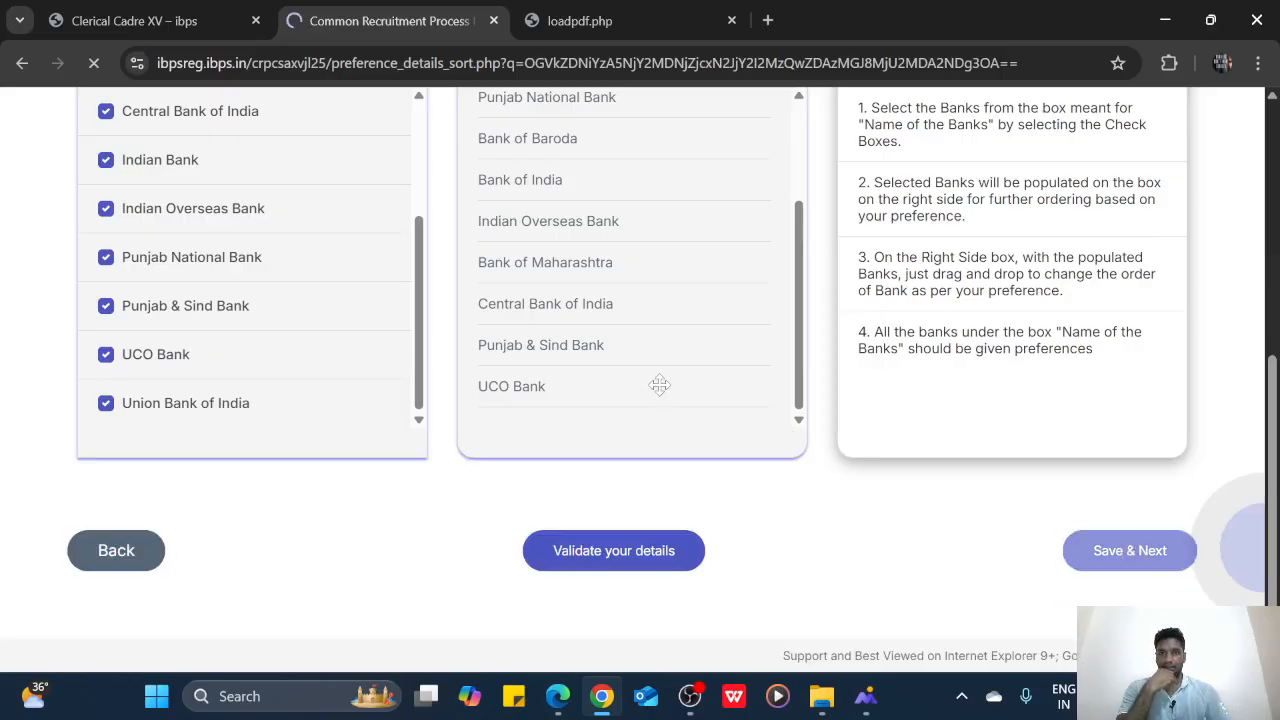
Review the print preview, then tick I Agree and the name-match declaration
scroll(659, 388, down, 10)
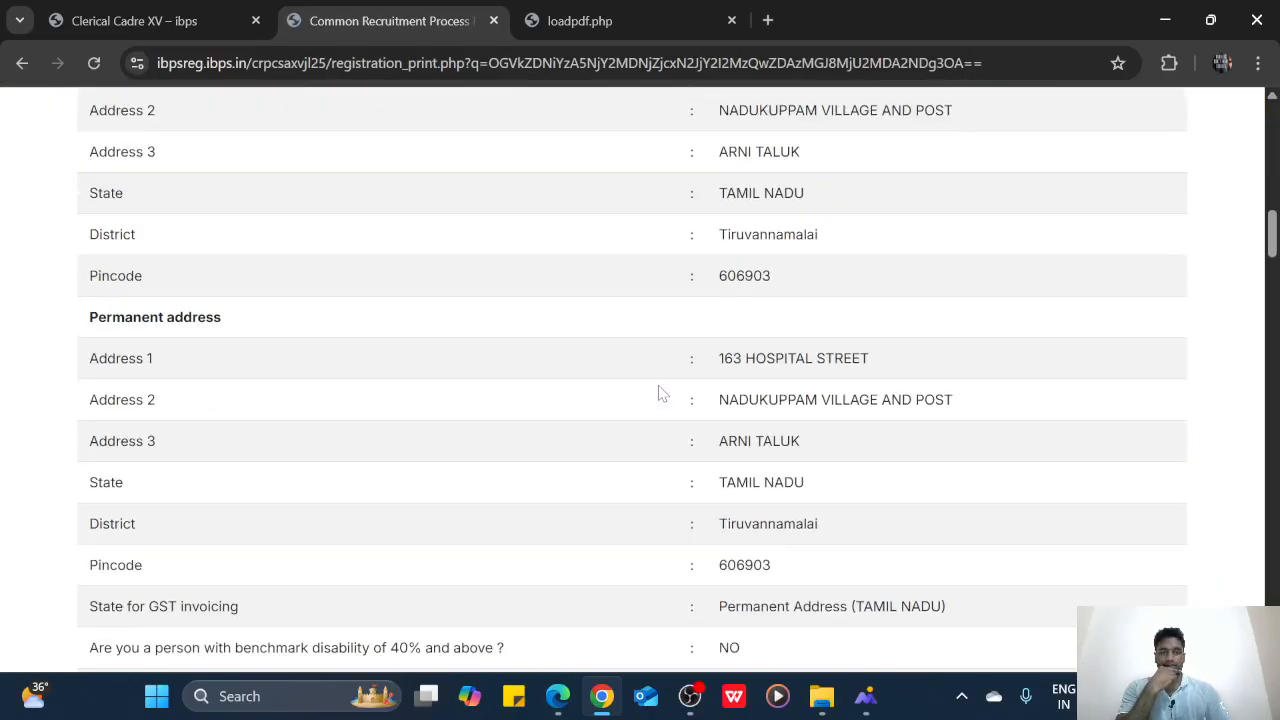
scroll(659, 392, down, 20)
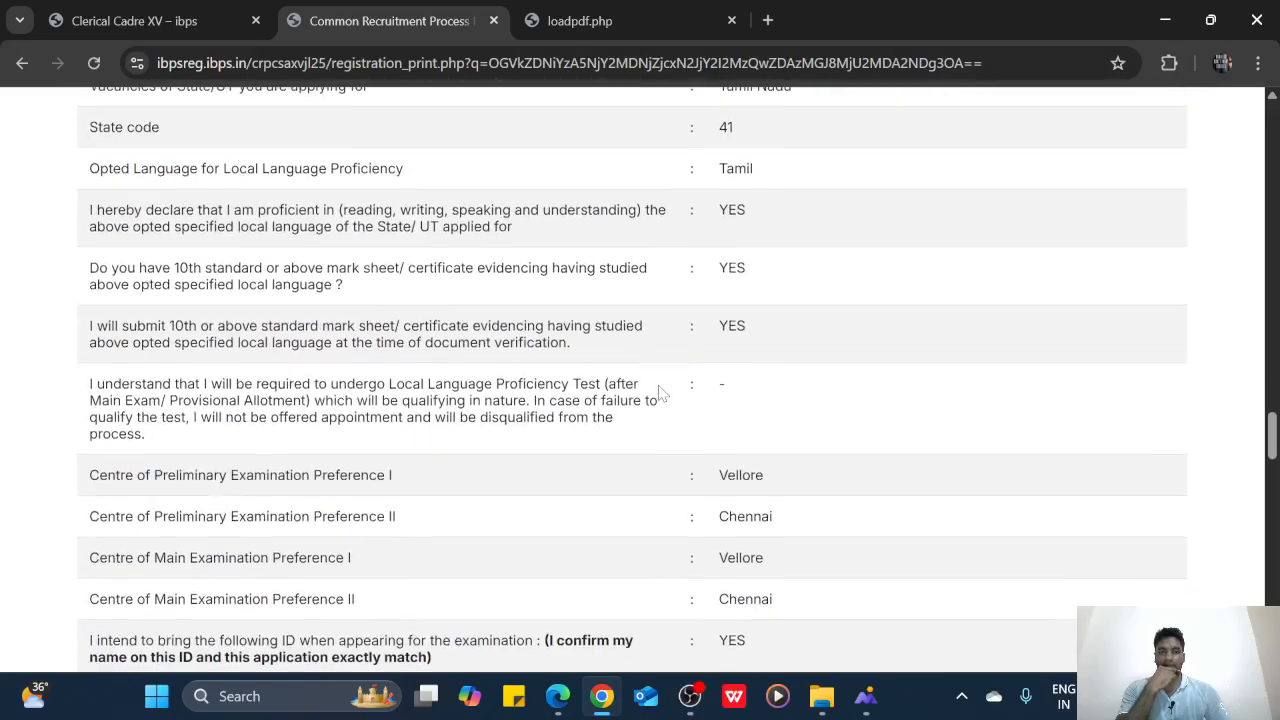
scroll(659, 392, down, 10)
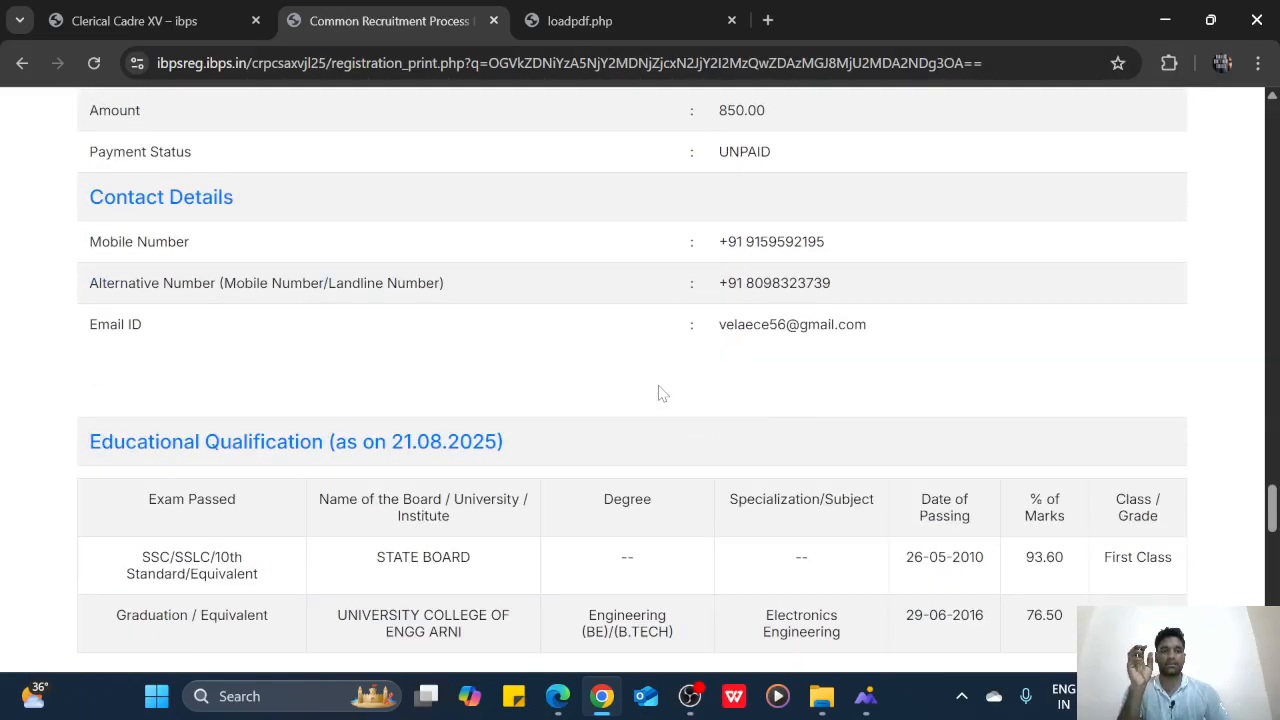
scroll(660, 392, down, 10)
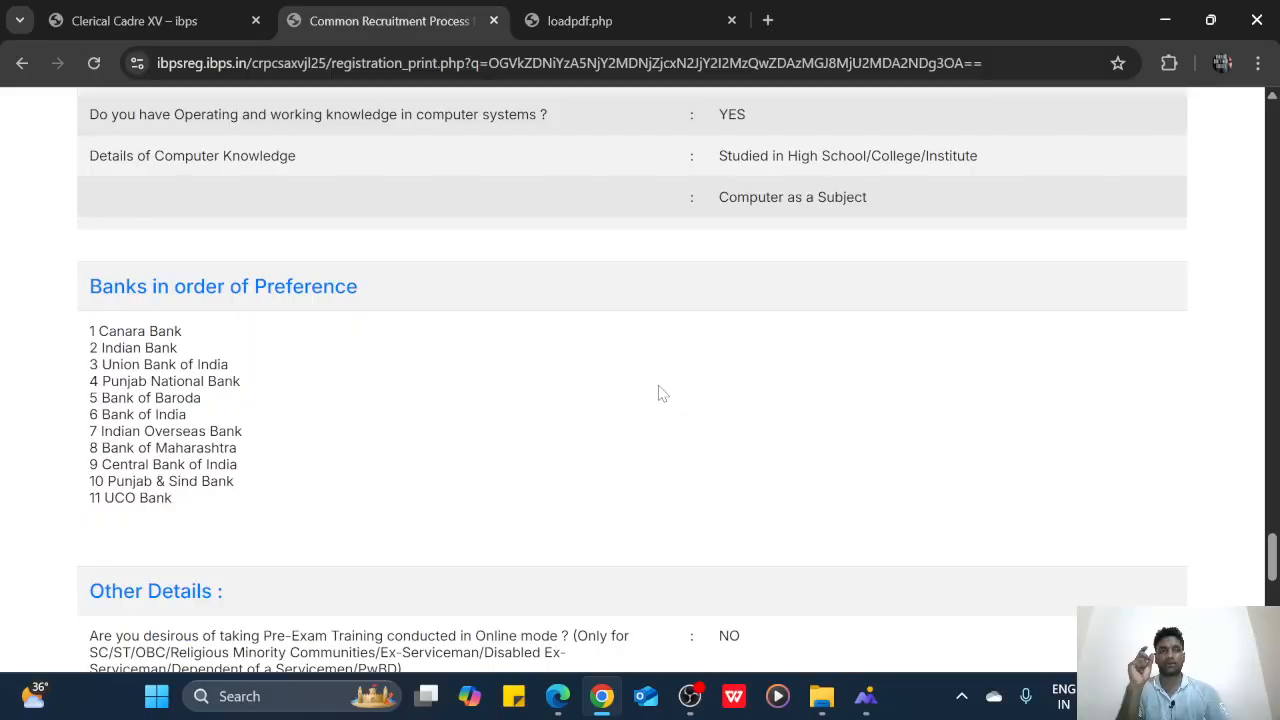
scroll(660, 393, up, 3)
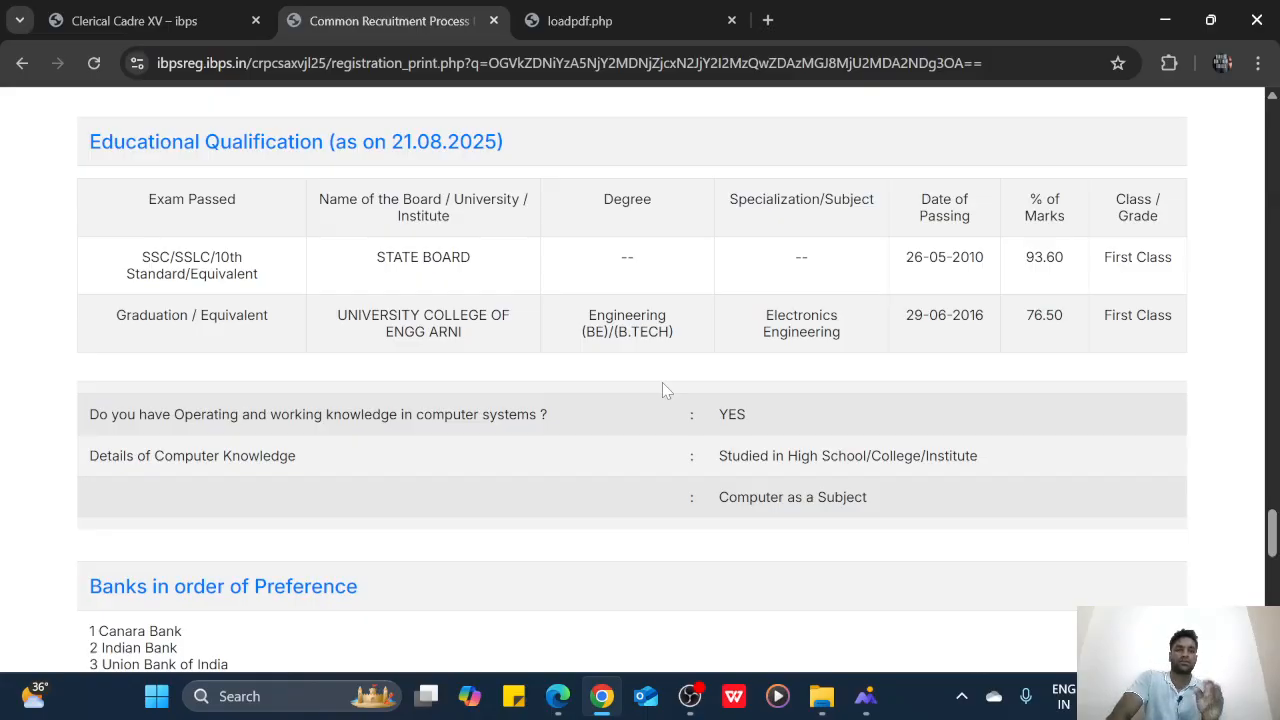
scroll(654, 386, down, 10)
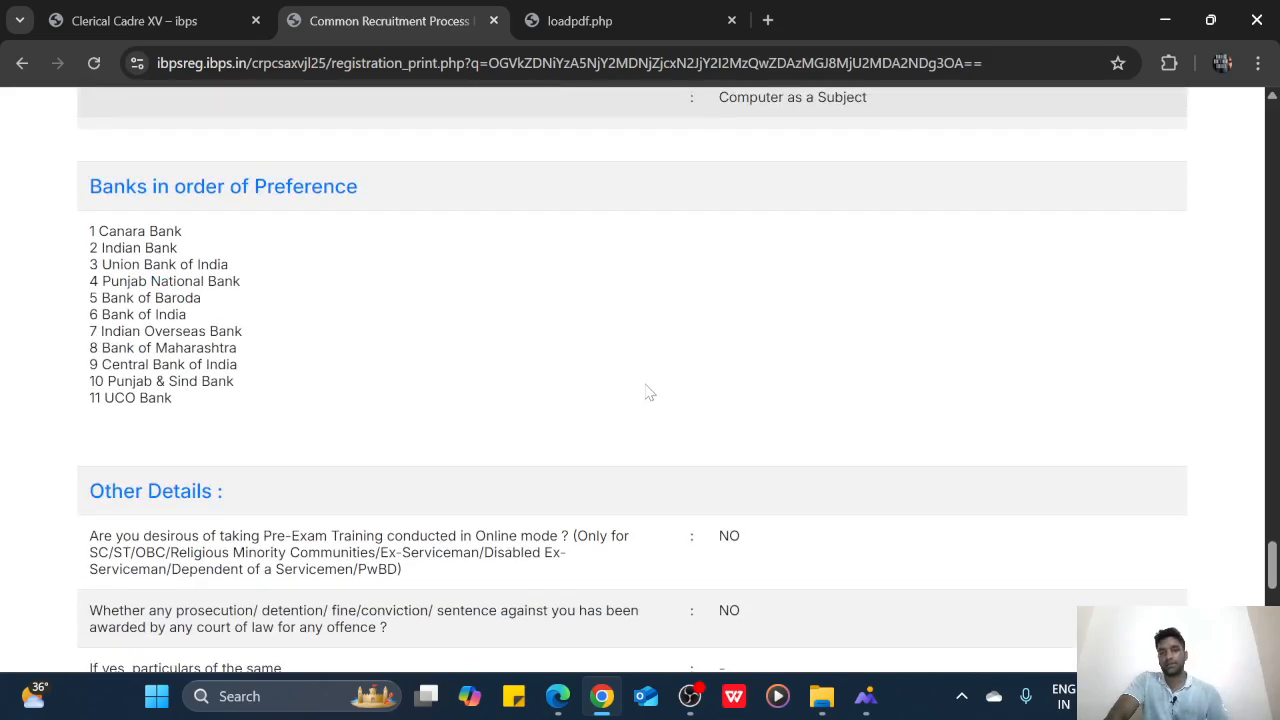
scroll(513, 345, up, 3)
scroll(513, 345, down, 6)
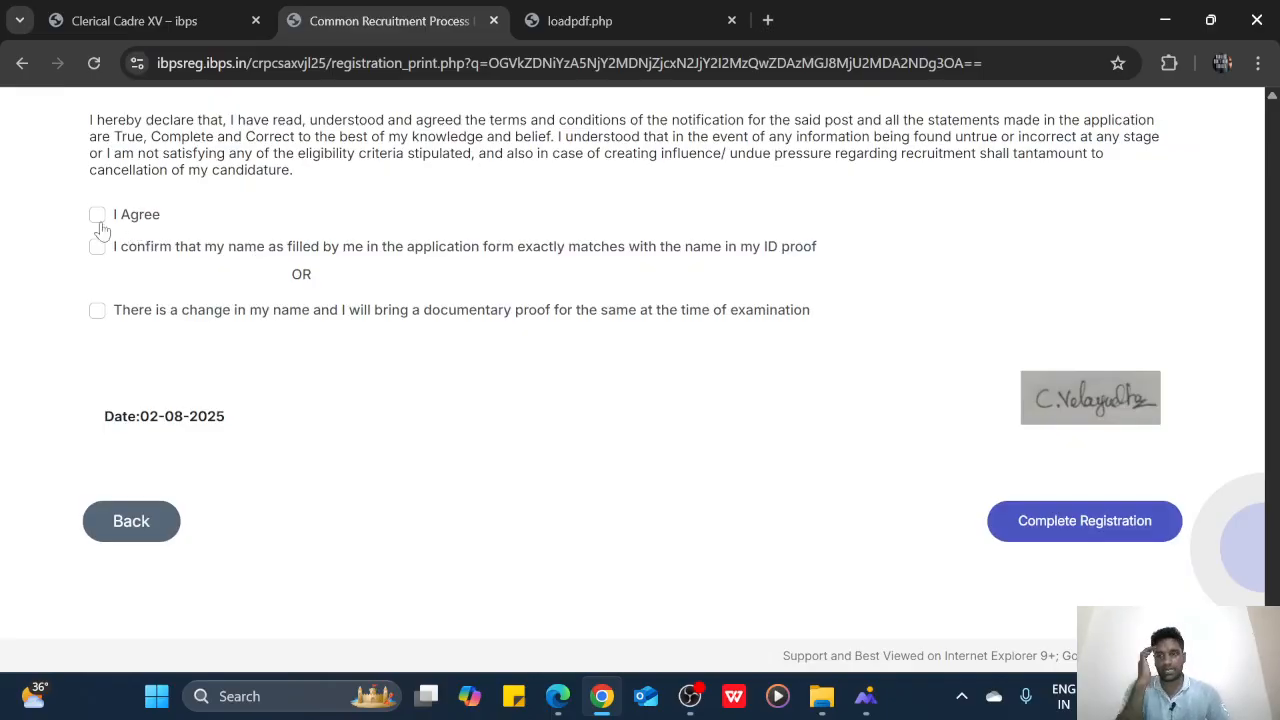
click(97, 216)
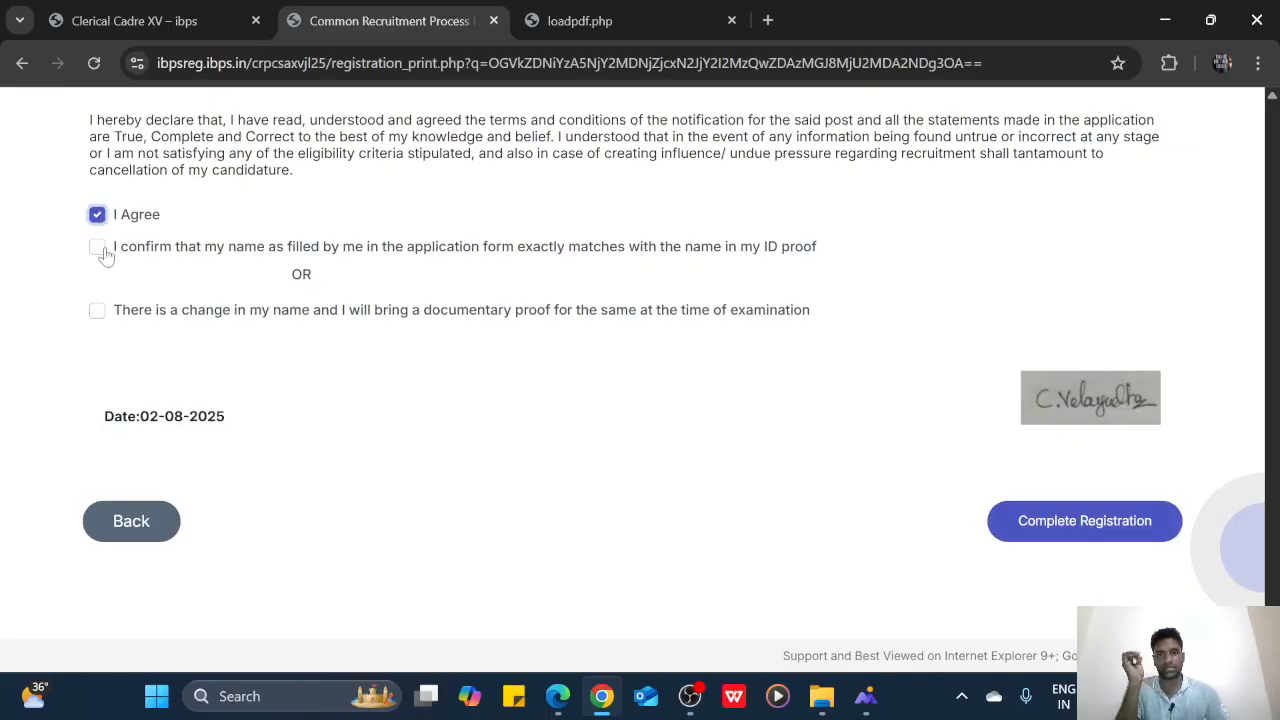
click(99, 249)
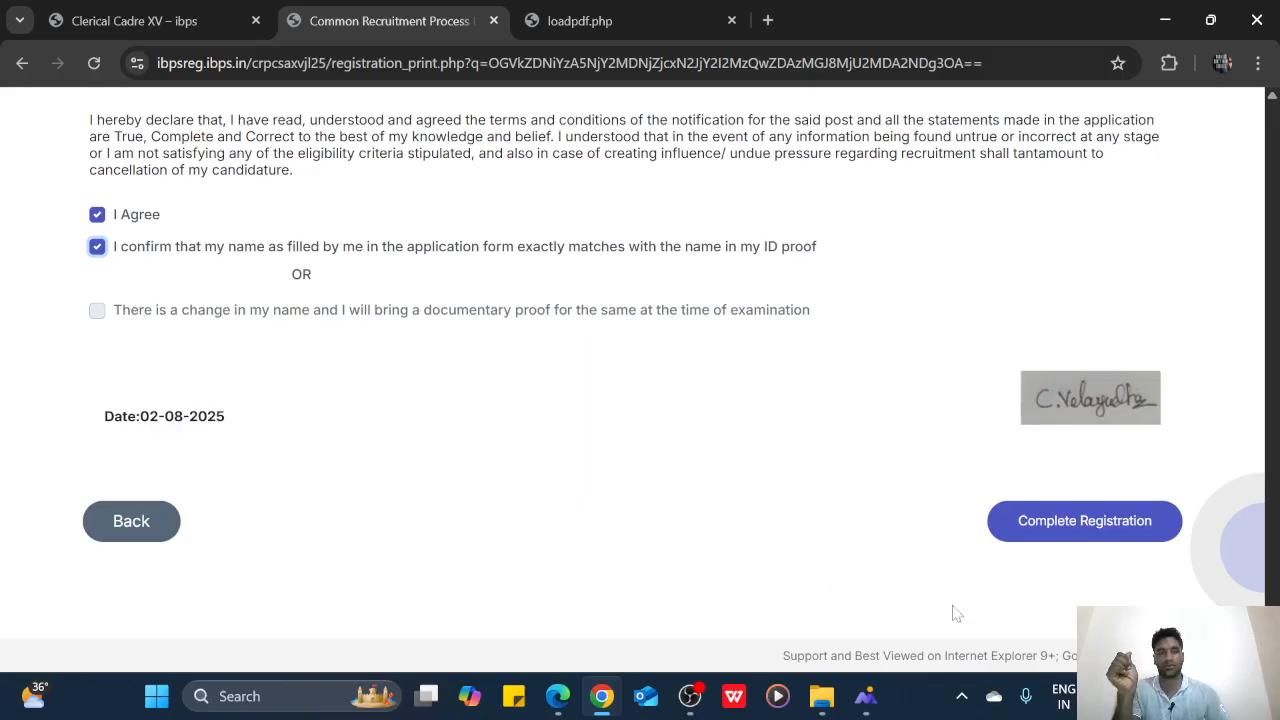
Complete the registration and confirm both dialogs to reach Documents Upload
click(1069, 528)
click(730, 250)
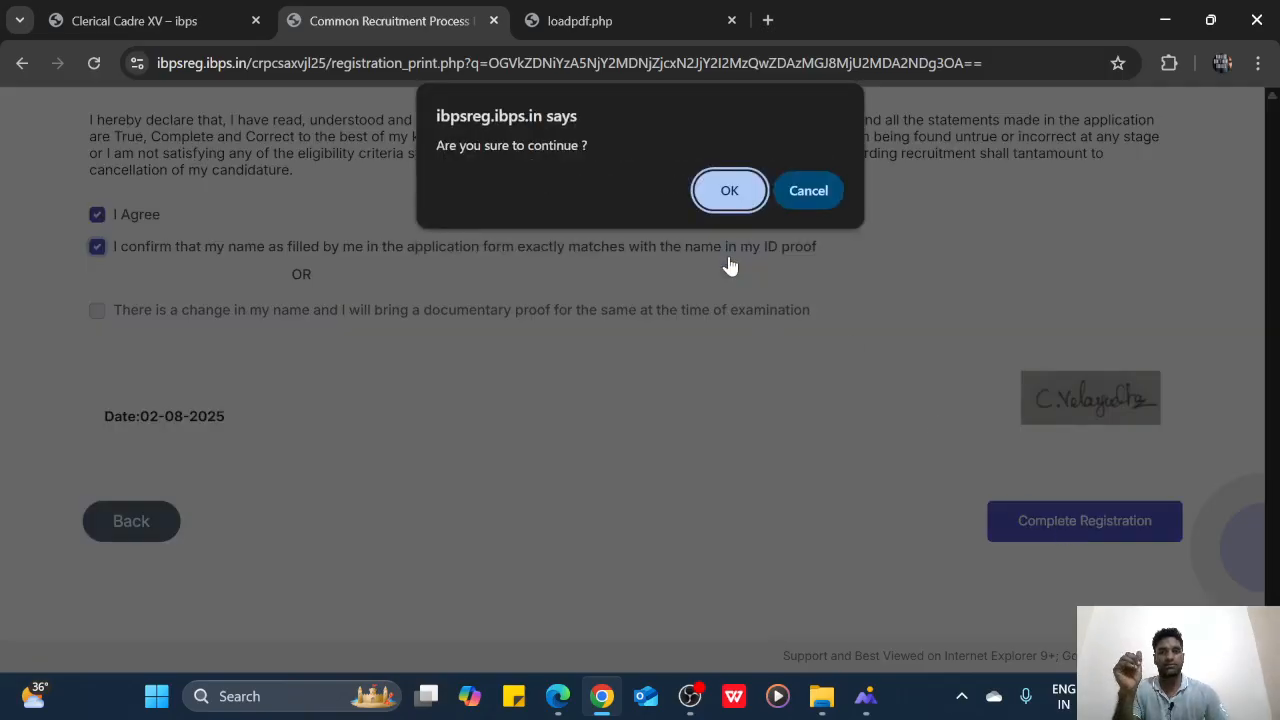
click(730, 192)
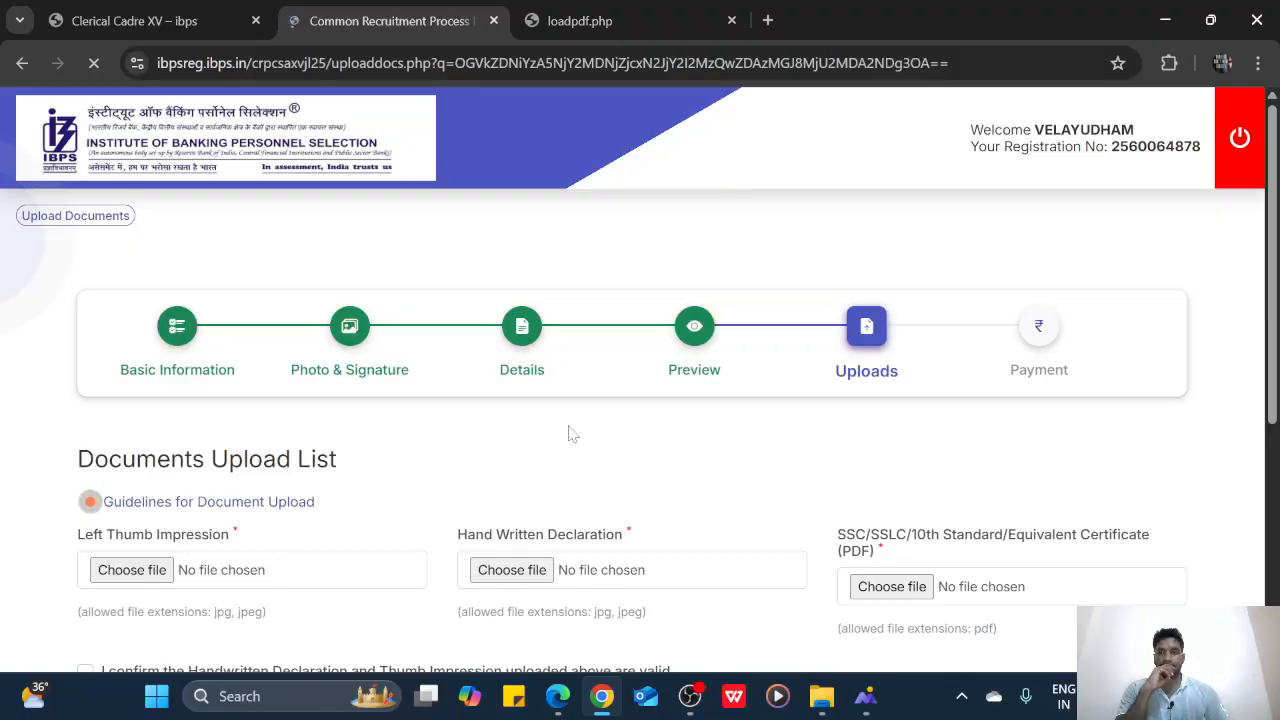
scroll(567, 430, down, 1)
Attach VELA THUMP.jpg as the left thumb impression, which is rejected for its space
scroll(748, 356, down, 1)
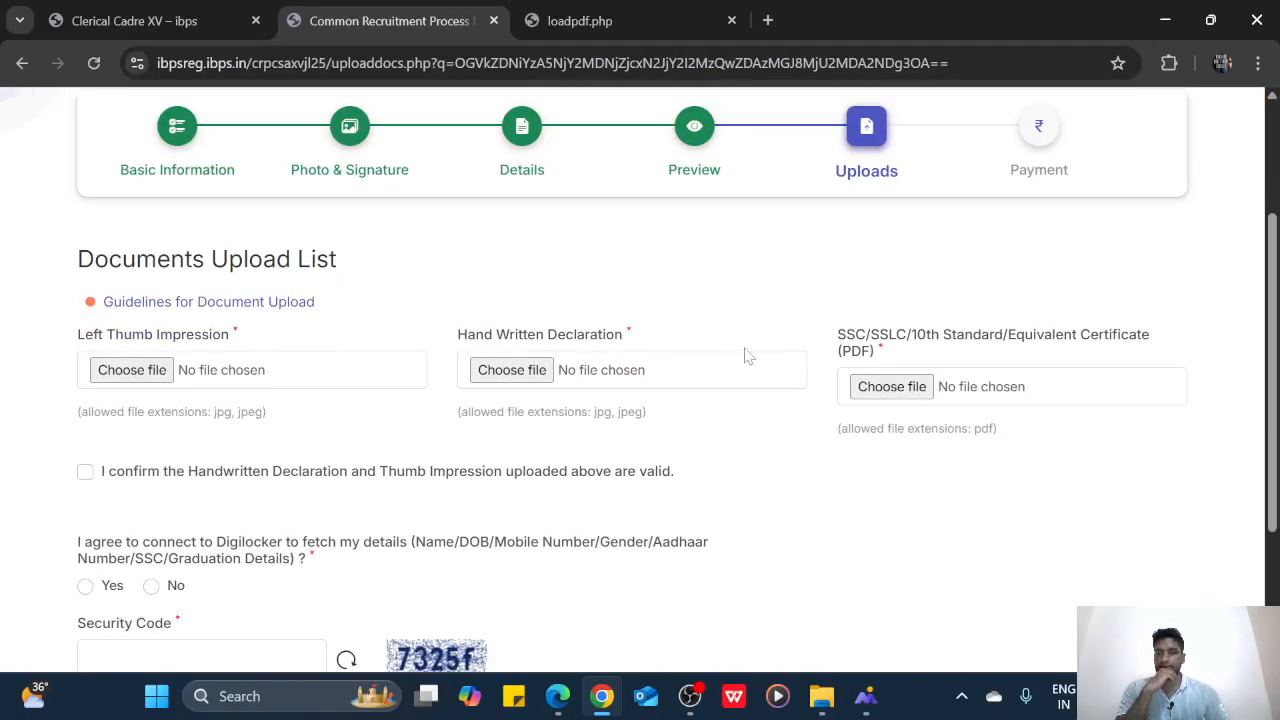
click(120, 380)
scroll(900, 310, down, 2)
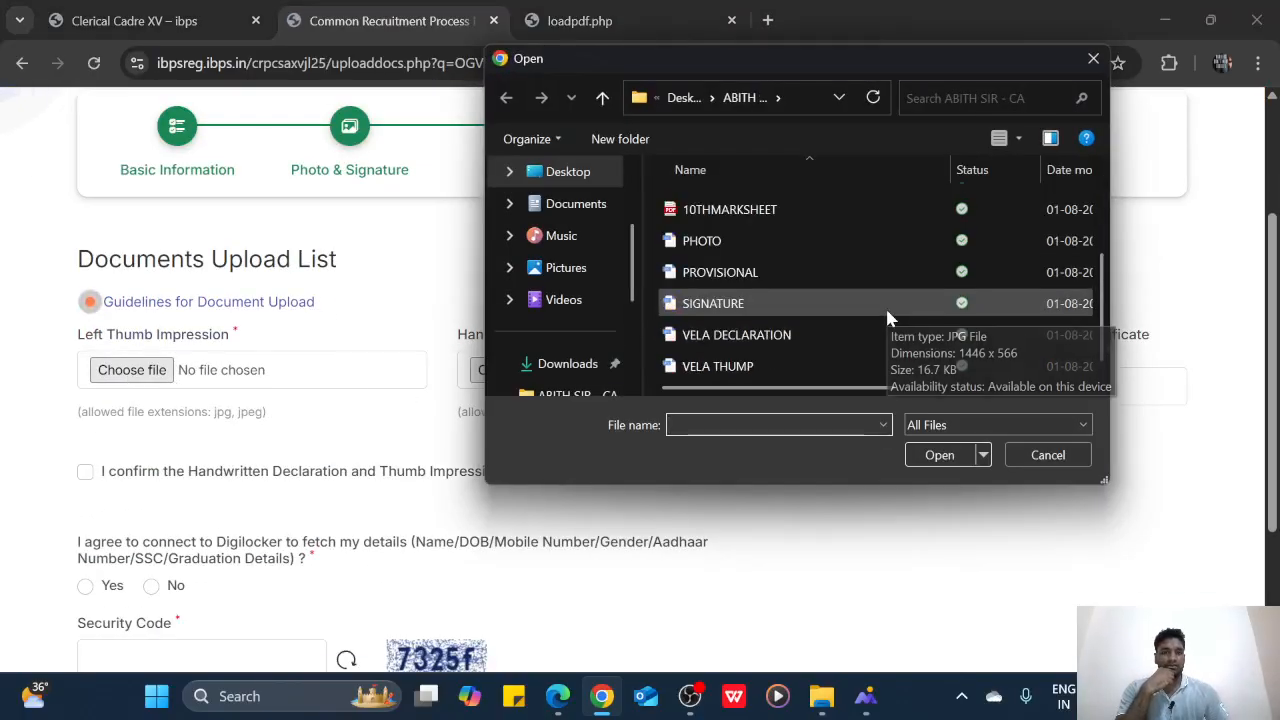
click(716, 366)
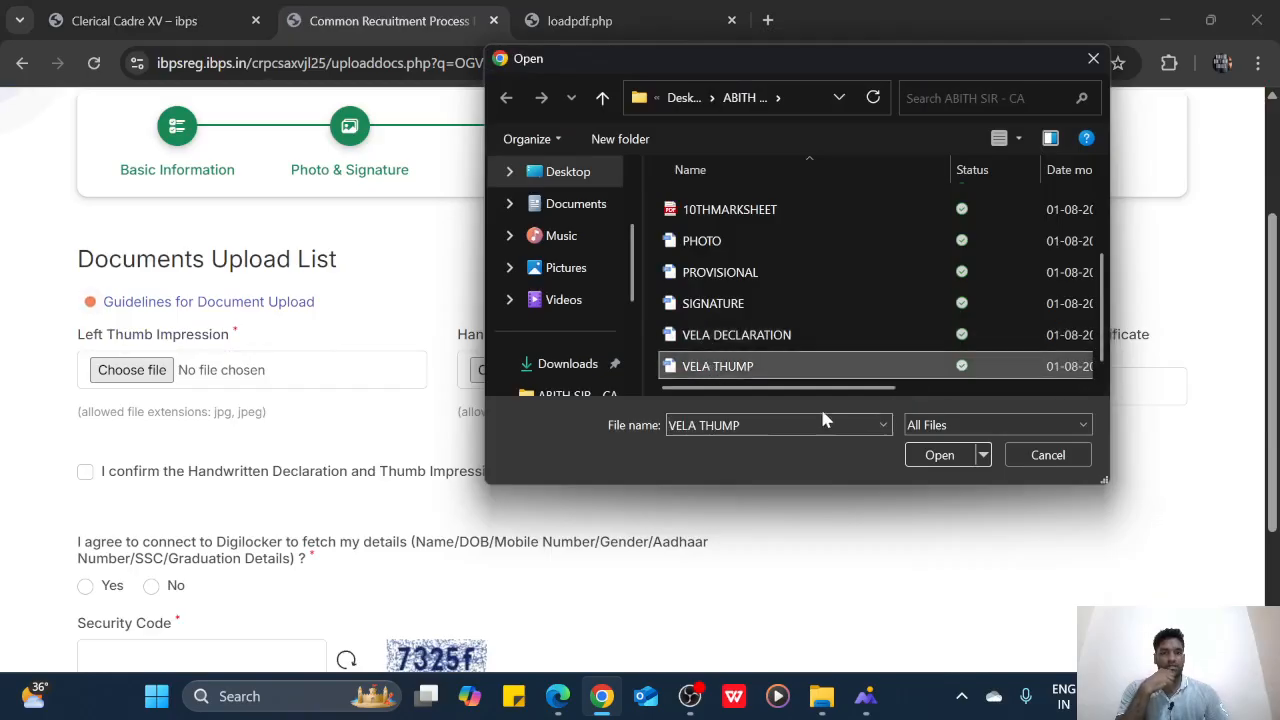
click(940, 455)
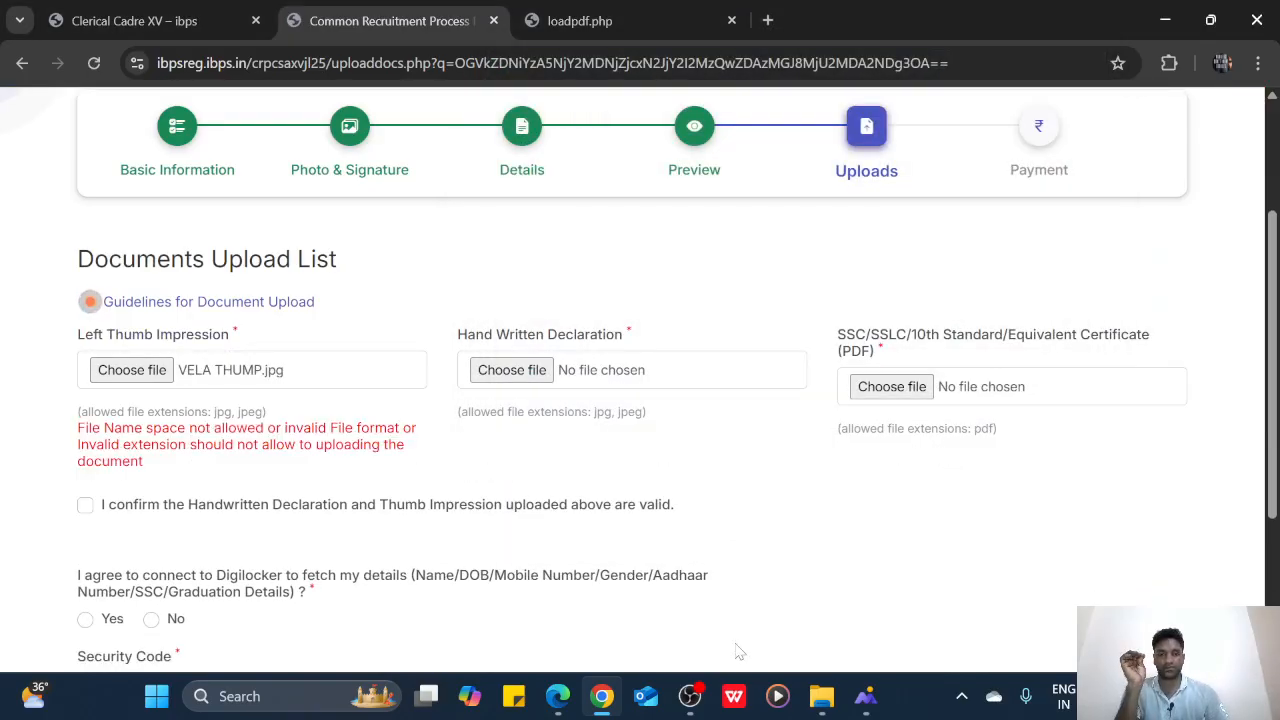
click(822, 696)
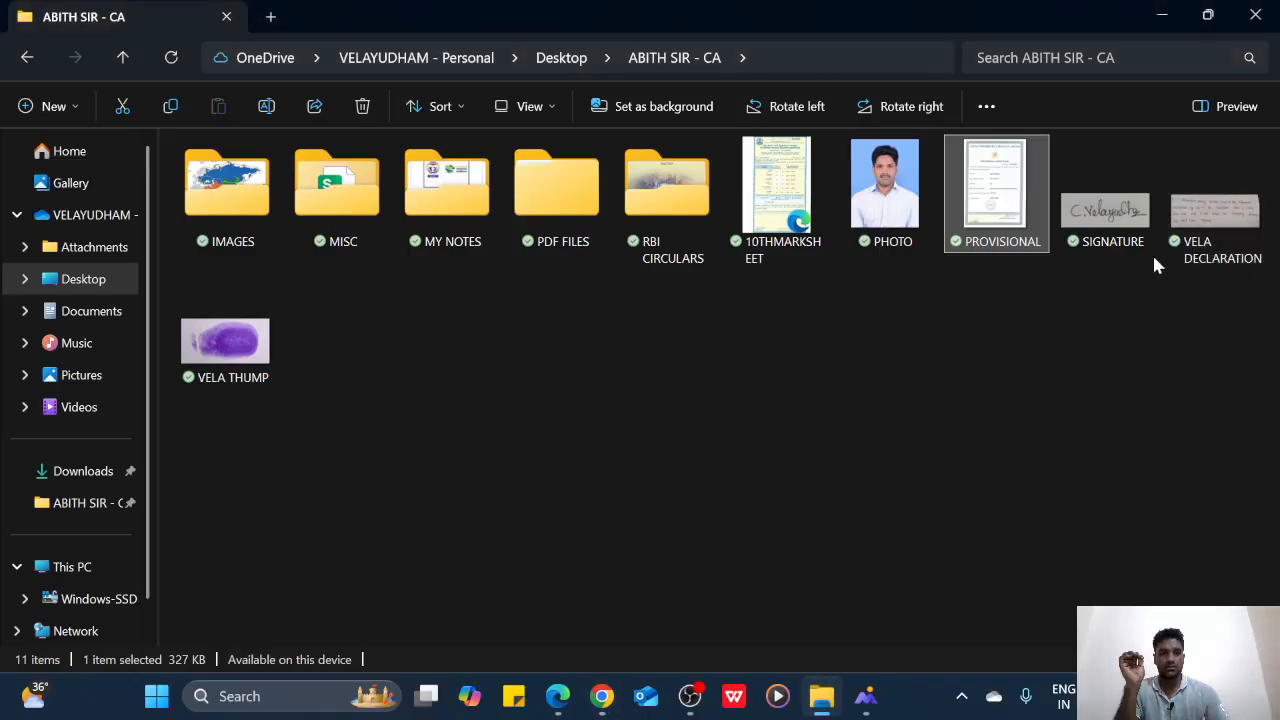
Rename the thumb image file from VELA THUMP to VELATHUMP
click(234, 371)
right_click(234, 371)
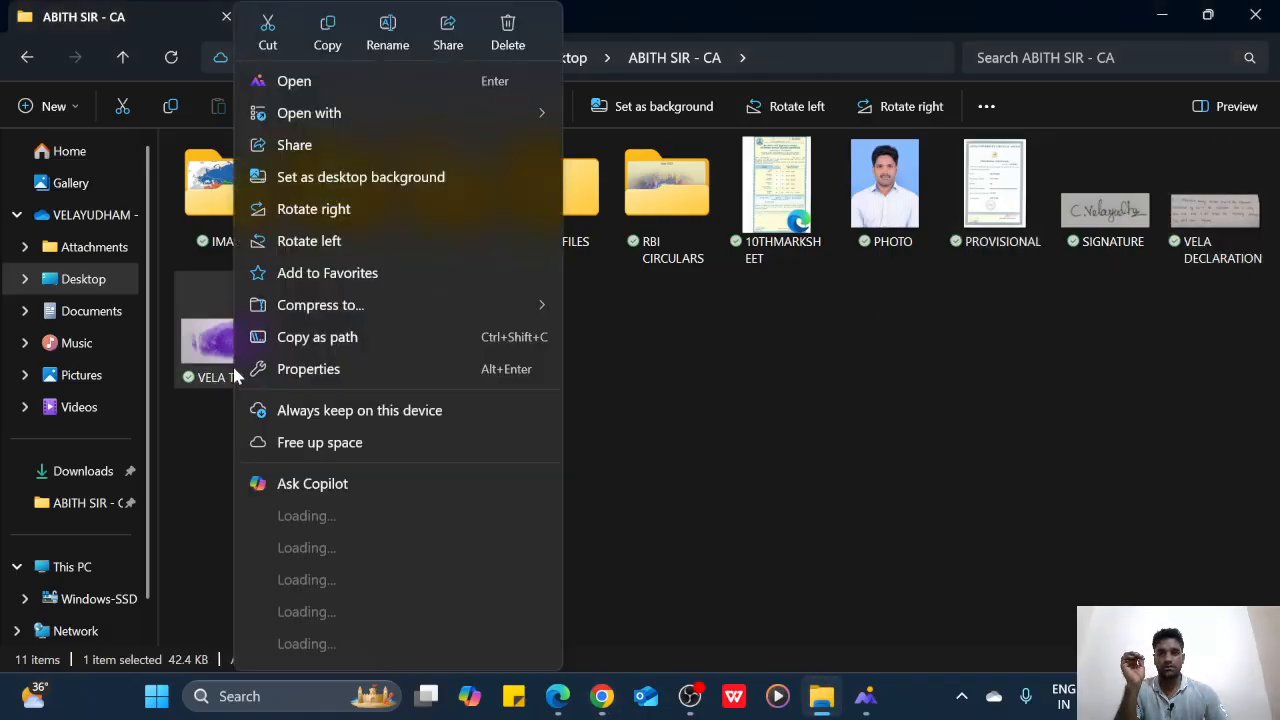
click(386, 60)
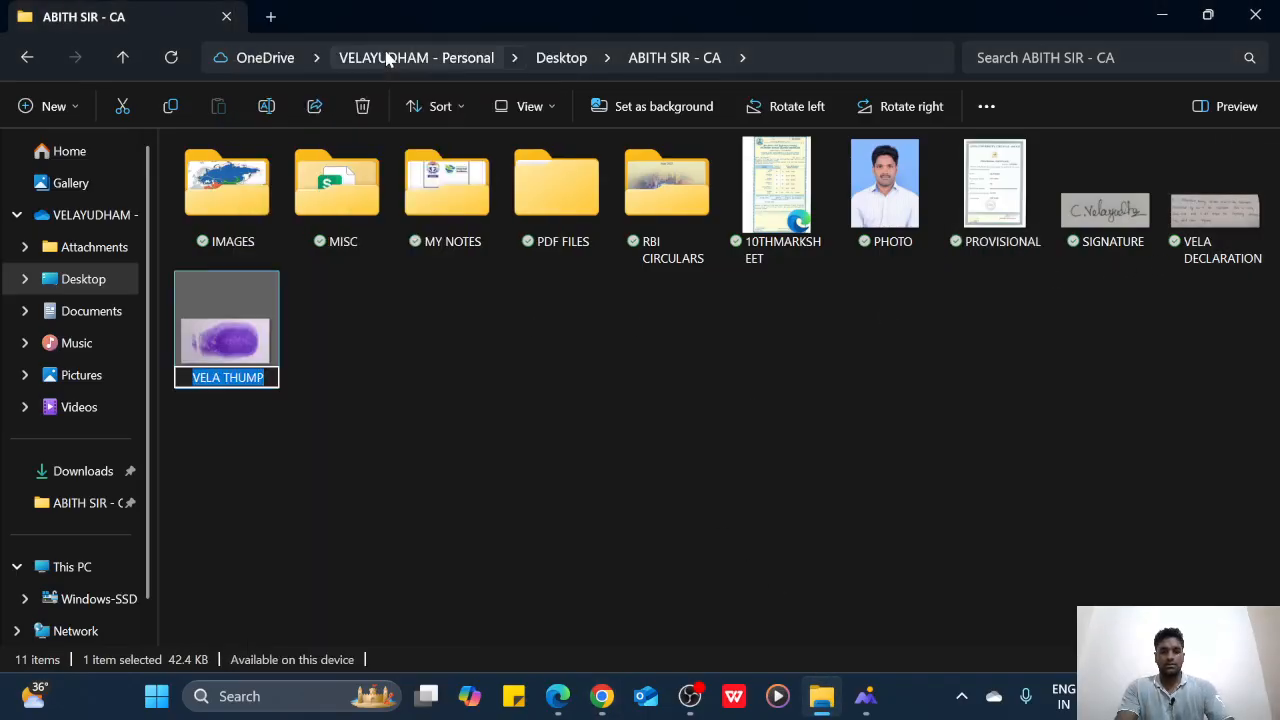
key(Home)
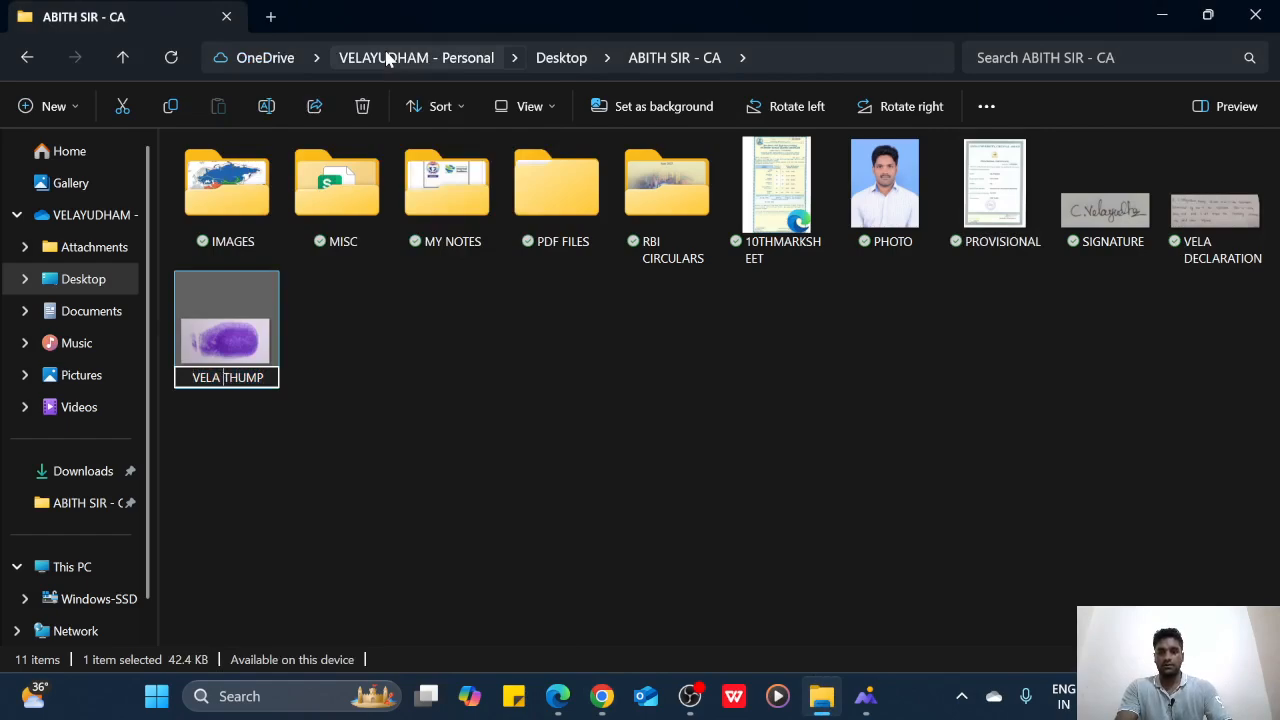
key(BackSpace)
key(Return)
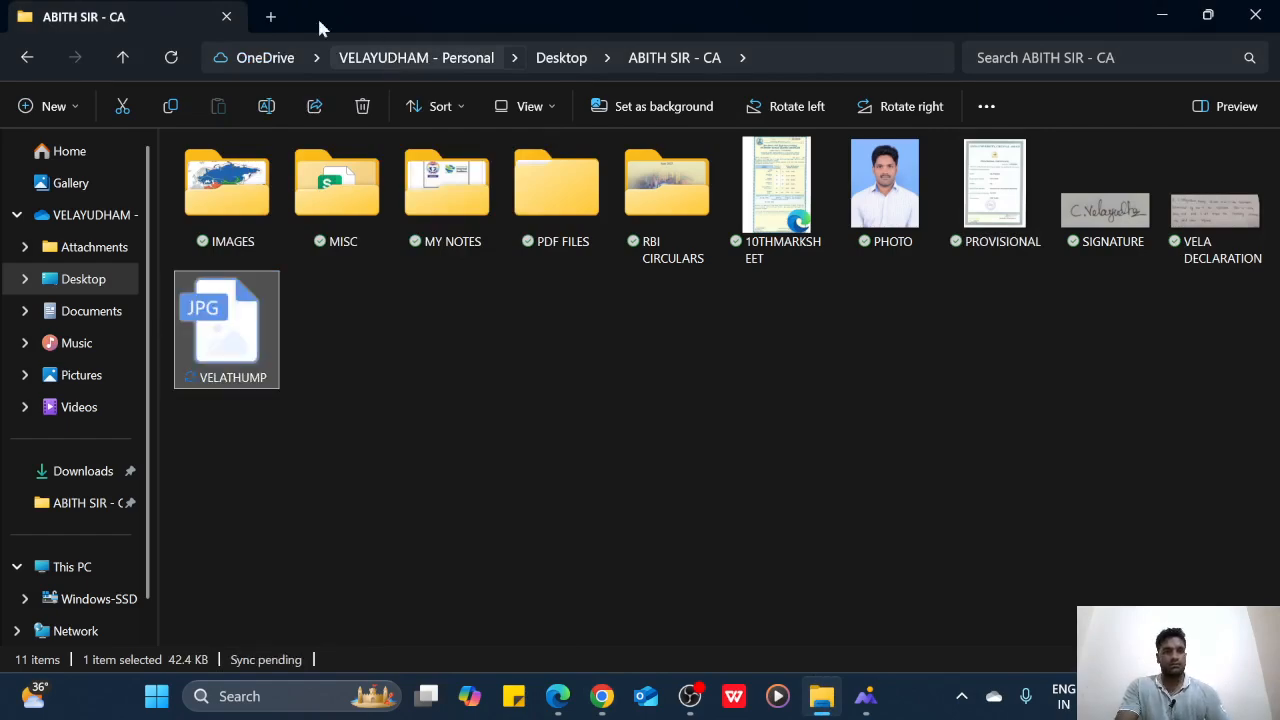
Upload VELATHUMP.jpg as the left thumb impression, accept its preview, then start the handwritten declaration upload
click(601, 696)
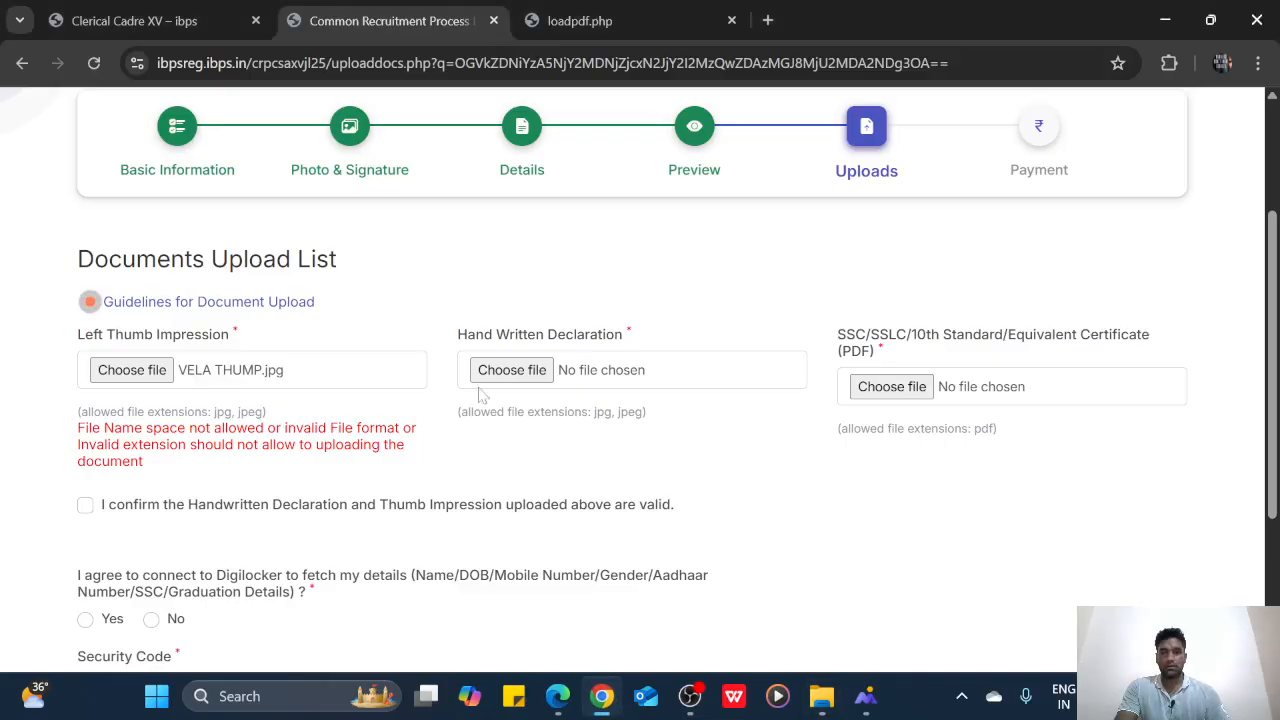
click(130, 370)
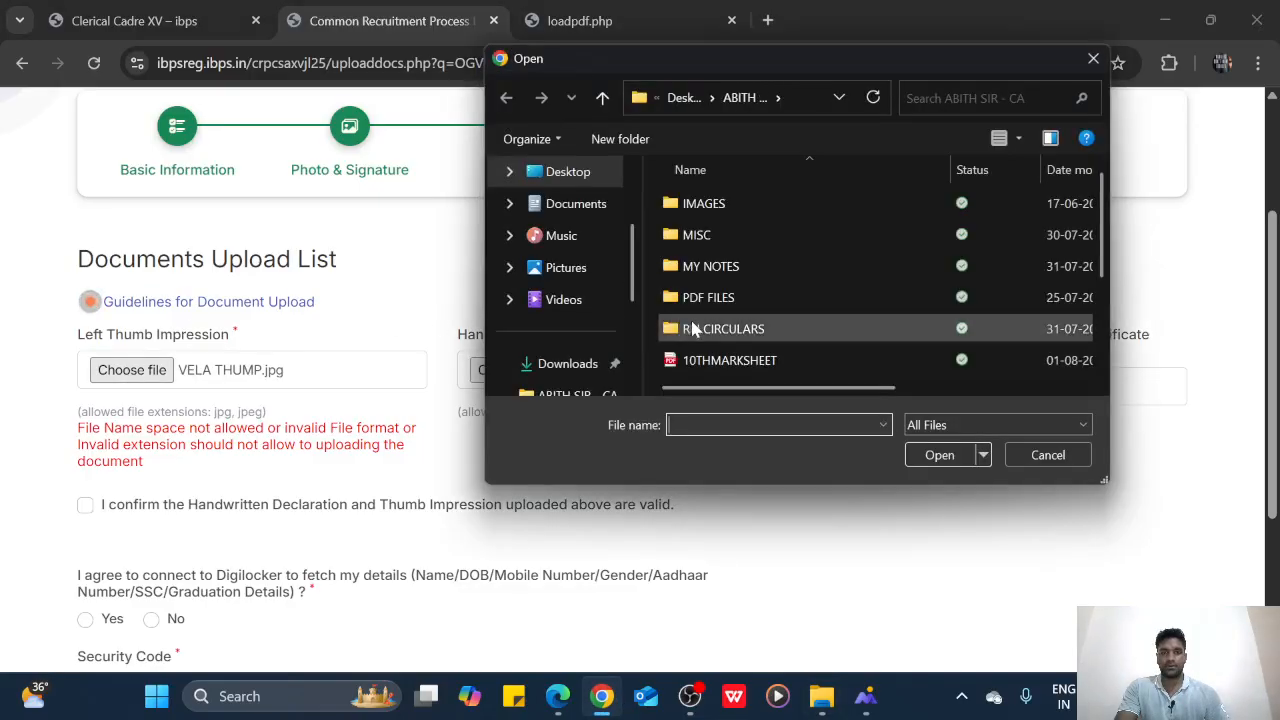
scroll(700, 330, down, 2)
click(732, 368)
click(923, 457)
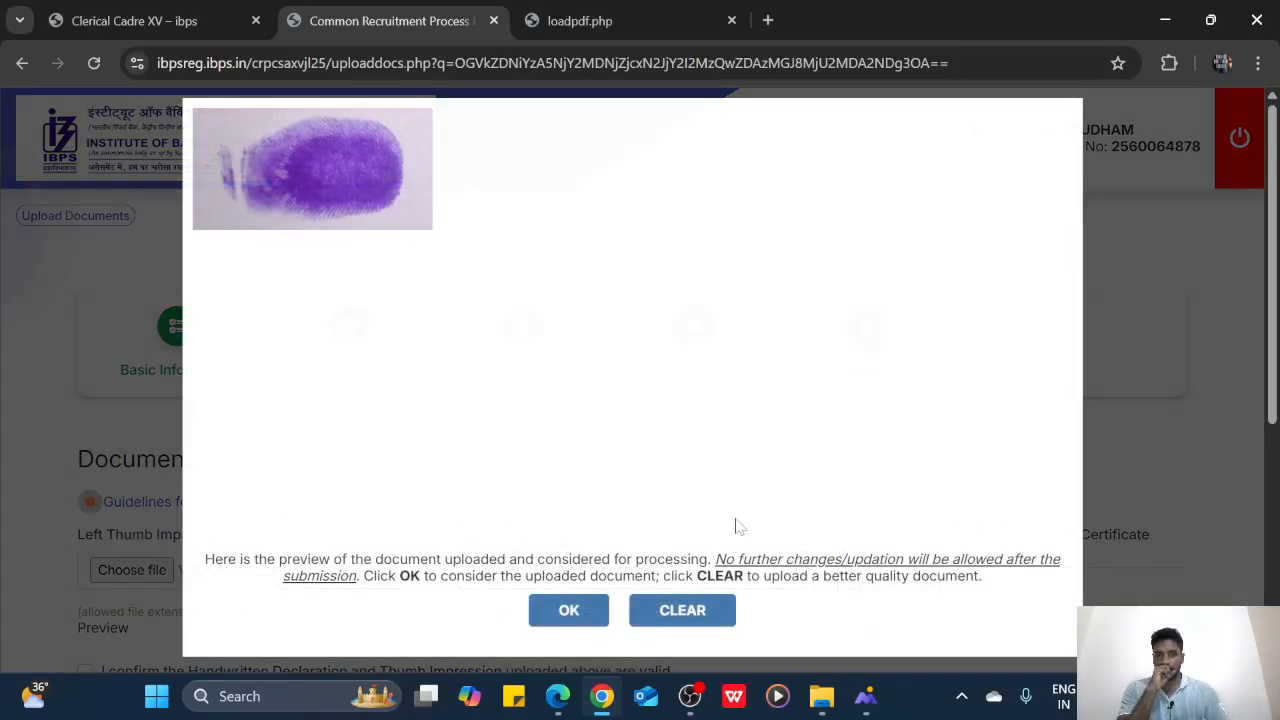
click(570, 612)
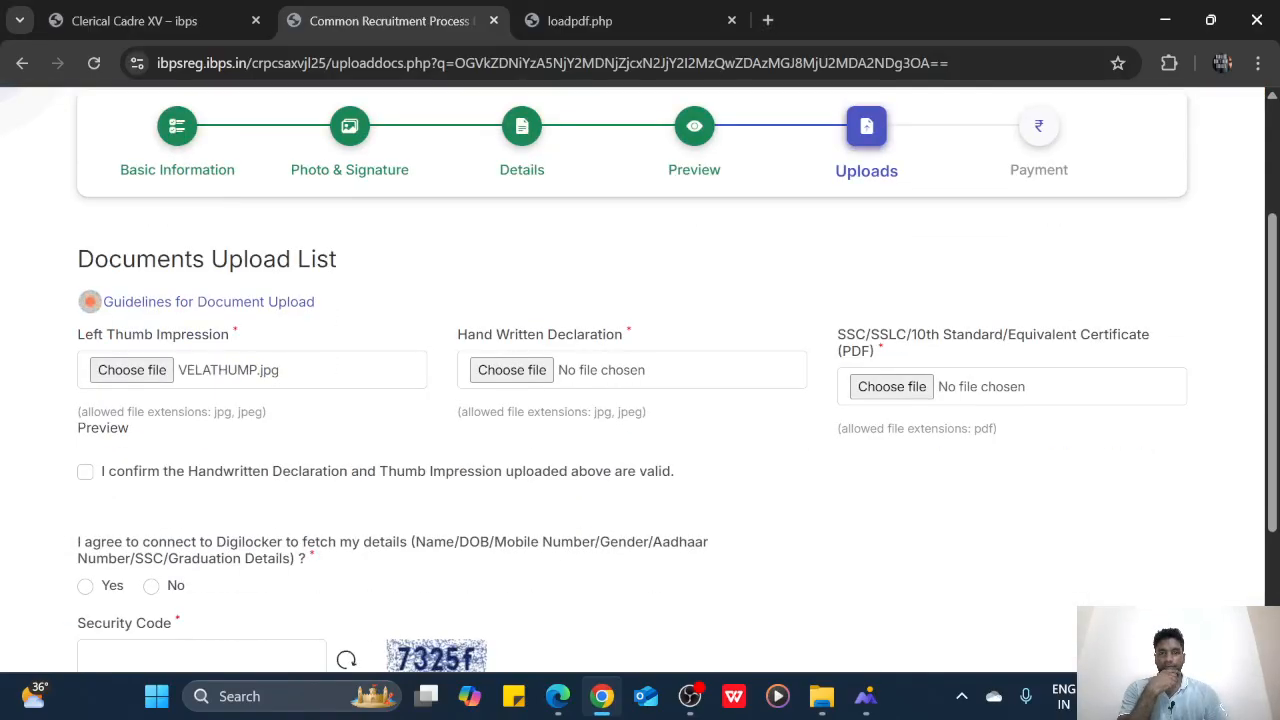
click(512, 370)
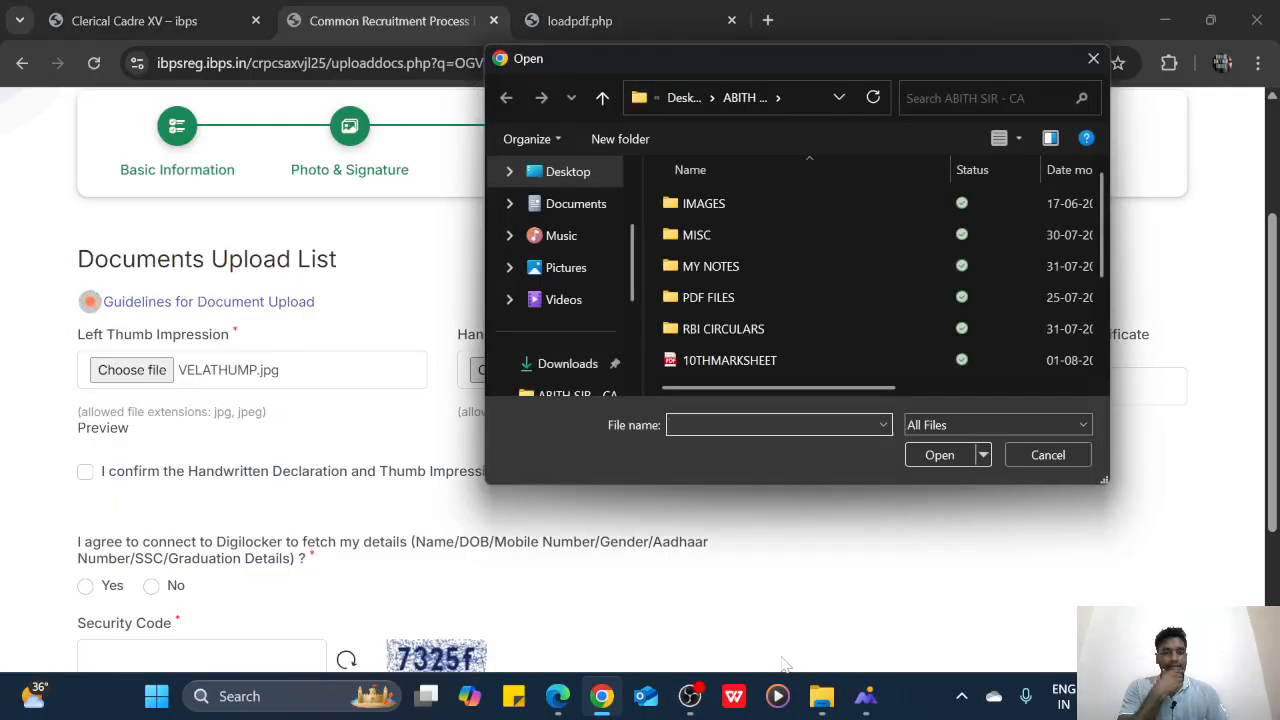
click(566, 696)
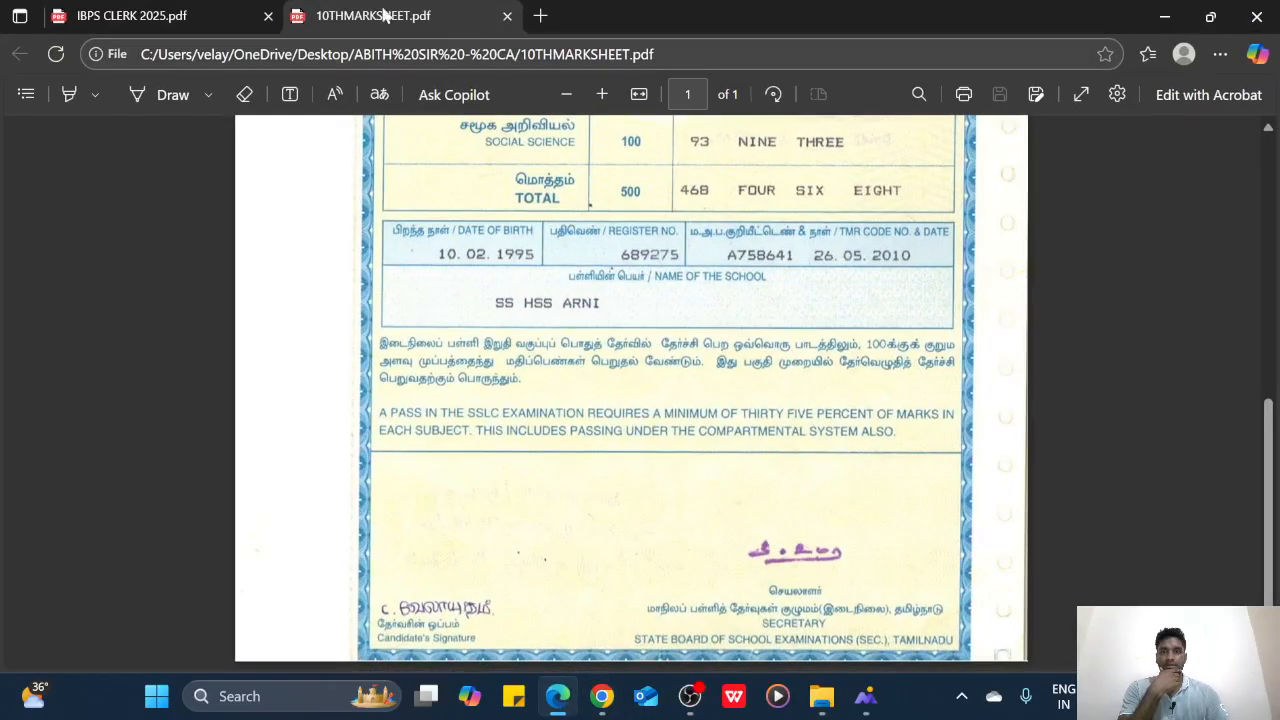
In the PDF viewer, bracket the start and end of the handwritten declaration text with ink strokes
click(243, 14)
click(507, 16)
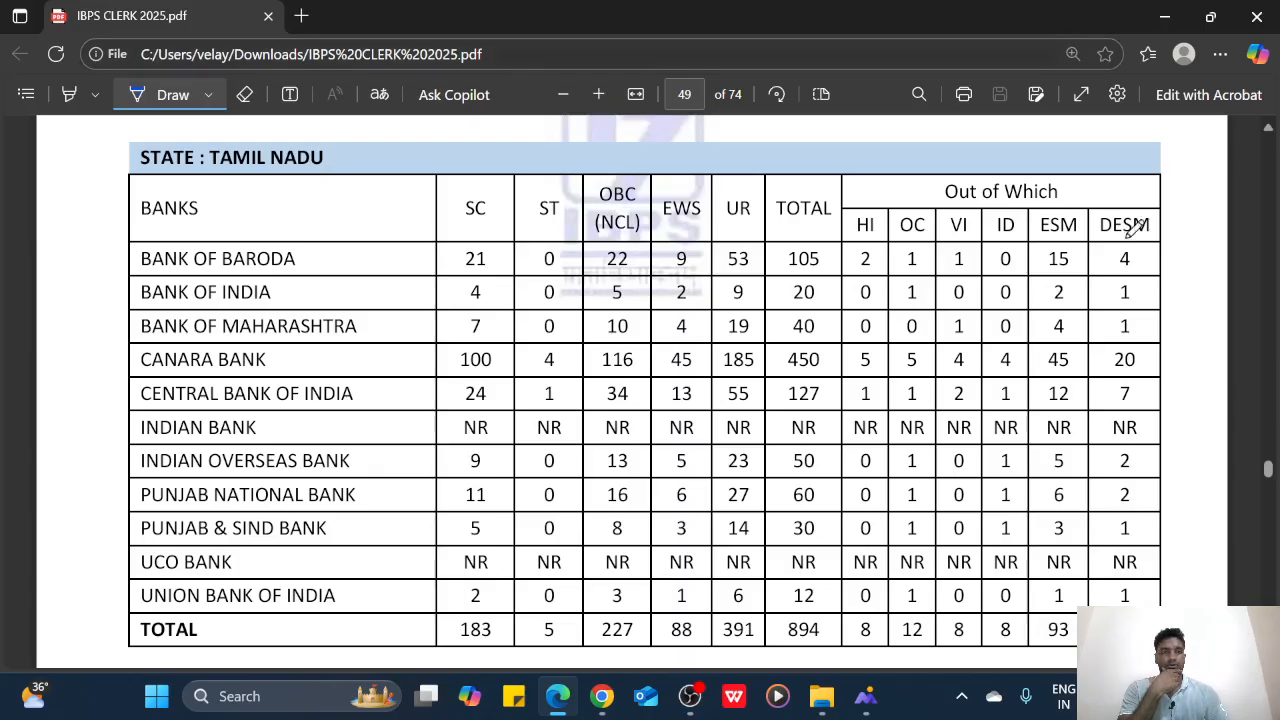
scroll(1262, 480, down, 15)
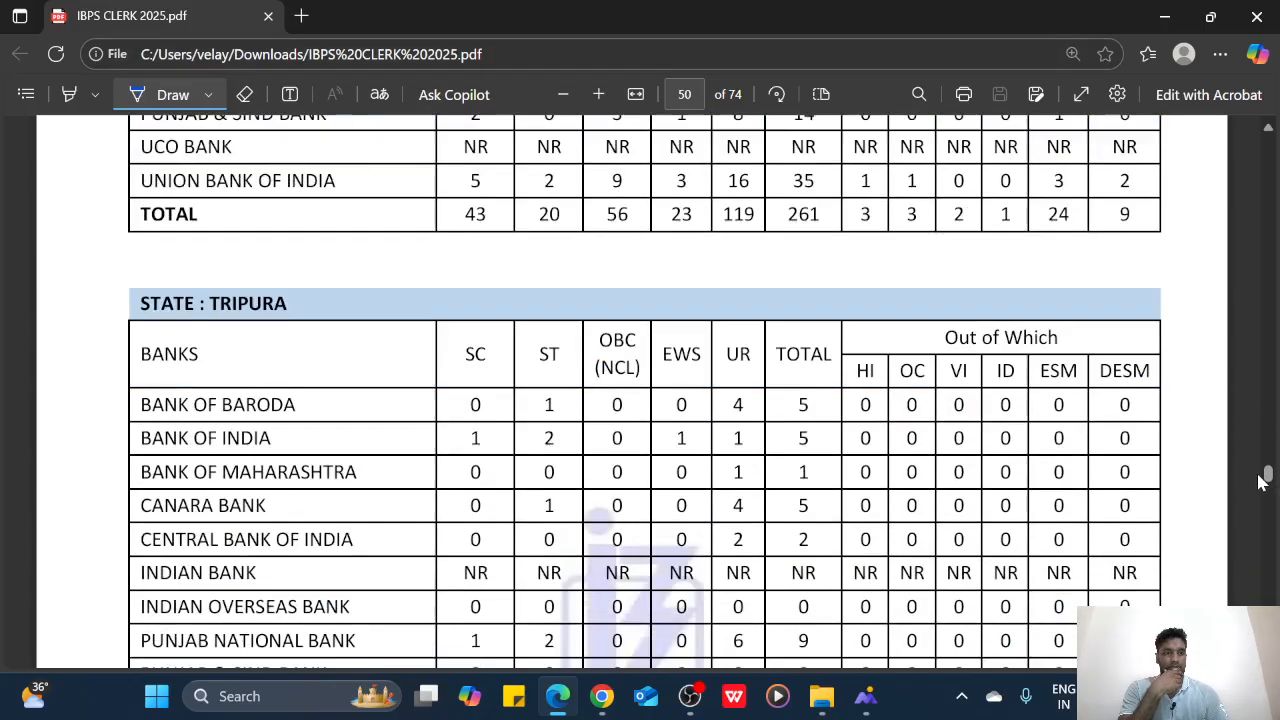
drag(1259, 475, 1254, 479)
scroll(1258, 485, down, 20)
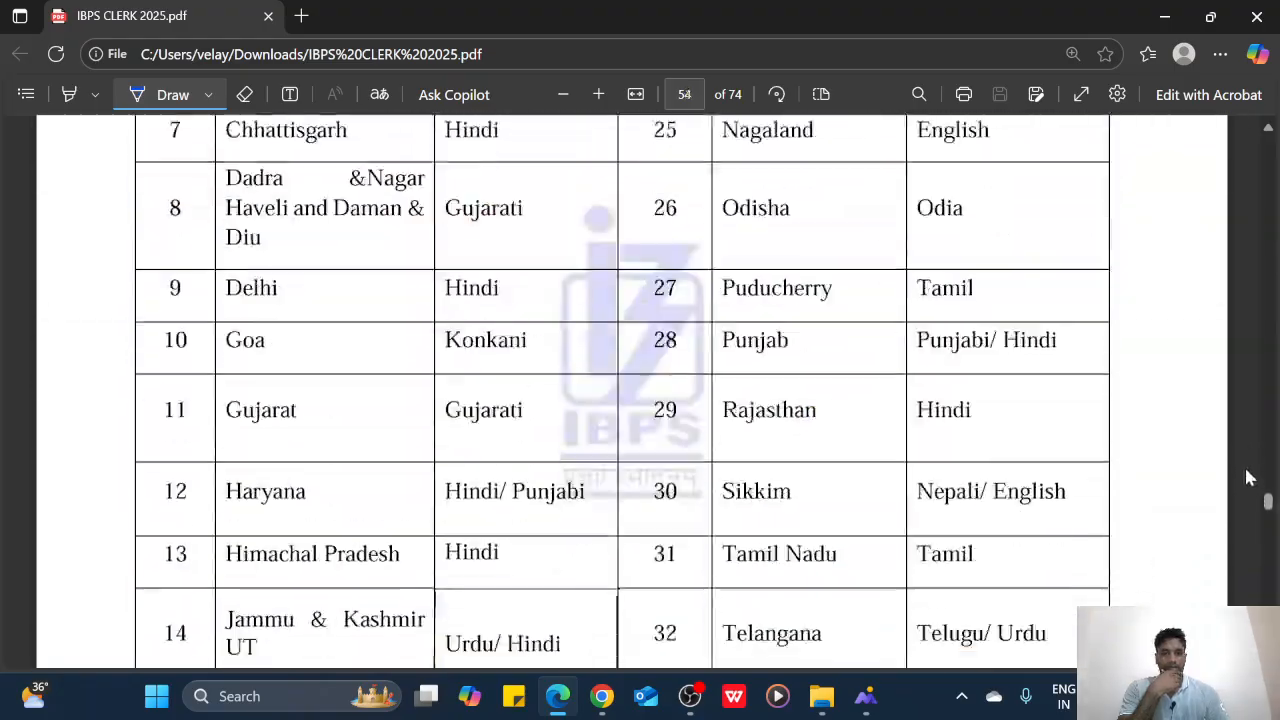
scroll(1251, 473, down, 12)
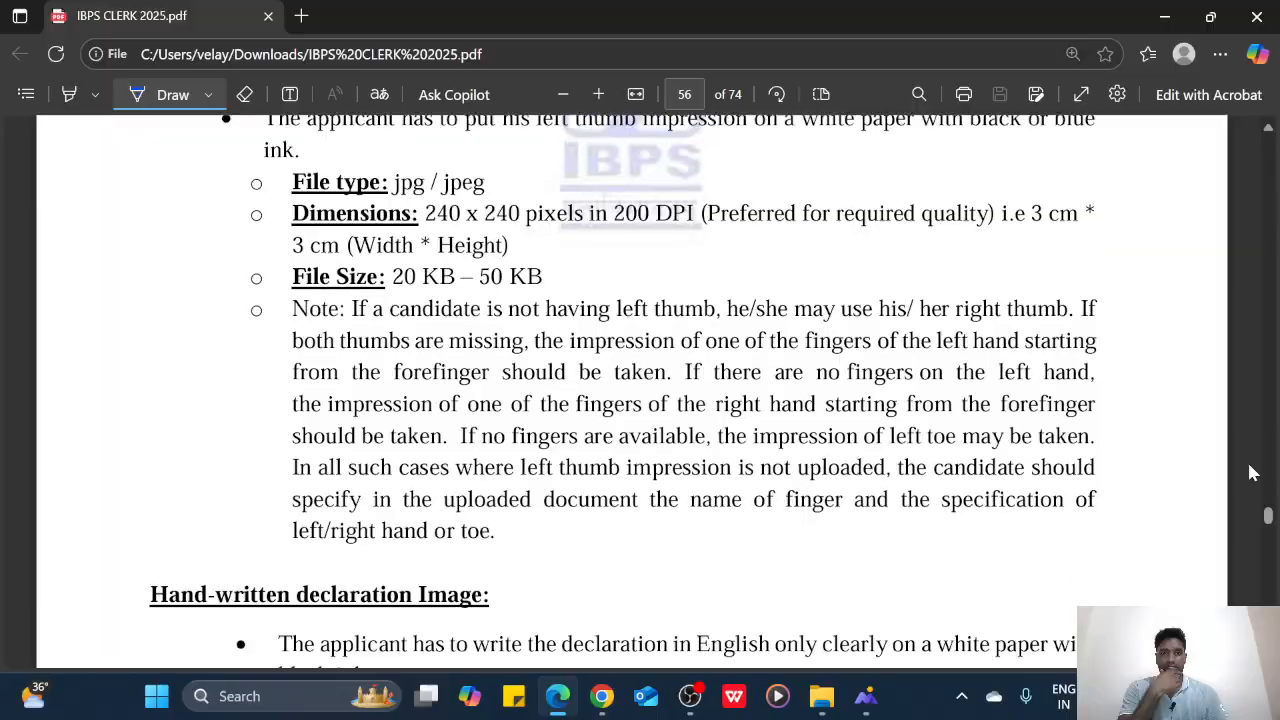
scroll(1252, 473, down, 9)
scroll(886, 429, up, 4)
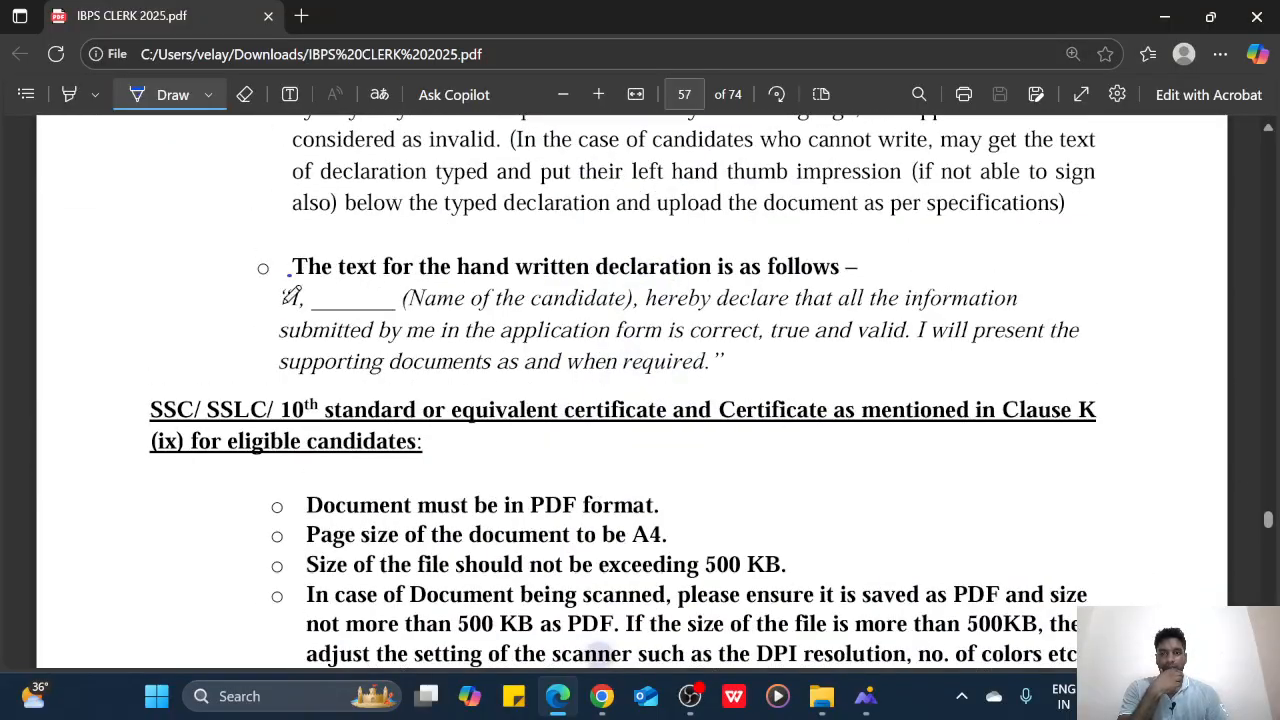
drag(291, 278, 310, 350)
drag(722, 343, 716, 404)
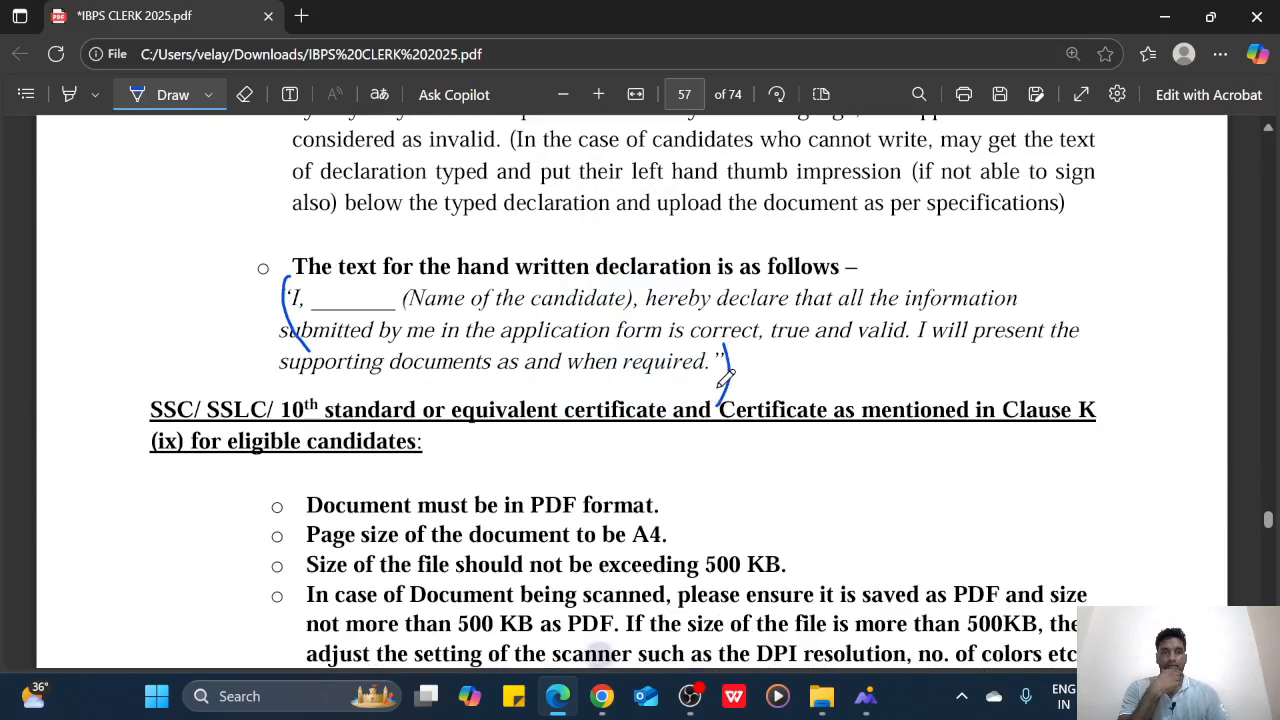
In the scanned documents folder, select the VELA DECLARATION image and start renaming it
click(601, 696)
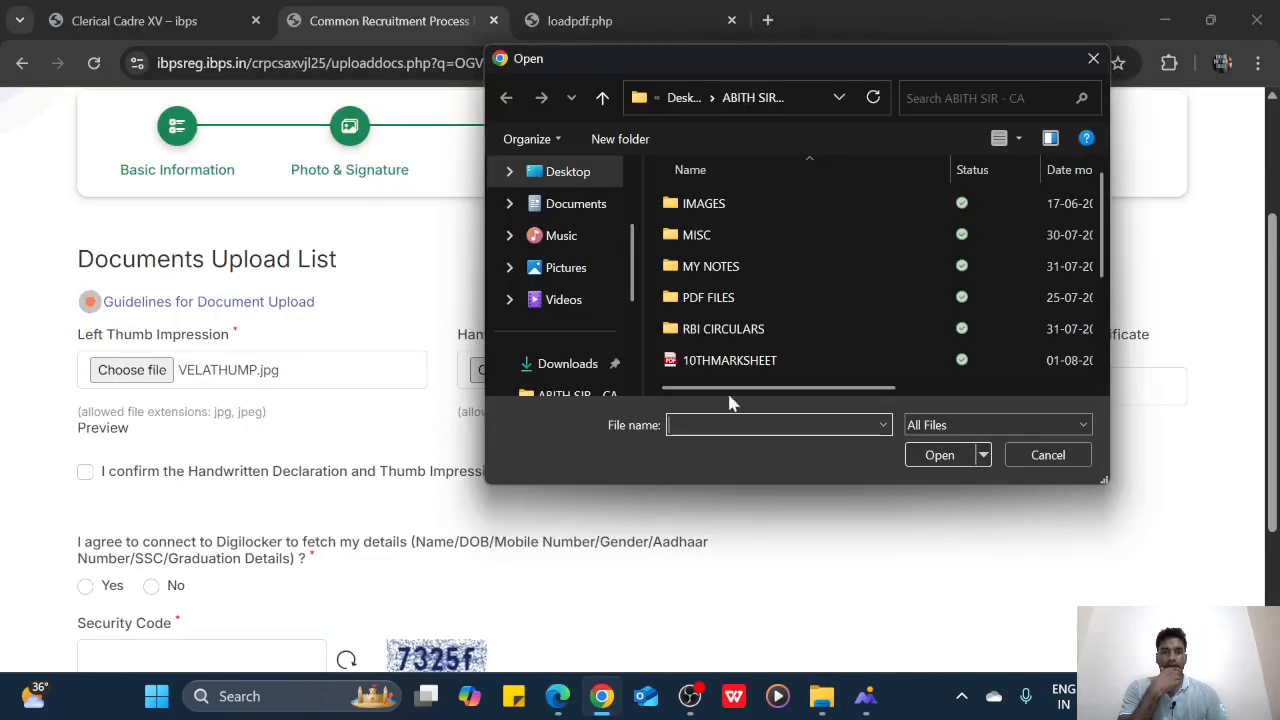
scroll(790, 340, down, 2)
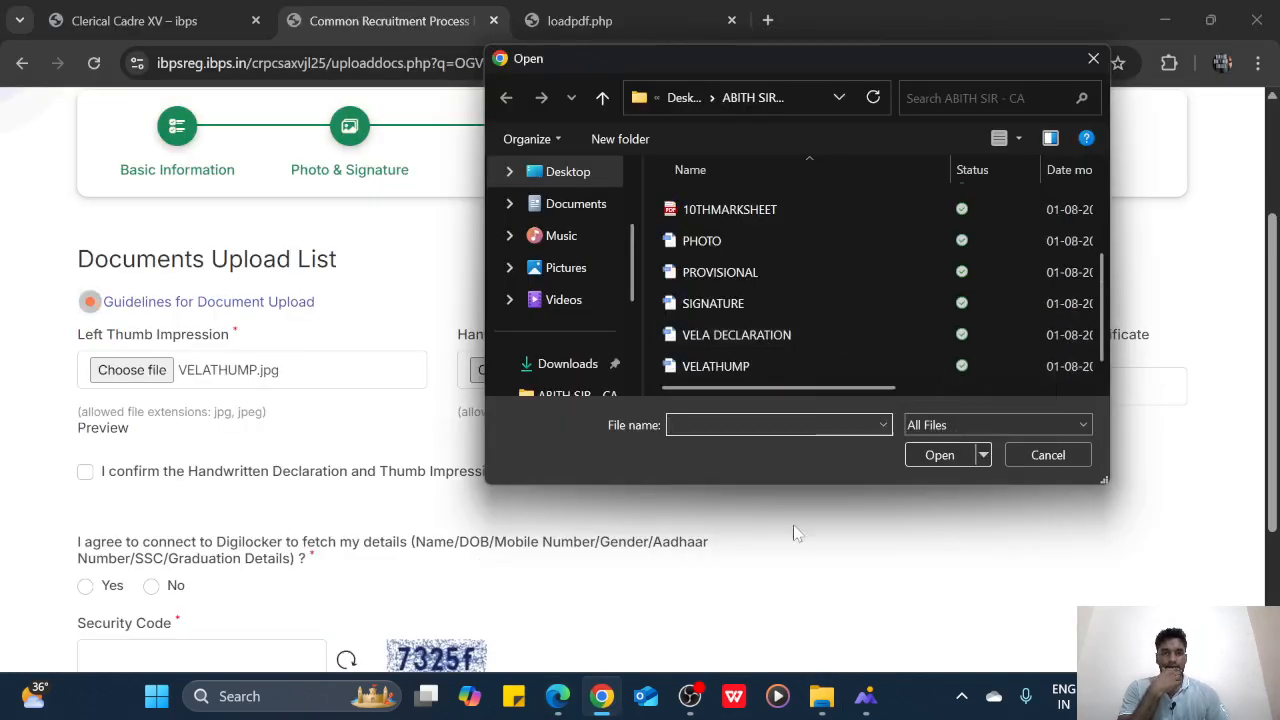
click(821, 696)
click(1185, 240)
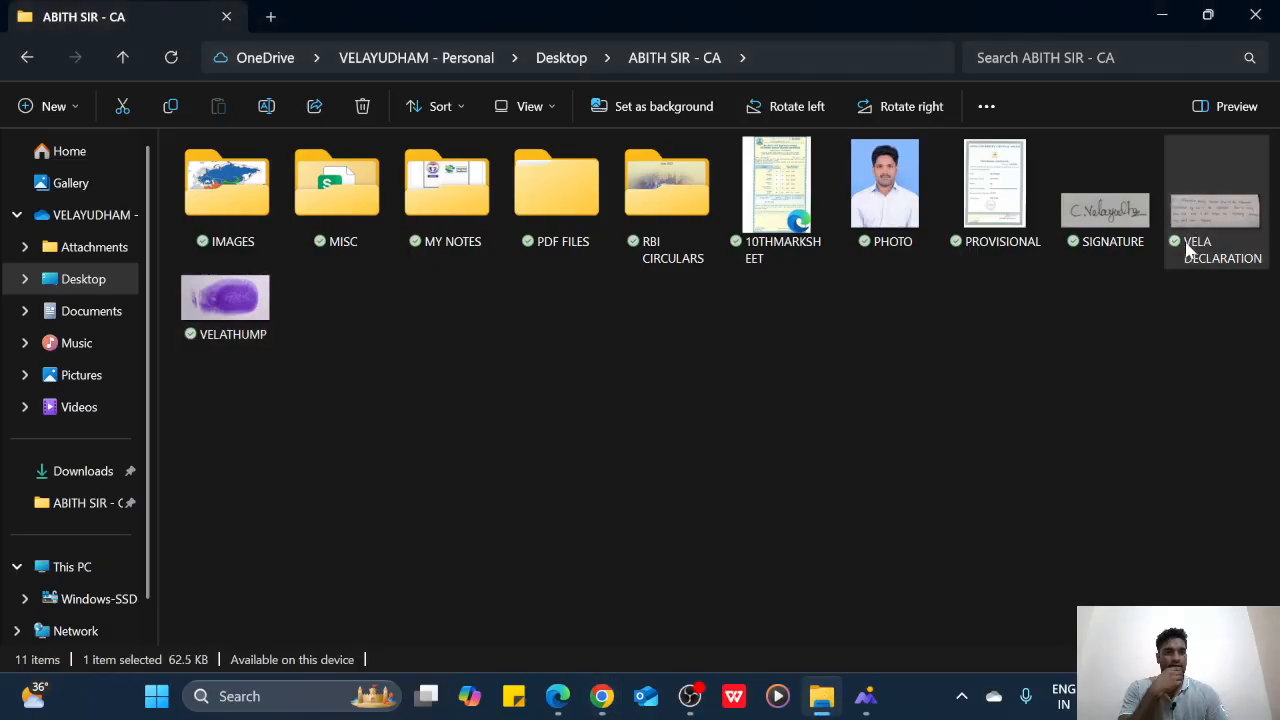
right_click(1185, 240)
click(1000, 58)
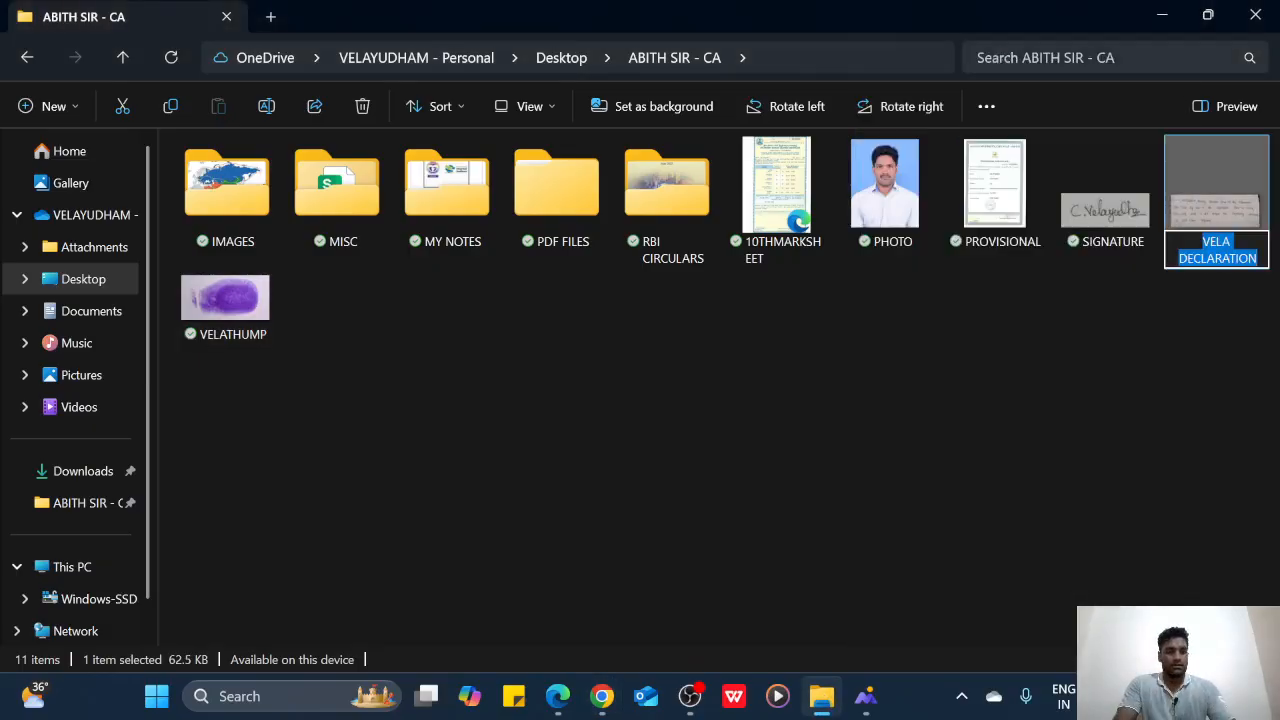
Delete the space in 'VELA DECLARATION' so the file becomes VELADECLARATION
click(1203, 242)
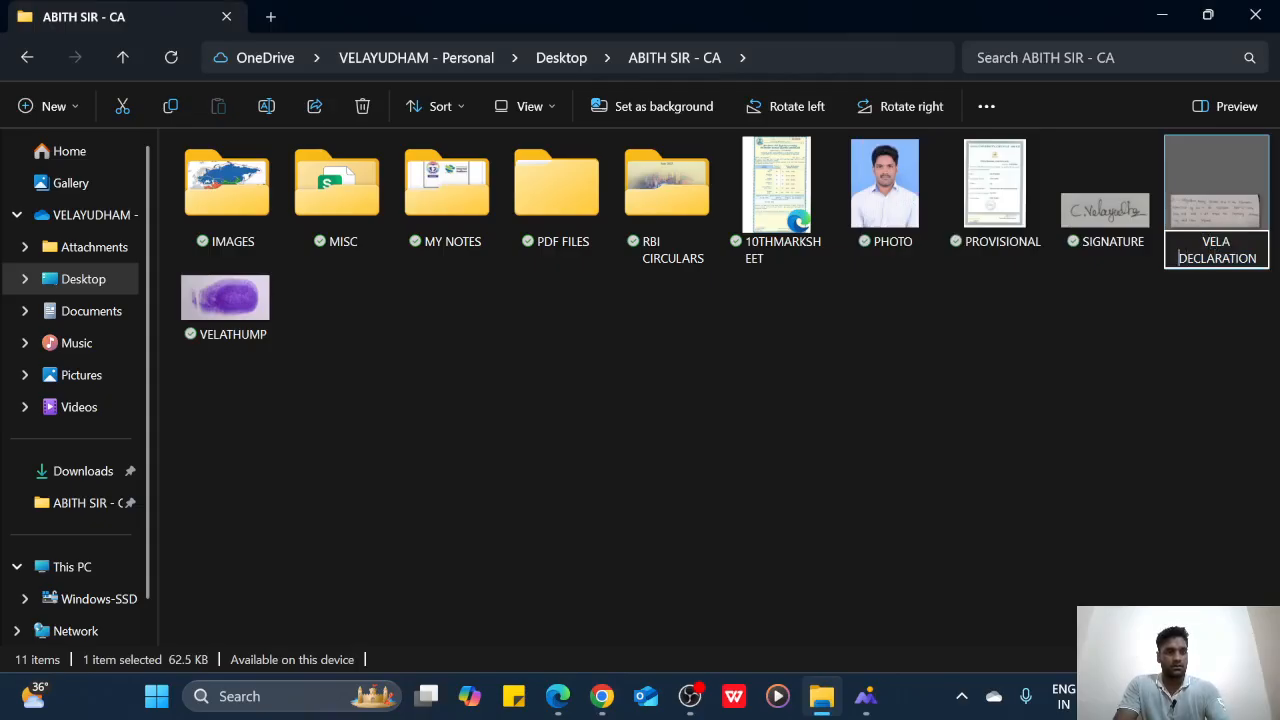
key(BackSpace)
key(Return)
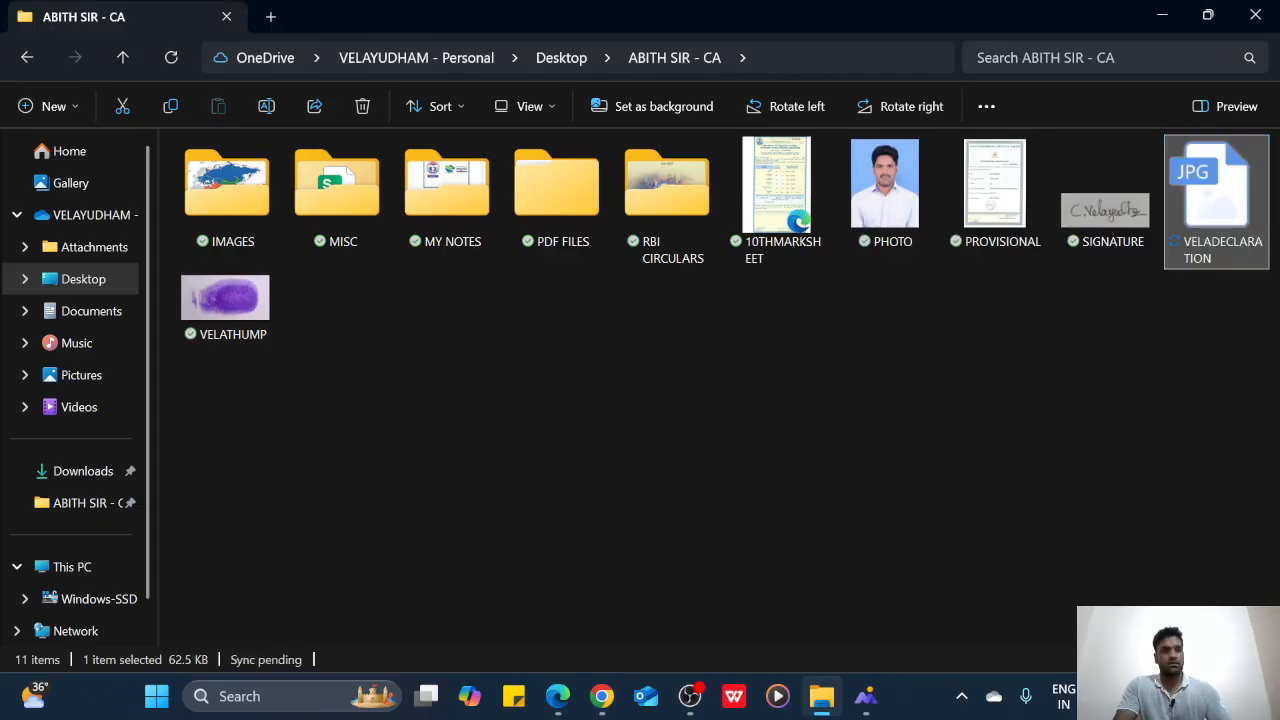
Choose VELADECLARATION in the Open dialog, upload it, and accept the declaration preview
click(602, 696)
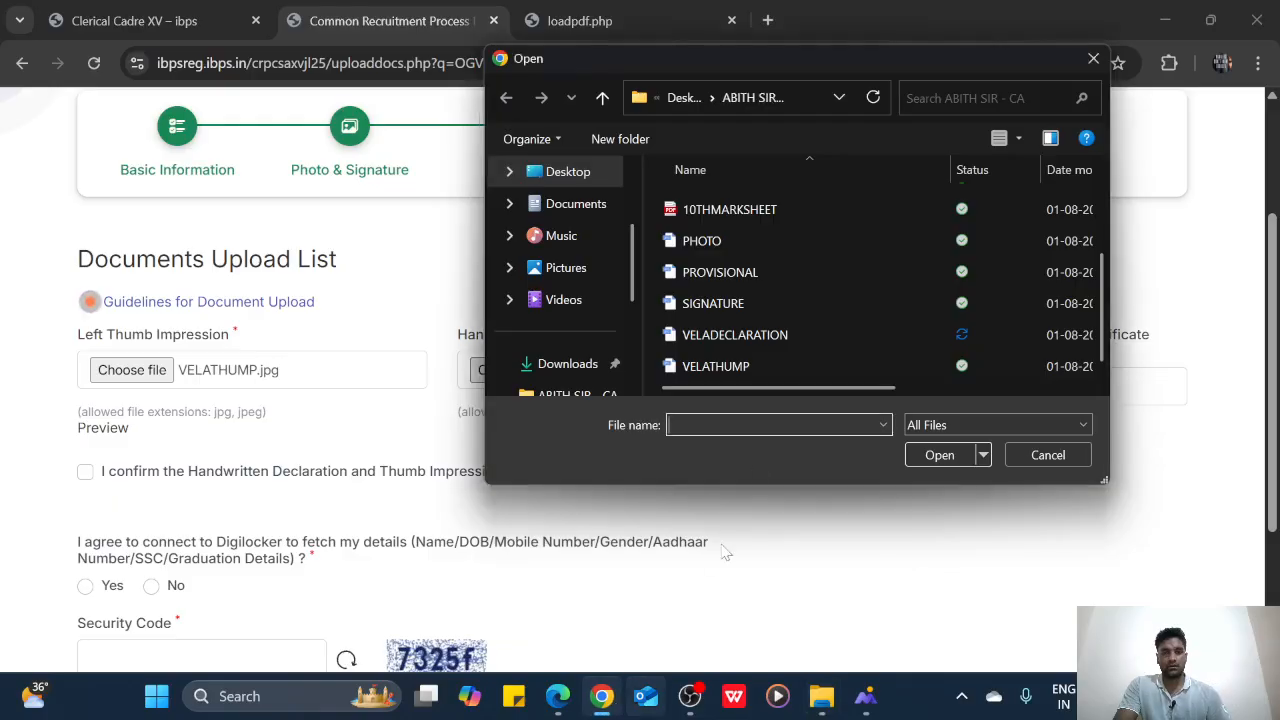
click(785, 337)
click(914, 446)
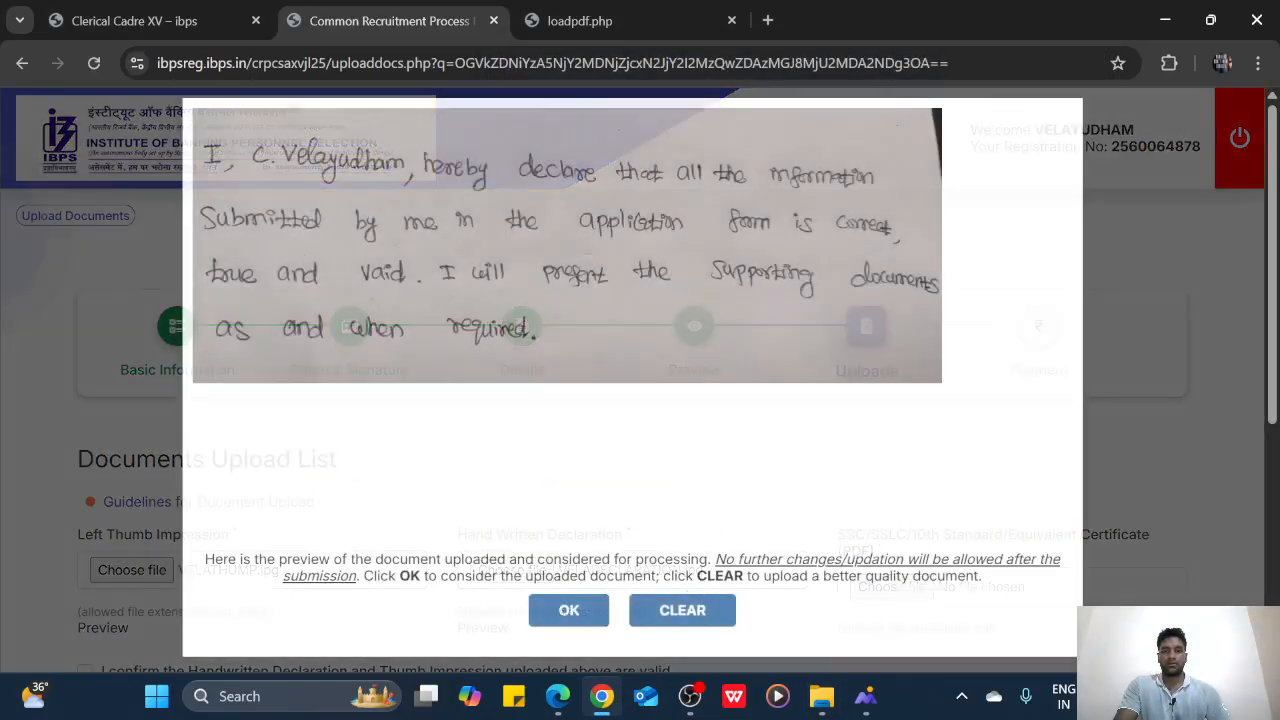
click(569, 610)
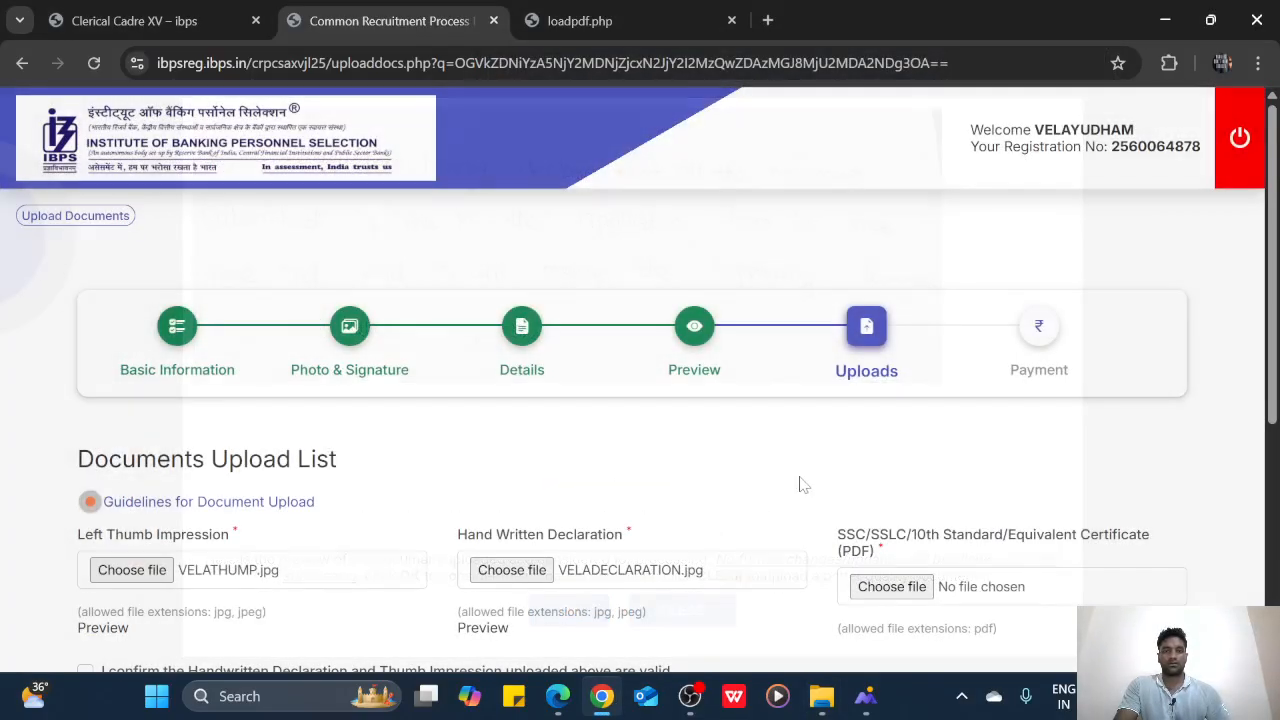
scroll(805, 480, down, 2)
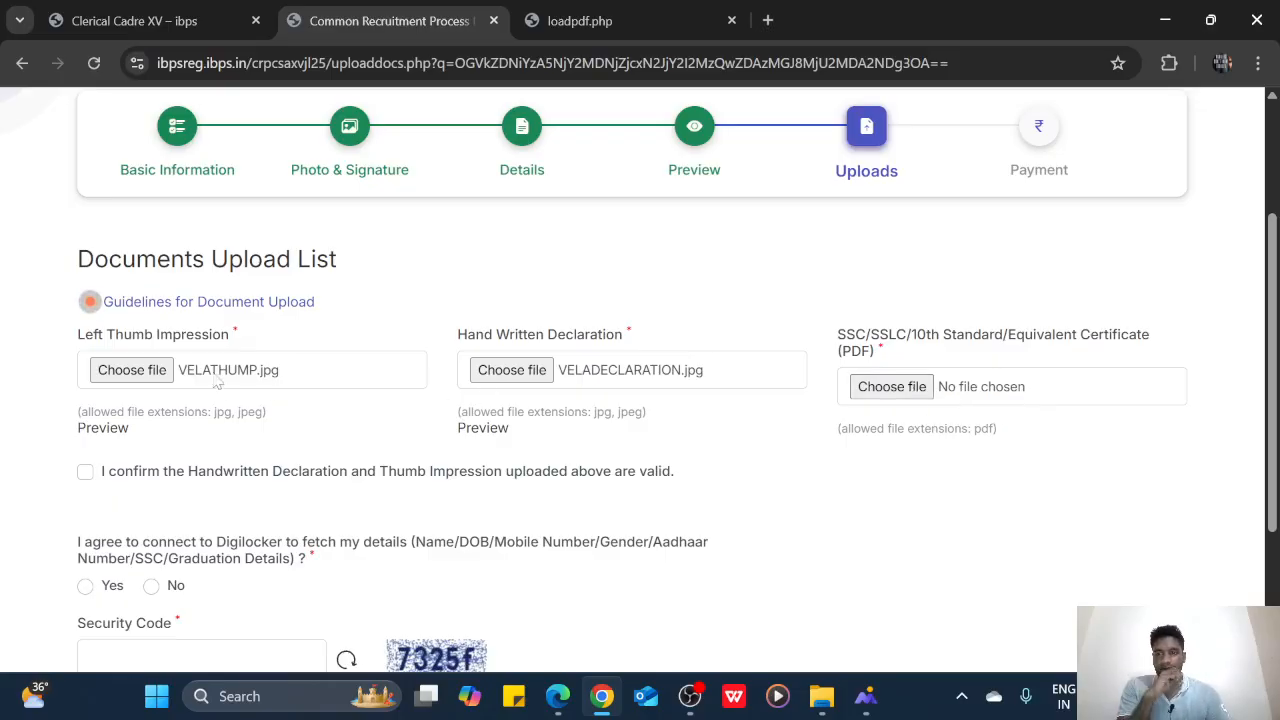
scroll(287, 376, down, 2)
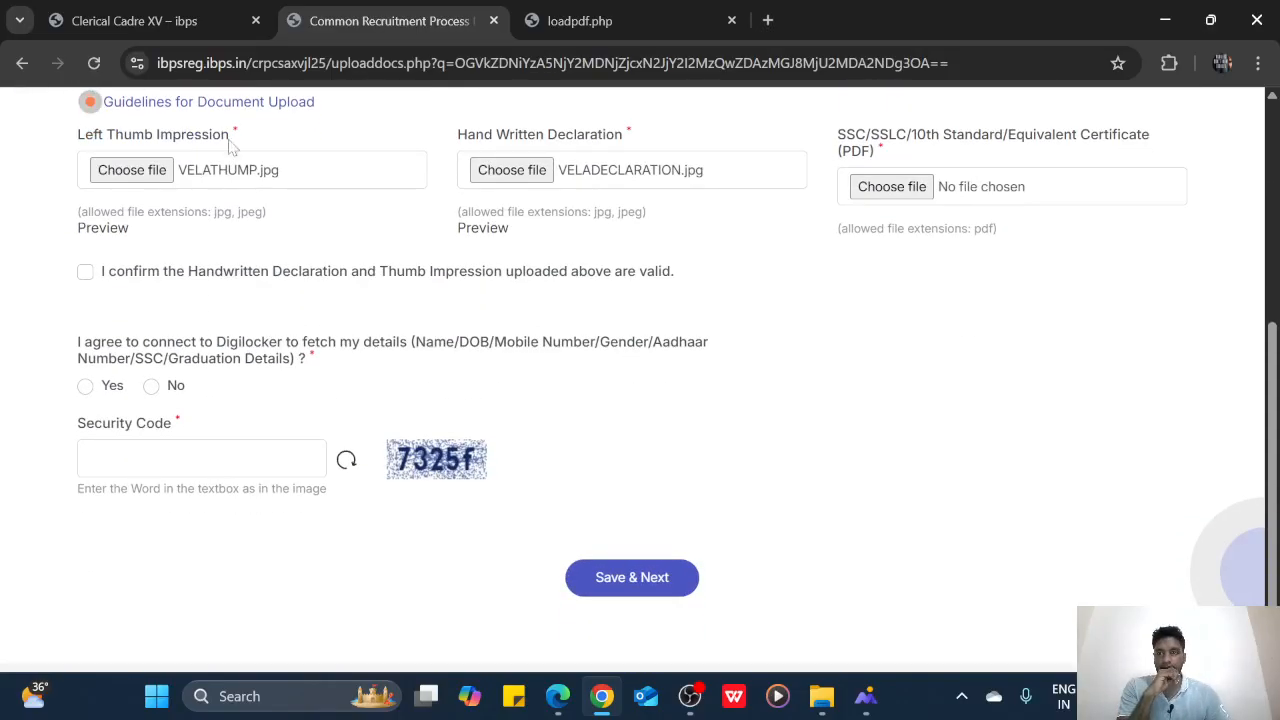
scroll(244, 226, up, 2)
click(263, 302)
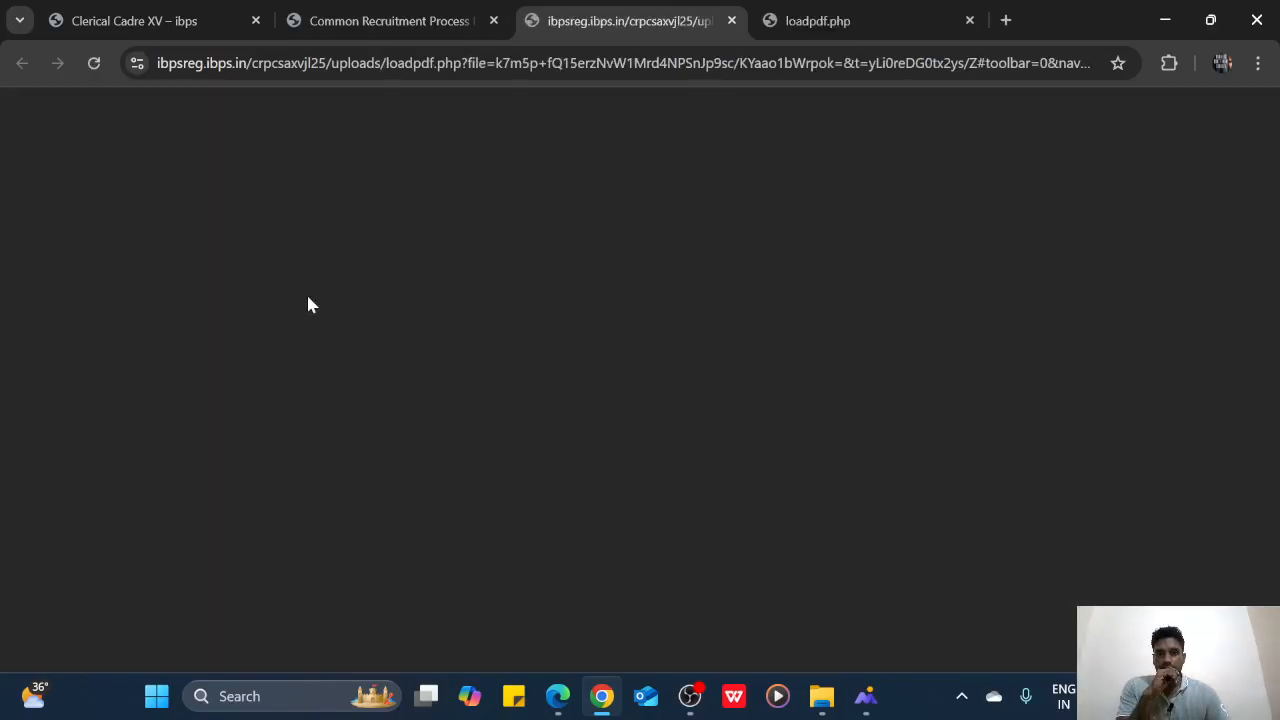
scroll(766, 238, down, 5)
scroll(766, 238, down, 10)
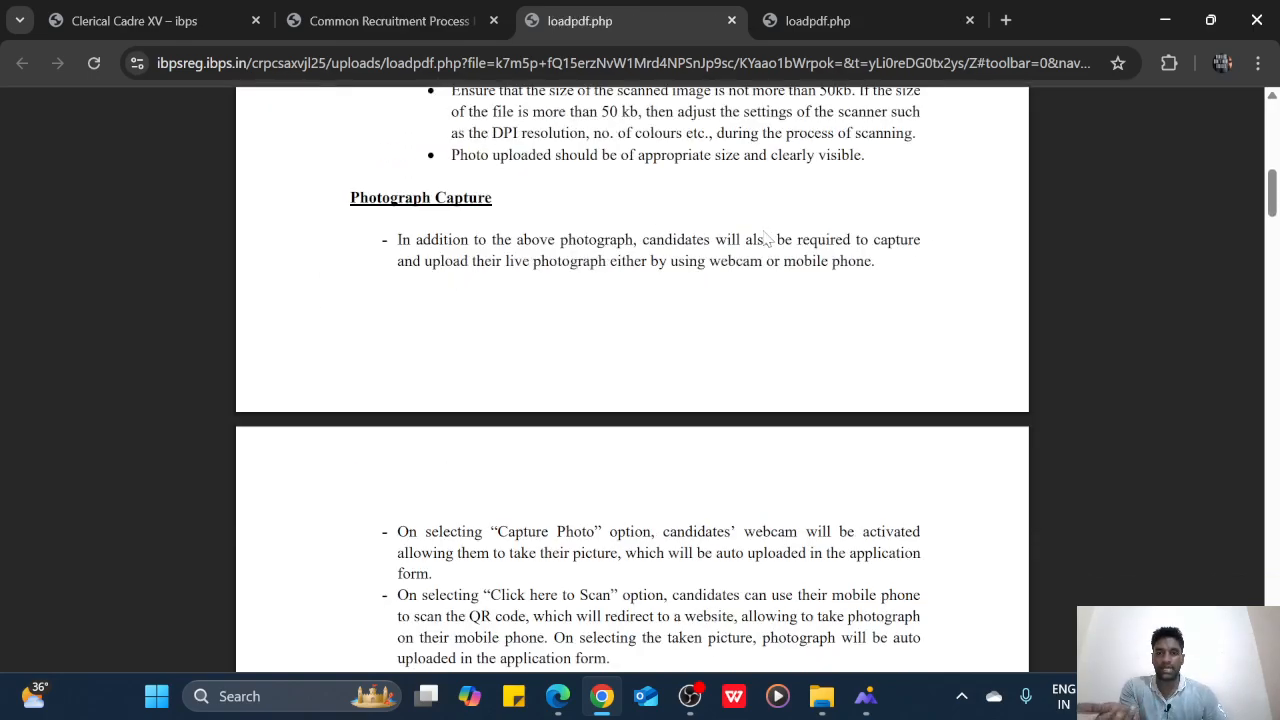
scroll(760, 389, down, 3)
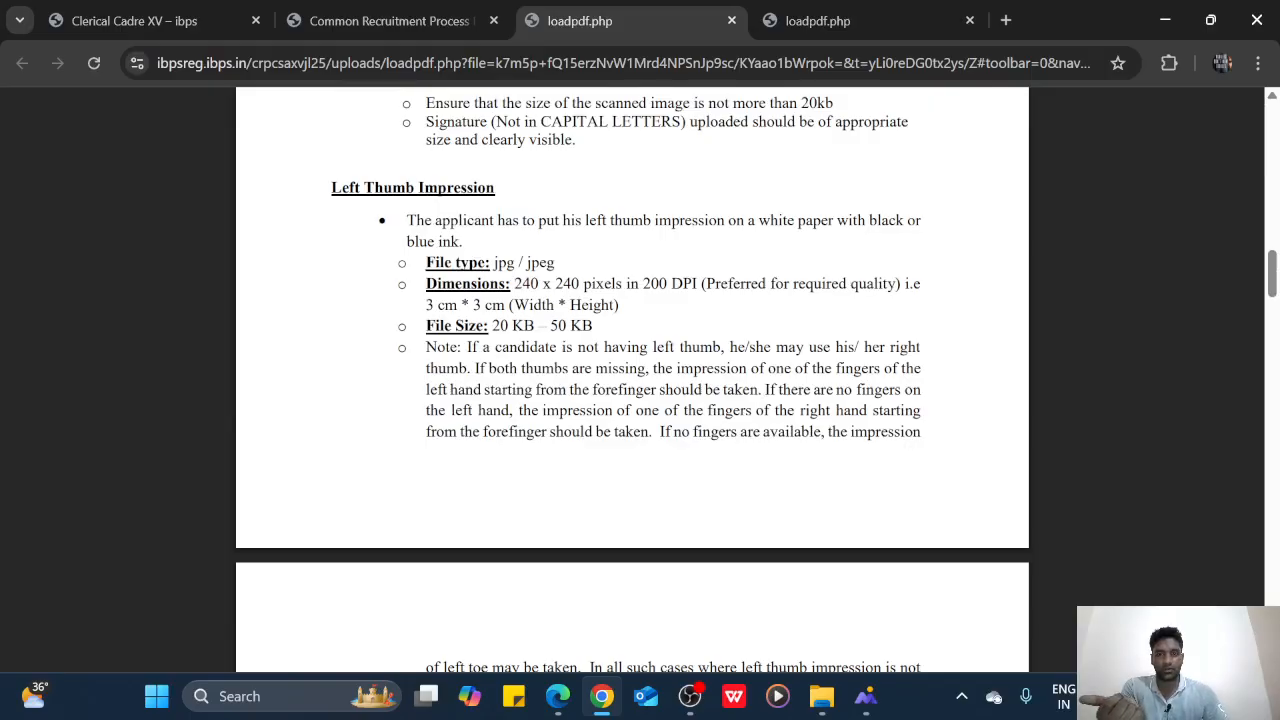
drag(500, 326, 593, 305)
scroll(683, 336, down, 5)
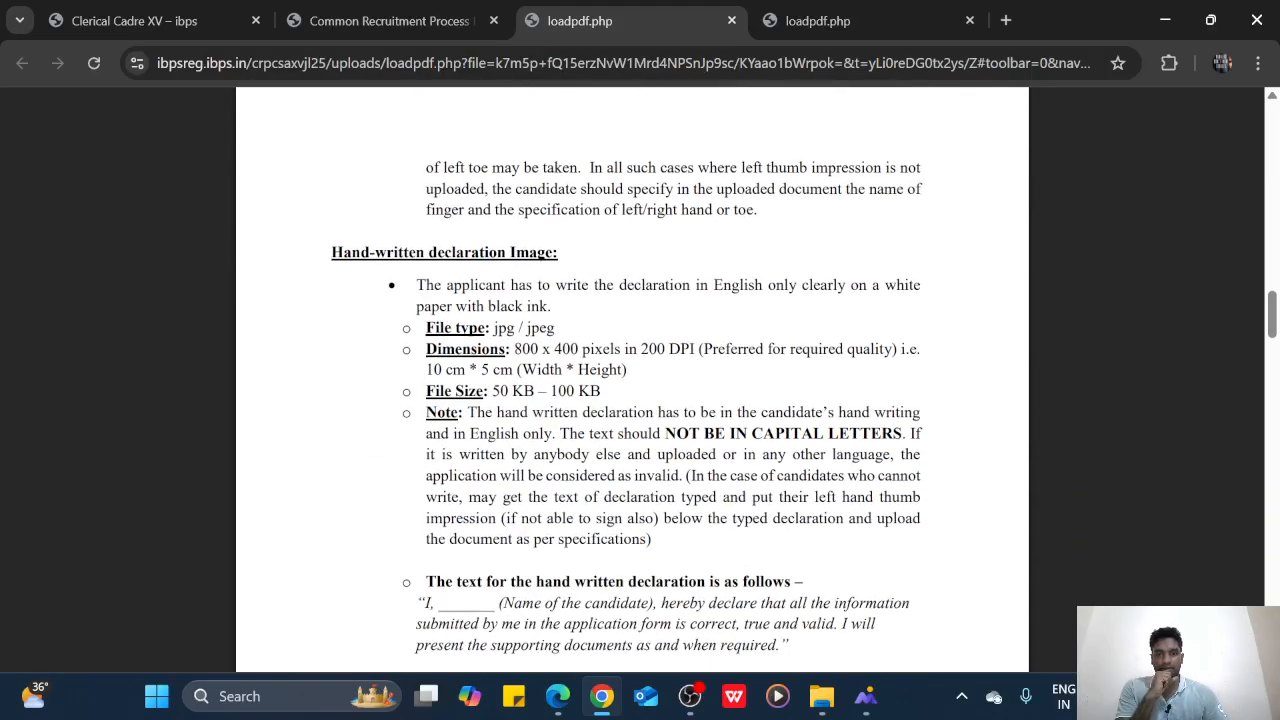
drag(495, 391, 604, 377)
click(695, 400)
scroll(697, 401, down, 1)
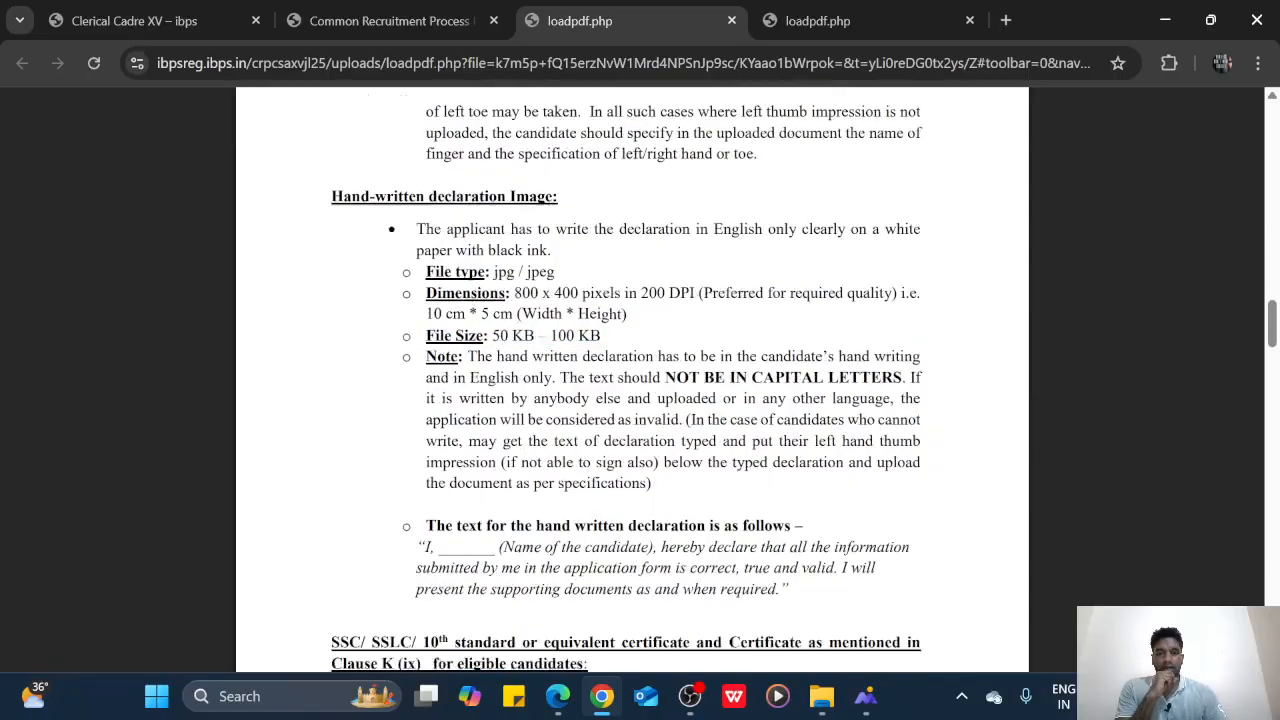
scroll(510, 374, down, 2)
drag(424, 303, 790, 346)
click(632, 380)
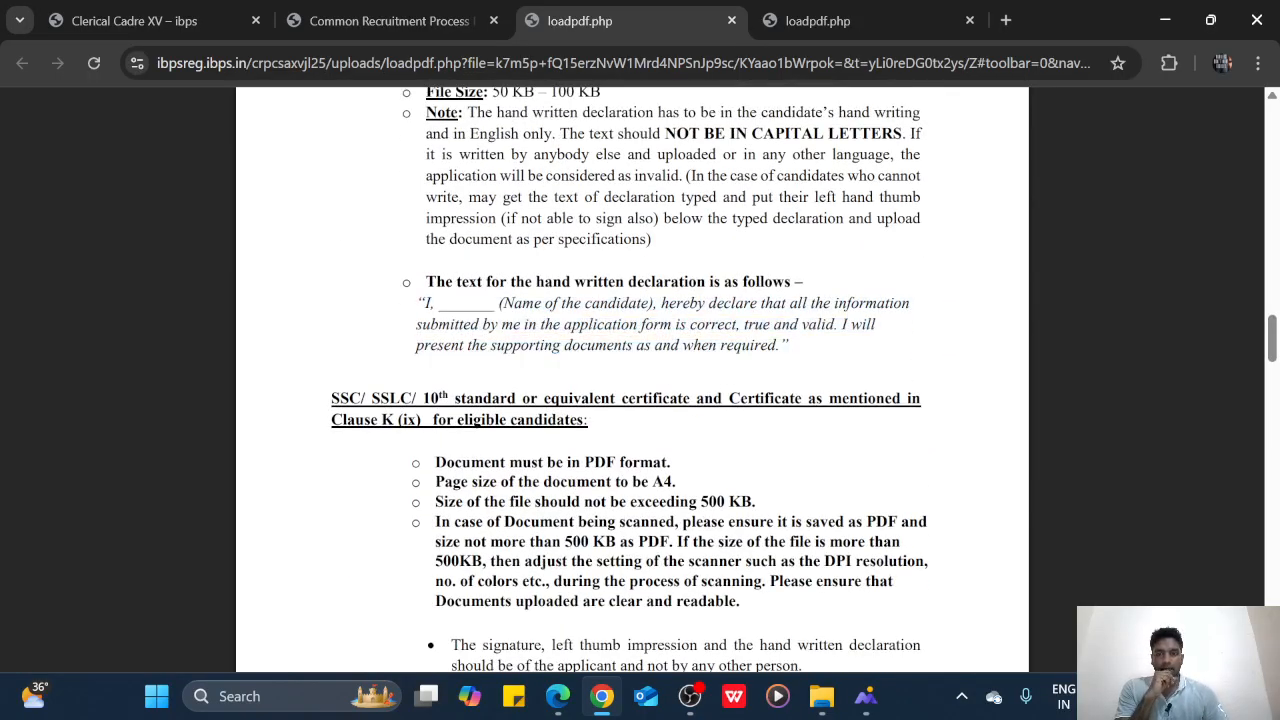
scroll(632, 380, down, 9)
scroll(843, 399, down, 12)
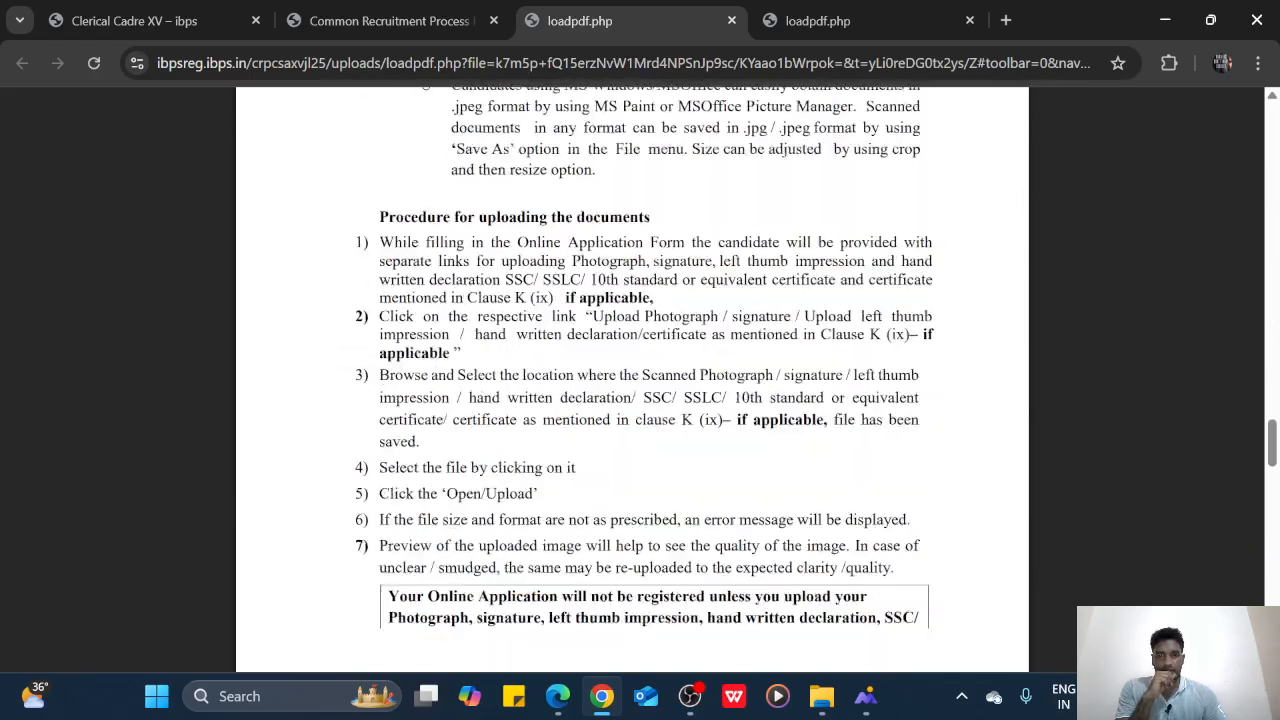
scroll(843, 399, up, 3)
scroll(843, 399, up, 8)
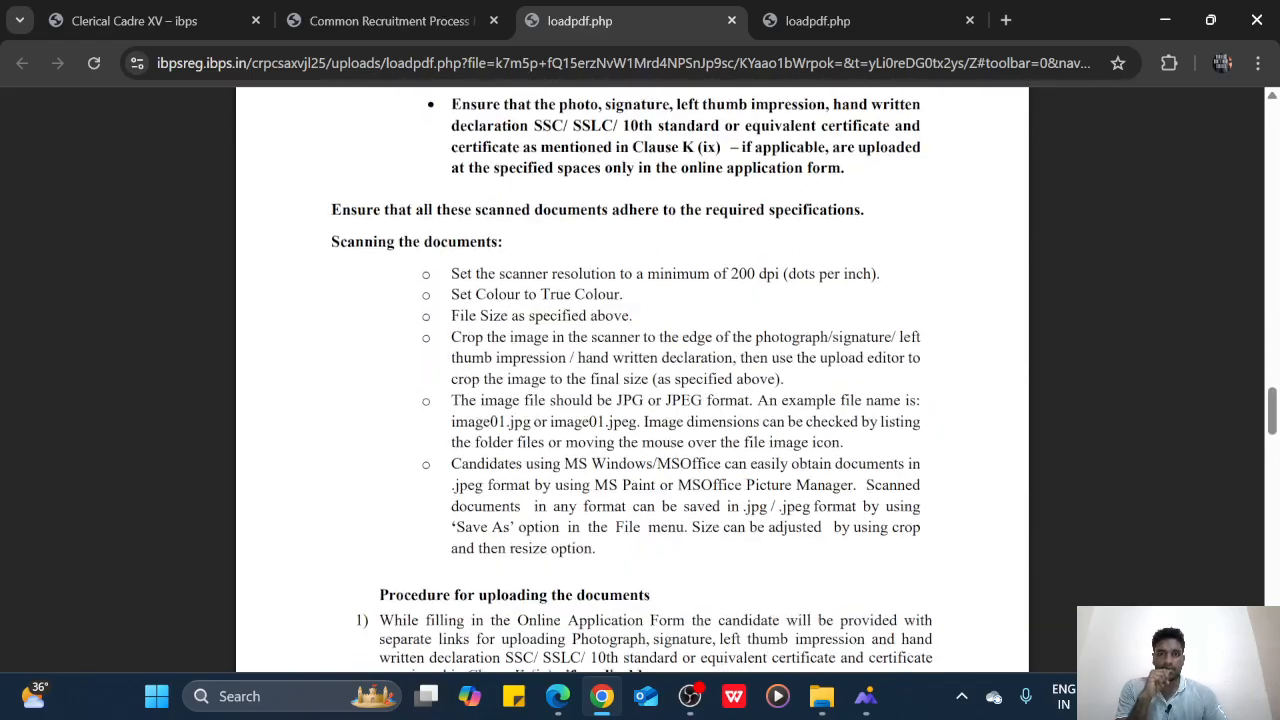
scroll(865, 389, up, 2)
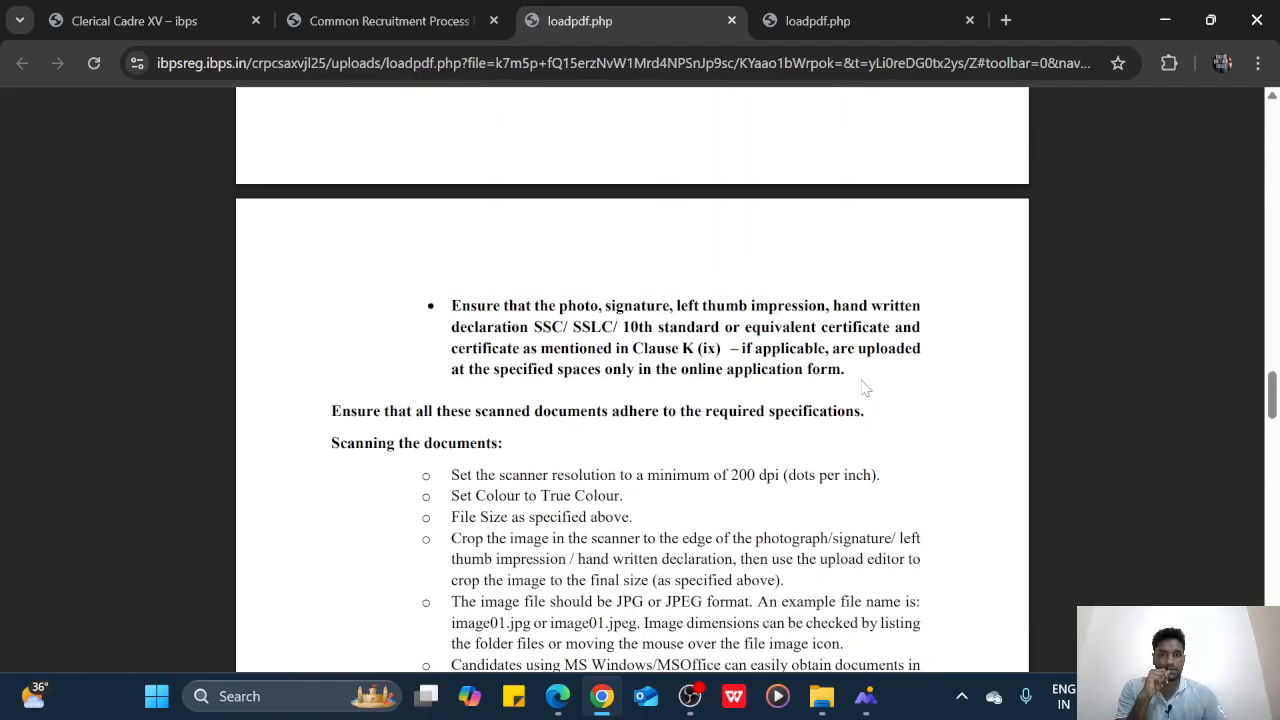
scroll(865, 389, up, 2)
scroll(864, 388, up, 1)
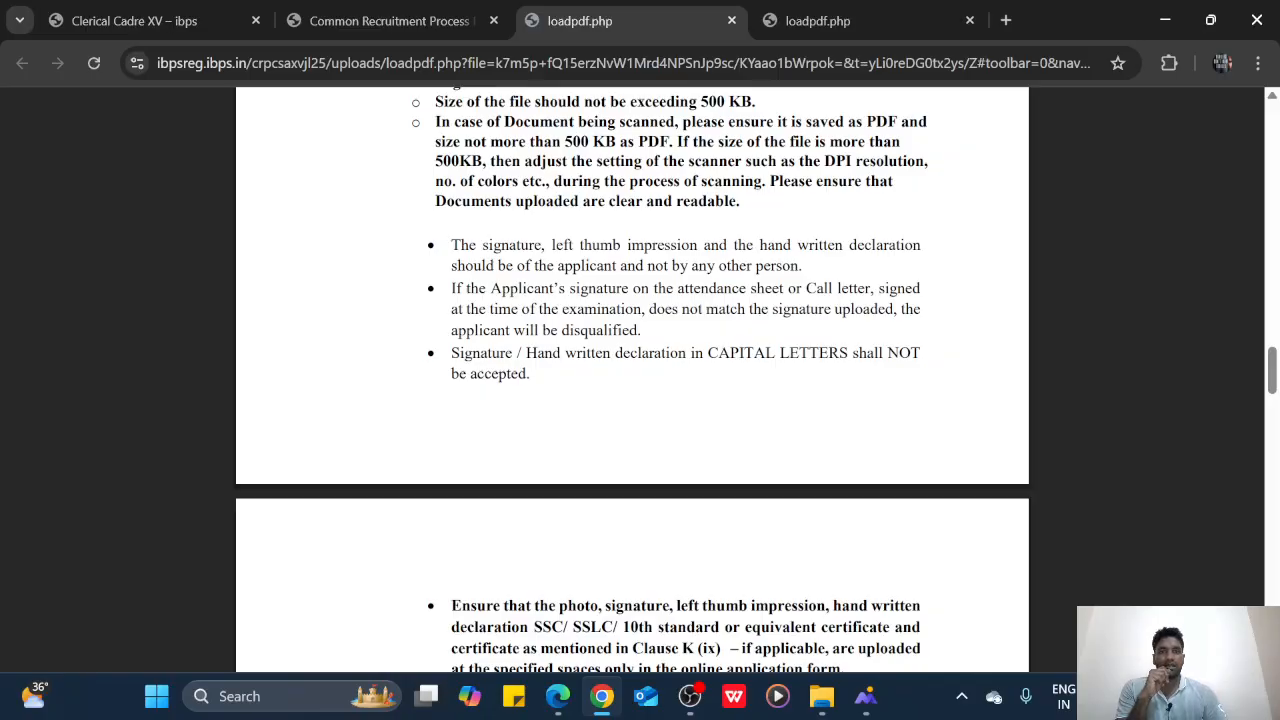
drag(564, 141, 636, 141)
click(706, 162)
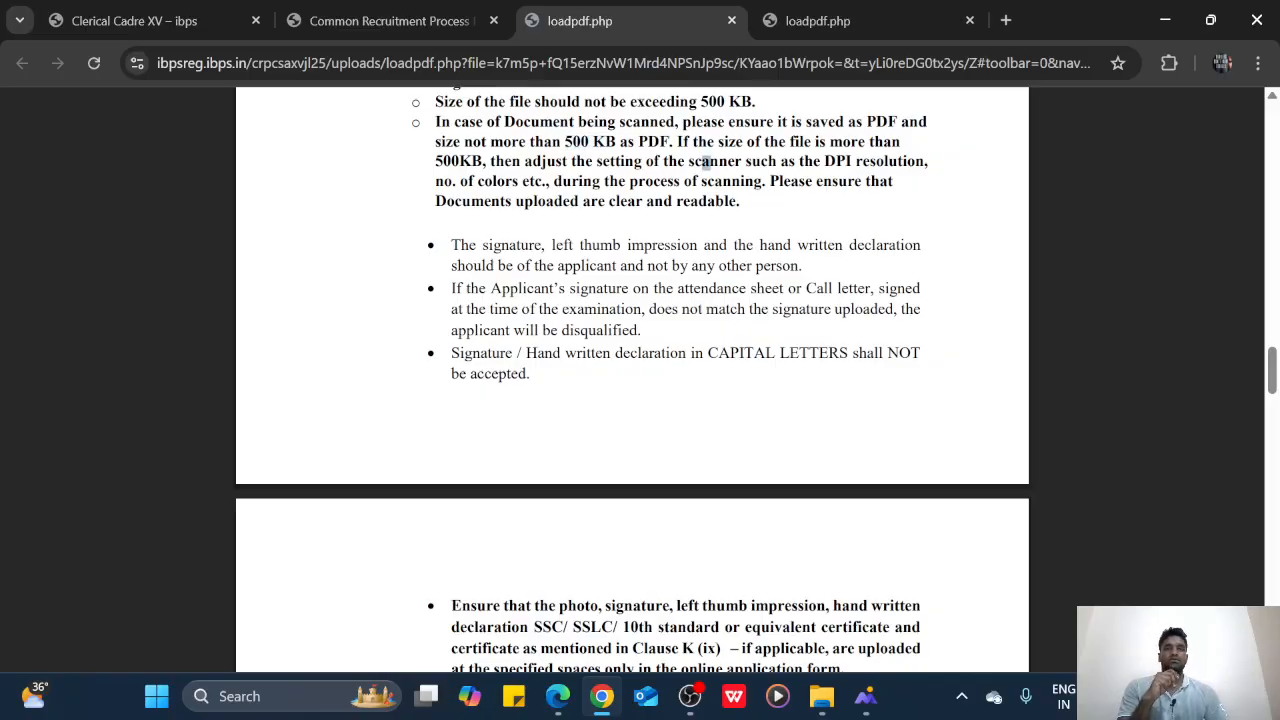
click(732, 20)
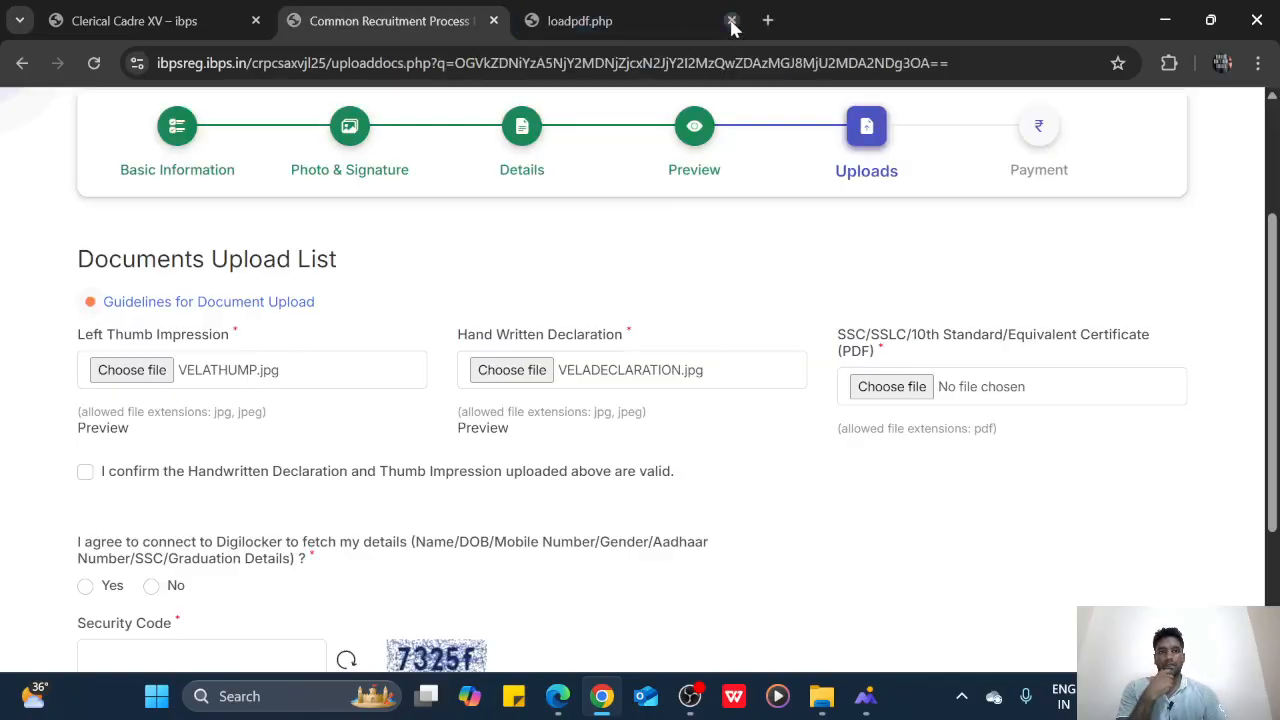
Attach 10THMARKSHEET.pdf to the SSC/10th certificate field and accept its preview
click(885, 388)
click(823, 361)
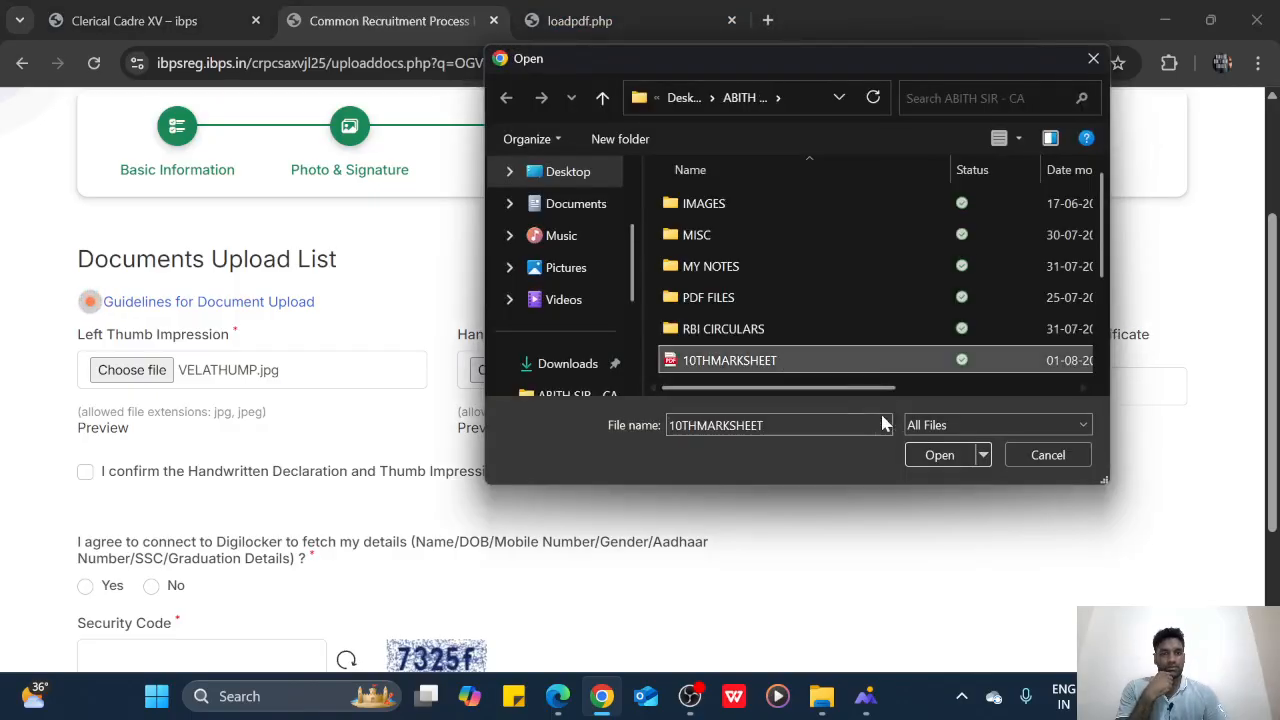
click(938, 455)
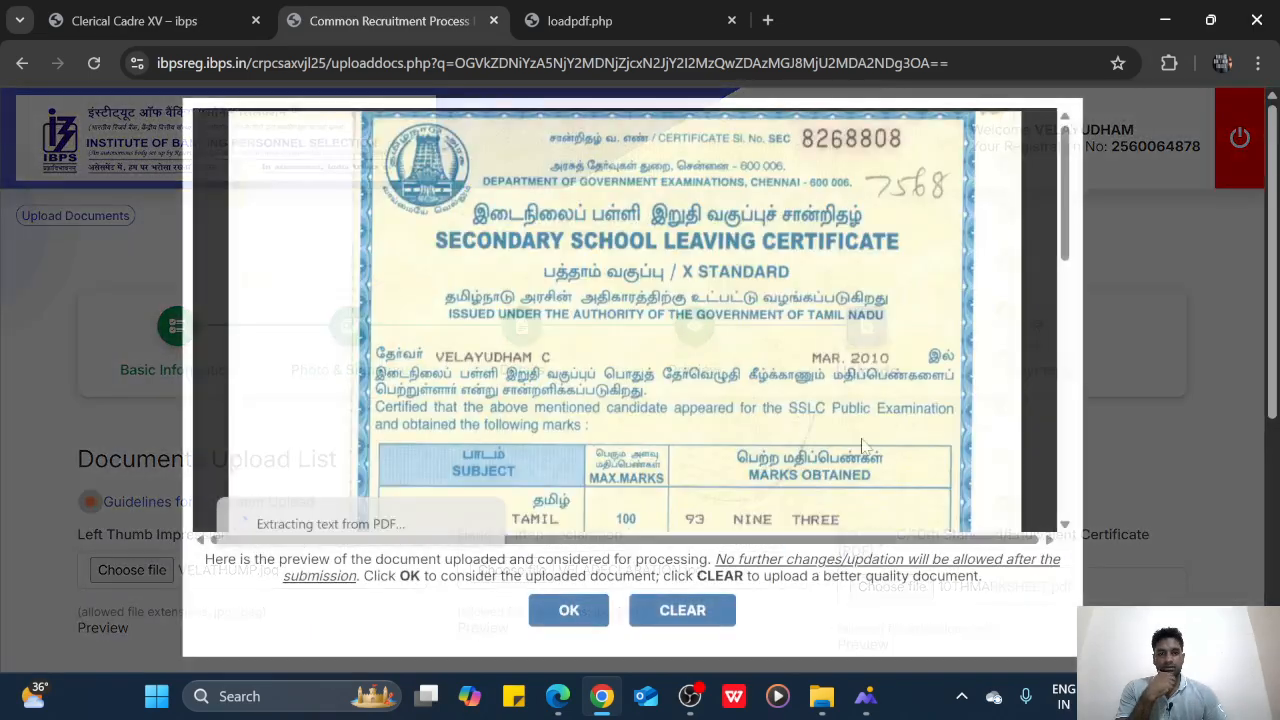
scroll(862, 445, down, 9)
scroll(783, 435, up, 6)
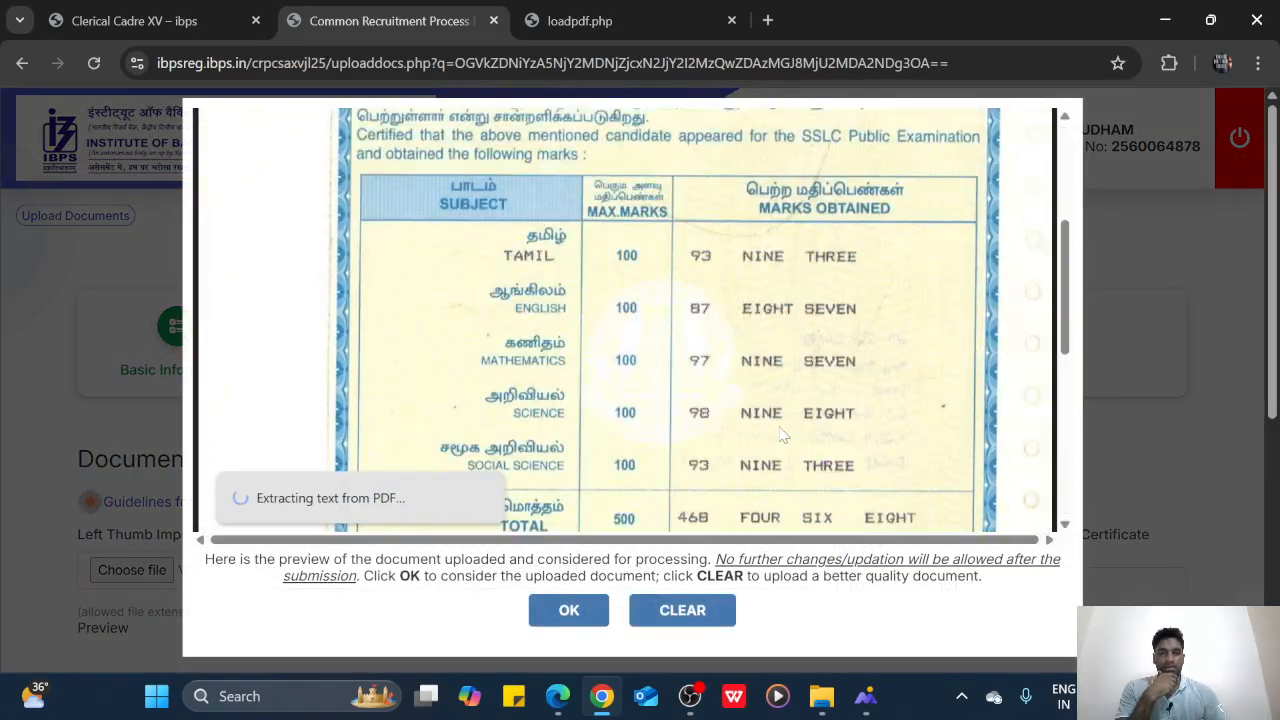
scroll(783, 435, down, 6)
click(566, 610)
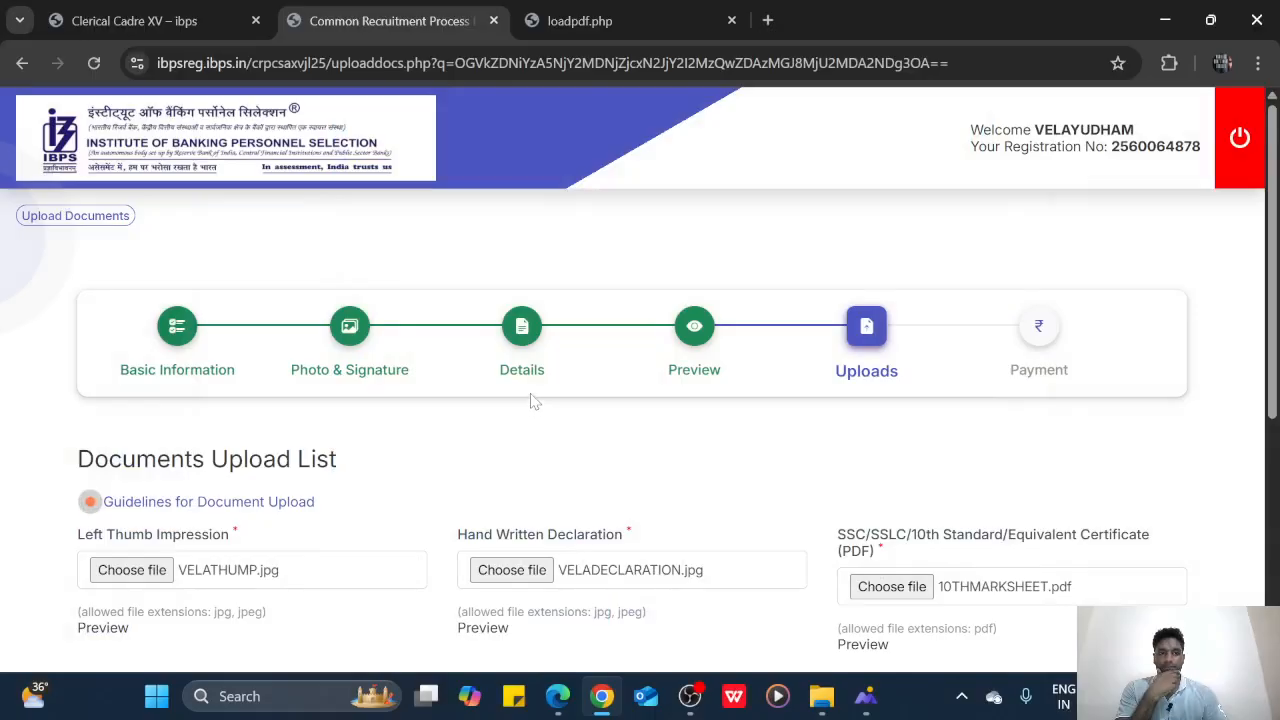
scroll(535, 399, down, 4)
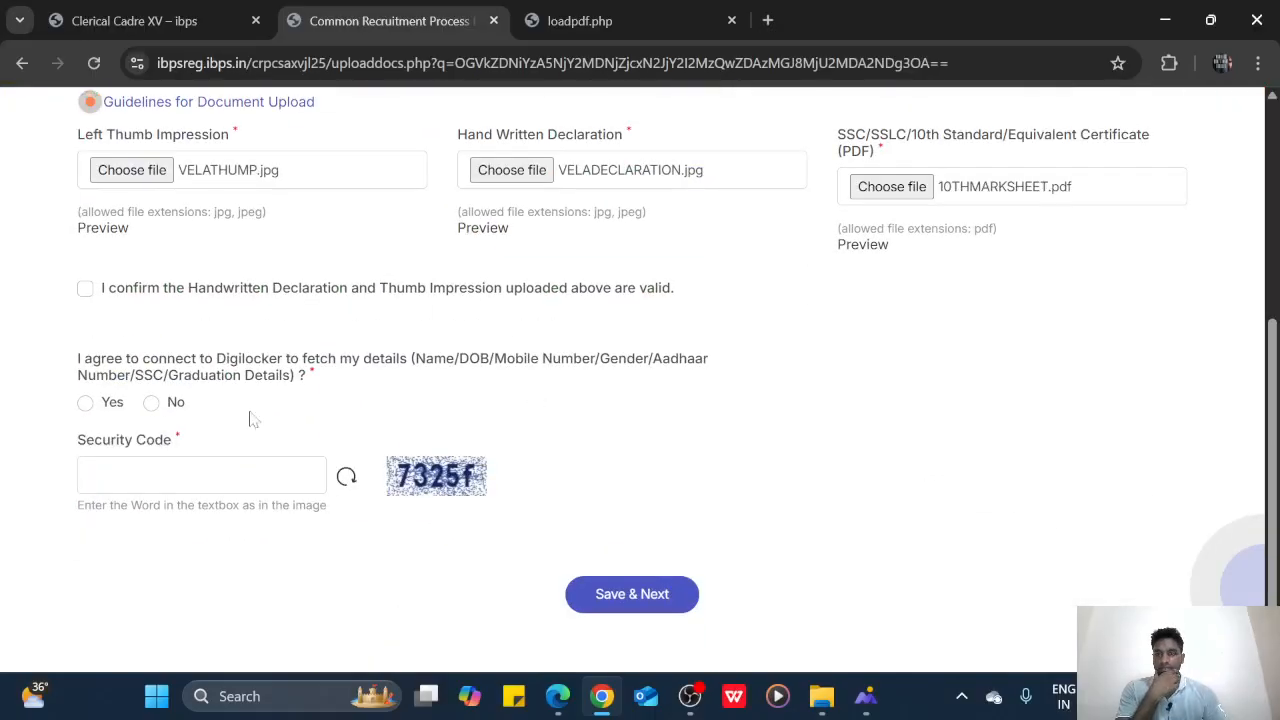
Tick the declaration confirmation, choose No for Digilocker, enter the security code, and final-submit
click(85, 289)
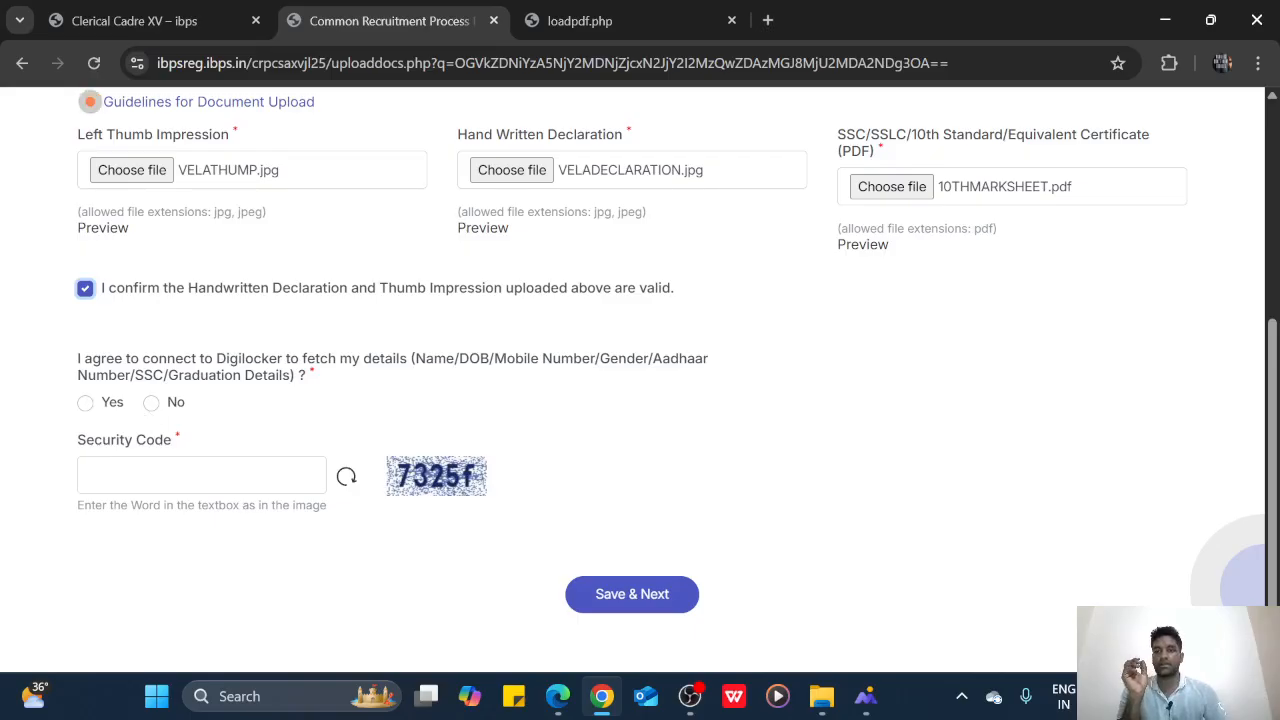
click(152, 405)
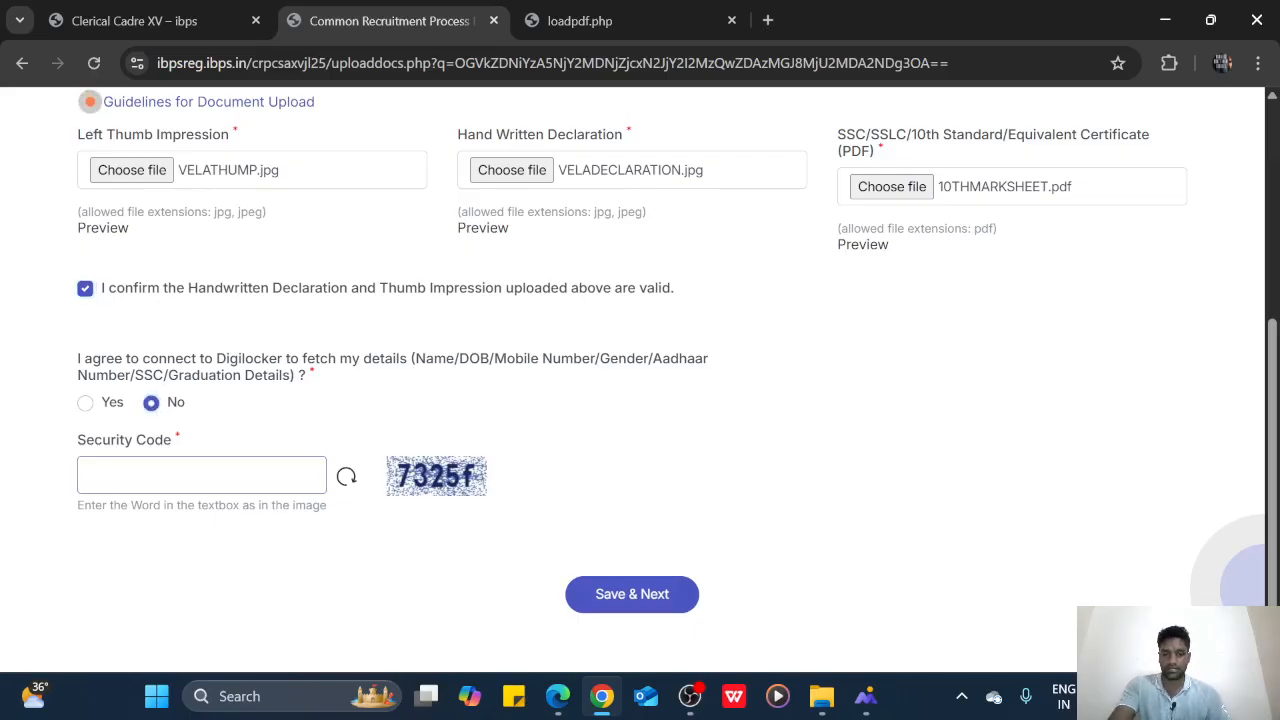
text(732)
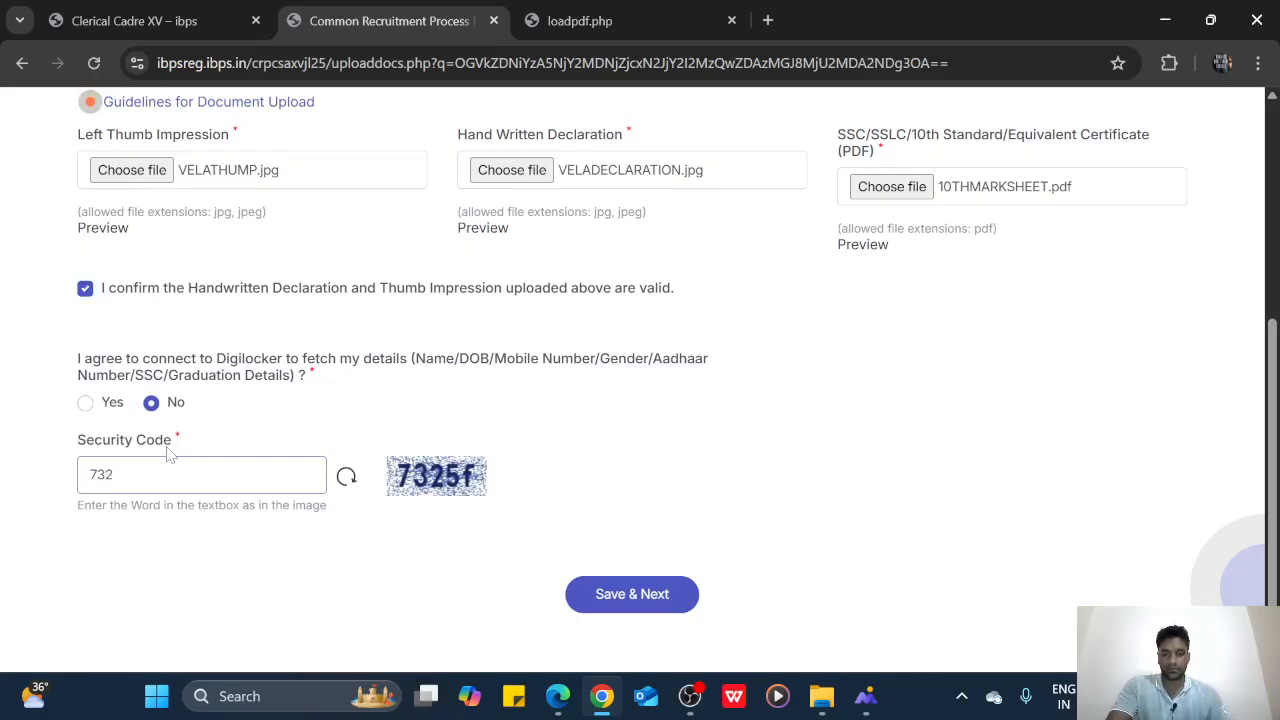
text(5f)
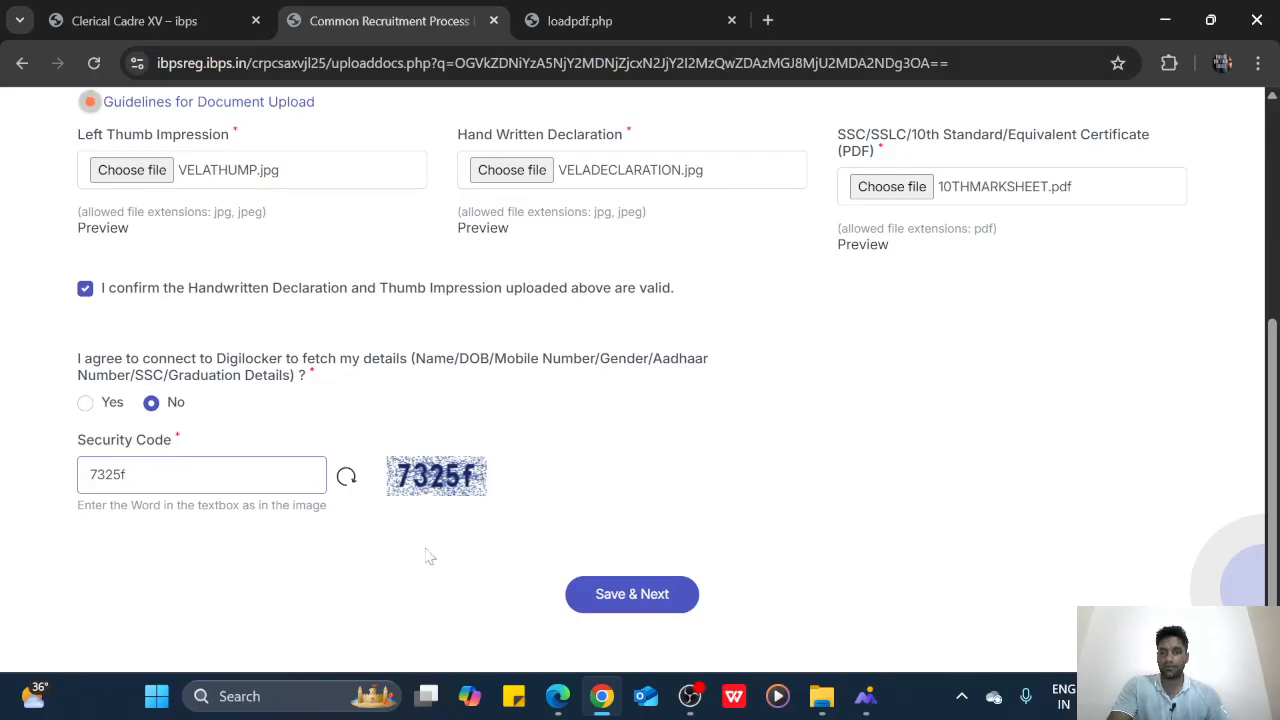
click(597, 592)
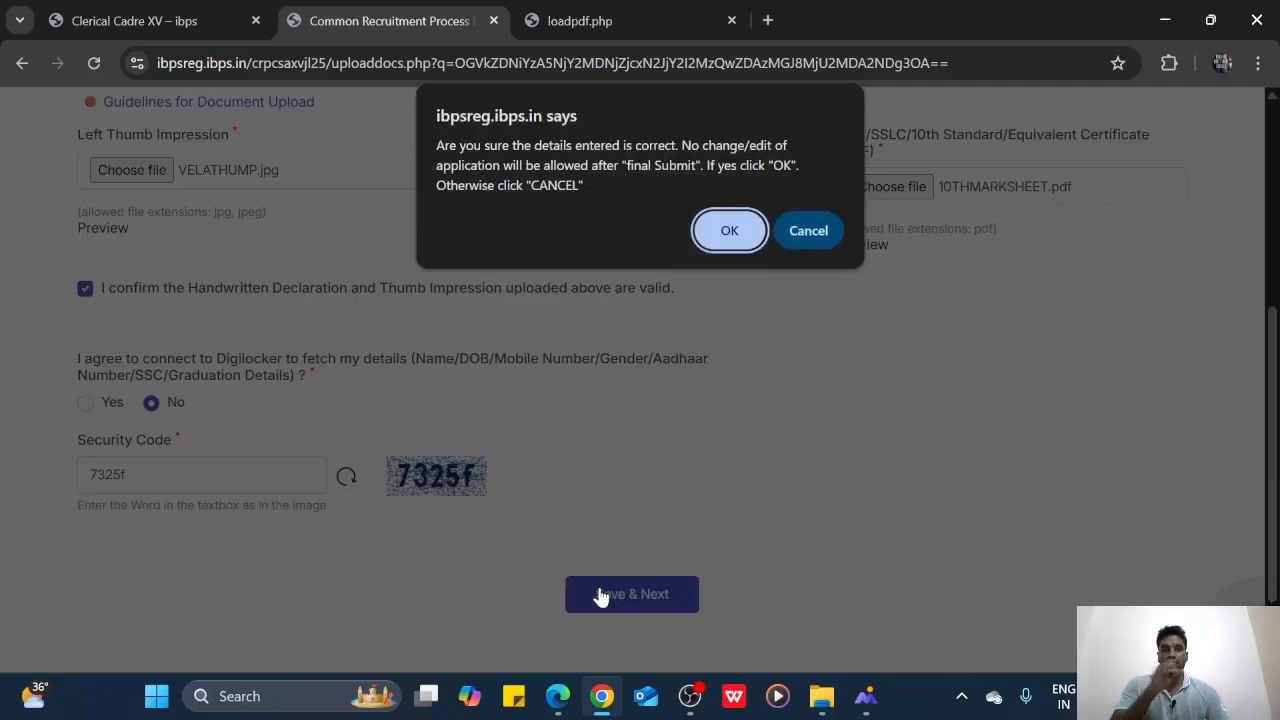
click(722, 241)
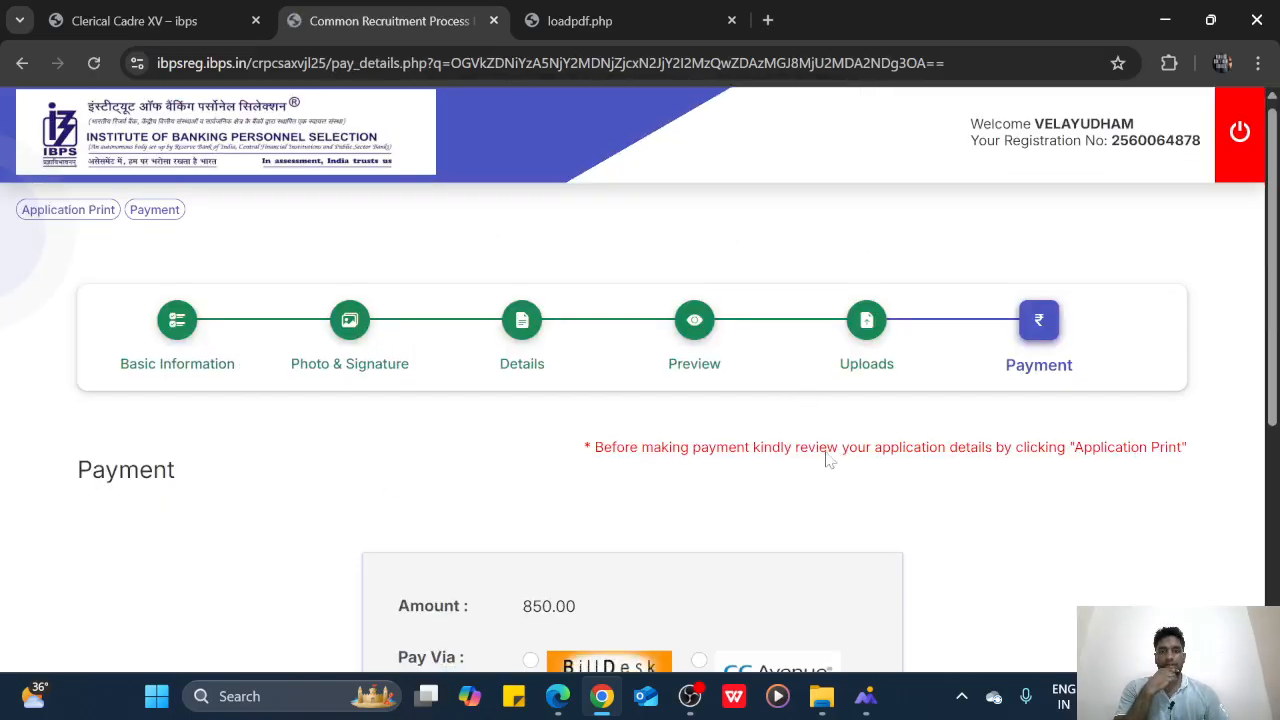
Select BillDesk for the 850.00 fee, enter the security code, and confirm the submission
scroll(826, 457, down, 3)
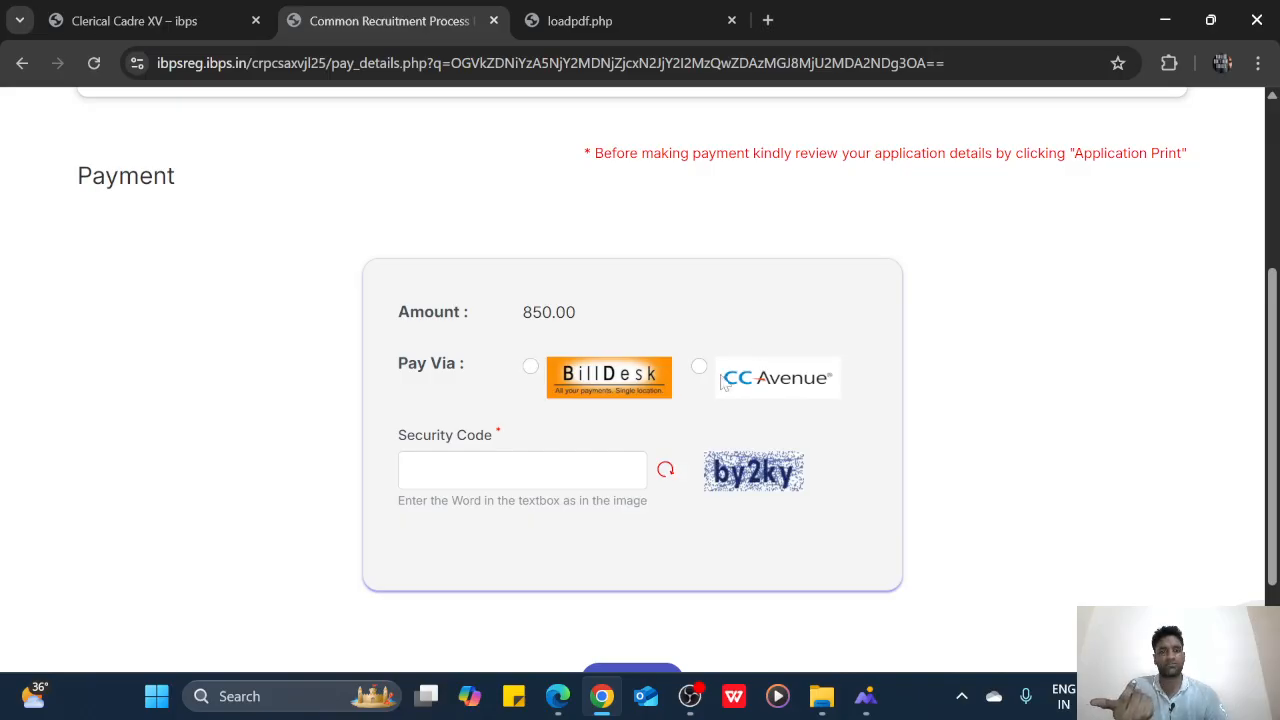
click(530, 367)
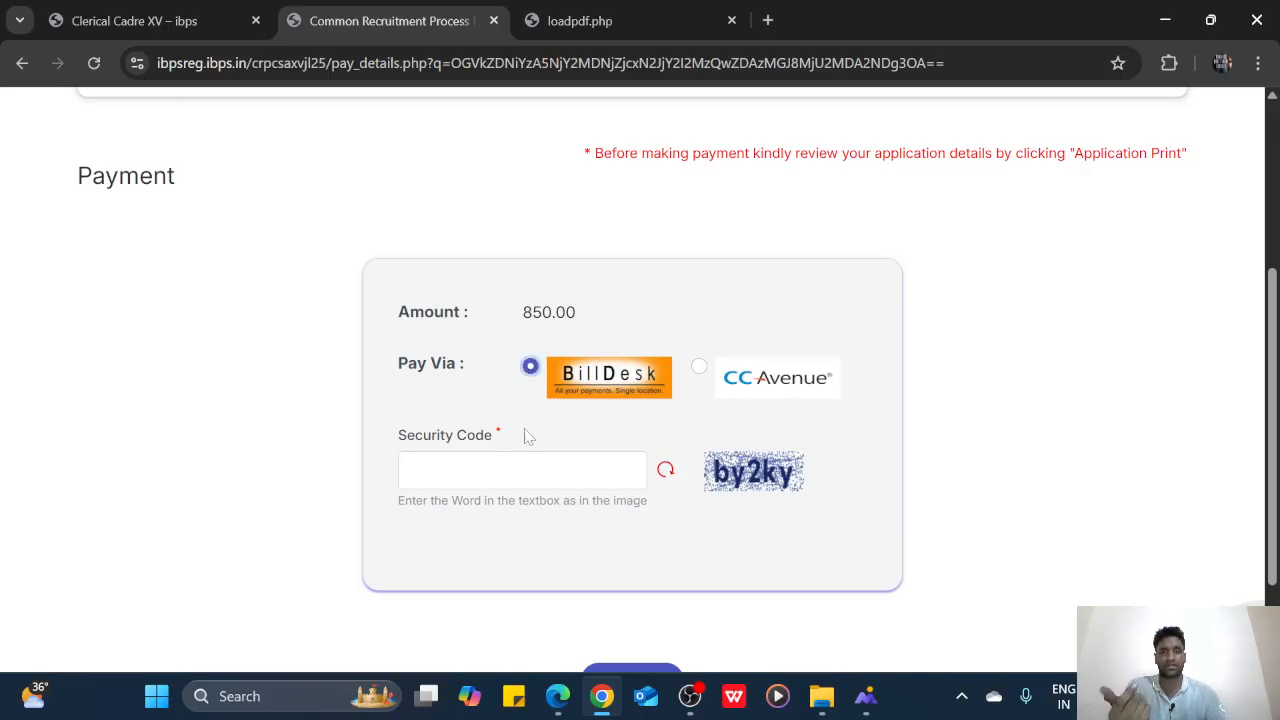
click(522, 458)
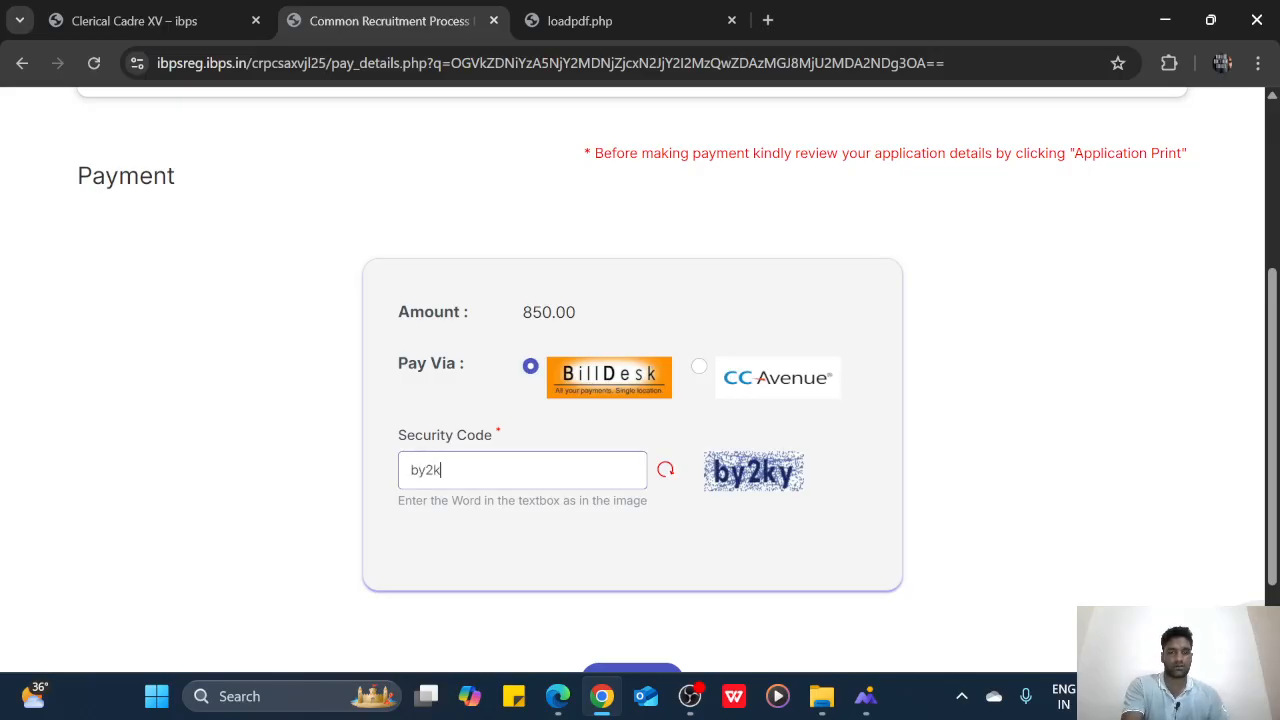
scroll(540, 490, down, 2)
click(616, 551)
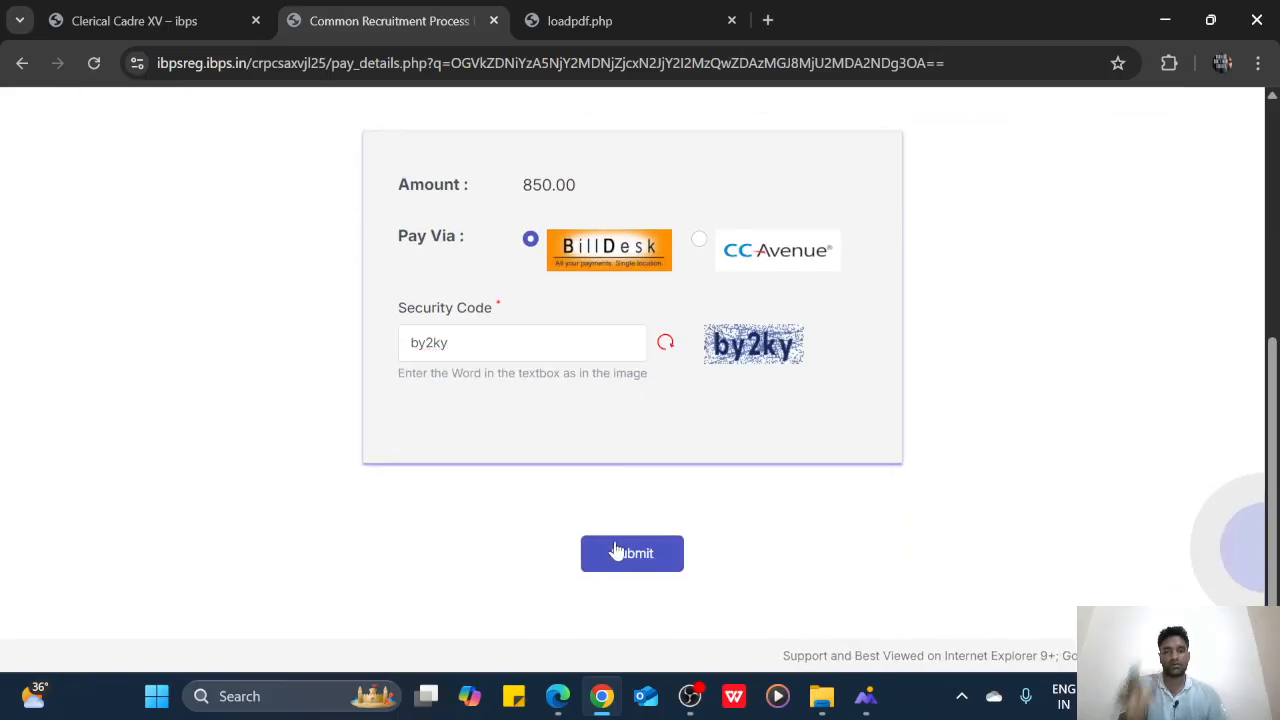
click(621, 558)
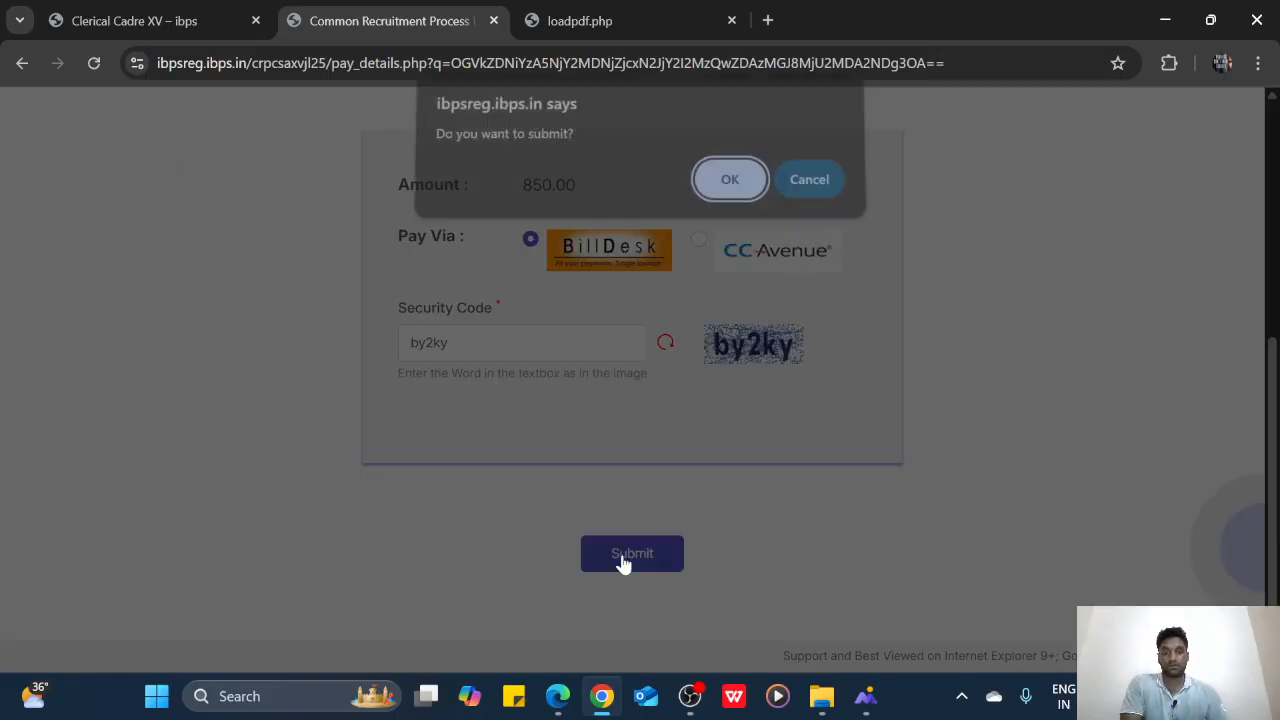
click(728, 192)
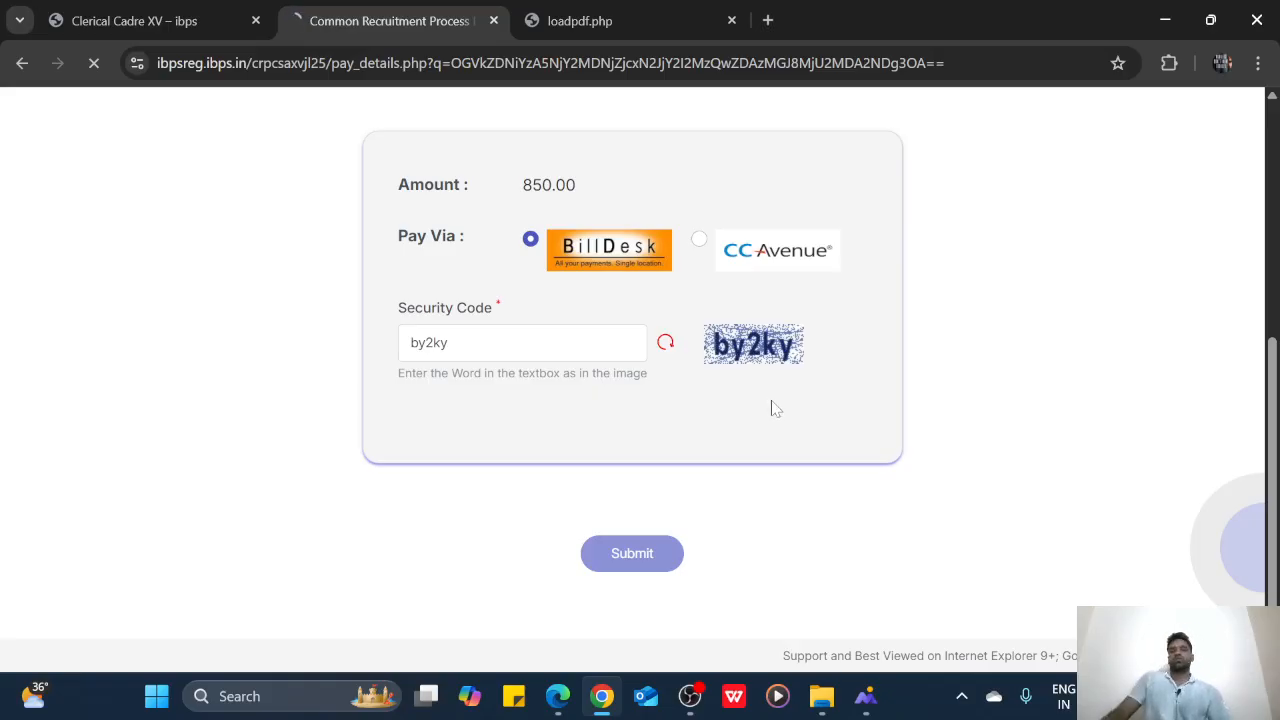
click(966, 700)
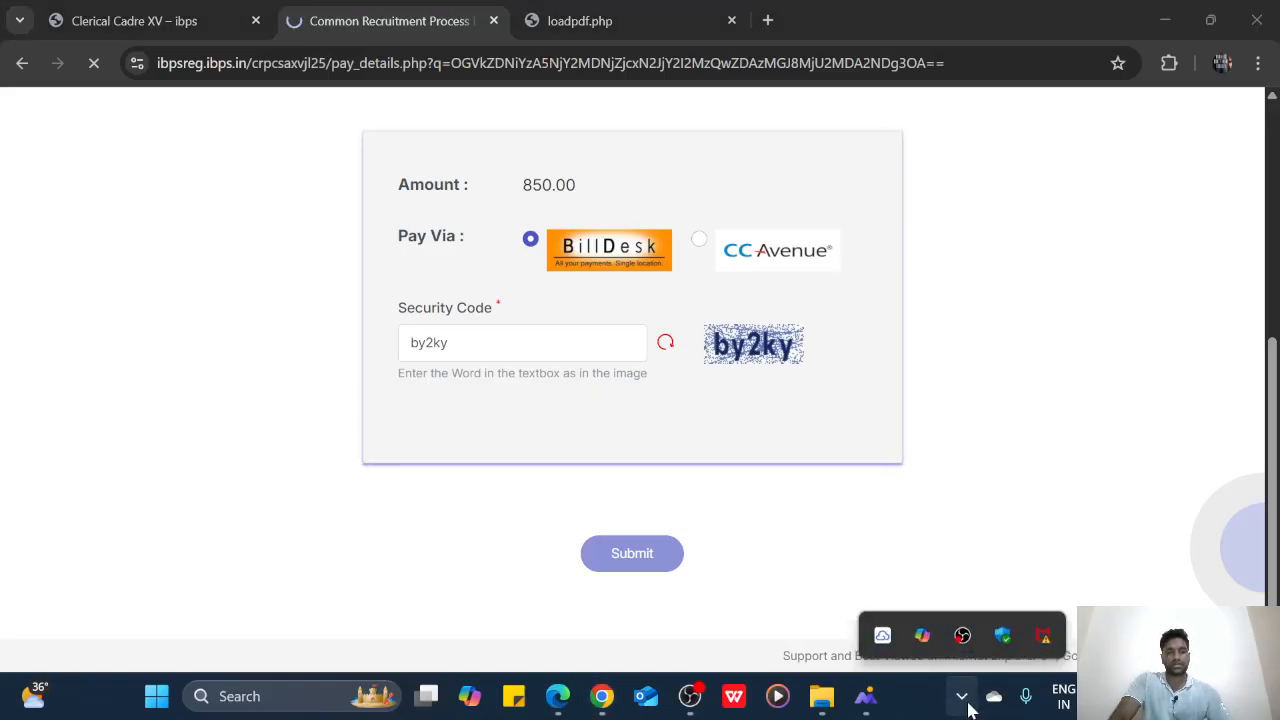
click(896, 4)
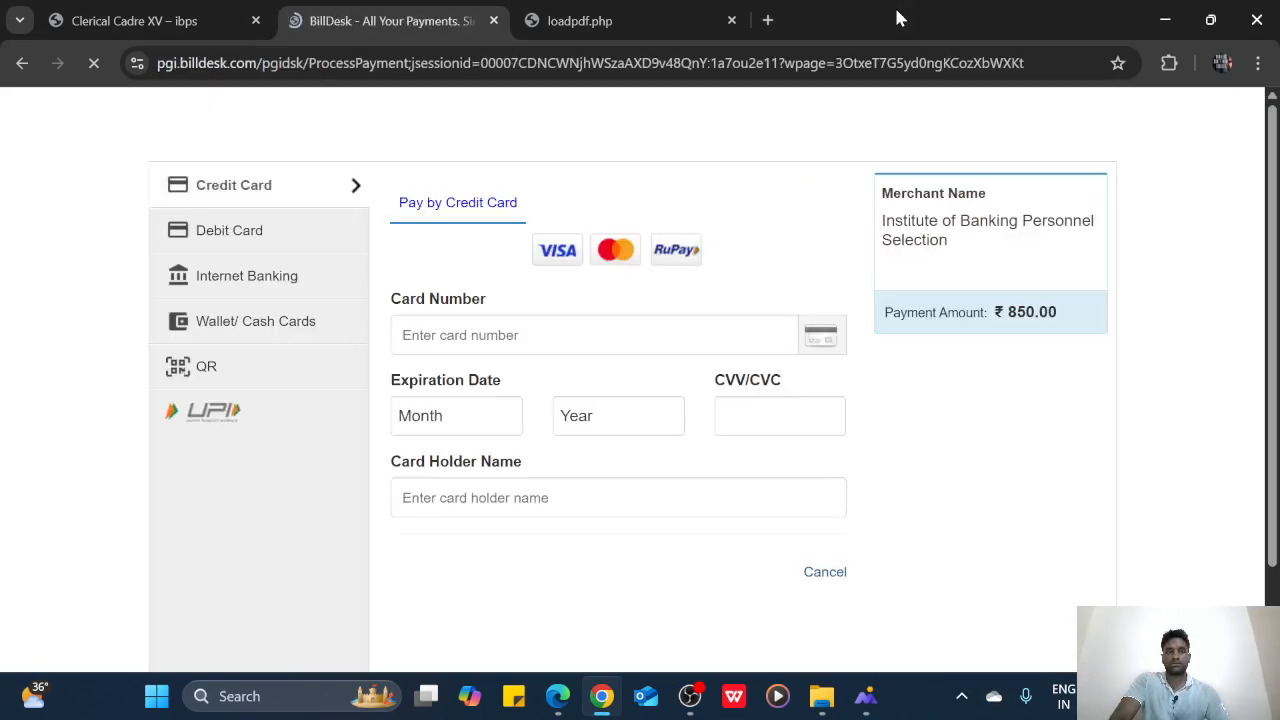
Pay by BHIM UPI QR, accept the convenience fees, and reveal the ₹850.00 QR code
click(242, 369)
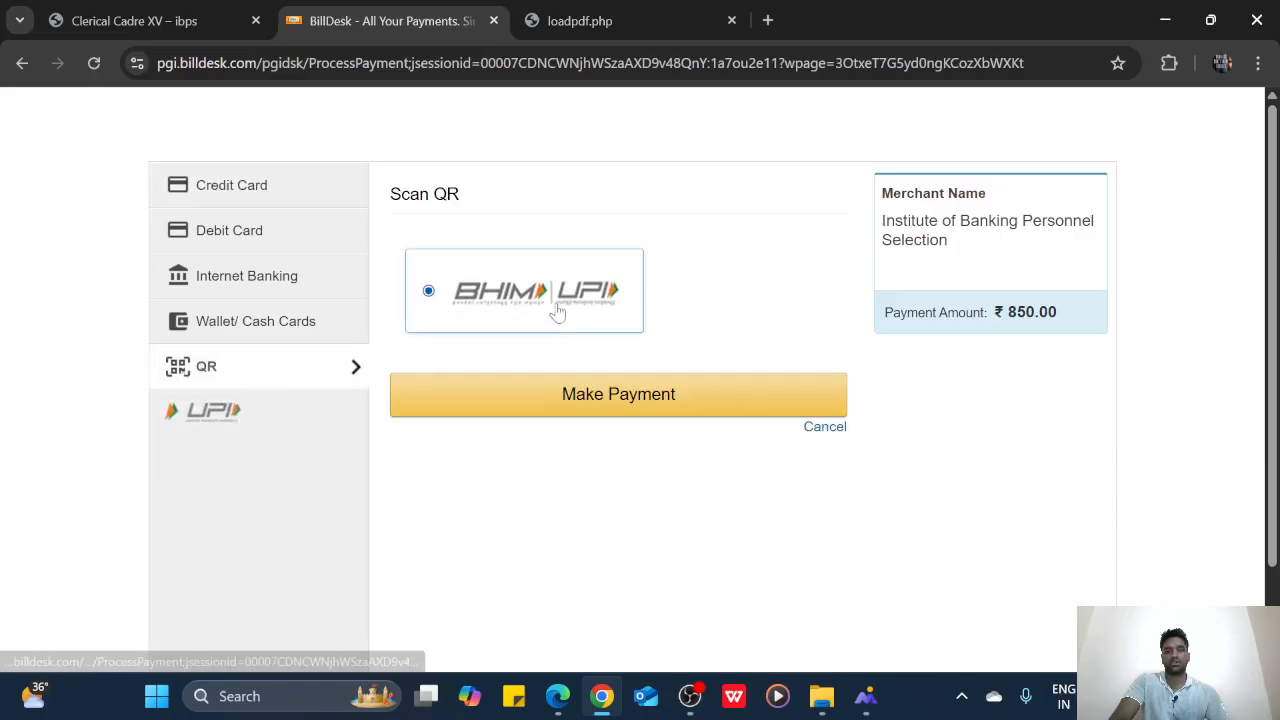
click(563, 391)
click(778, 498)
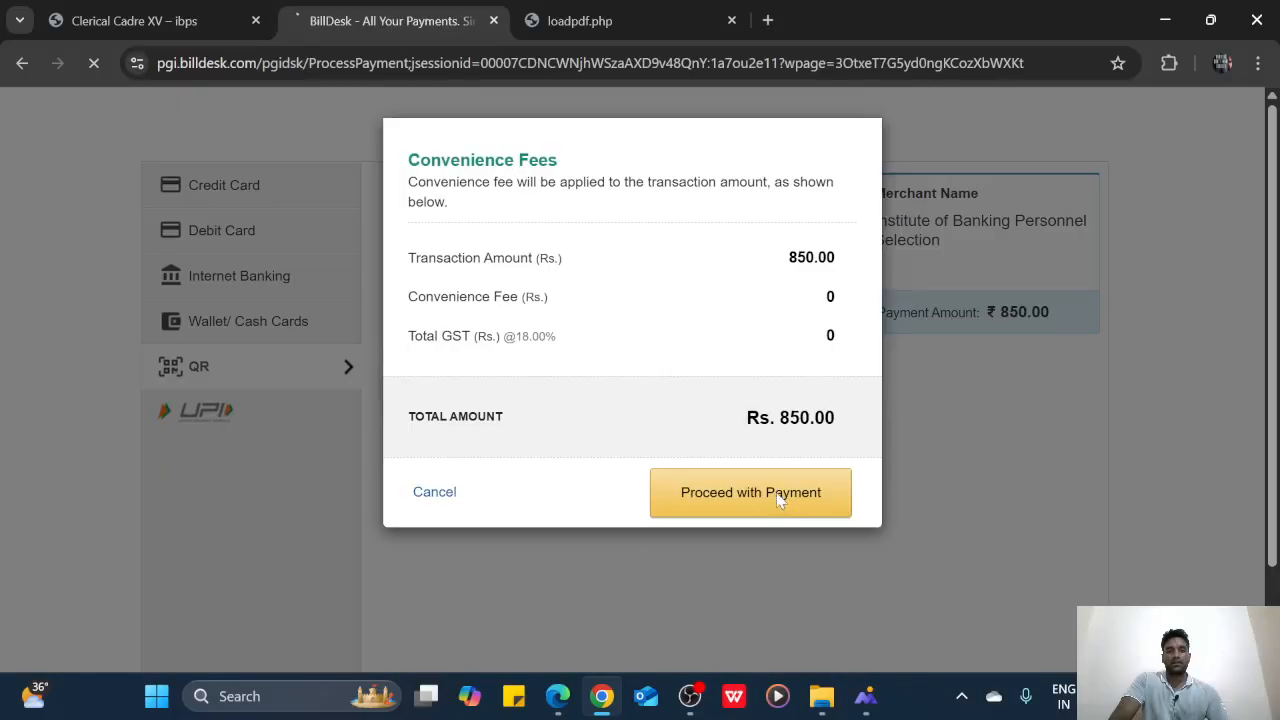
click(860, 455)
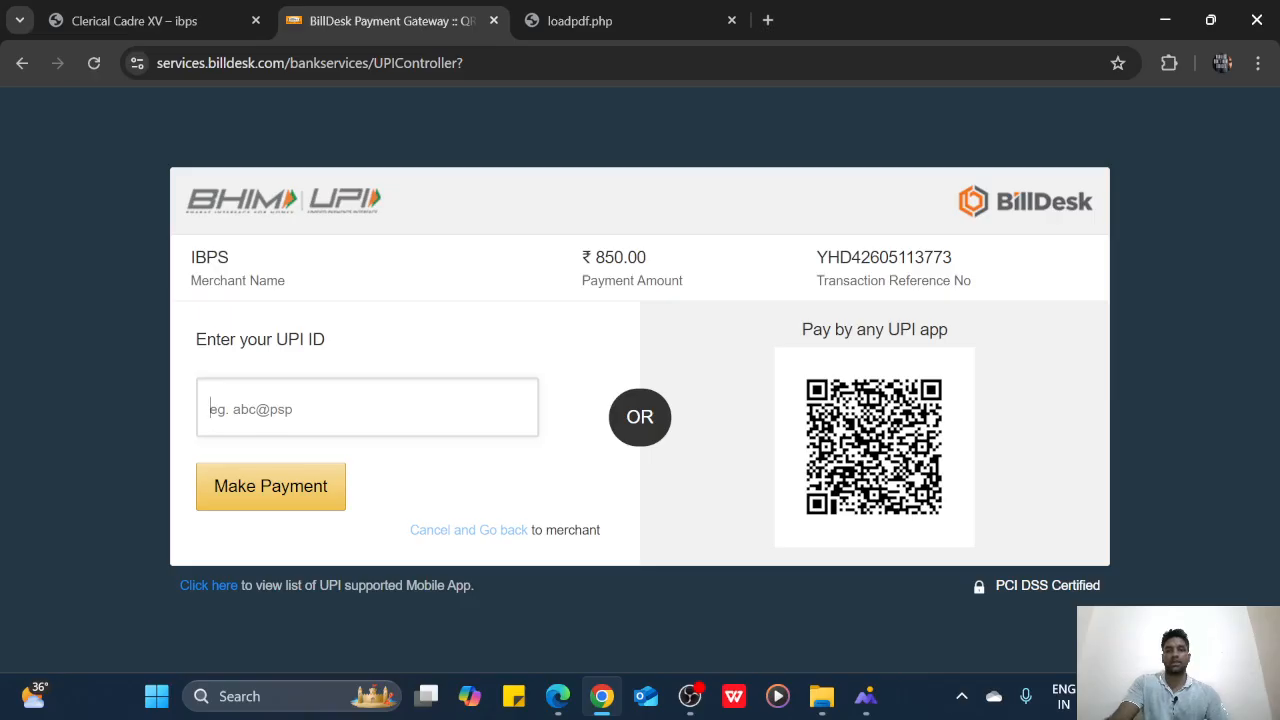
Return to the Clerical Cadre XV tab and bring OBS Studio to the front
click(150, 20)
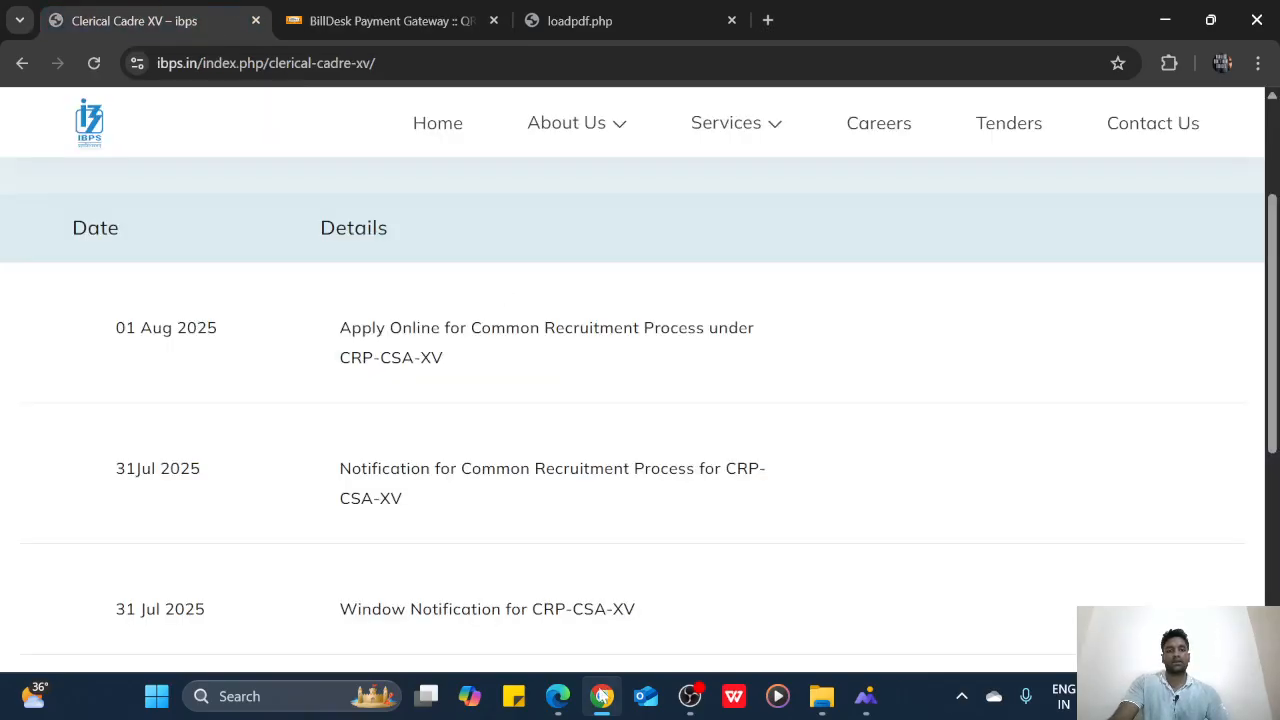
mouse_move(588, 703)
click(690, 696)
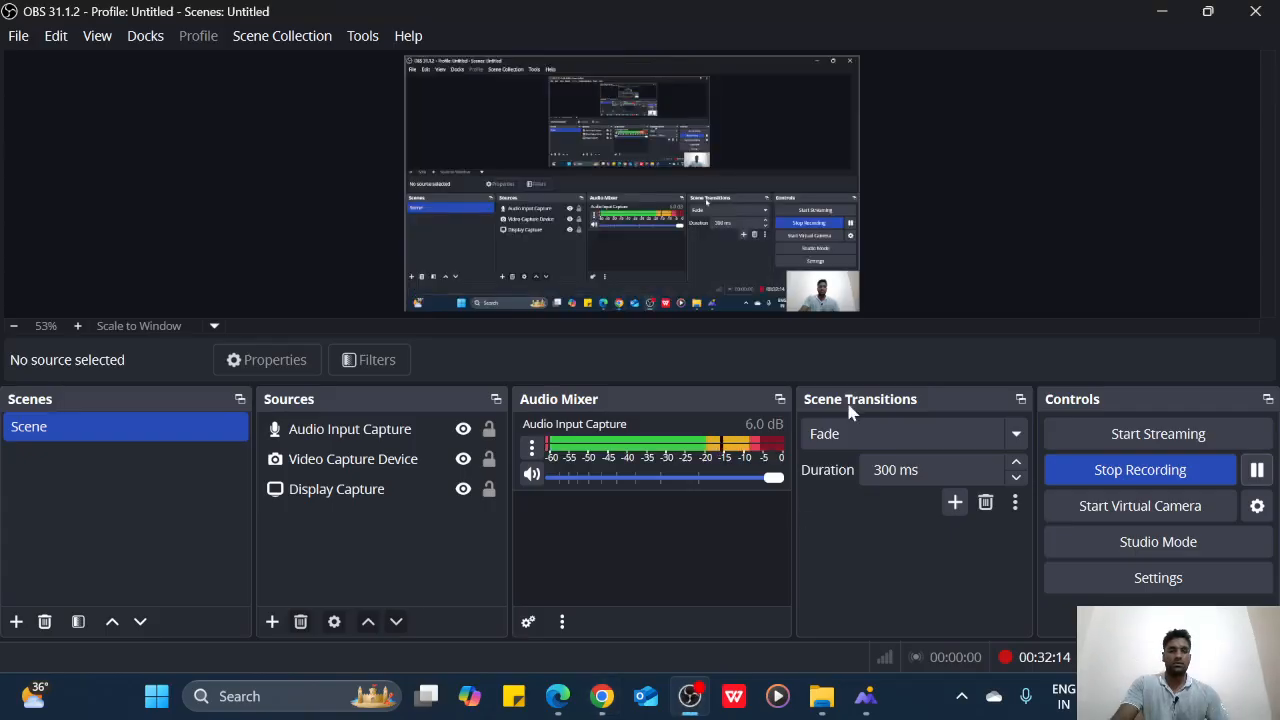